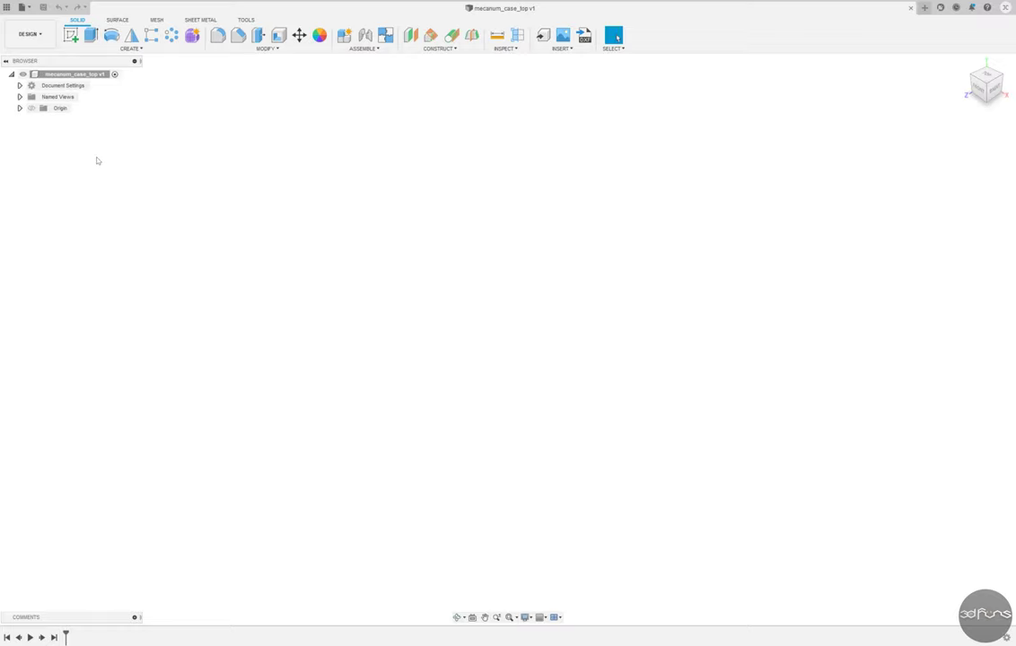
Derive the tilted side-profile and base sketches from mecanum_skel into mecanum_case_top.
{"action": "left_click", "coordinate": [545, 38]}
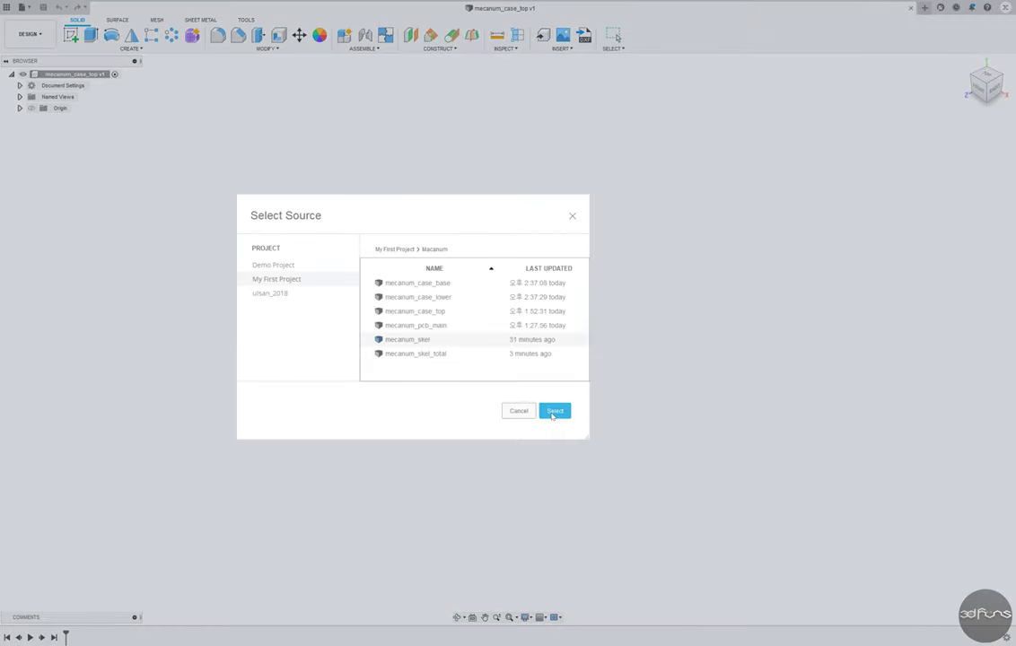
{"action": "left_click", "coordinate": [554, 412]}
{"action": "left_click", "coordinate": [375, 347]}
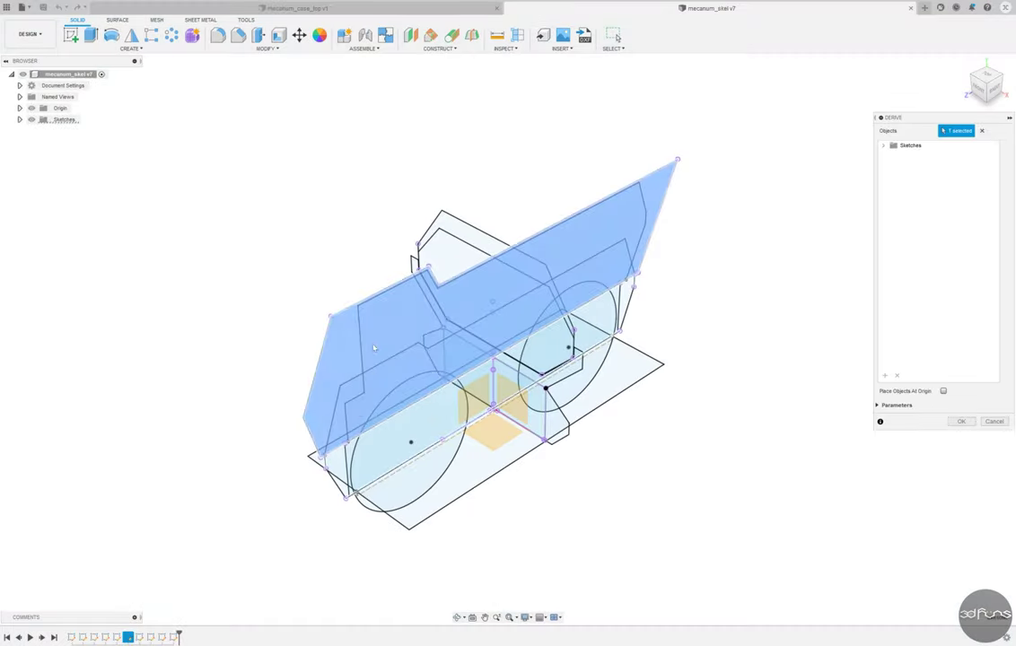
{"action": "left_click", "coordinate": [622, 376]}
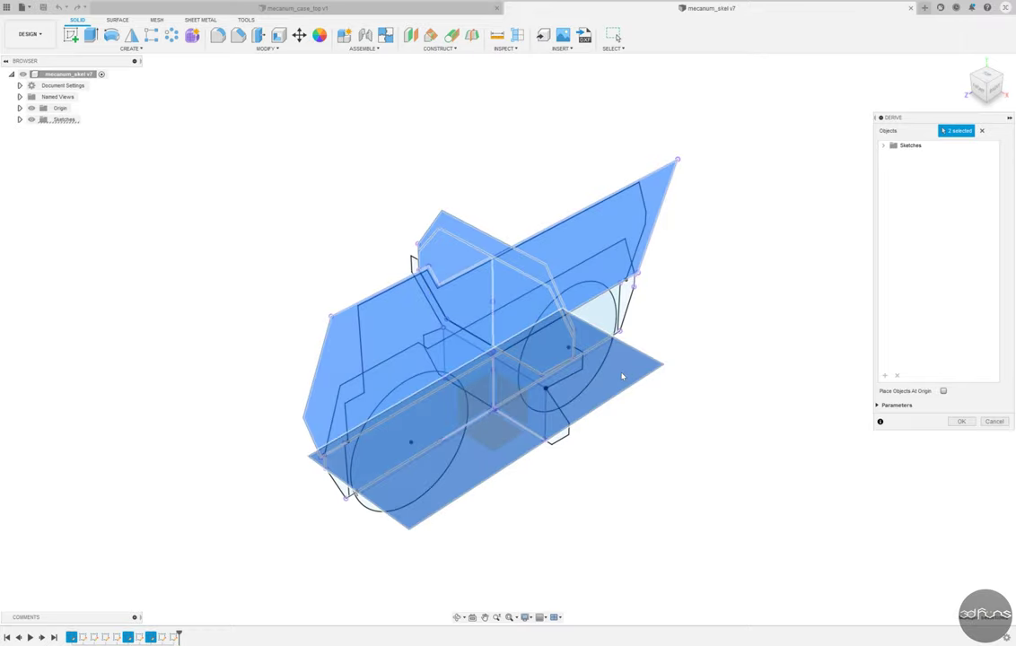
{"action": "middle_click_drag", "start_coordinate": [622, 376], "coordinate": [215, 308], "text": "shift"}
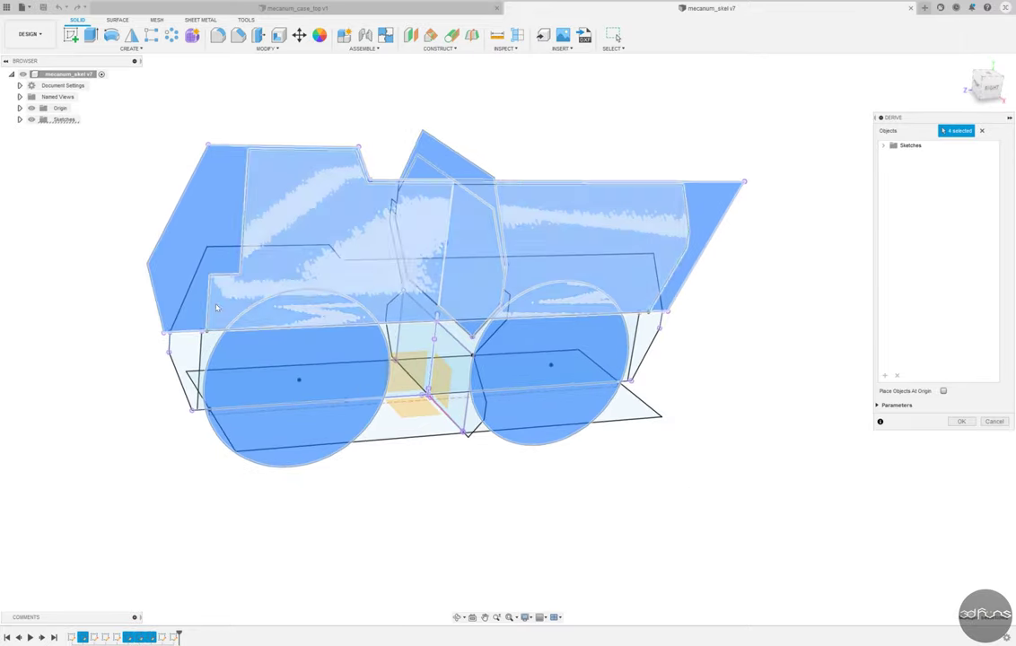
{"action": "left_click", "coordinate": [961, 421]}
{"action": "mouse_move", "coordinate": [410, 444]}
{"action": "middle_mouse_down", "text": "shift"}
{"action": "mouse_move", "coordinate": [486, 469]}
{"action": "mouse_move", "coordinate": [423, 450]}
{"action": "mouse_move", "coordinate": [175, 464]}
{"action": "middle_mouse_up", "text": "shift"}
Extrude the angled top profile up to the body's end face.
{"action": "key", "text": "e"}
{"action": "left_click", "coordinate": [497, 175]}
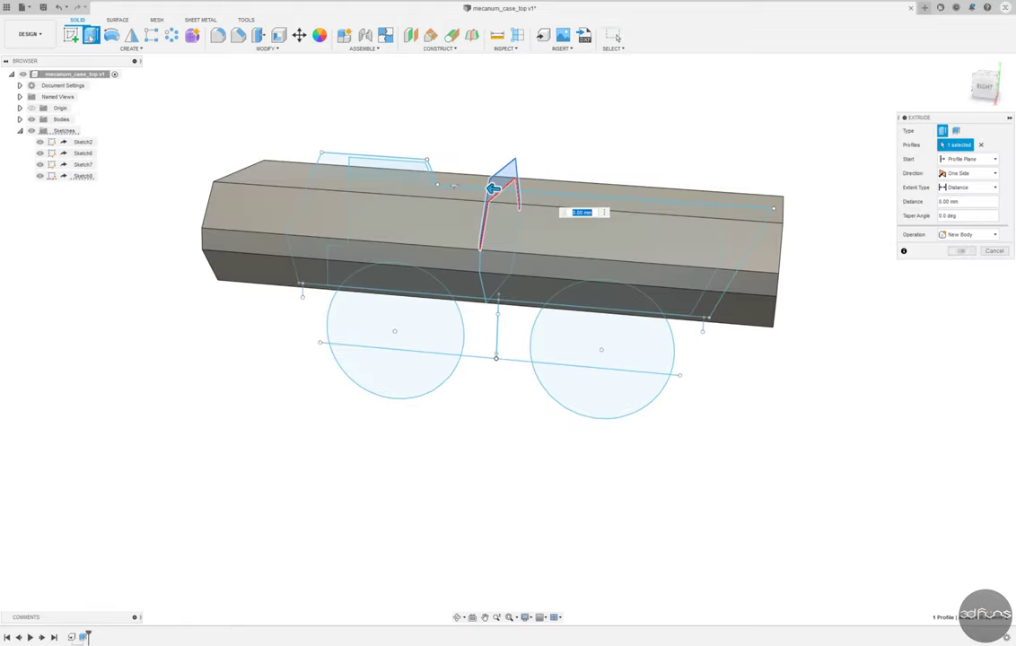
{"action": "middle_click_drag", "start_coordinate": [497, 175], "coordinate": [546, 106], "text": "shift"}
{"action": "left_click", "coordinate": [242, 324]}
{"action": "key", "text": "Return"}
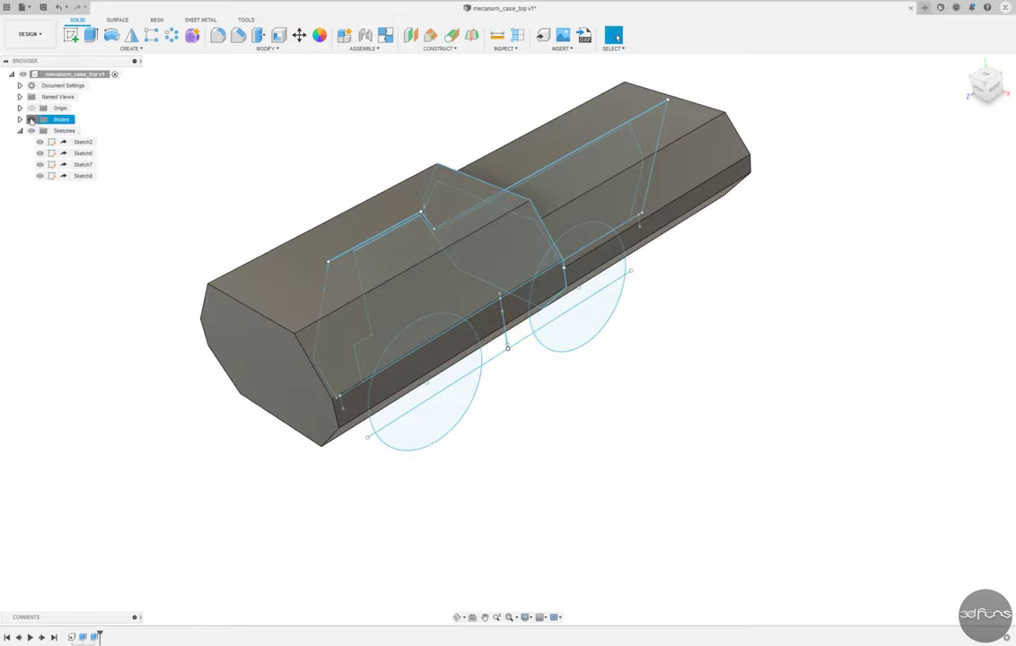
Extrude the inner side profile symmetric 50 mm as an intersect with the body.
{"action": "key", "text": "e"}
{"action": "left_click", "coordinate": [631, 162]}
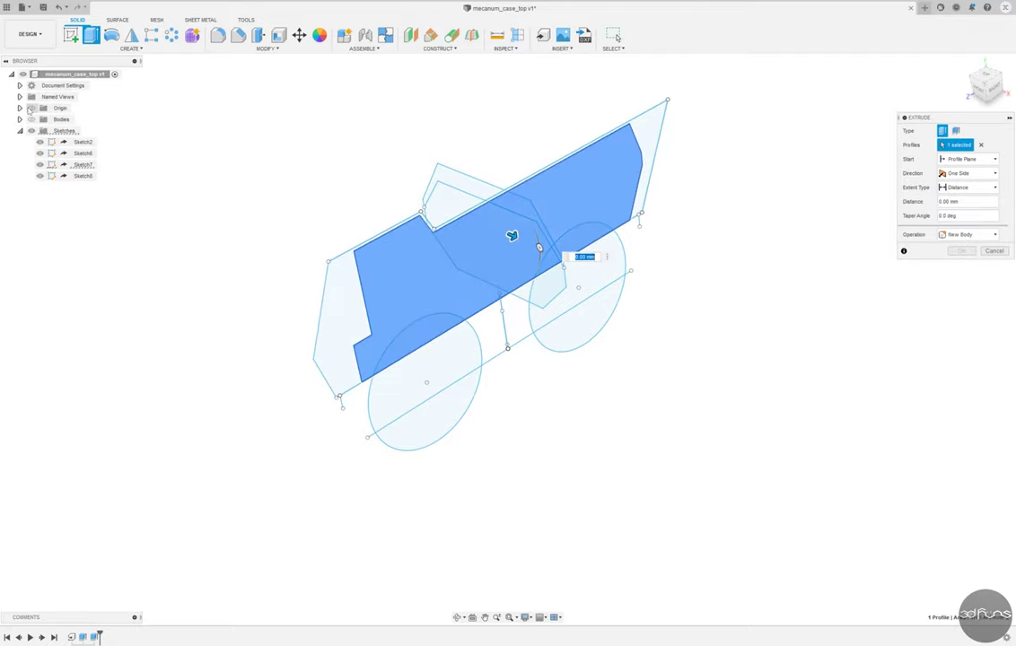
{"action": "left_click", "coordinate": [968, 235]}
{"action": "left_click", "coordinate": [960, 269]}
{"action": "left_click", "coordinate": [967, 172]}
{"action": "left_click", "coordinate": [960, 196]}
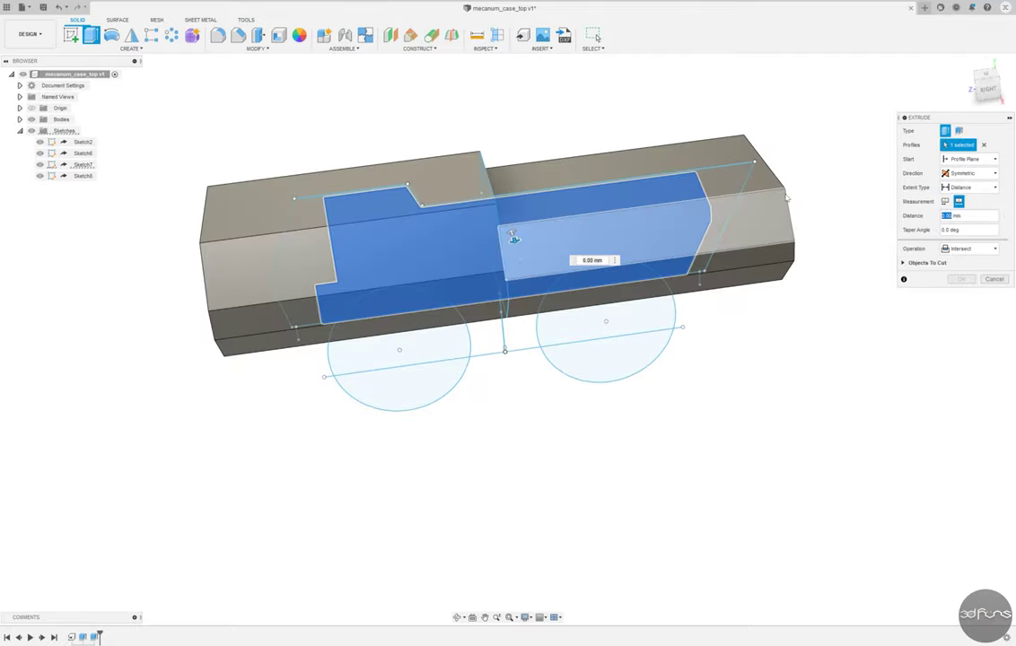
{"action": "type", "text": "50"}
{"action": "middle_click_drag", "start_coordinate": [785, 198], "coordinate": [654, 134], "text": "shift"}
{"action": "key", "text": "Return"}
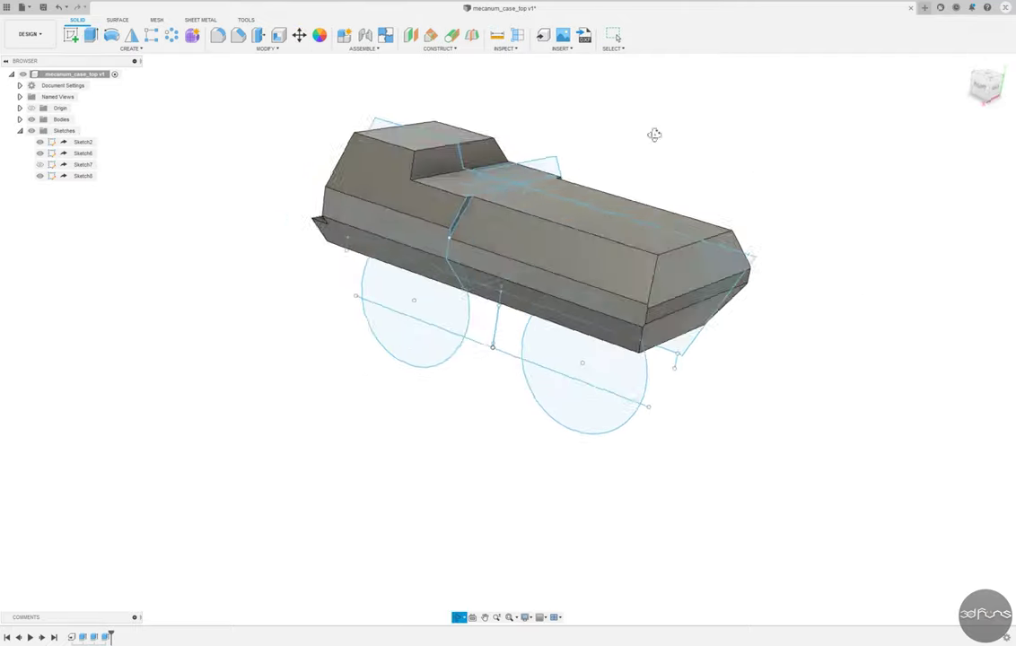
Extrude the angled front profile up to the body to form the raised block.
{"action": "scroll", "coordinate": [655, 135], "scroll_direction": "up", "scroll_amount": 5}
{"action": "left_click", "coordinate": [612, 227]}
{"action": "left_click", "coordinate": [91, 34]}
{"action": "scroll", "coordinate": [608, 290], "scroll_direction": "down", "scroll_amount": 2}
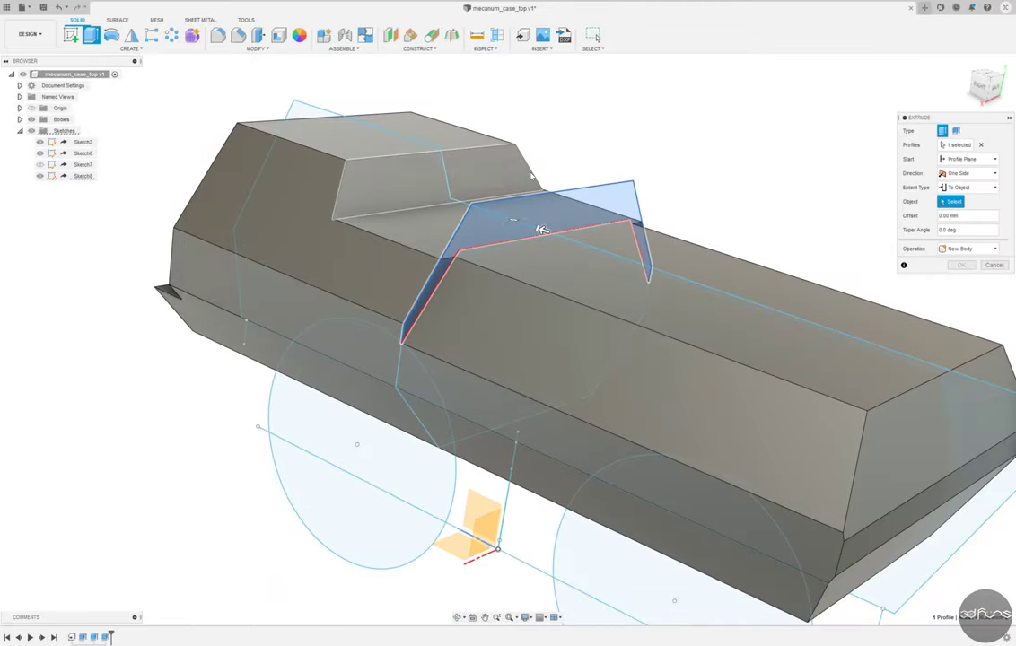
{"action": "left_click", "coordinate": [541, 230]}
{"action": "key", "text": "Return"}
{"action": "scroll", "coordinate": [503, 206], "scroll_direction": "down", "scroll_amount": 3}
{"action": "middle_click_drag", "start_coordinate": [485, 197], "coordinate": [404, 161], "text": "shift"}
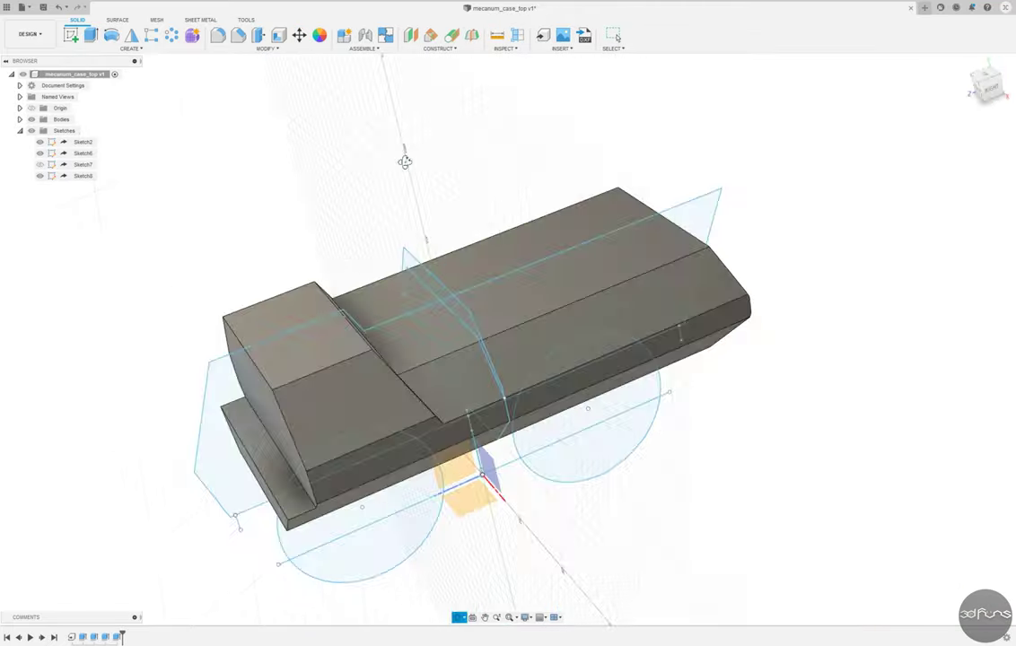
{"action": "left_click", "coordinate": [269, 422]}
Sketch on the end face, project its outline and offset it inward.
{"action": "left_click", "coordinate": [130, 47]}
{"action": "left_click", "coordinate": [179, 190]}
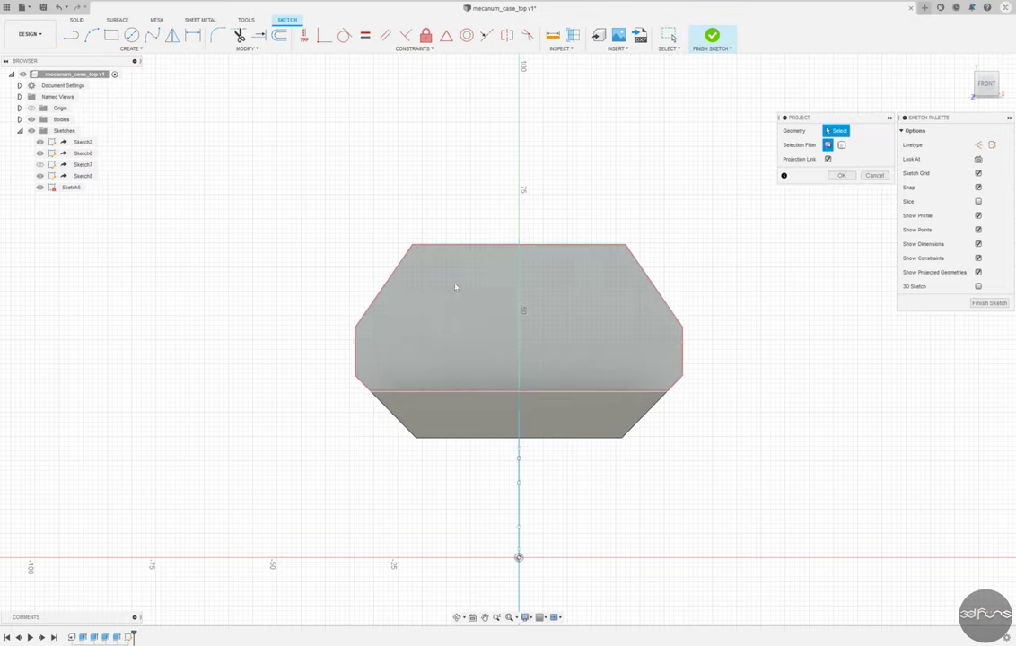
{"action": "left_click", "coordinate": [455, 287]}
{"action": "left_click", "coordinate": [842, 175]}
{"action": "left_click", "coordinate": [279, 35]}
{"action": "left_click", "coordinate": [587, 240]}
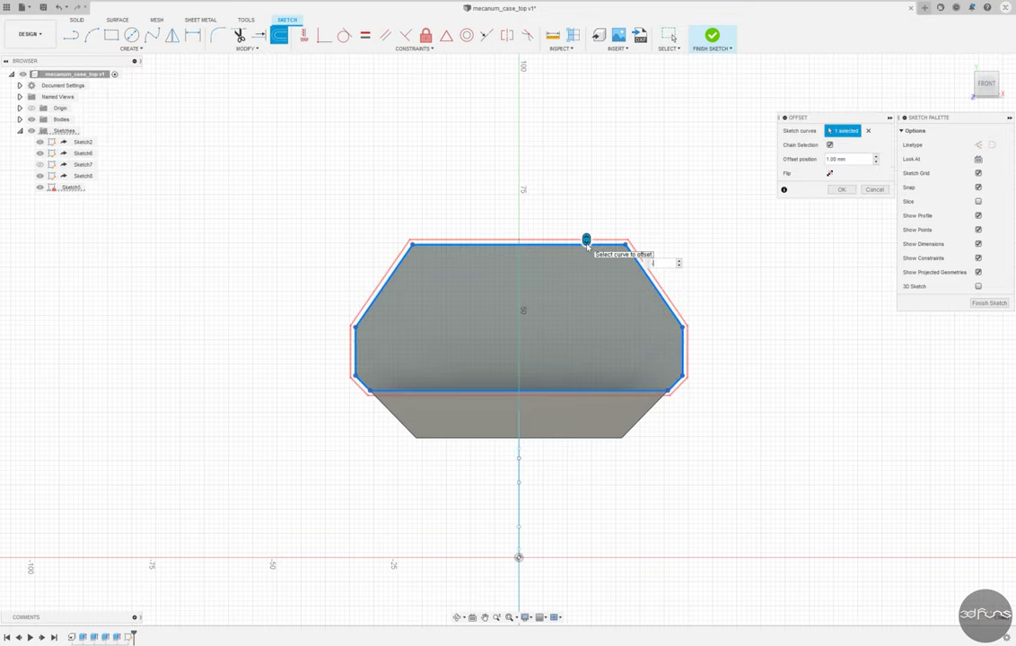
{"action": "key", "text": "Return"}
{"action": "scroll", "coordinate": [585, 251], "scroll_direction": "up", "scroll_amount": 3}
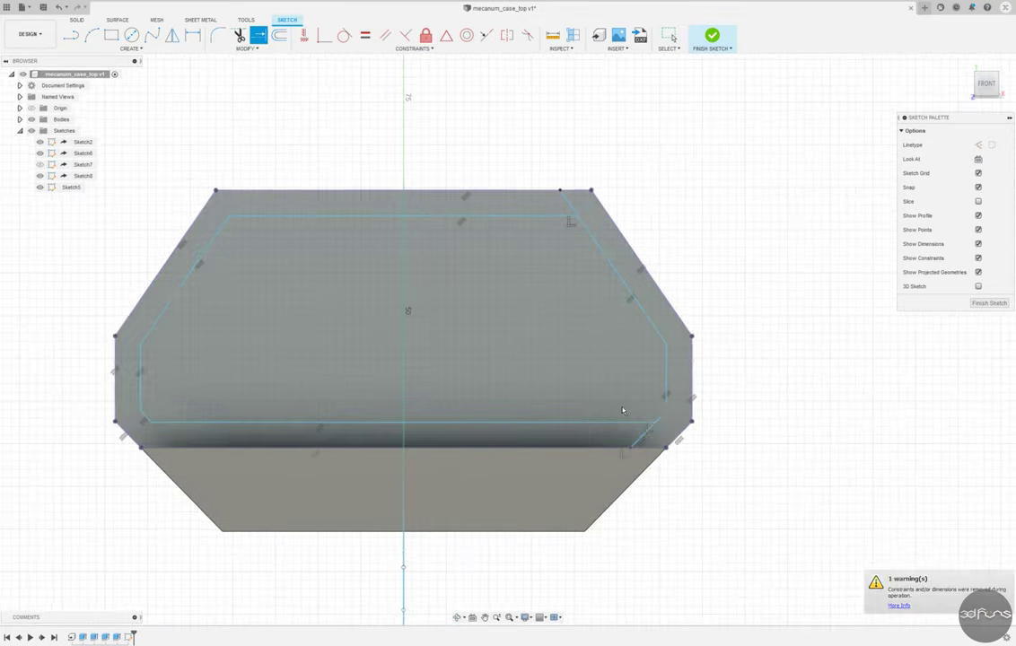
{"action": "key", "text": "Escape"}
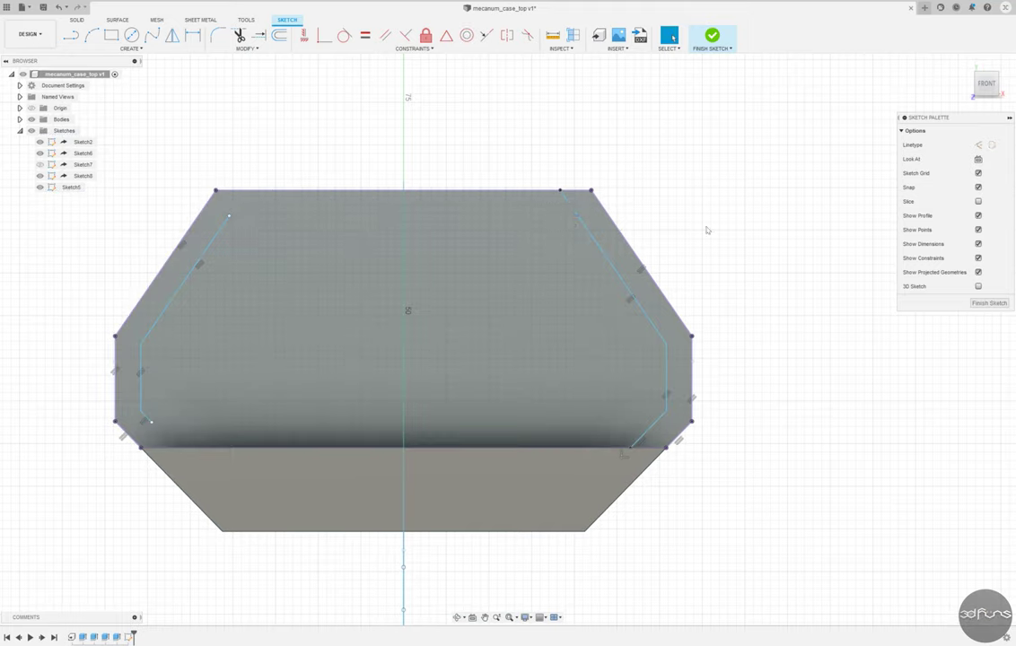
Offset the chamfer and right vertical edges 3 mm inward and finish the sketch.
{"action": "left_click", "coordinate": [258, 36]}
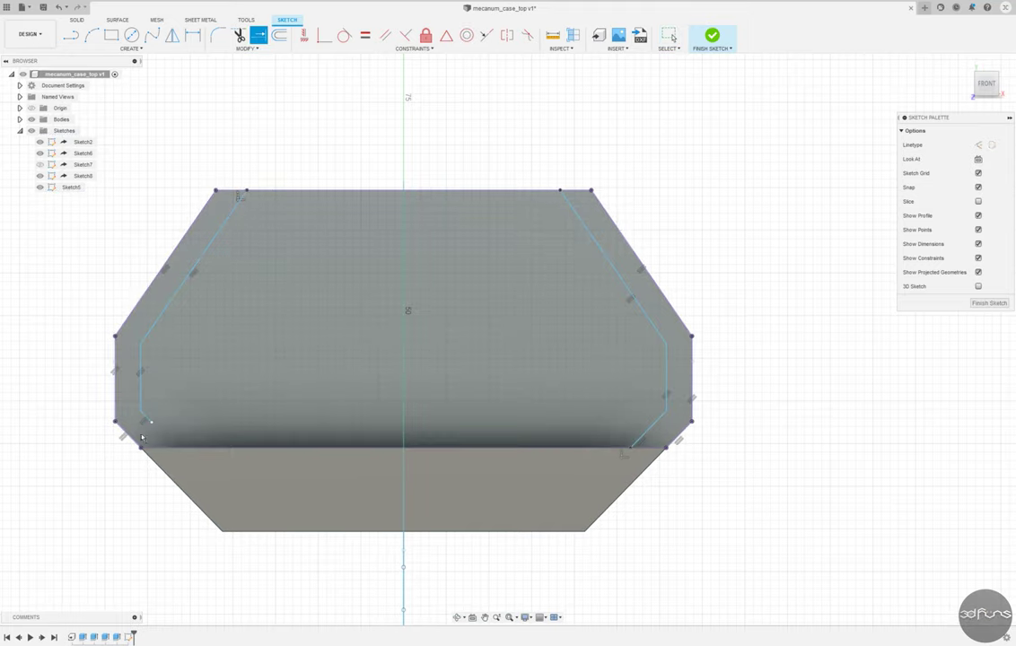
{"action": "scroll", "coordinate": [215, 393], "scroll_direction": "up", "scroll_amount": 3}
{"action": "scroll", "coordinate": [112, 377], "scroll_direction": "down", "scroll_amount": 3}
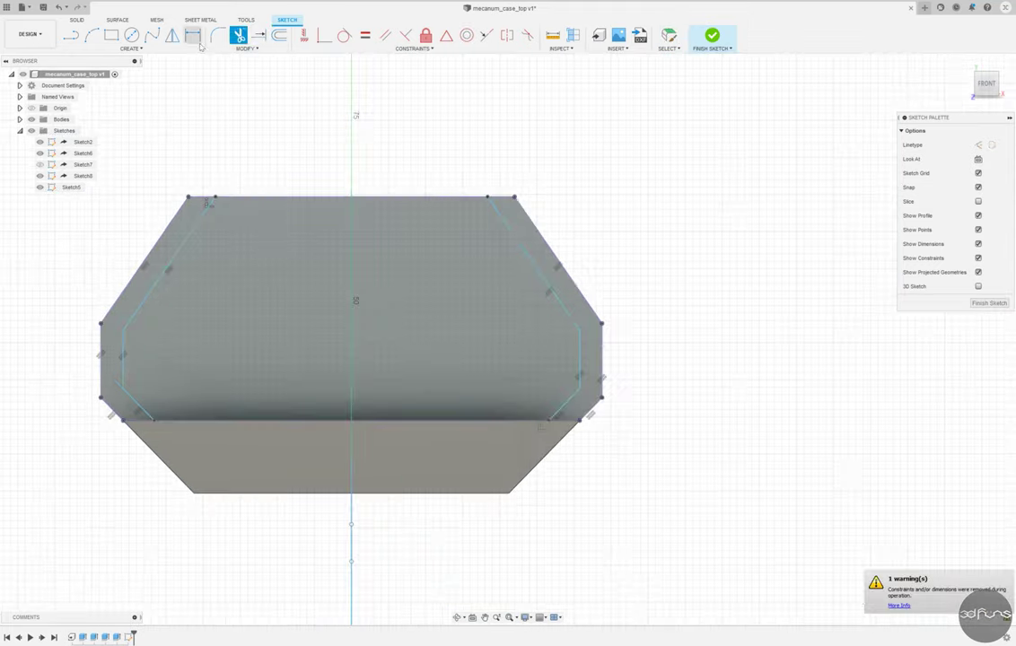
{"action": "key", "text": "o"}
{"action": "left_click", "coordinate": [575, 272]}
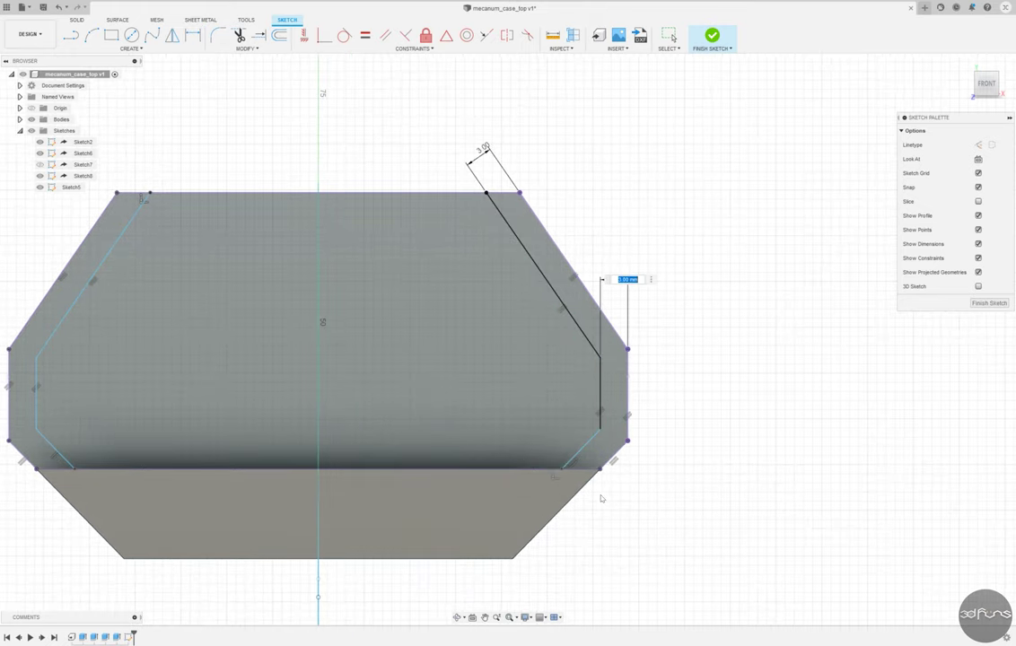
{"action": "left_click", "coordinate": [603, 412]}
{"action": "left_click", "coordinate": [564, 469]}
{"action": "scroll", "coordinate": [615, 355], "scroll_direction": "down", "scroll_amount": 2}
{"action": "left_click", "coordinate": [223, 387]}
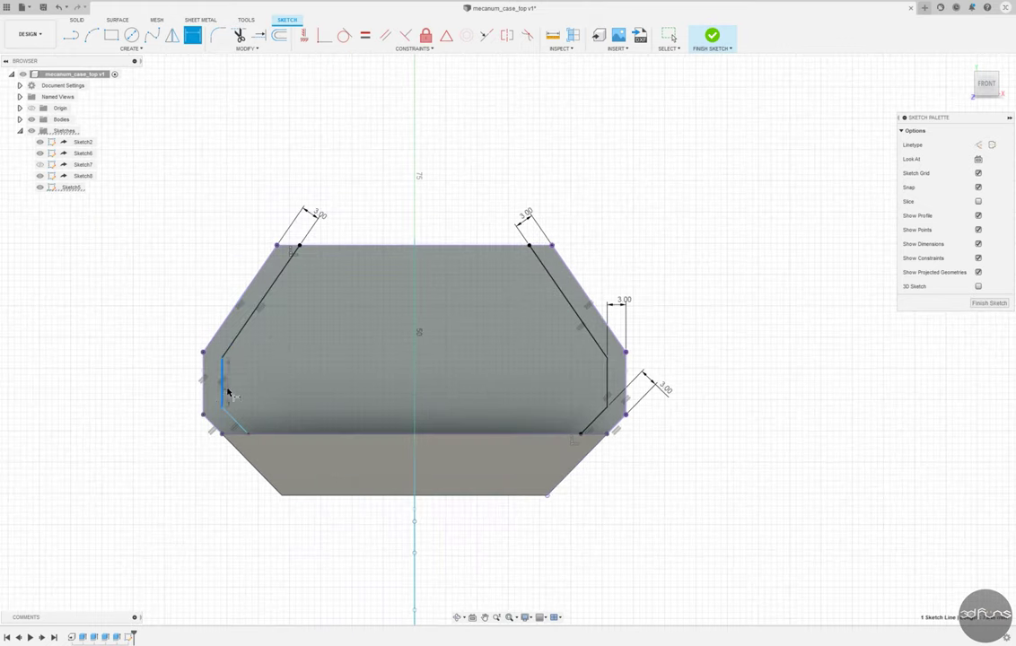
{"action": "key", "text": "e"}
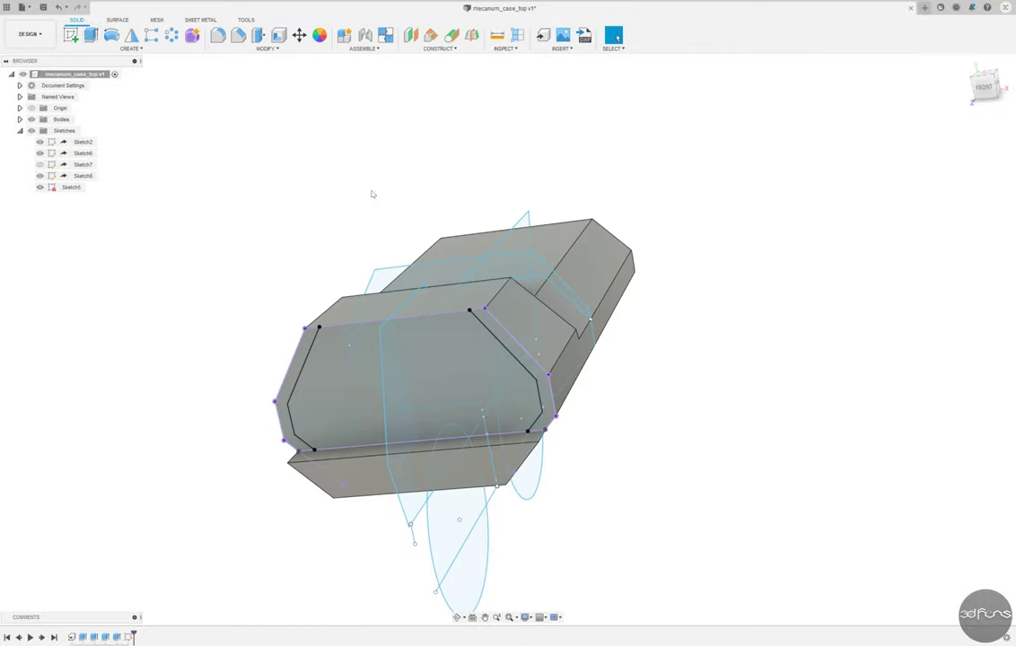
{"action": "left_click", "coordinate": [289, 386]}
Start a back-face sketch, project the top and right slanted edges, and draw the bottom line.
{"action": "left_click", "coordinate": [499, 337]}
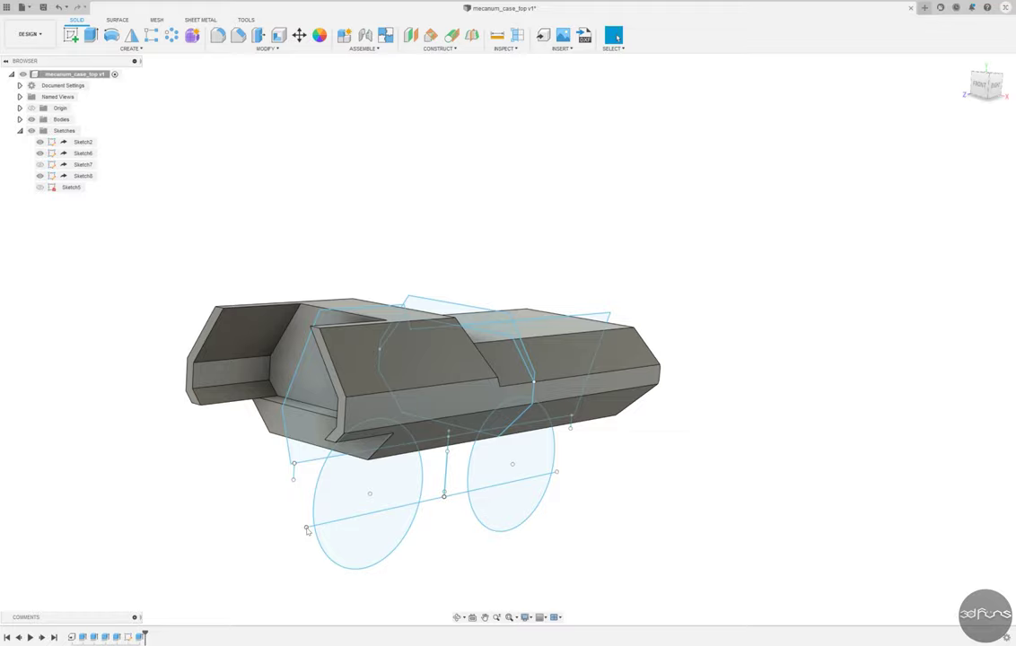
{"action": "left_click", "coordinate": [306, 530]}
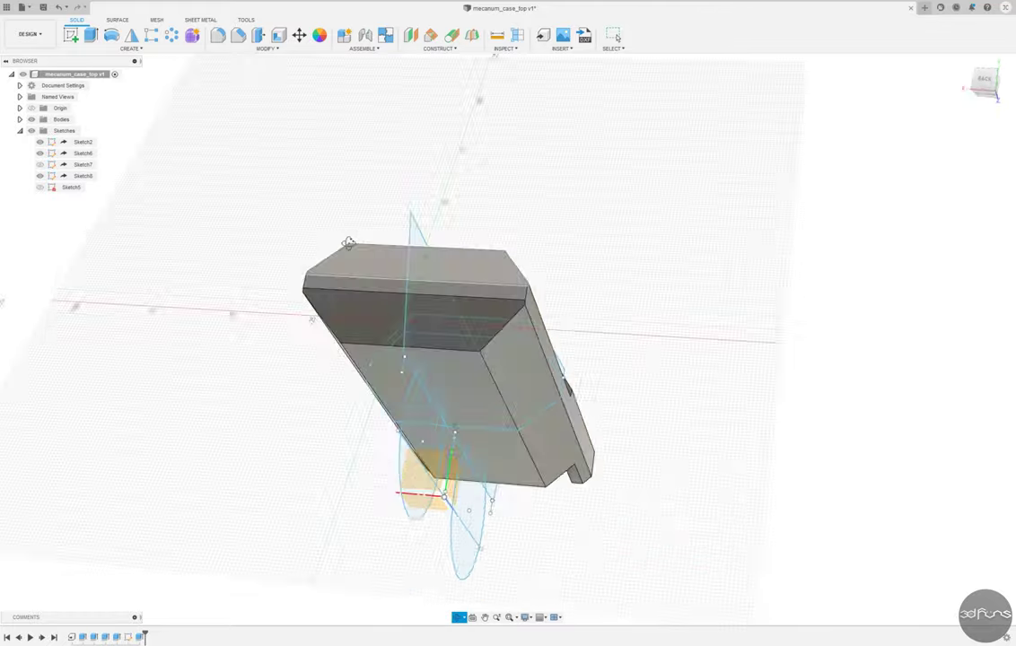
{"action": "scroll", "coordinate": [723, 303], "scroll_direction": "up", "scroll_amount": 3}
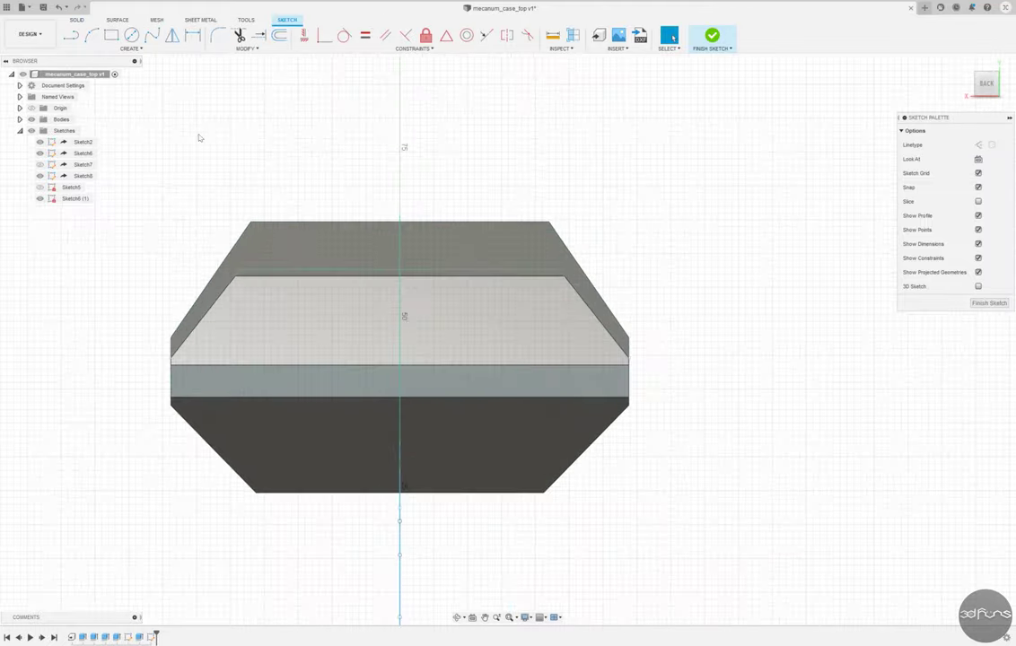
{"action": "left_click", "coordinate": [114, 49]}
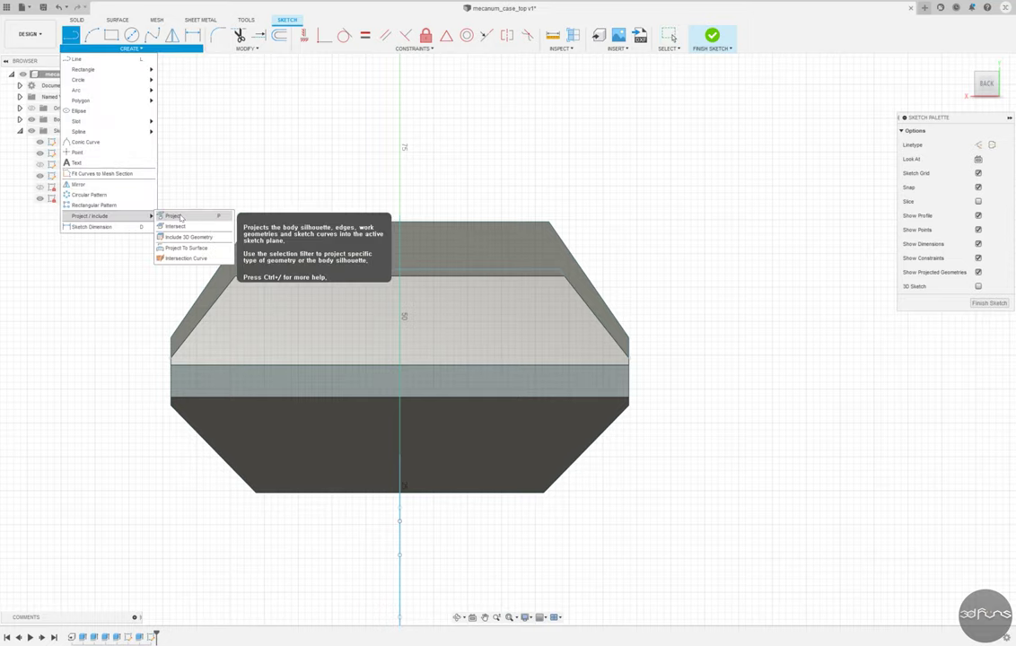
{"action": "left_click", "coordinate": [171, 213]}
{"action": "left_click", "coordinate": [485, 271]}
{"action": "left_click", "coordinate": [598, 315]}
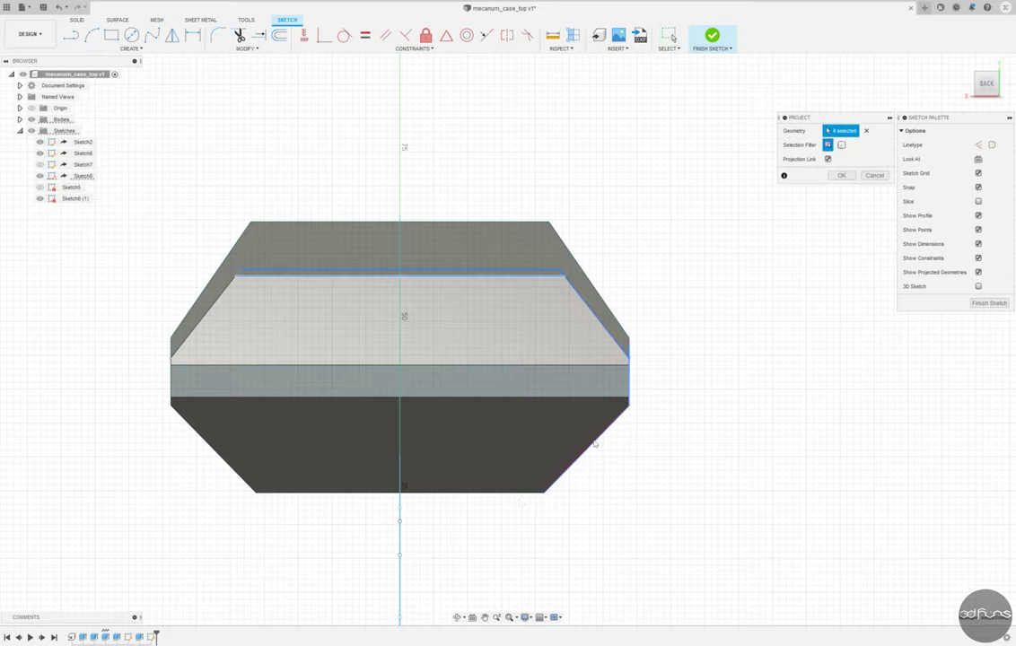
{"action": "left_click", "coordinate": [841, 175]}
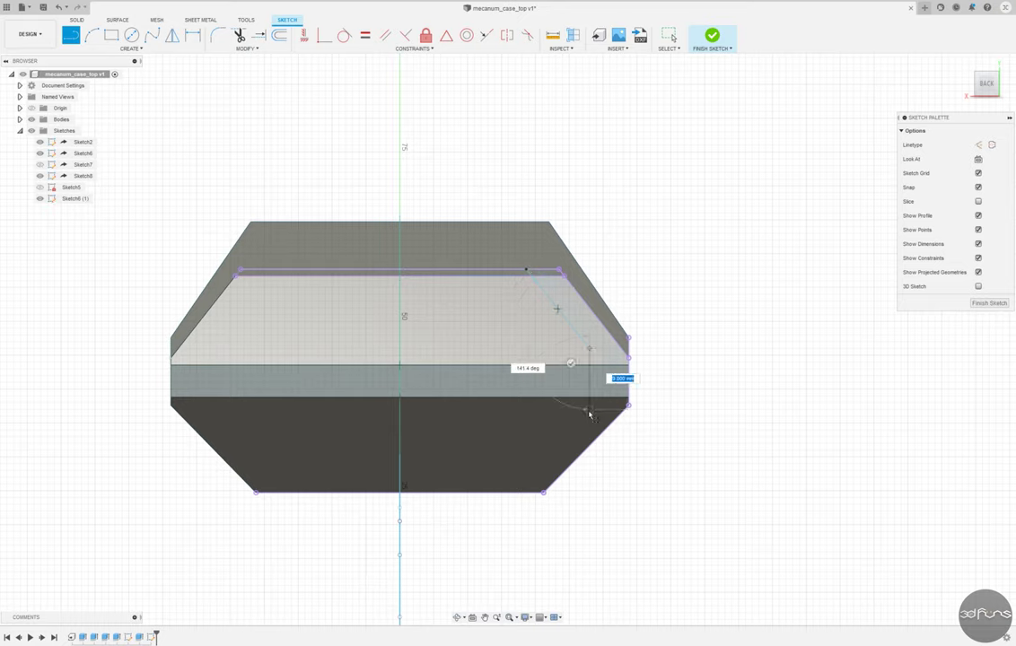
{"action": "left_click", "coordinate": [261, 478]}
{"action": "key", "text": "Escape"}
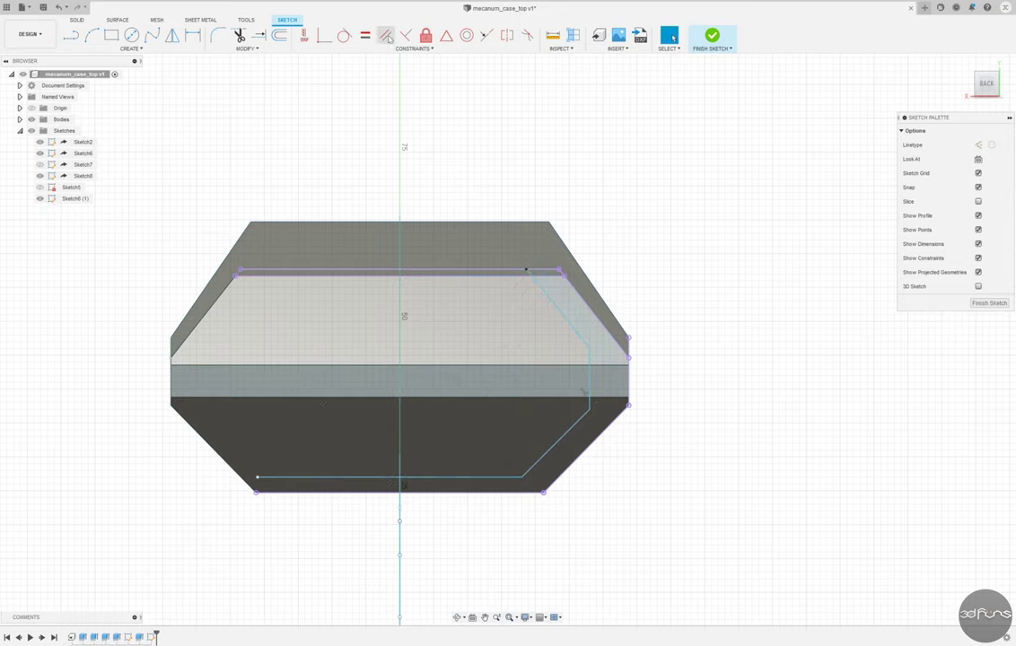
Dimension the diagonal and bottom lines 3 mm from the case edges.
{"action": "left_click", "coordinate": [386, 36]}
{"action": "scroll", "coordinate": [552, 326], "scroll_direction": "up", "scroll_amount": 2}
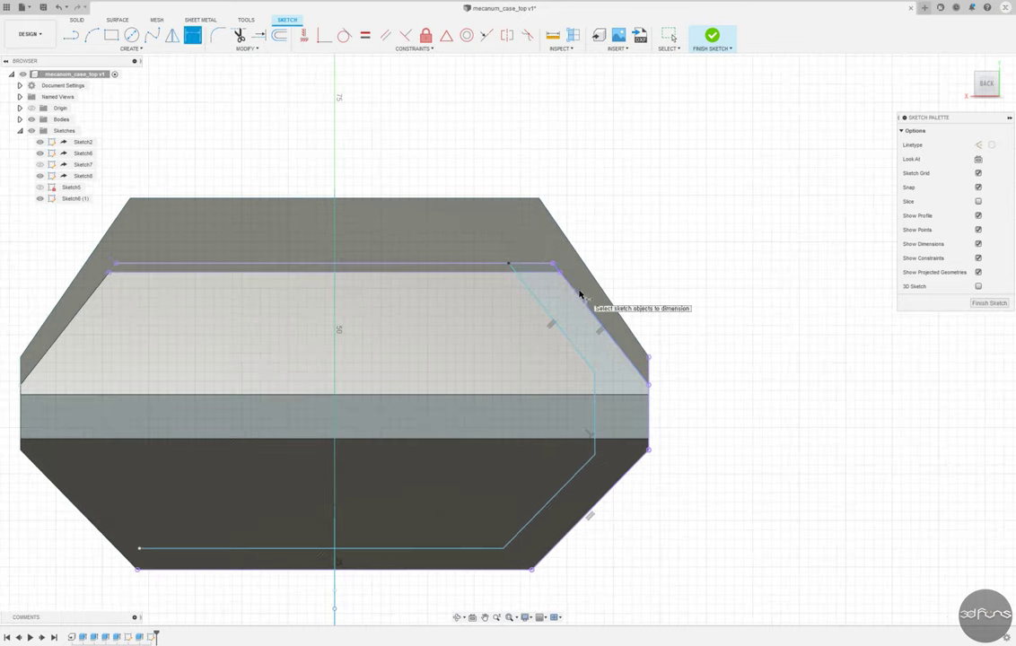
{"action": "left_click", "coordinate": [491, 232]}
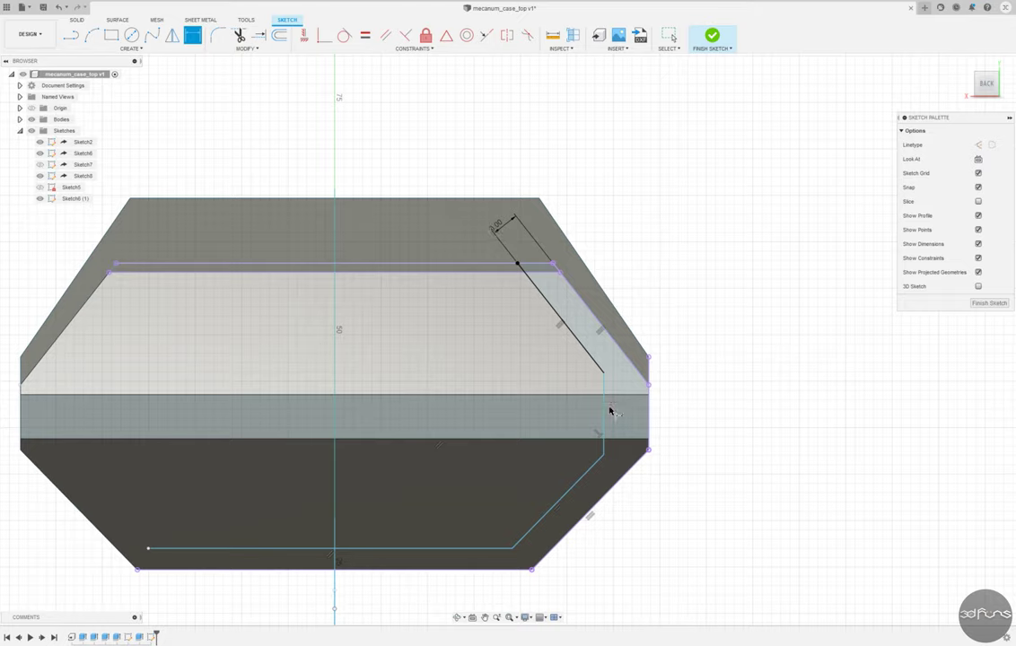
{"action": "left_click", "coordinate": [595, 465]}
{"action": "left_click", "coordinate": [693, 424]}
{"action": "left_click", "coordinate": [485, 568]}
{"action": "left_click", "coordinate": [625, 551]}
{"action": "type", "text": "3"}
{"action": "key", "text": "Return"}
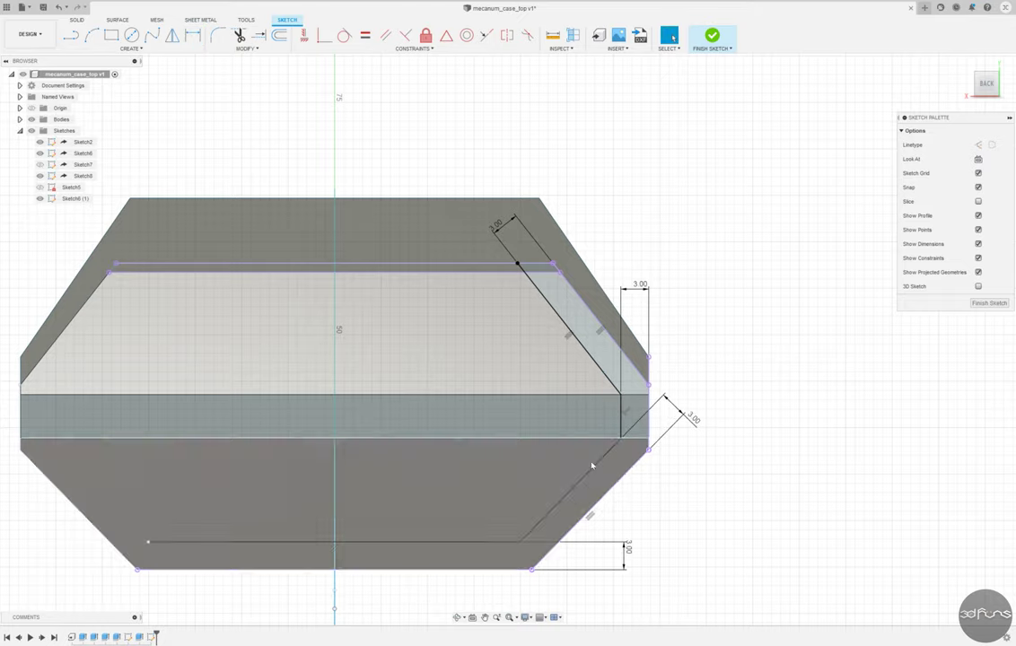
{"action": "key", "text": "Escape"}
Mirror the three right-side lines across the vertical centre axis and finish the sketch.
{"action": "left_click", "coordinate": [171, 34]}
{"action": "scroll", "coordinate": [354, 359], "scroll_direction": "down", "scroll_amount": 3}
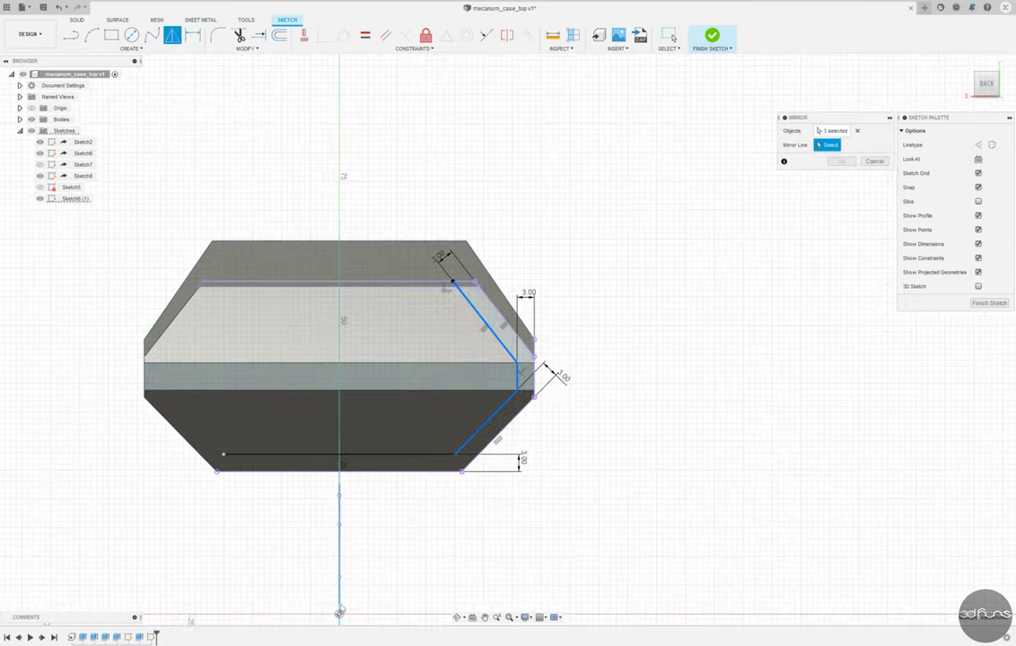
{"action": "scroll", "coordinate": [353, 485], "scroll_direction": "down", "scroll_amount": 2}
{"action": "left_click", "coordinate": [352, 489]}
{"action": "scroll", "coordinate": [377, 404], "scroll_direction": "up", "scroll_amount": 2}
{"action": "key", "text": "Return"}
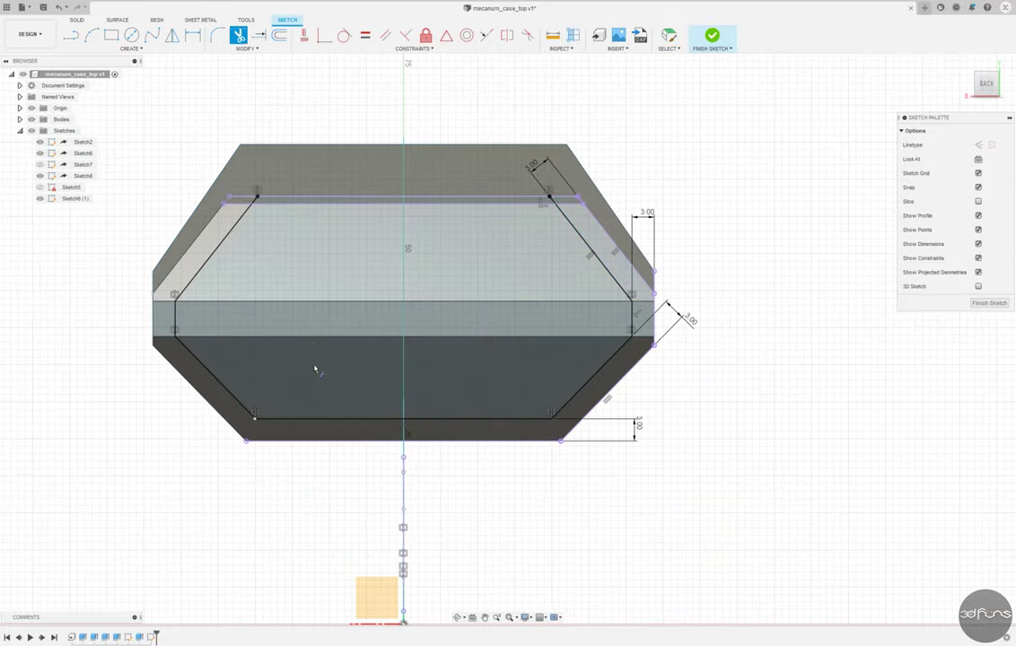
{"action": "scroll", "coordinate": [224, 386], "scroll_direction": "up", "scroll_amount": 5}
{"action": "scroll", "coordinate": [303, 405], "scroll_direction": "up", "scroll_amount": 3}
{"action": "scroll", "coordinate": [303, 405], "scroll_direction": "down", "scroll_amount": 10}
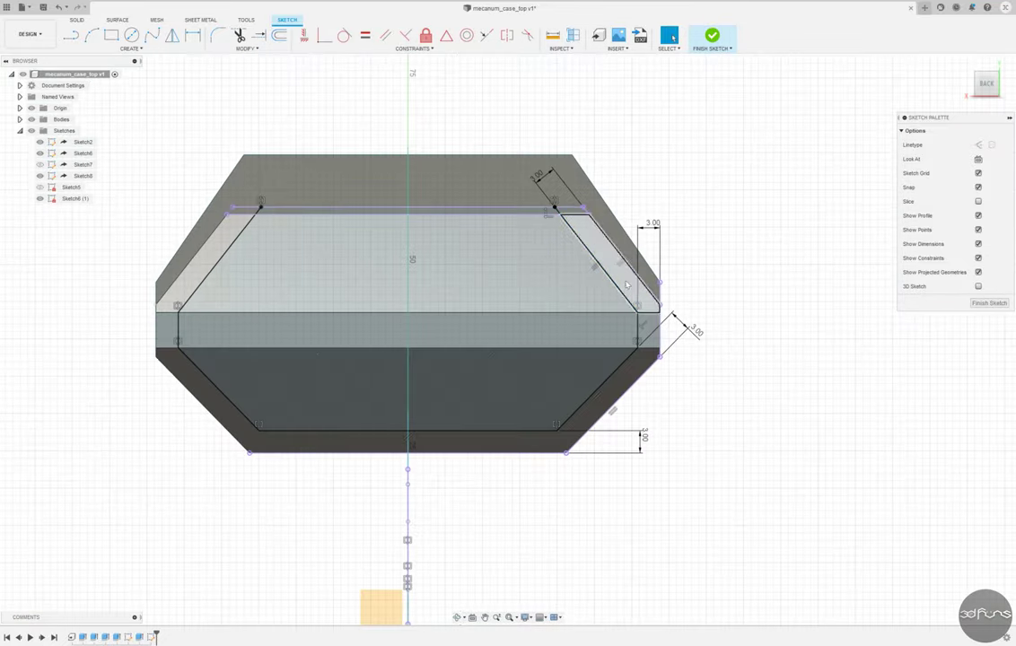
{"action": "left_click", "coordinate": [712, 35]}
{"action": "left_click", "coordinate": [91, 35]}
Cancel the extrusion and reopen the outline sketch for editing.
{"action": "scroll", "coordinate": [430, 269], "scroll_direction": "up", "scroll_amount": 3}
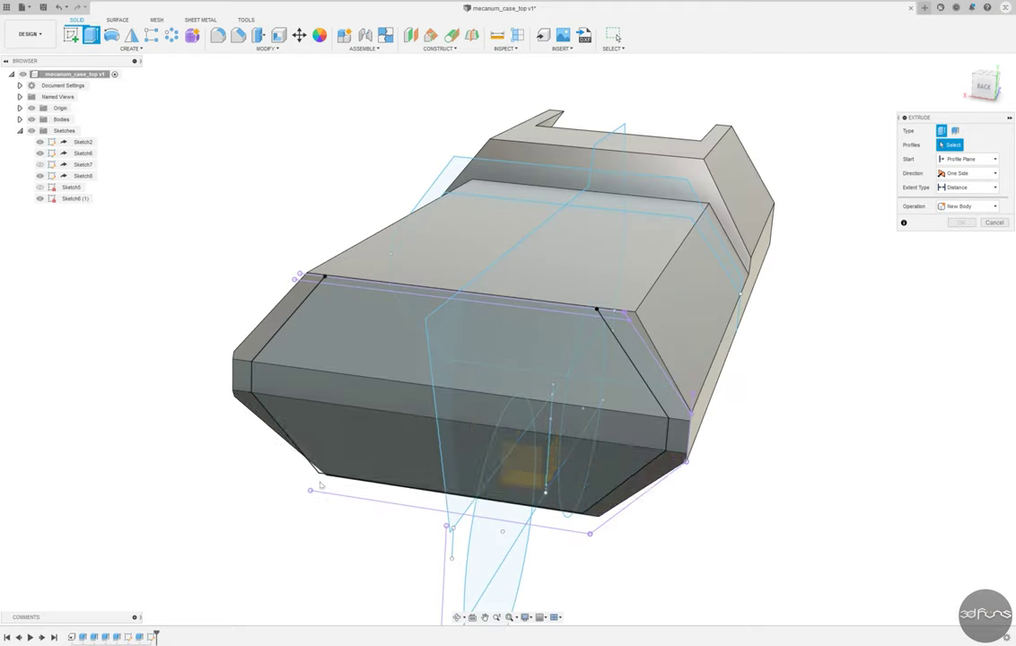
{"action": "key", "text": "Escape"}
{"action": "right_click", "coordinate": [139, 637]}
{"action": "left_click", "coordinate": [170, 543]}
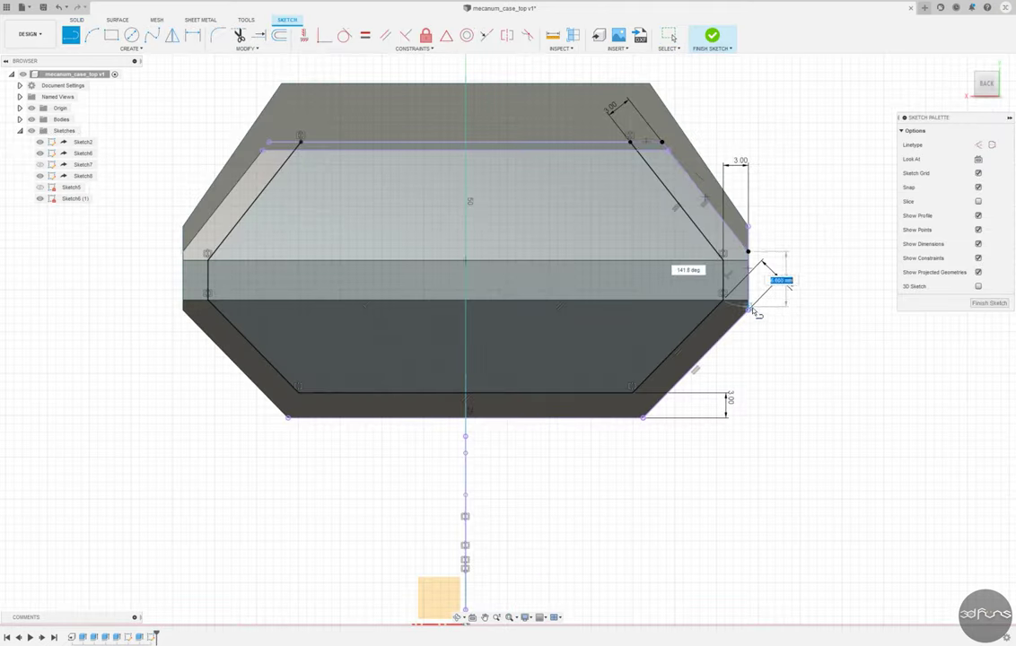
Draw lines around the lower-left corner up to the top edge and finish the sketch.
{"action": "left_click", "coordinate": [288, 417]}
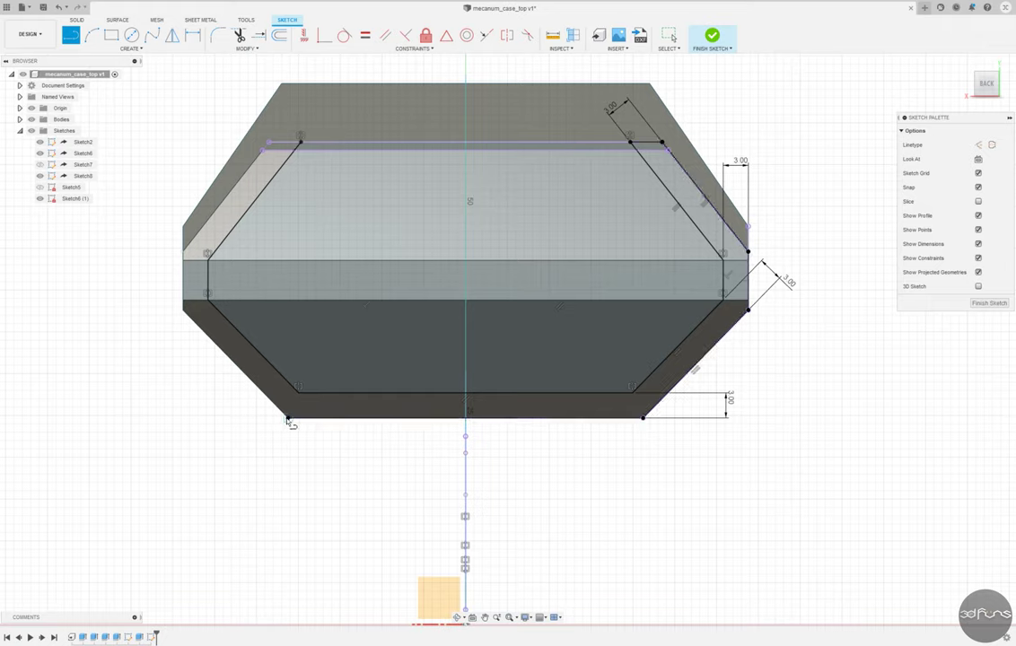
{"action": "left_click", "coordinate": [183, 305]}
{"action": "left_click", "coordinate": [183, 227]}
{"action": "left_click", "coordinate": [269, 141]}
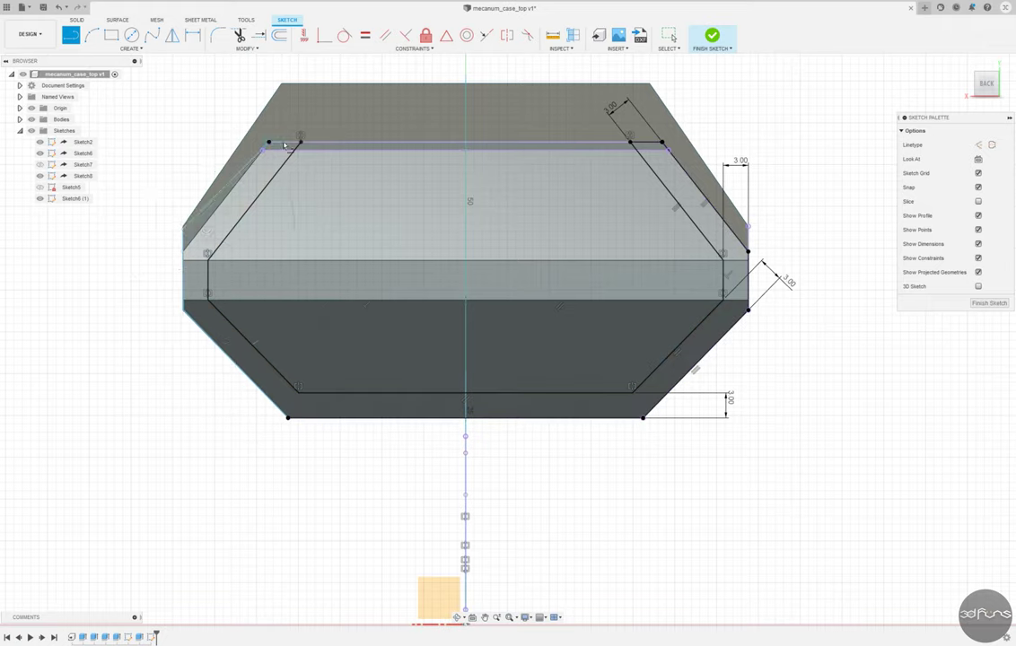
{"action": "key", "text": "p"}
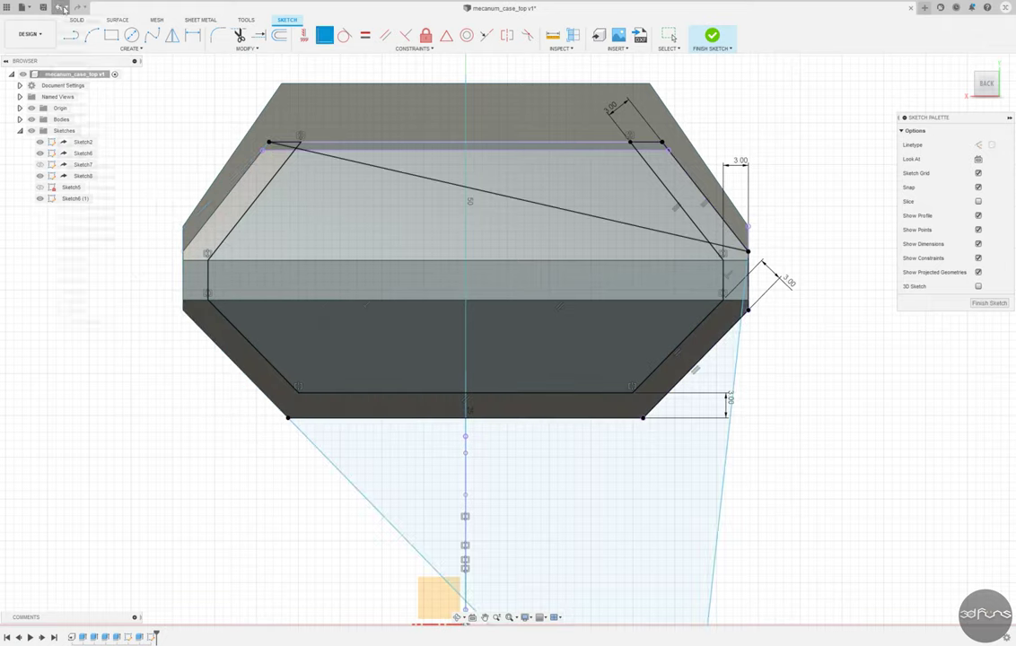
{"action": "key", "text": "Escape"}
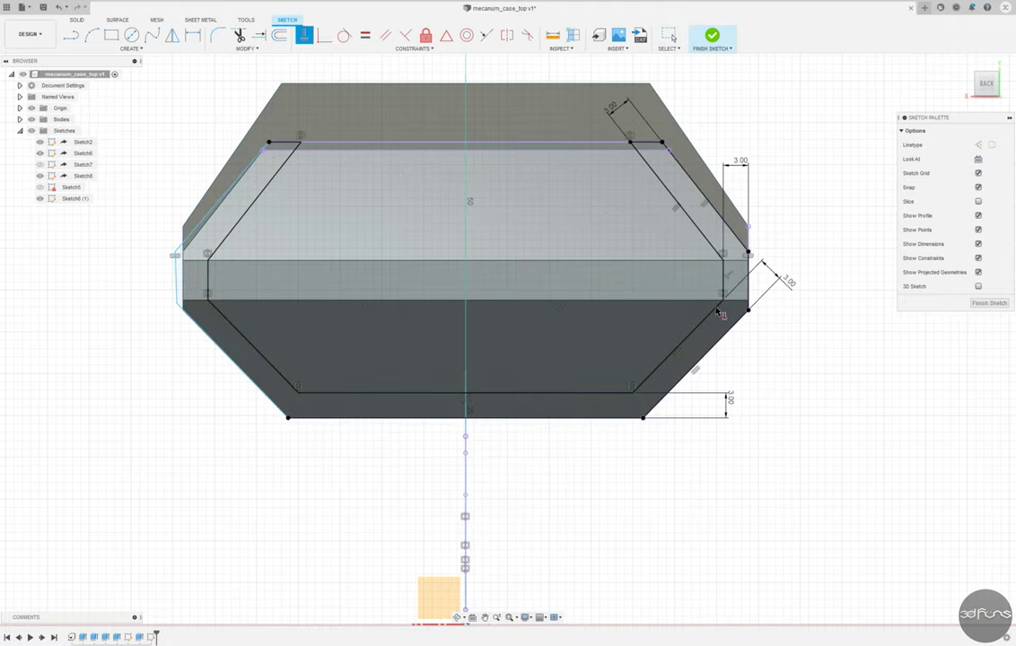
{"action": "scroll", "coordinate": [161, 289], "scroll_direction": "up", "scroll_amount": 3}
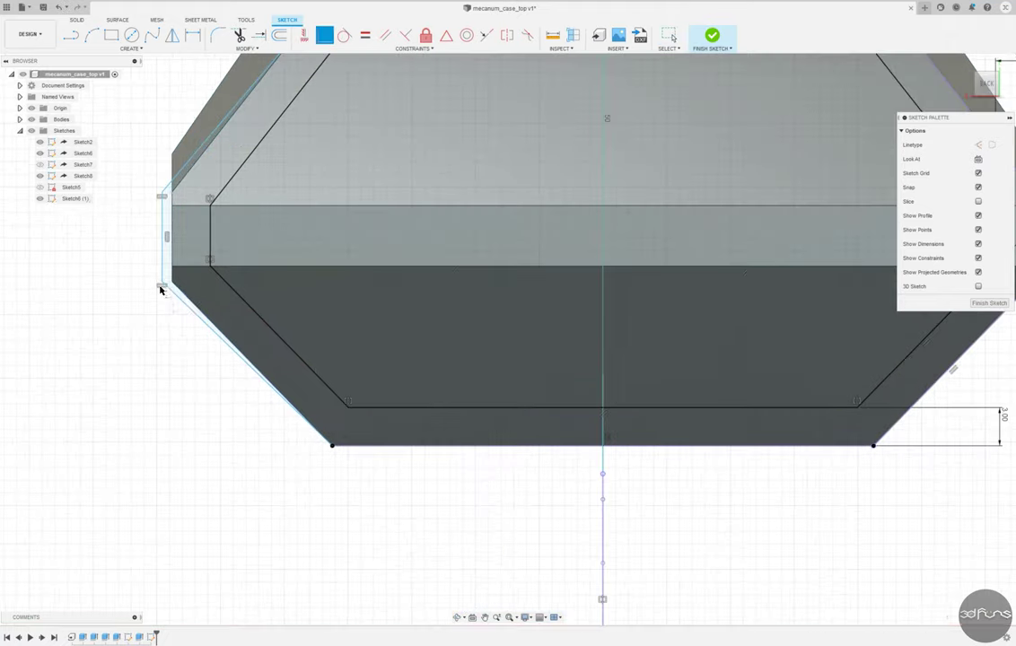
{"action": "key", "text": "F6"}
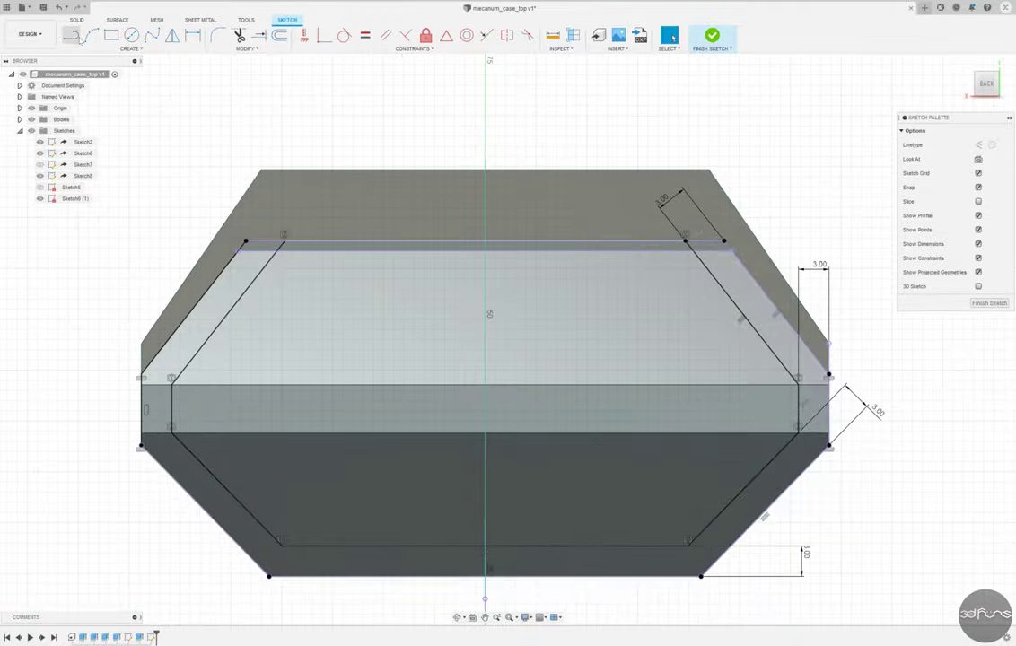
{"action": "left_click", "coordinate": [712, 36]}
Extrude the outer band profiles 30 mm two-sided, joined to the body.
{"action": "key", "text": "e"}
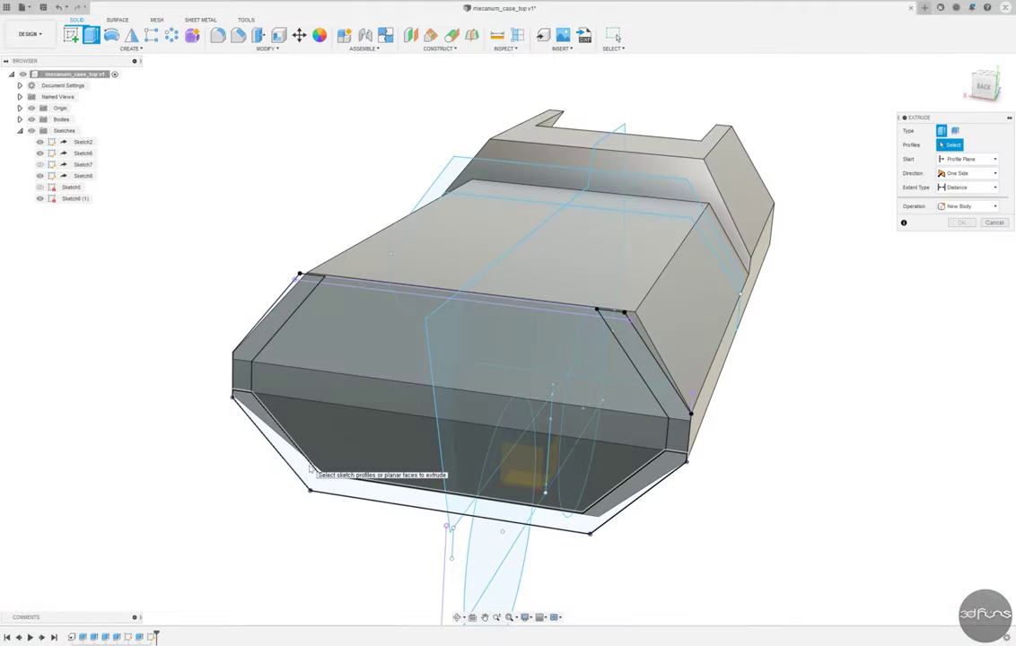
{"action": "left_click", "coordinate": [278, 440]}
{"action": "left_click", "coordinate": [260, 323]}
{"action": "left_click", "coordinate": [615, 318]}
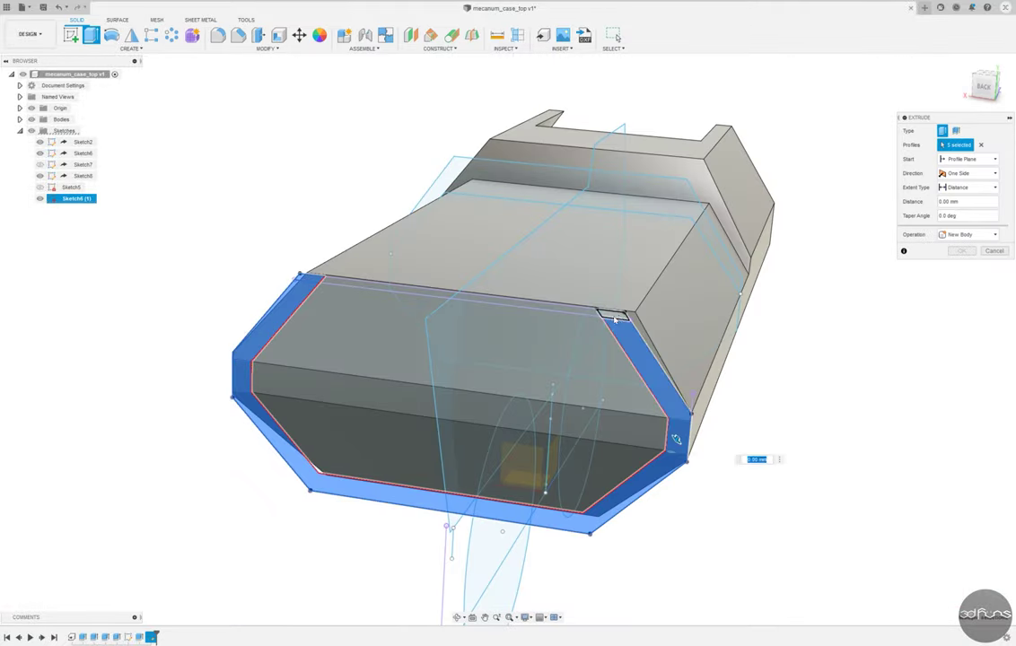
{"action": "left_click", "coordinate": [613, 314]}
{"action": "type", "text": "30"}
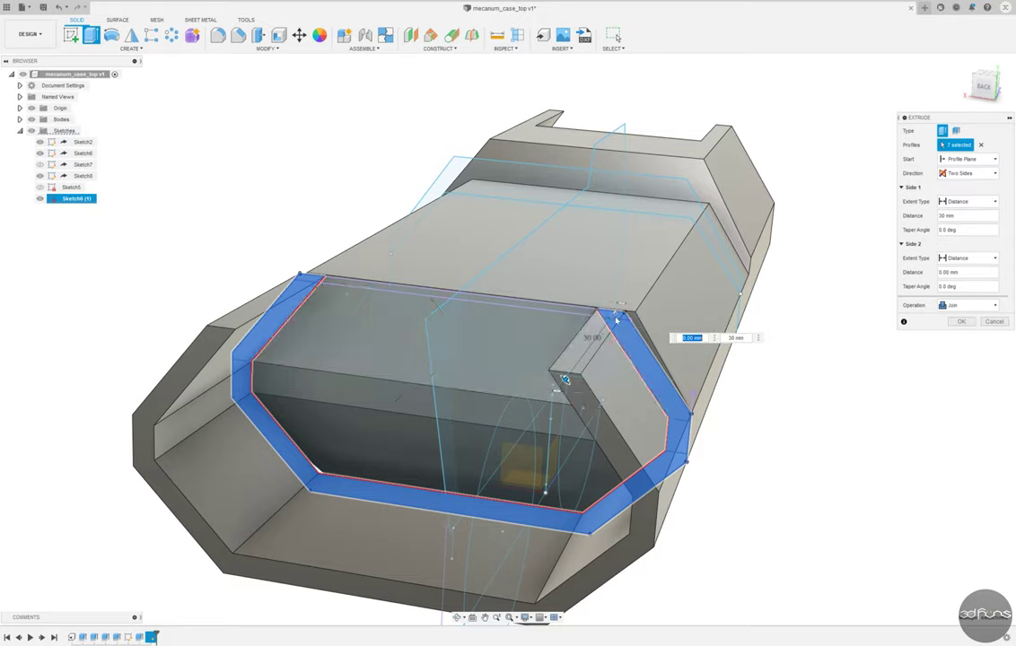
{"action": "key", "text": "Return"}
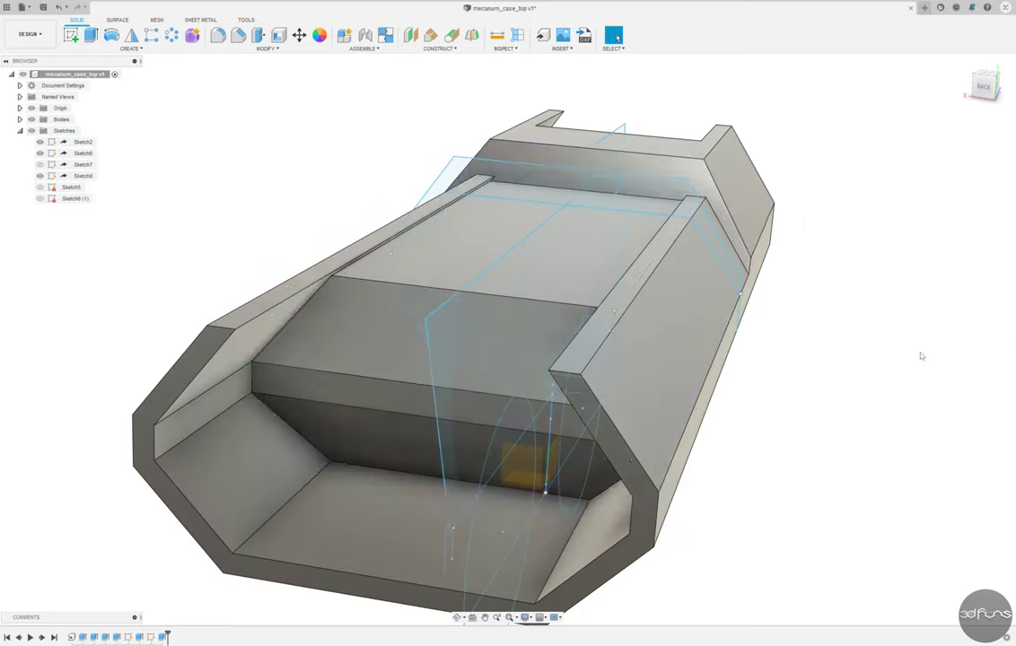
Save a new version, then sketch a closed four-line side profile with an angled right side.
{"action": "middle_click_drag", "start_coordinate": [921, 357], "coordinate": [518, 316], "text": "shift"}
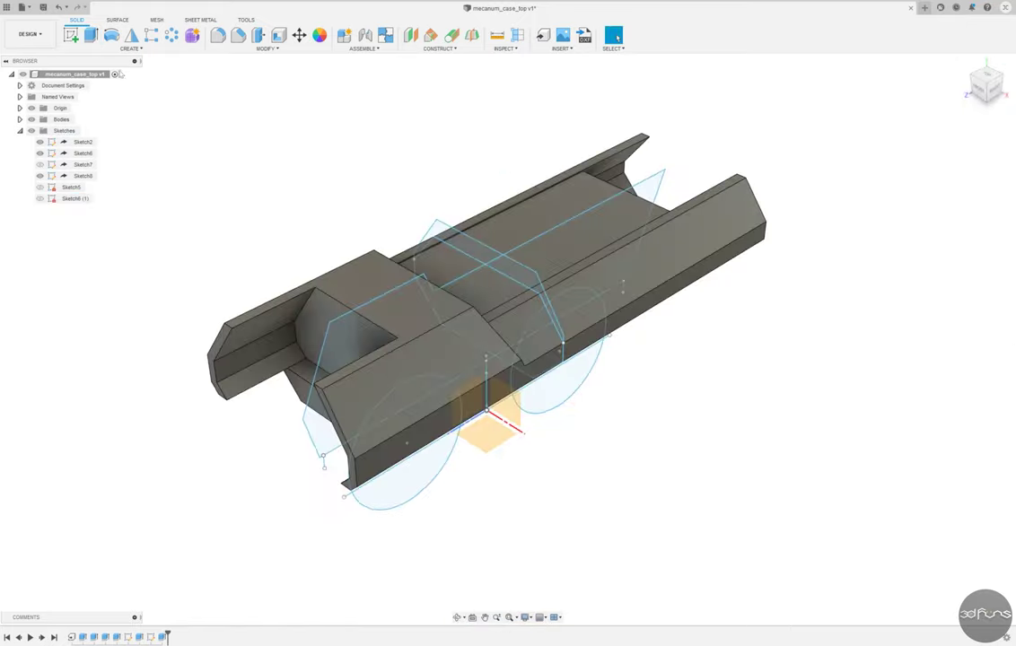
{"action": "key", "text": "ctrl+s"}
{"action": "key", "text": "Return"}
{"action": "left_click", "coordinate": [70, 34]}
{"action": "left_click", "coordinate": [466, 316]}
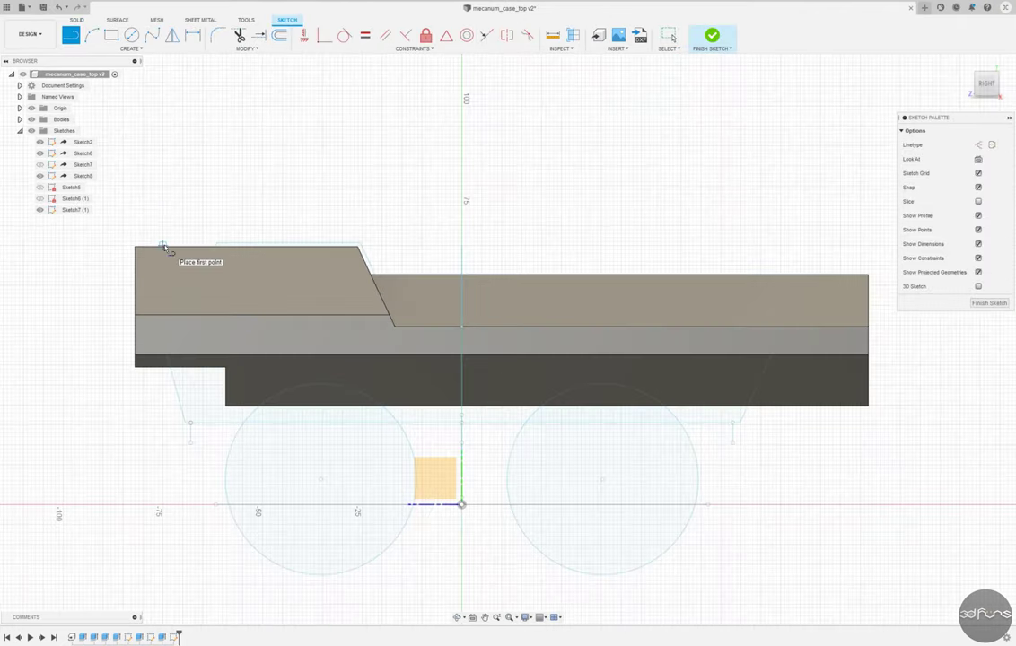
{"action": "left_click", "coordinate": [223, 464]}
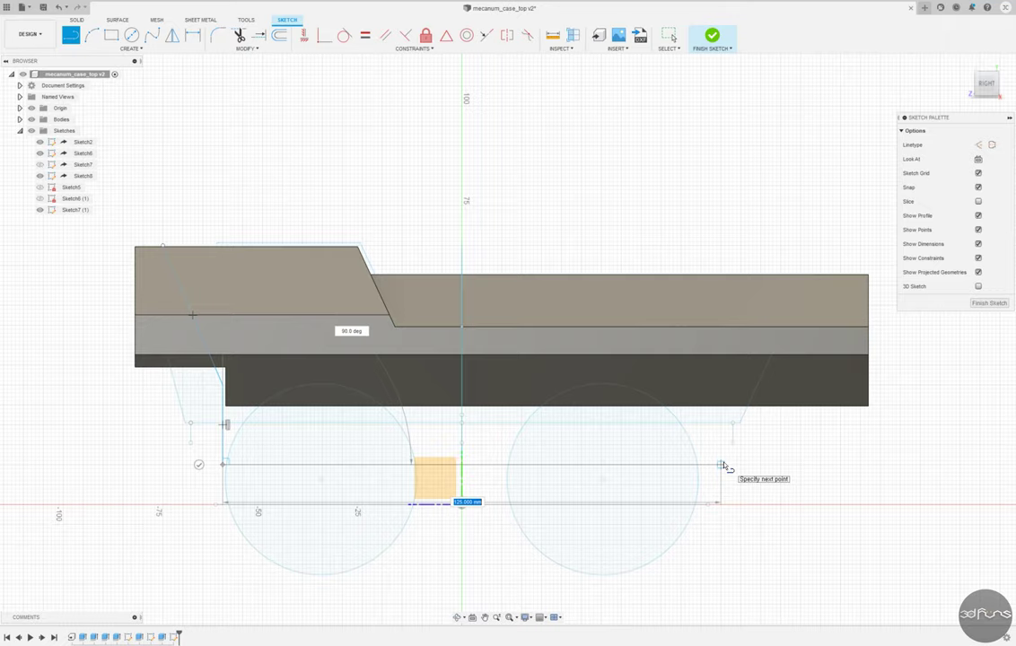
{"action": "left_click", "coordinate": [721, 465]}
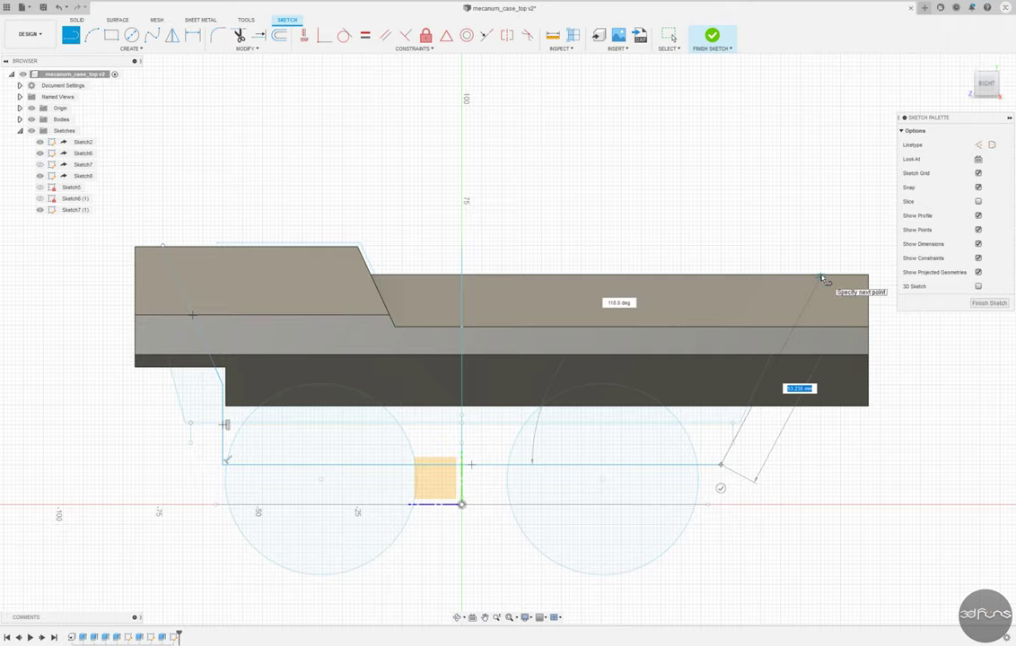
{"action": "left_click", "coordinate": [822, 212]}
{"action": "left_click", "coordinate": [162, 244]}
{"action": "key", "text": "Escape"}
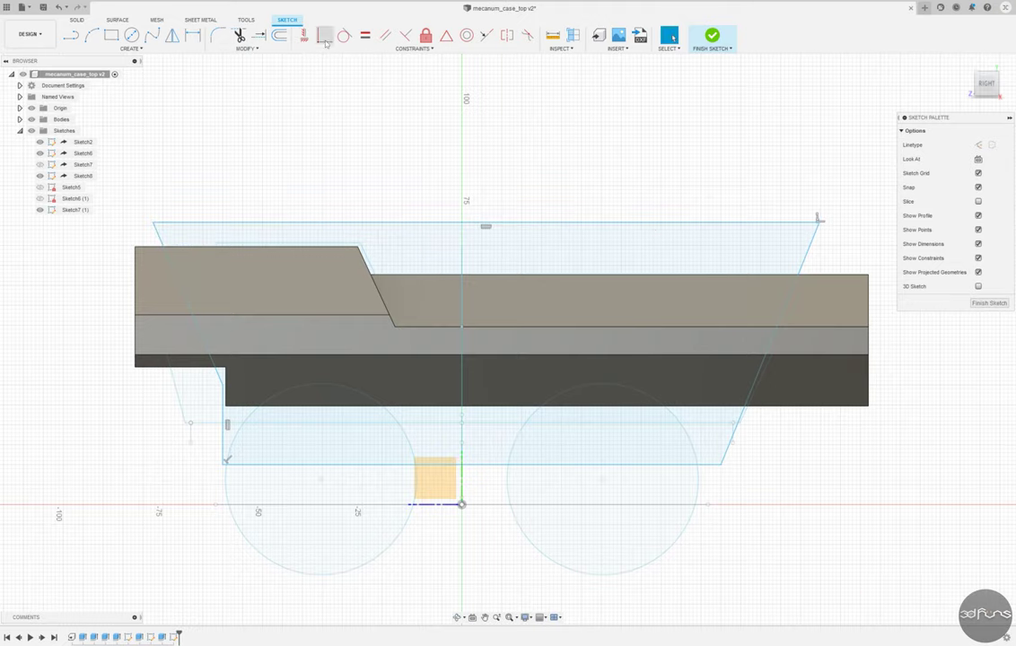
Add a rotated rectangle from the slope's top corner and check the corner's distance from the origin.
{"action": "scroll", "coordinate": [201, 426], "scroll_direction": "up", "scroll_amount": 3}
{"action": "scroll", "coordinate": [159, 435], "scroll_direction": "down", "scroll_amount": 3}
{"action": "scroll", "coordinate": [341, 435], "scroll_direction": "up", "scroll_amount": 1}
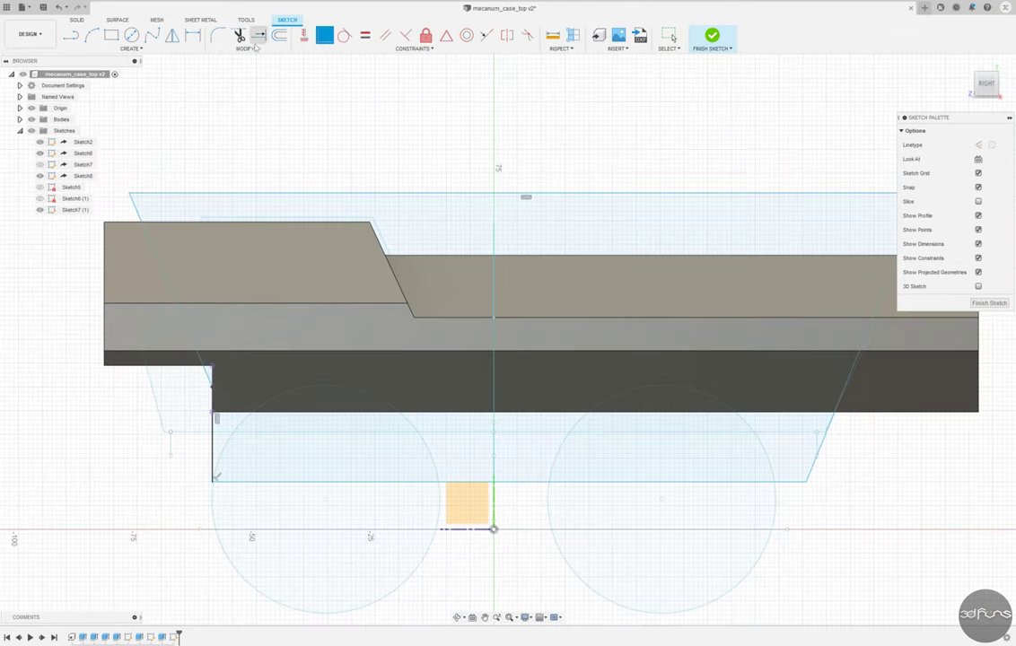
{"action": "left_click", "coordinate": [370, 222]}
{"action": "left_click", "coordinate": [211, 379]}
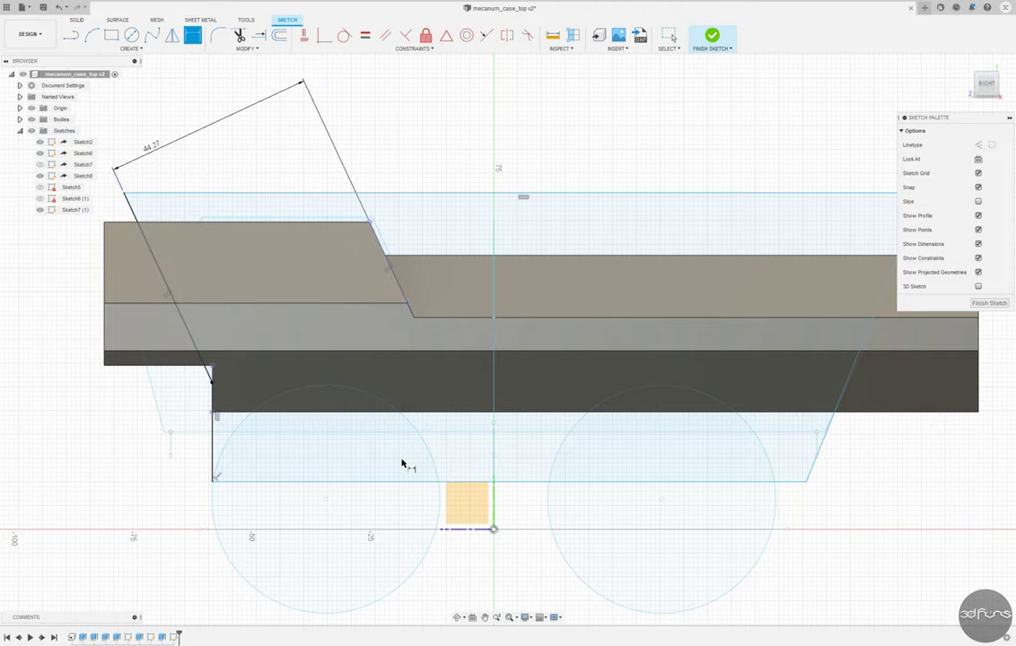
{"action": "scroll", "coordinate": [402, 463], "scroll_direction": "down", "scroll_amount": 2}
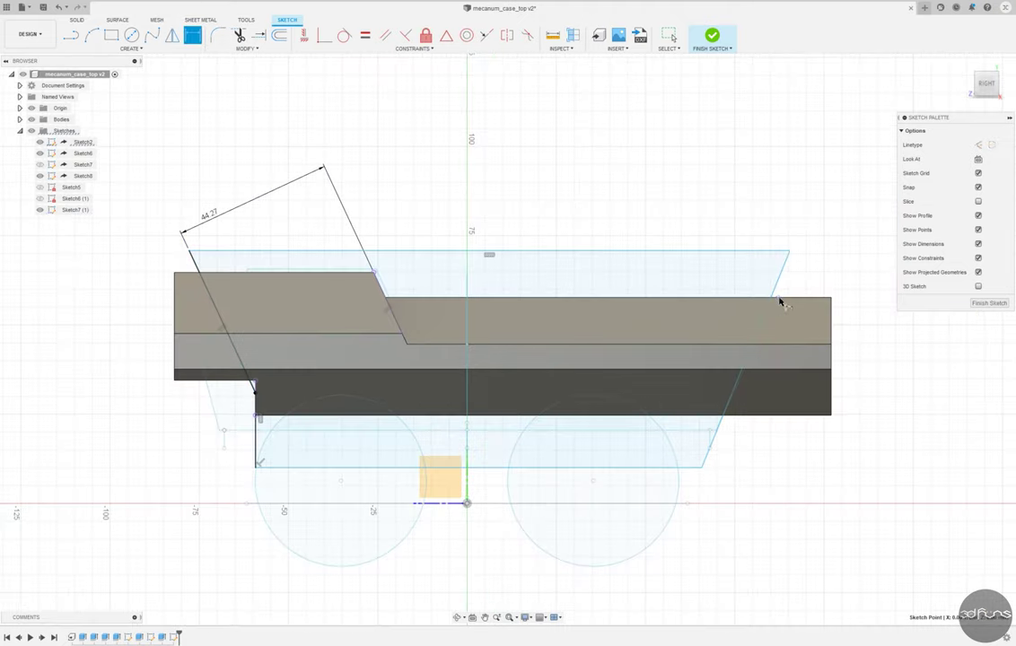
{"action": "left_click", "coordinate": [779, 300]}
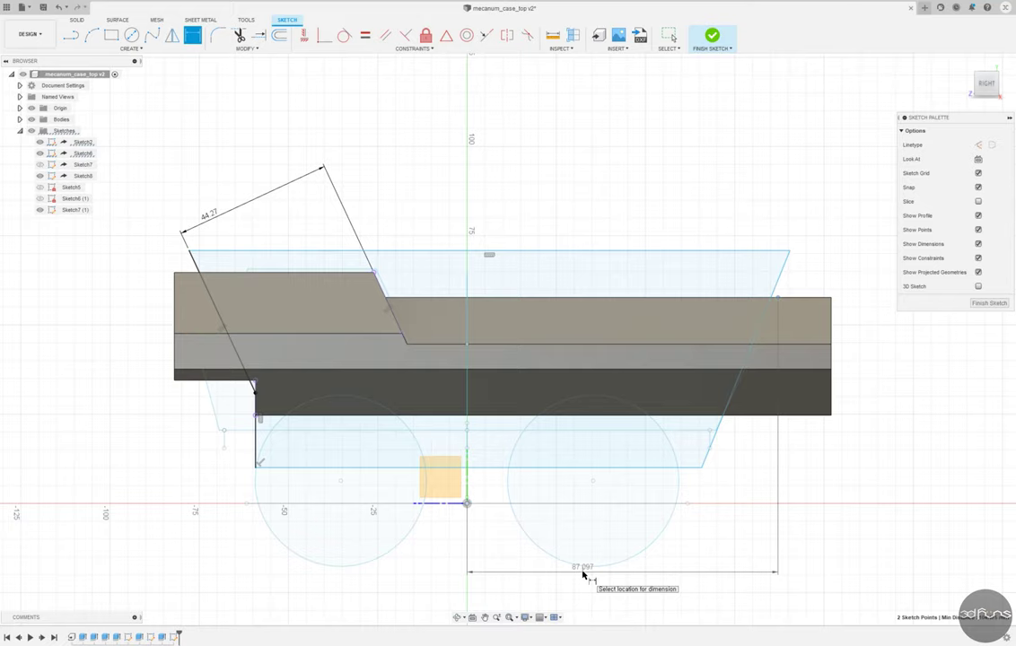
{"action": "key", "text": "Escape"}
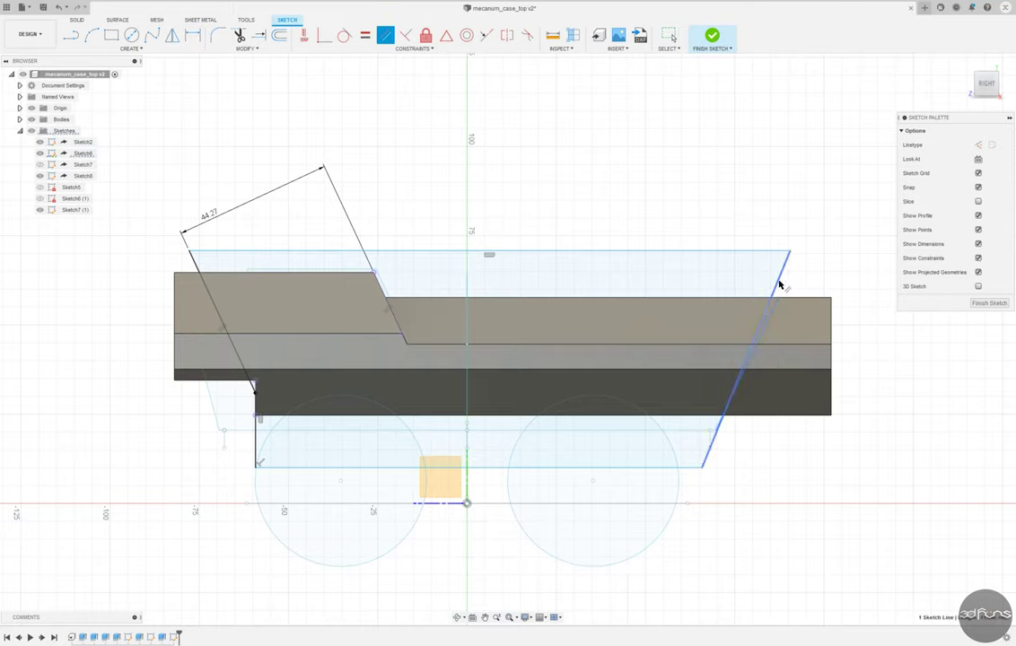
Move the outline's bottom line up toward the case and finish the side-profile sketch.
{"action": "scroll", "coordinate": [789, 295], "scroll_direction": "up", "scroll_amount": 3}
{"action": "scroll", "coordinate": [789, 294], "scroll_direction": "down", "scroll_amount": 4}
{"action": "scroll", "coordinate": [725, 462], "scroll_direction": "up", "scroll_amount": 2}
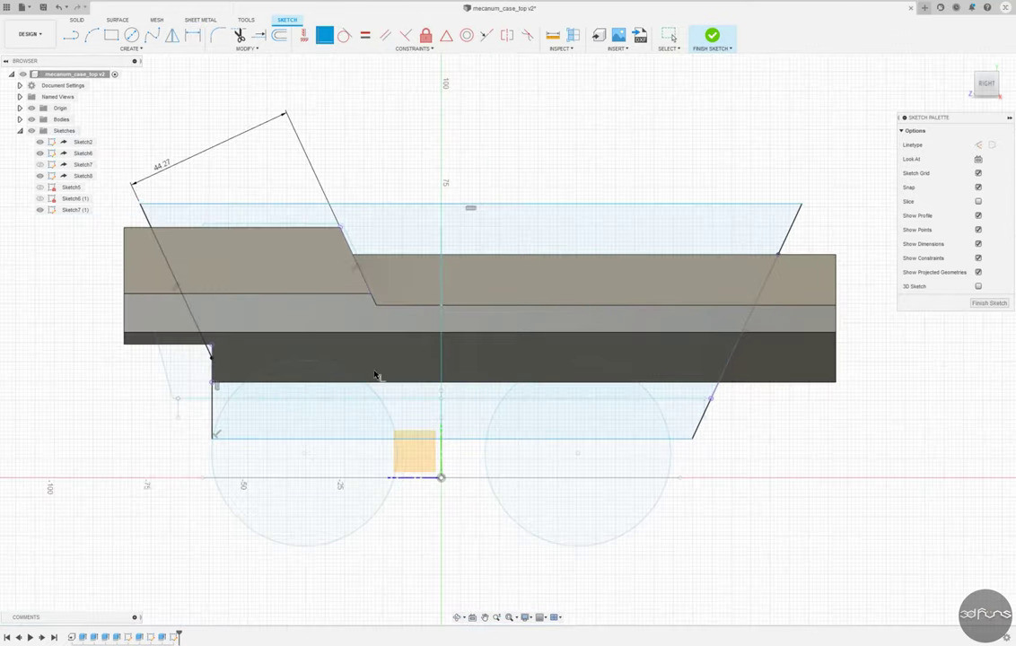
{"action": "left_click_drag", "start_coordinate": [214, 440], "coordinate": [211, 398]}
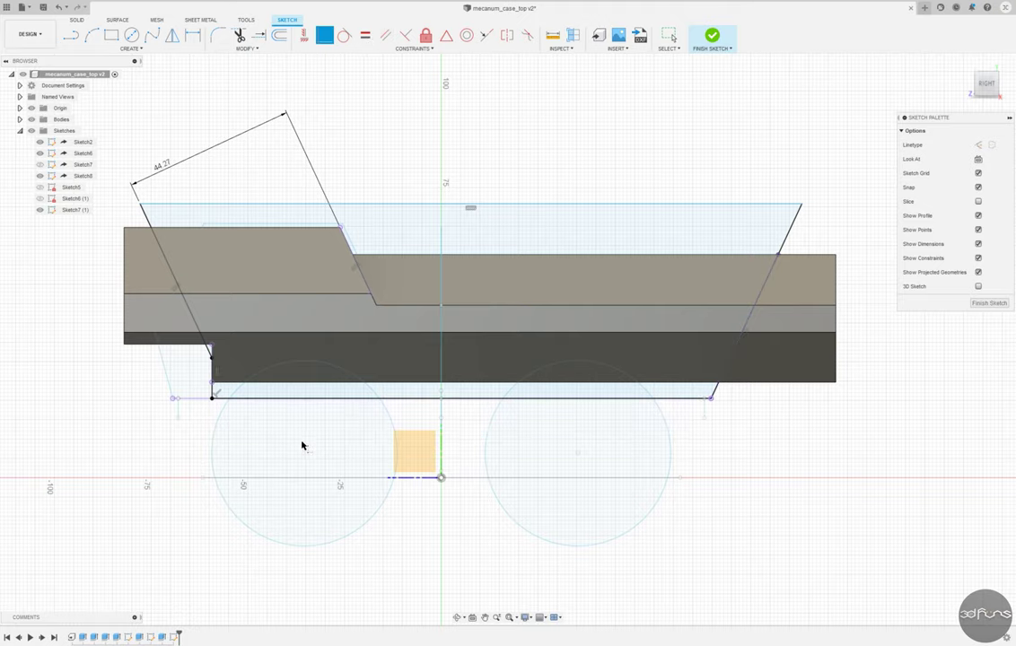
{"action": "scroll", "coordinate": [345, 377], "scroll_direction": "down", "scroll_amount": 3}
{"action": "scroll", "coordinate": [370, 363], "scroll_direction": "up", "scroll_amount": 2}
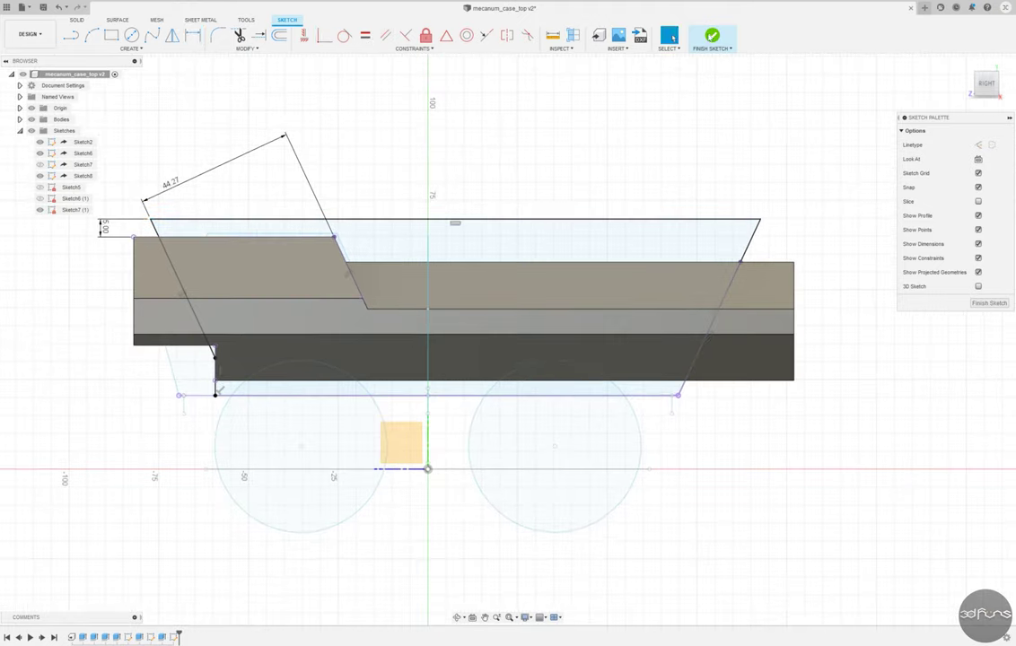
{"action": "left_click", "coordinate": [77, 19]}
{"action": "left_click", "coordinate": [89, 35]}
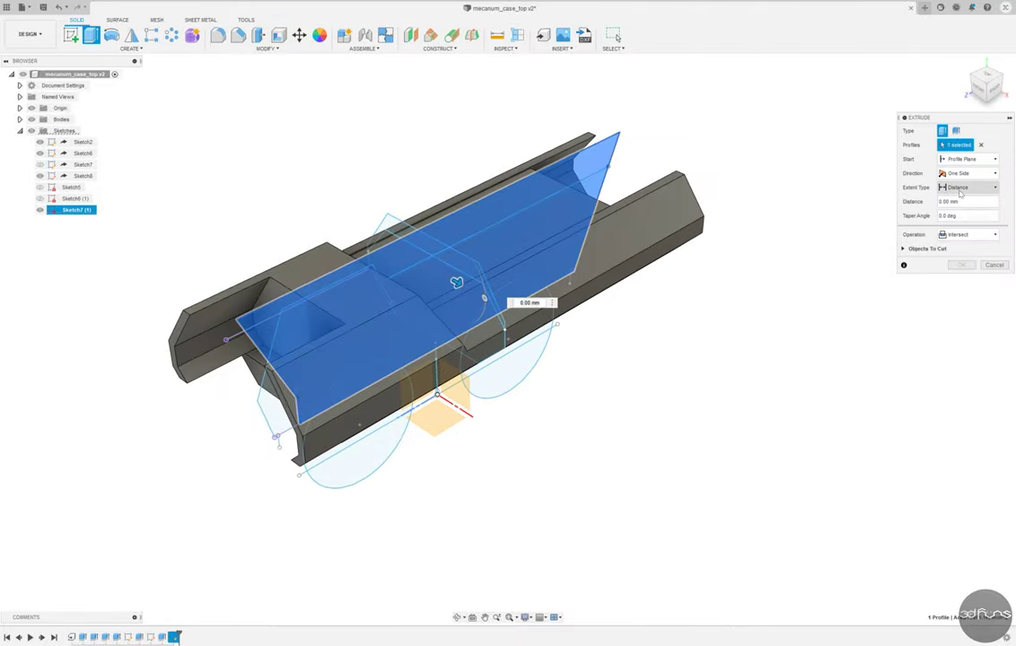
Commit the intersect extrusion to trim the case and fillet its end edges.
{"action": "key", "text": "Return"}
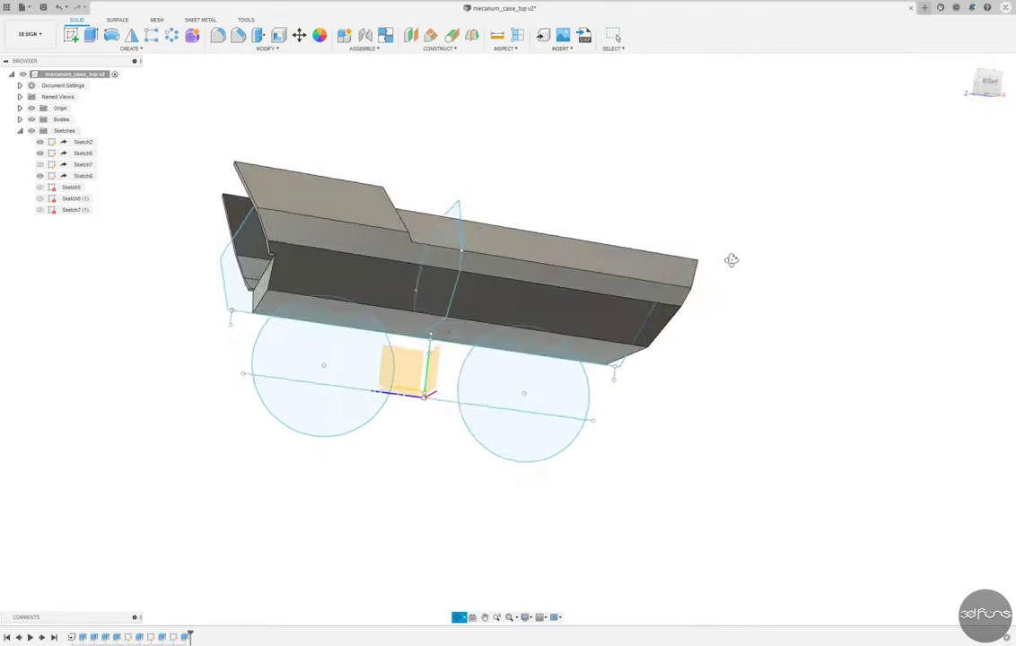
{"action": "mouse_move", "coordinate": [732, 259]}
{"action": "middle_mouse_down", "text": "shift"}
{"action": "mouse_move", "coordinate": [706, 260]}
{"action": "mouse_move", "coordinate": [746, 307]}
{"action": "mouse_move", "coordinate": [187, 216]}
{"action": "middle_mouse_up", "text": "shift"}
{"action": "key", "text": "f"}
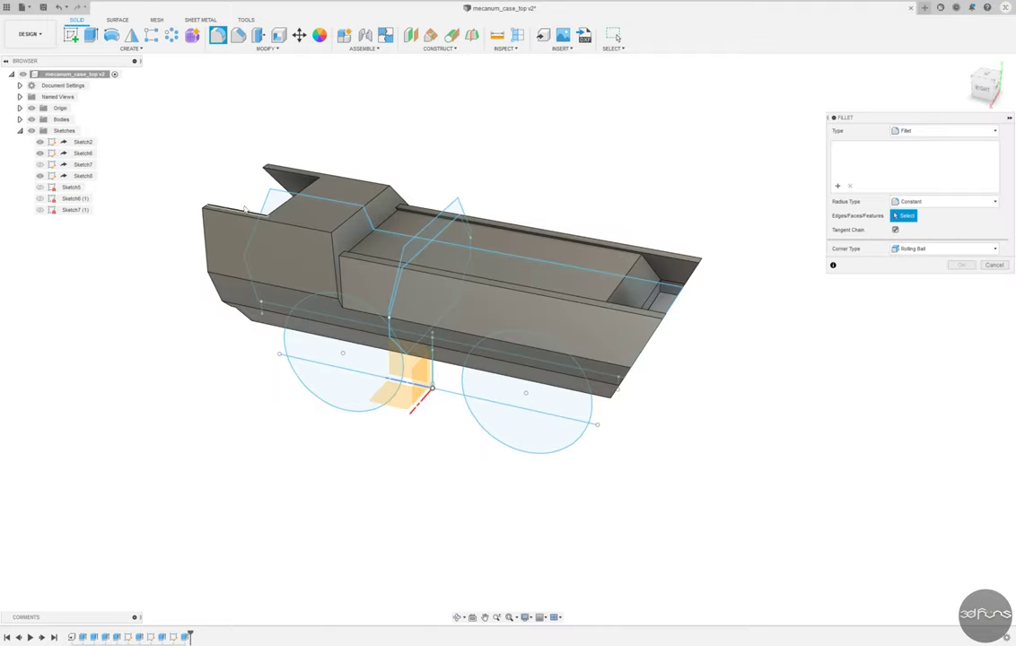
{"action": "key", "text": "Escape"}
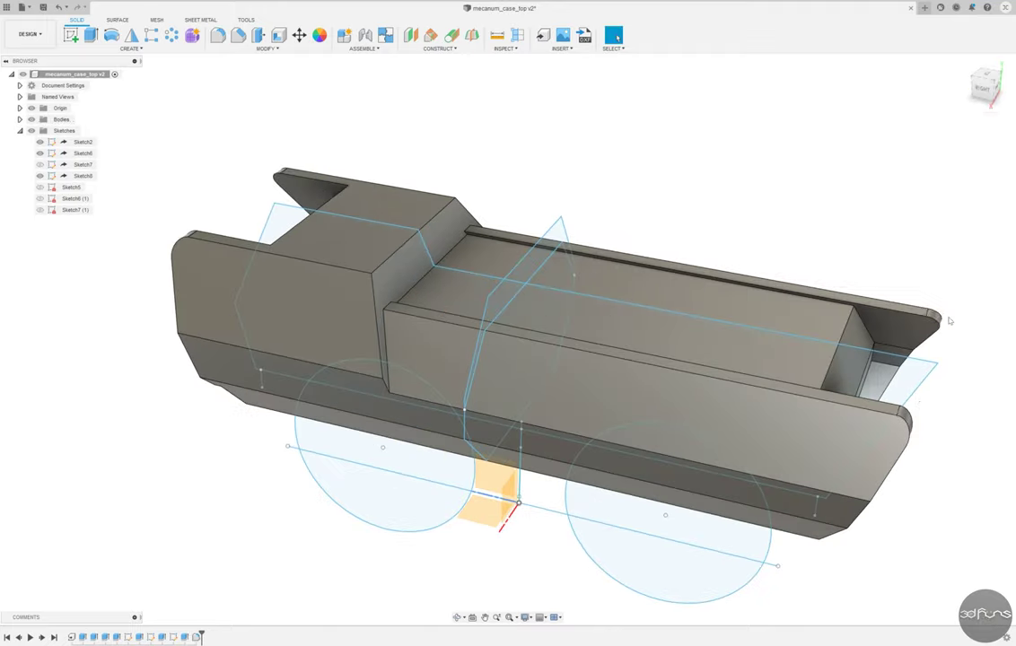
Hide Sketch6 and Sketch8 and base an offset plane on the case's bottom face.
{"action": "middle_click_drag", "start_coordinate": [951, 321], "coordinate": [728, 510], "text": "shift"}
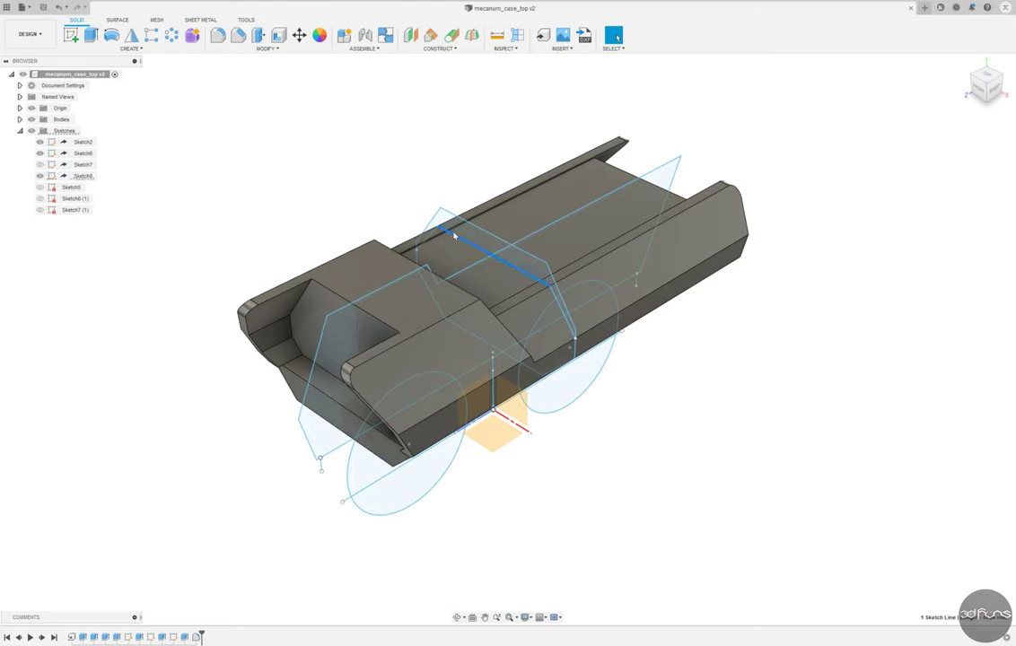
{"action": "left_click", "coordinate": [40, 153]}
{"action": "left_click", "coordinate": [40, 176]}
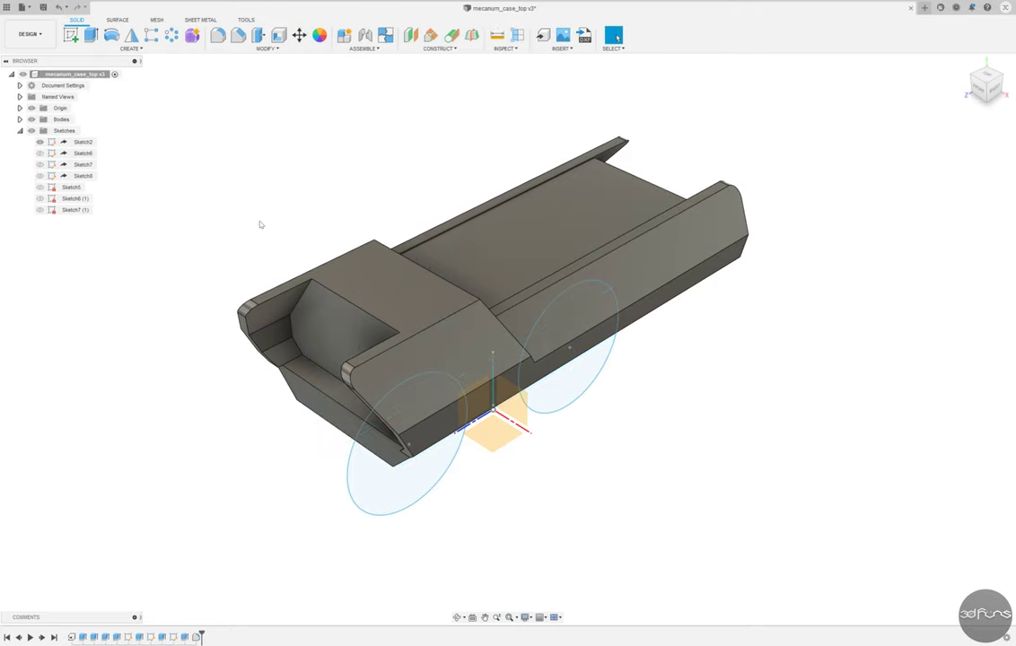
{"action": "middle_click_drag", "start_coordinate": [260, 224], "coordinate": [481, 388], "text": "shift"}
{"action": "left_click", "coordinate": [481, 388]}
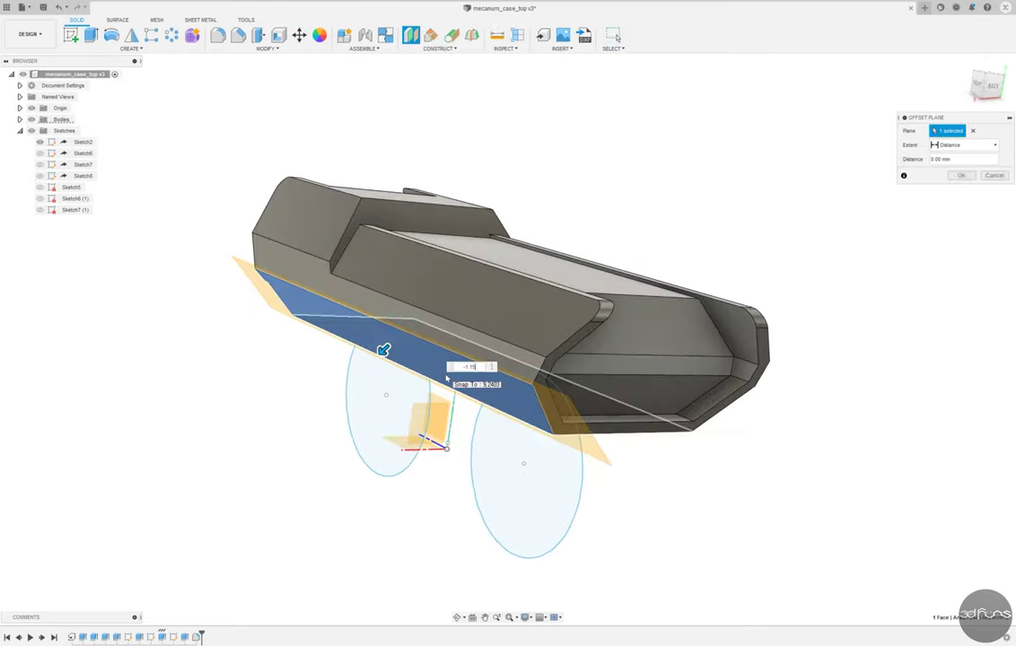
Start a sketch on the underside plane and project both wheel circles into it.
{"action": "key", "text": "Return"}
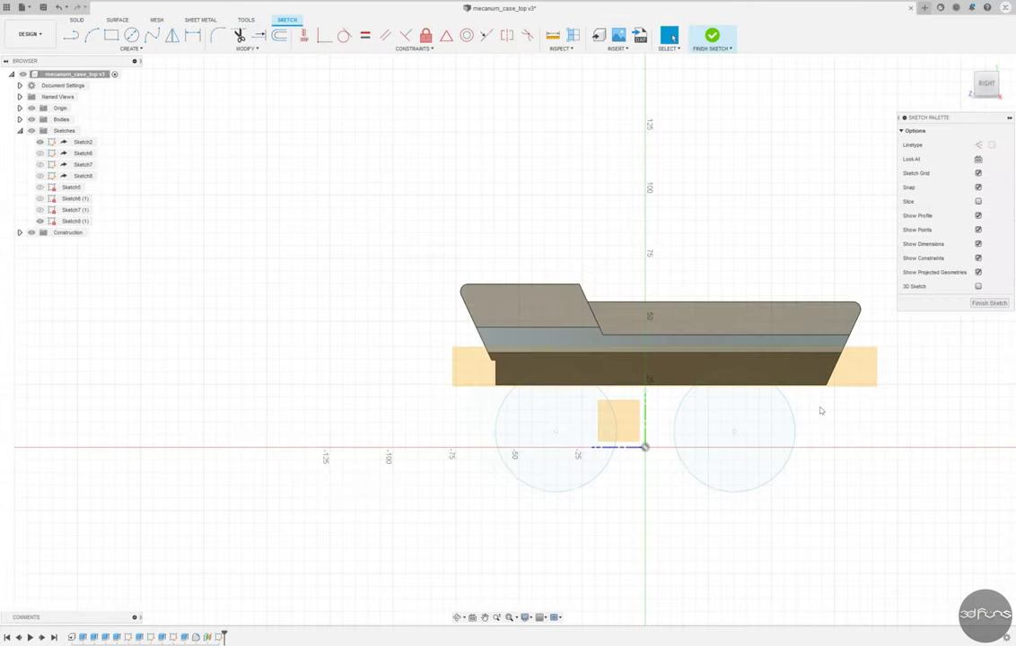
{"action": "scroll", "coordinate": [821, 411], "scroll_direction": "up", "scroll_amount": 2}
{"action": "left_click", "coordinate": [130, 47]}
{"action": "left_click", "coordinate": [180, 215]}
{"action": "left_click", "coordinate": [562, 444]}
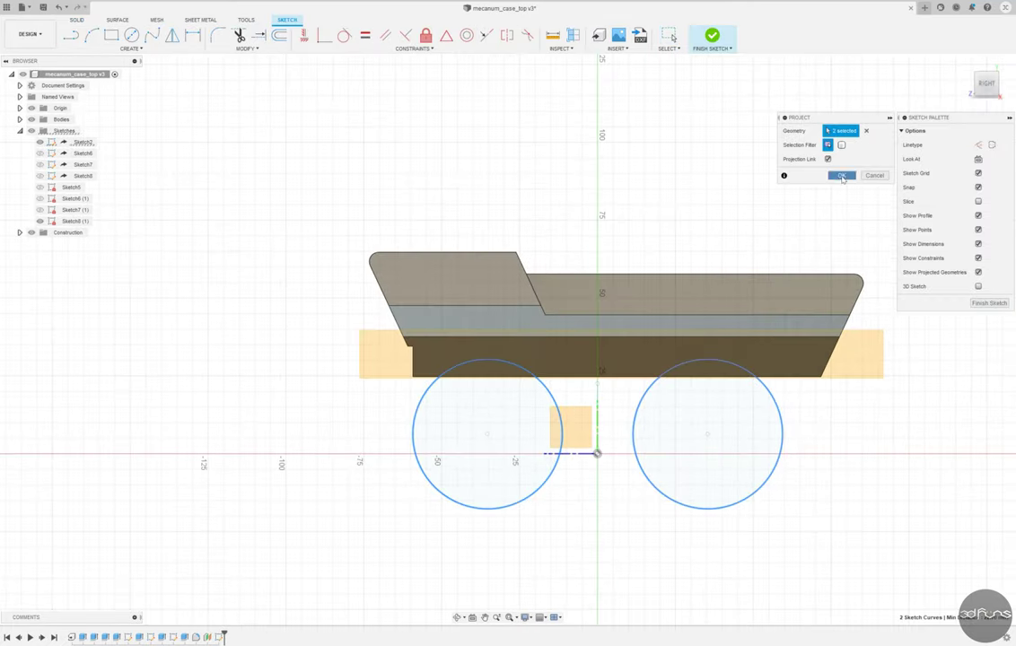
{"action": "left_click", "coordinate": [841, 177]}
Draw two equal Ø57.60 circles around the left and right wheels.
{"action": "scroll", "coordinate": [454, 430], "scroll_direction": "up", "scroll_amount": 1}
{"action": "scroll", "coordinate": [454, 429], "scroll_direction": "up", "scroll_amount": 2}
{"action": "key", "text": "c"}
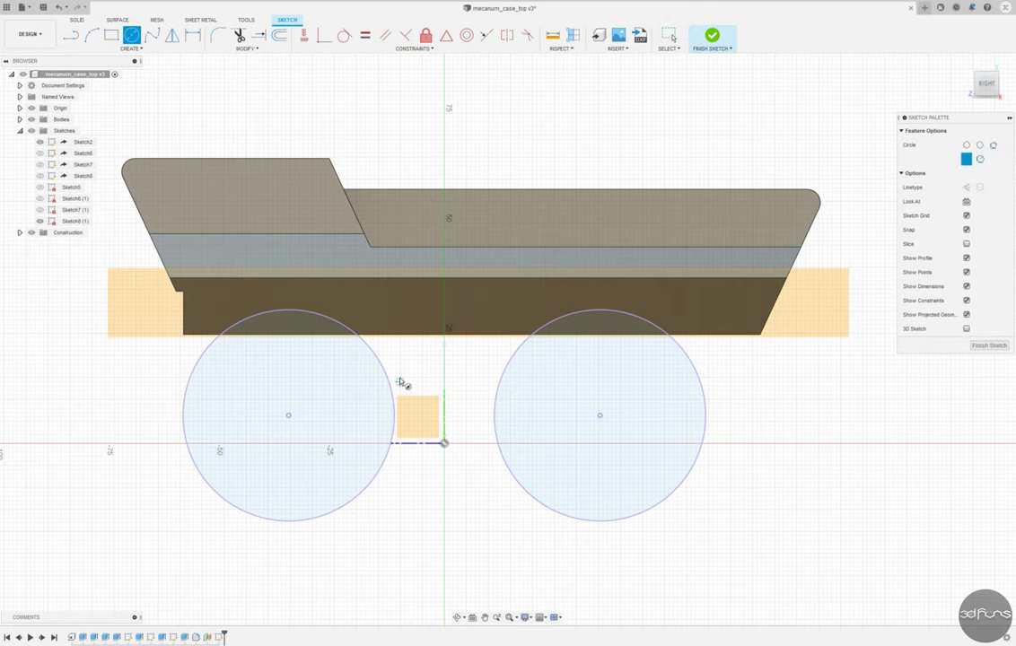
{"action": "left_click", "coordinate": [244, 290]}
{"action": "left_click", "coordinate": [599, 415]}
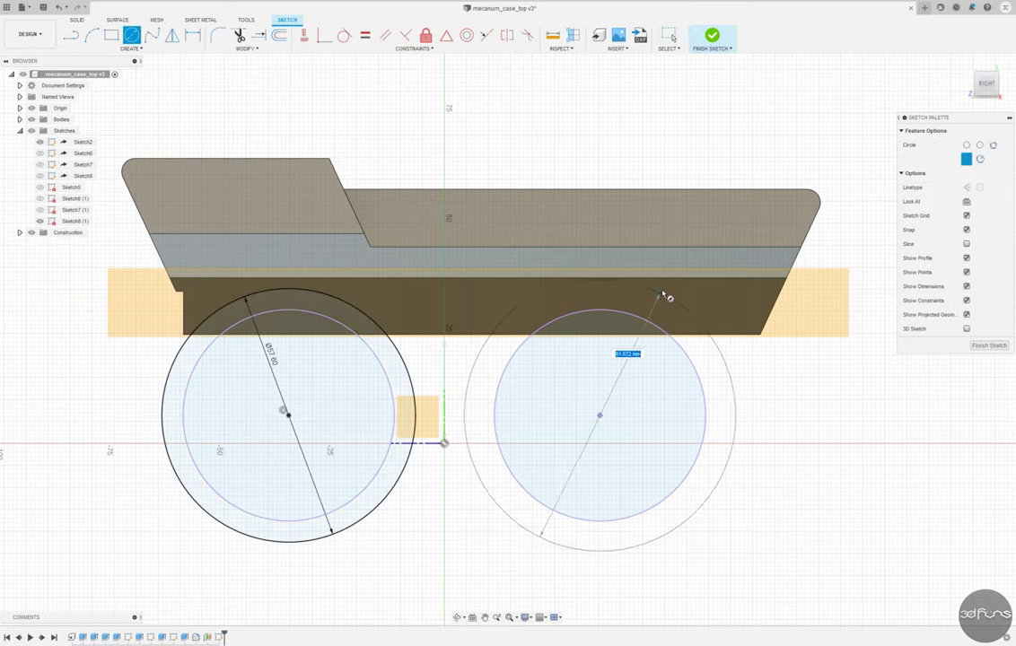
{"action": "left_click", "coordinate": [664, 293]}
{"action": "key", "text": "="}
{"action": "left_click", "coordinate": [417, 375]}
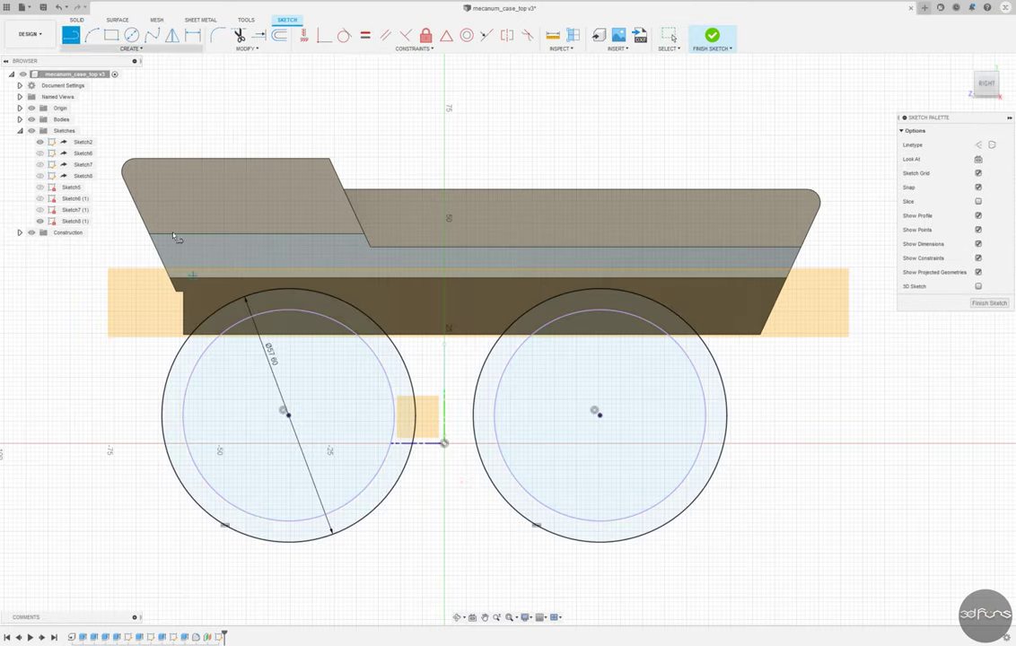
Add a line along the body's bottom edge, constrain it, and draw a line between the arches.
{"action": "left_click", "coordinate": [183, 334]}
{"action": "left_click", "coordinate": [761, 334]}
{"action": "key", "text": "Escape"}
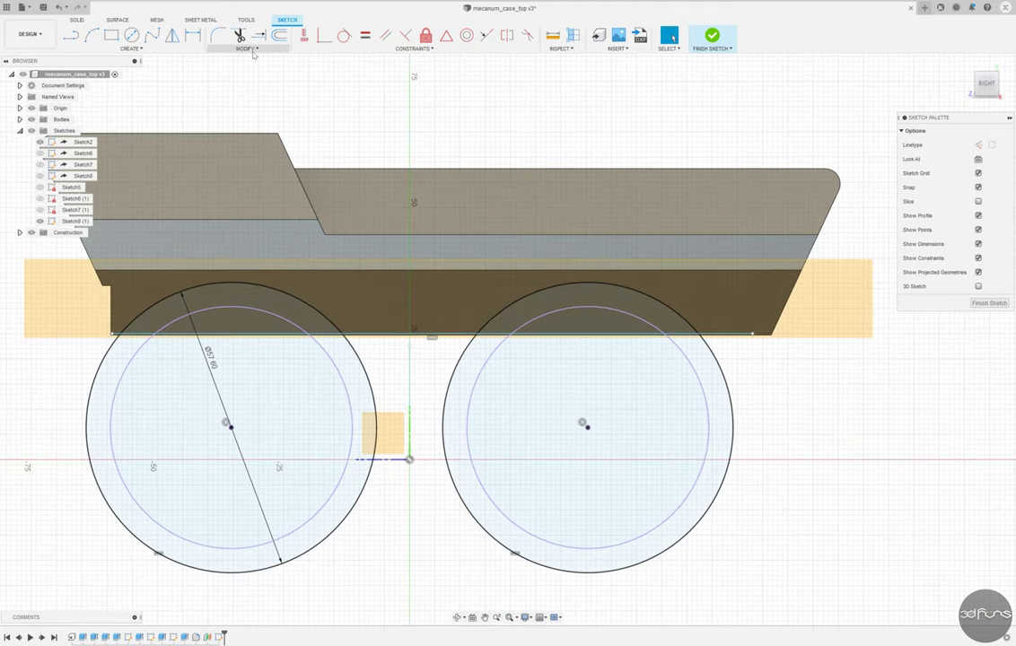
{"action": "left_click", "coordinate": [325, 36]}
{"action": "scroll", "coordinate": [193, 334], "scroll_direction": "up", "scroll_amount": 5}
{"action": "left_click", "coordinate": [195, 336]}
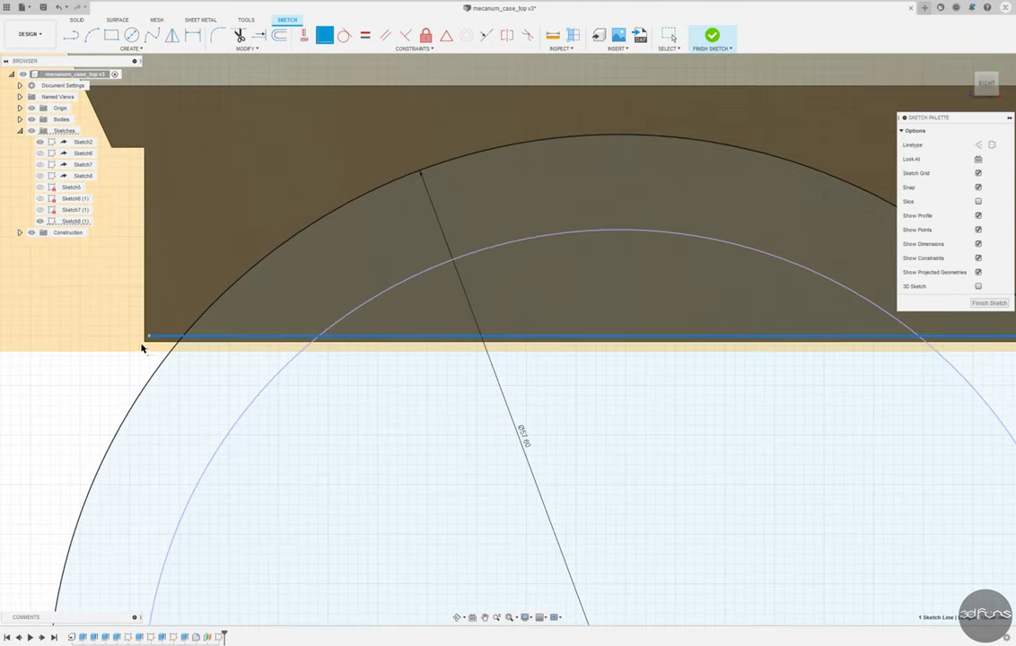
{"action": "scroll", "coordinate": [141, 348], "scroll_direction": "down", "scroll_amount": 5}
{"action": "scroll", "coordinate": [400, 342], "scroll_direction": "up", "scroll_amount": 2}
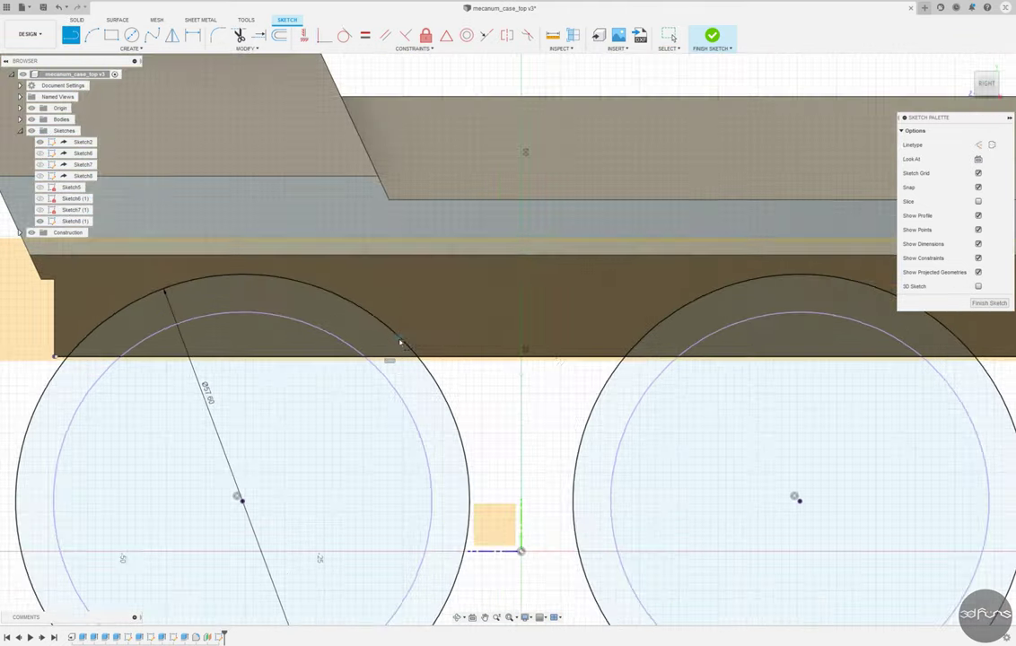
{"action": "left_click", "coordinate": [639, 343]}
Trim the circles against the bottom-edge line to form the arches and finish the sketch.
{"action": "left_click", "coordinate": [239, 36]}
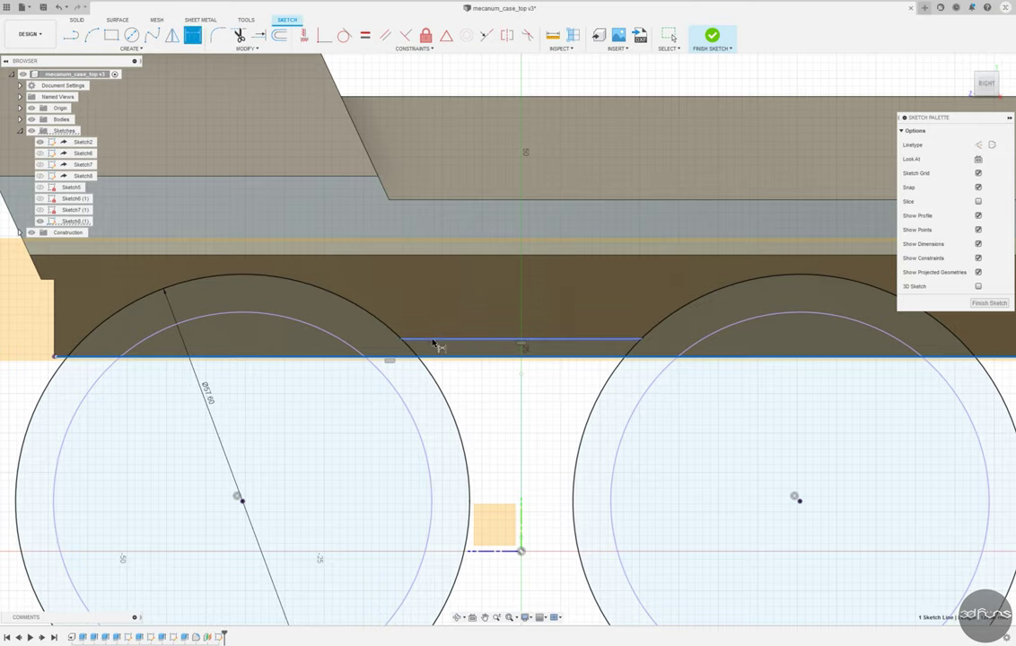
{"action": "scroll", "coordinate": [135, 489], "scroll_direction": "down", "scroll_amount": 3}
{"action": "scroll", "coordinate": [533, 422], "scroll_direction": "up", "scroll_amount": 2}
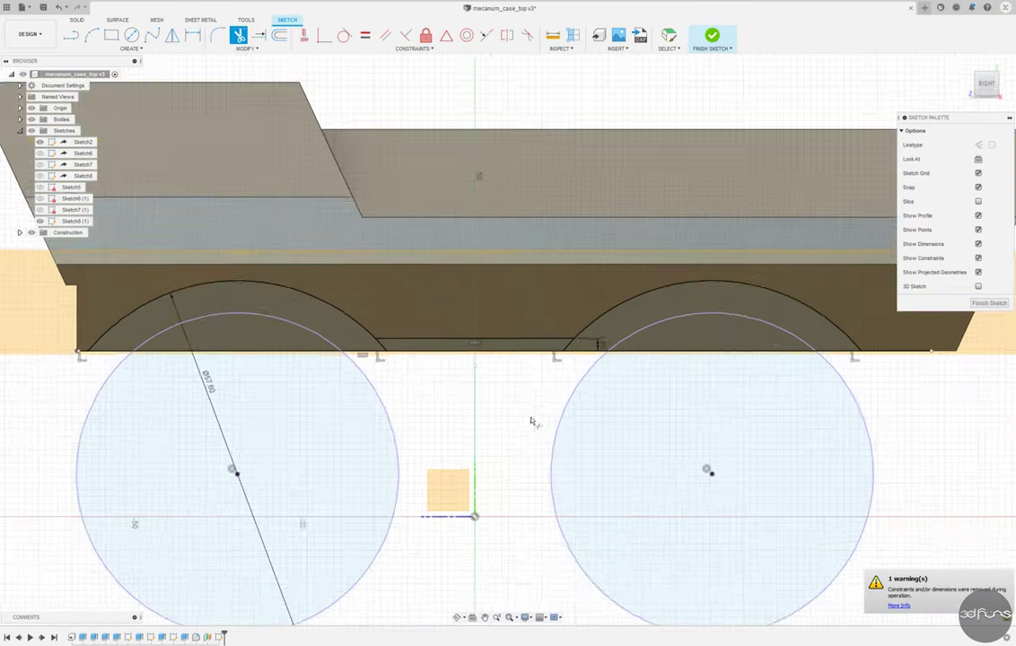
{"action": "scroll", "coordinate": [823, 515], "scroll_direction": "up", "scroll_amount": 3}
{"action": "scroll", "coordinate": [698, 486], "scroll_direction": "down", "scroll_amount": 2}
{"action": "scroll", "coordinate": [80, 386], "scroll_direction": "up", "scroll_amount": 3}
{"action": "scroll", "coordinate": [80, 386], "scroll_direction": "down", "scroll_amount": 4}
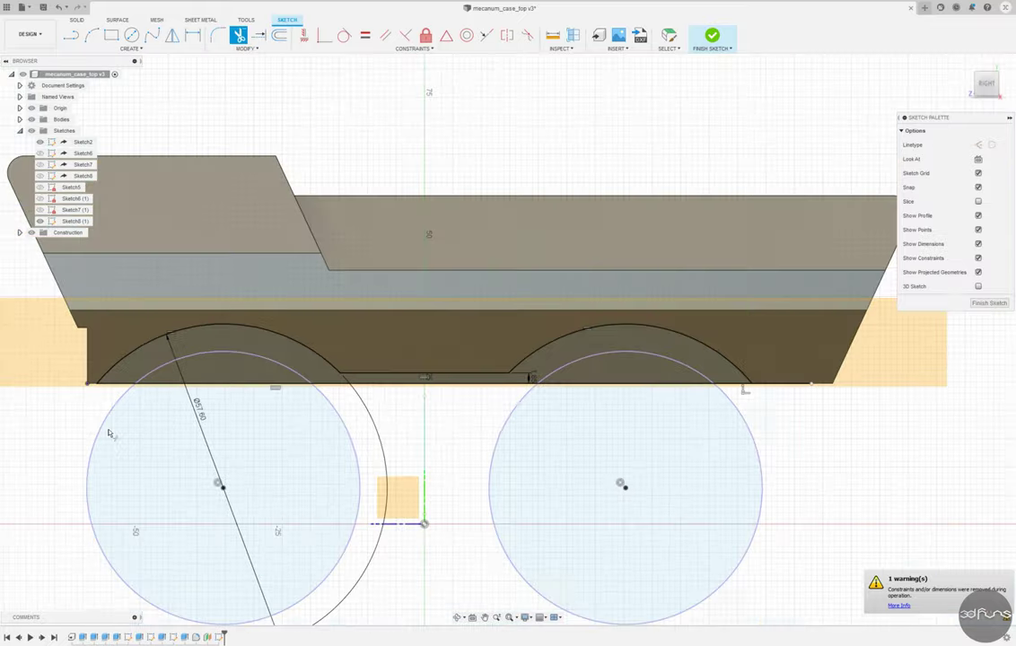
{"action": "key", "text": "Escape"}
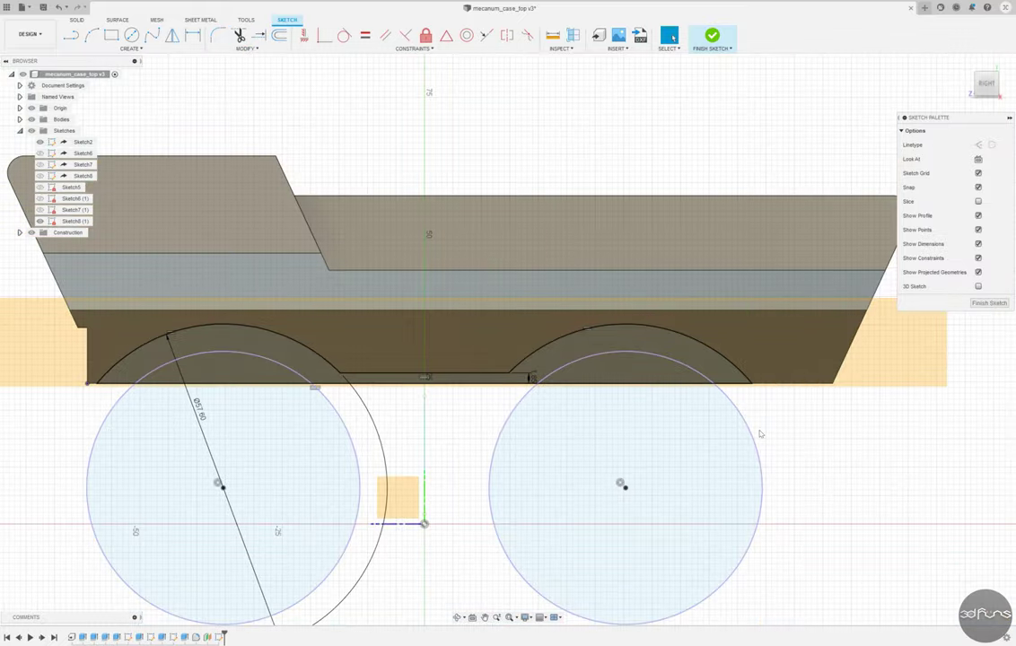
{"action": "left_click", "coordinate": [712, 36]}
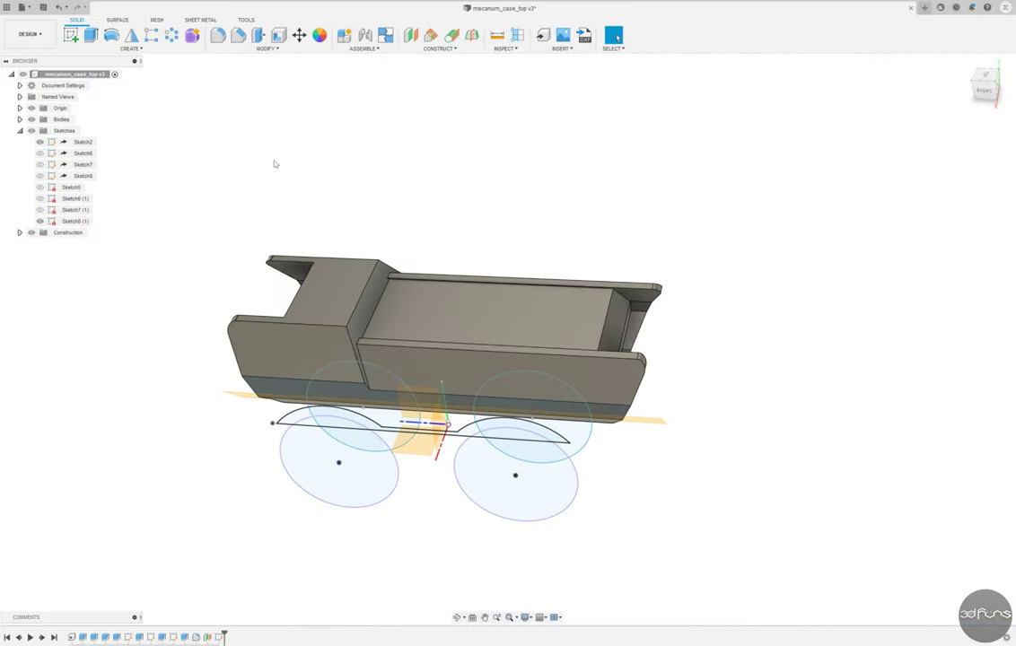
Extrude the arch profiles into the underside using the To Object extent.
{"action": "left_click", "coordinate": [90, 35]}
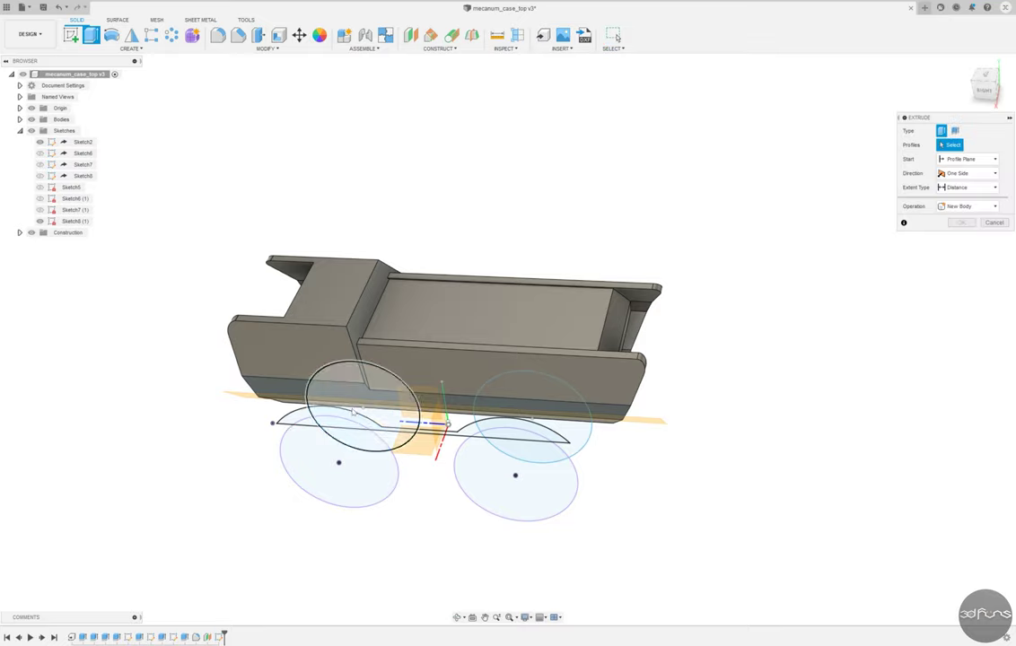
{"action": "left_click", "coordinate": [333, 429]}
{"action": "left_click", "coordinate": [968, 186]}
{"action": "left_click", "coordinate": [958, 207]}
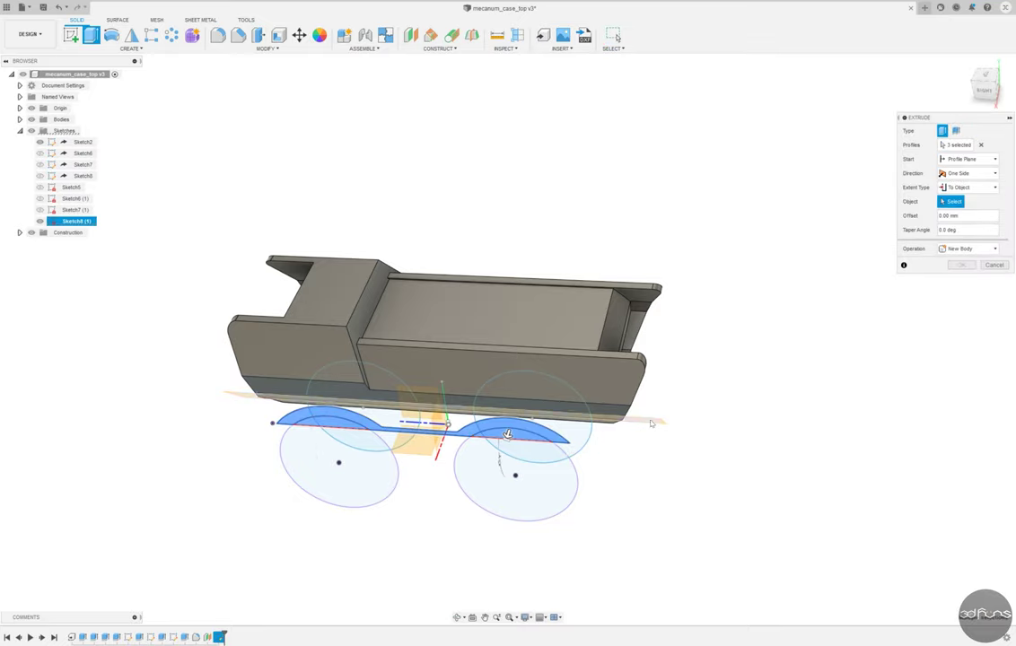
{"action": "mouse_move", "coordinate": [690, 334]}
{"action": "middle_mouse_down", "text": "shift"}
{"action": "mouse_move", "coordinate": [203, 327]}
{"action": "mouse_move", "coordinate": [189, 348]}
{"action": "middle_mouse_up", "text": "shift"}
{"action": "key", "text": "Return"}
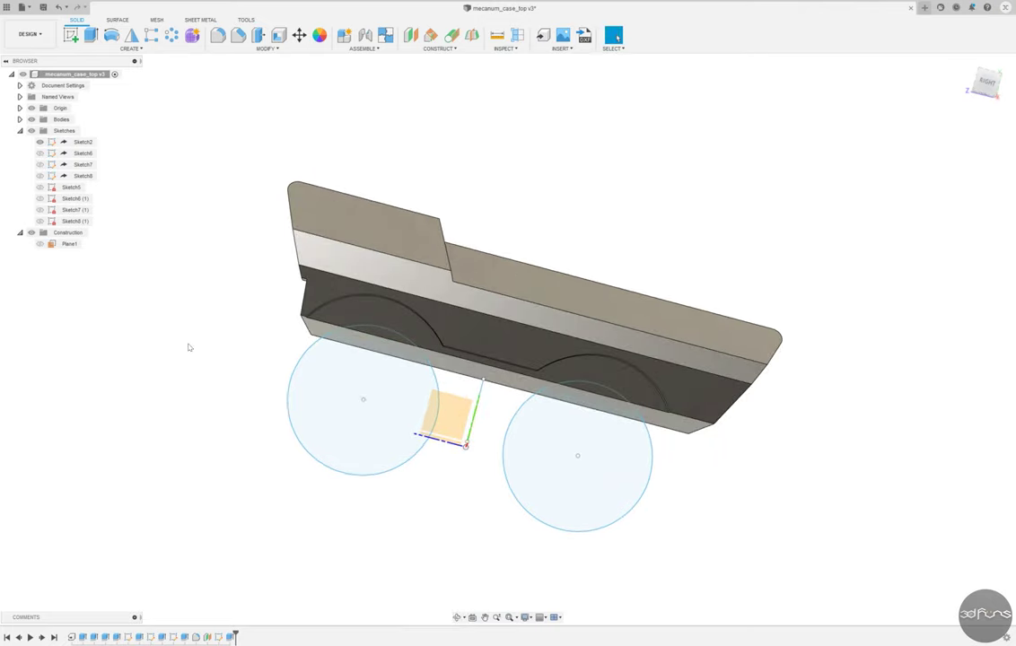
Mirror the arch cut to the other side of the case and save as version v4.
{"action": "left_click", "coordinate": [132, 36]}
{"action": "scroll", "coordinate": [447, 317], "scroll_direction": "up", "scroll_amount": 5}
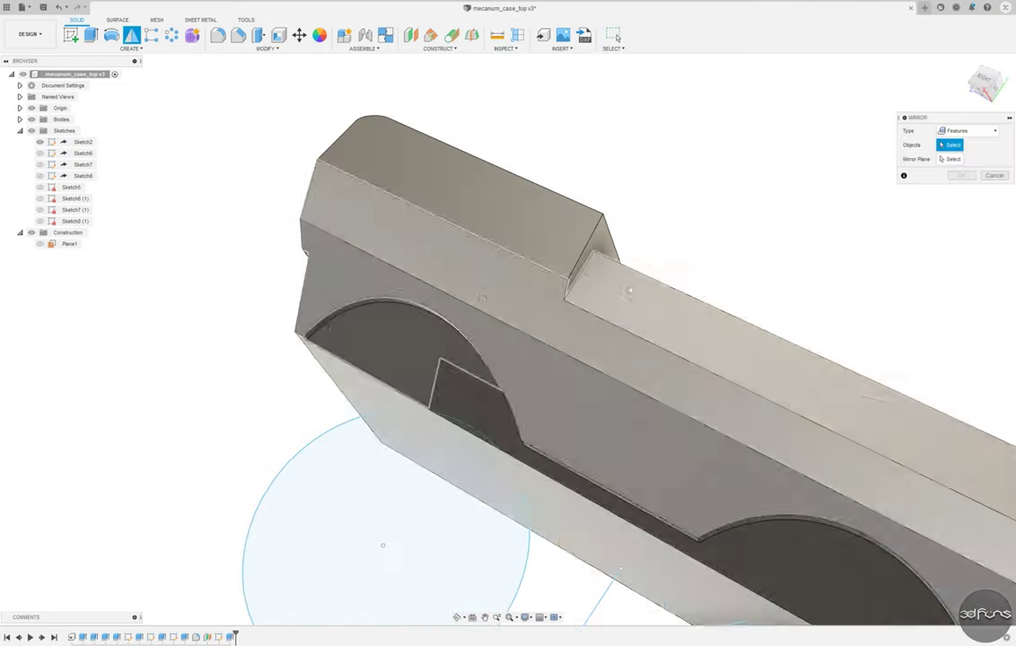
{"action": "left_click", "coordinate": [336, 320]}
{"action": "scroll", "coordinate": [335, 321], "scroll_direction": "down", "scroll_amount": 5}
{"action": "scroll", "coordinate": [413, 360], "scroll_direction": "up", "scroll_amount": 5}
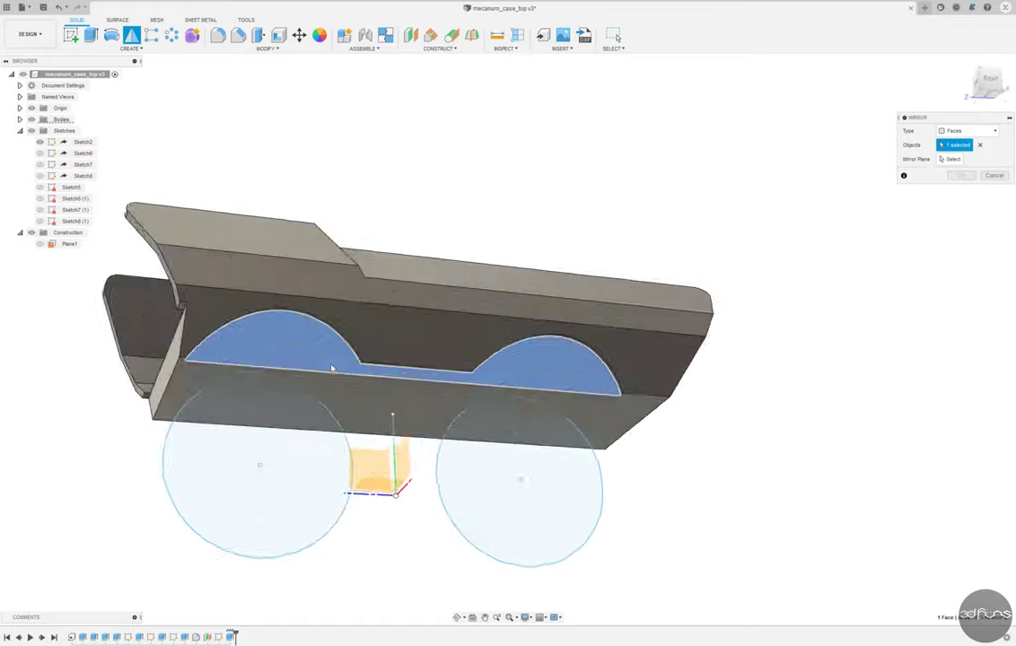
{"action": "scroll", "coordinate": [413, 359], "scroll_direction": "down", "scroll_amount": 5}
{"action": "mouse_move", "coordinate": [413, 359]}
{"action": "middle_mouse_down", "text": "shift"}
{"action": "mouse_move", "coordinate": [491, 236]}
{"action": "mouse_move", "coordinate": [571, 220]}
{"action": "middle_mouse_up", "text": "shift"}
{"action": "key", "text": "Escape"}
{"action": "key", "text": "ctrl+s"}
{"action": "left_click", "coordinate": [413, 338]}
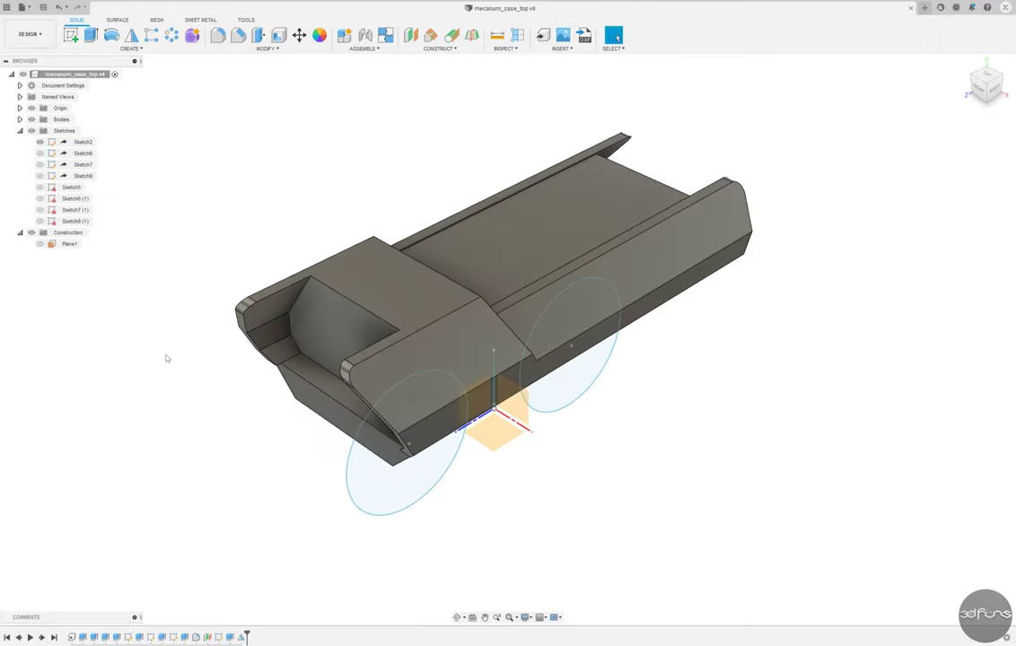
Add a bottom circle on the centreline, dimensioned 30 from the origin.
{"action": "key", "text": "c"}
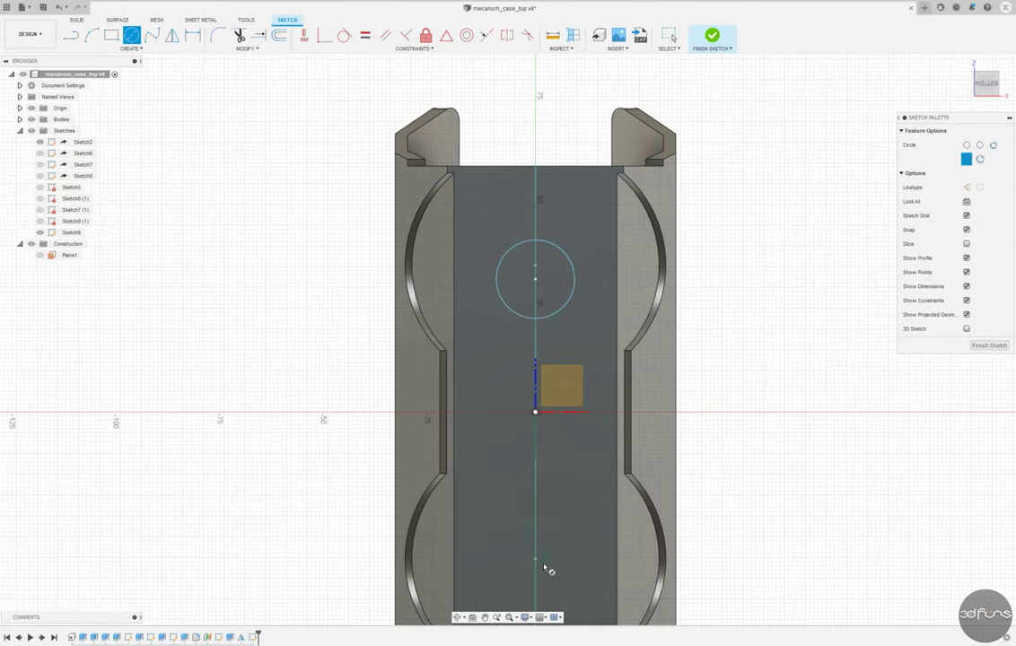
{"action": "left_click", "coordinate": [558, 535]}
{"action": "scroll", "coordinate": [473, 246], "scroll_direction": "down", "scroll_amount": 3}
{"action": "scroll", "coordinate": [474, 246], "scroll_direction": "up", "scroll_amount": 3}
{"action": "key", "text": "Escape"}
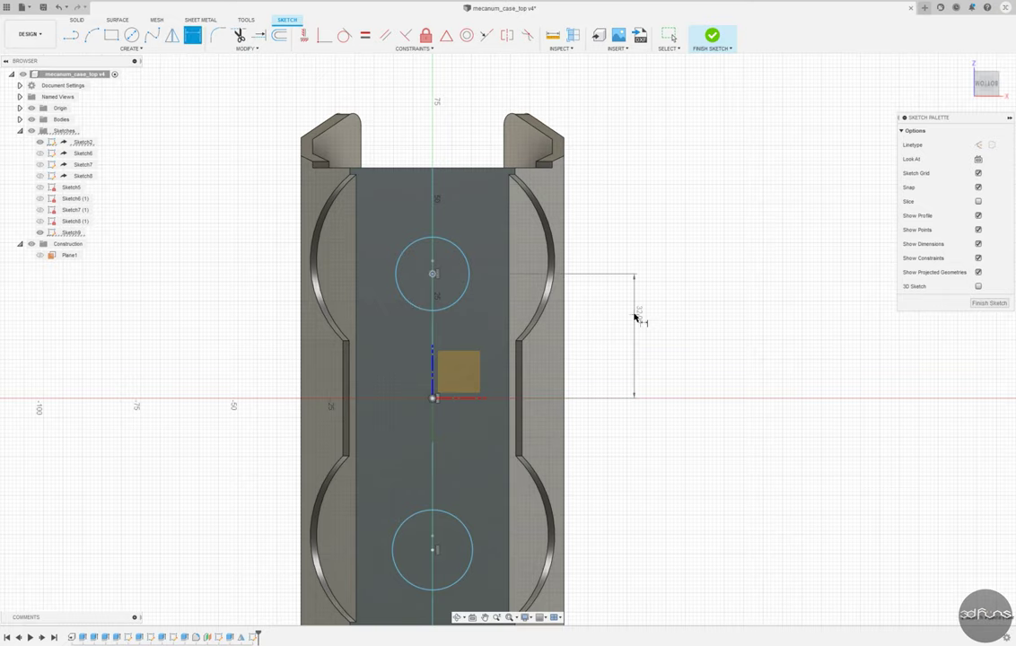
{"action": "scroll", "coordinate": [499, 301], "scroll_direction": "down", "scroll_amount": 2}
{"action": "left_click", "coordinate": [451, 488]}
{"action": "left_click", "coordinate": [602, 430]}
{"action": "type", "text": "30"}
{"action": "key", "text": "Return"}
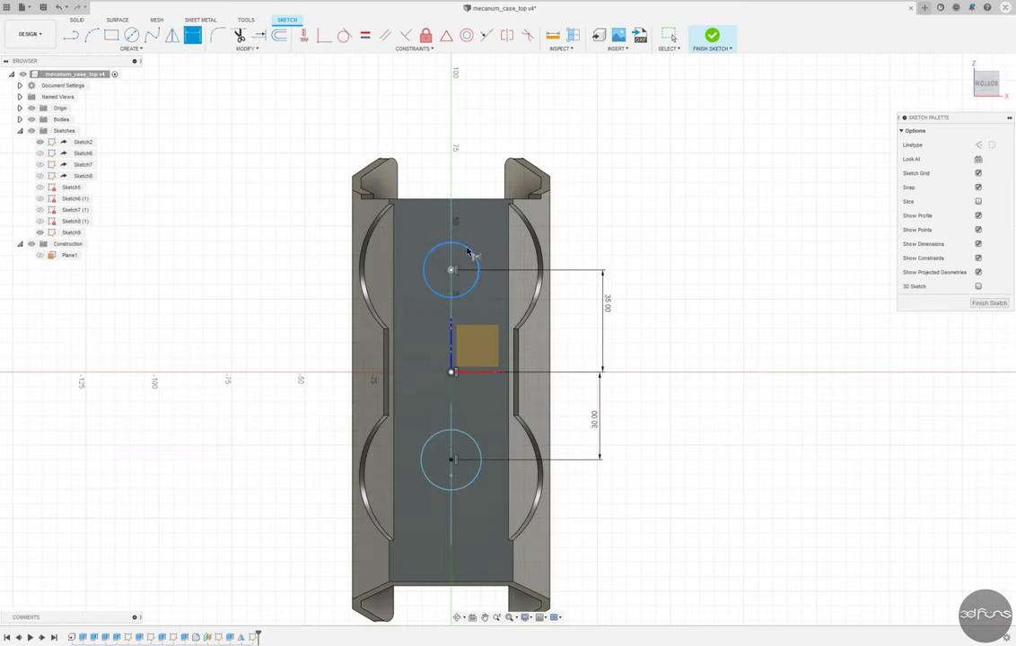
Make both circles equal at Ø12.40 and cut the two holes through the case top.
{"action": "left_click", "coordinate": [472, 252]}
{"action": "left_click", "coordinate": [476, 238]}
{"action": "left_click", "coordinate": [438, 443]}
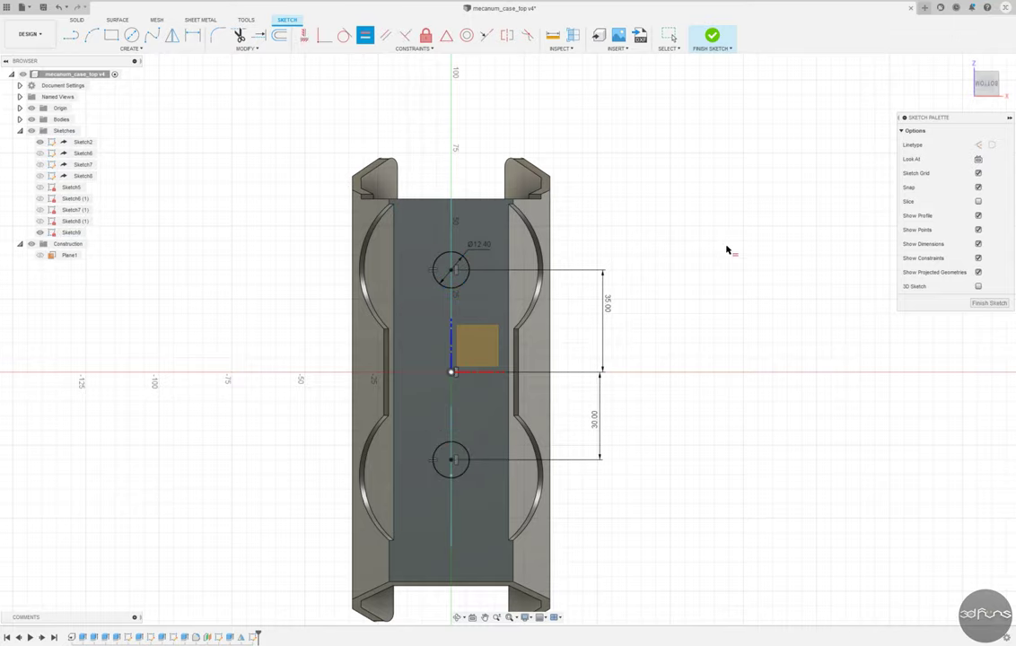
{"action": "left_click", "coordinate": [733, 37]}
{"action": "left_click", "coordinate": [91, 34]}
{"action": "left_click", "coordinate": [399, 264]}
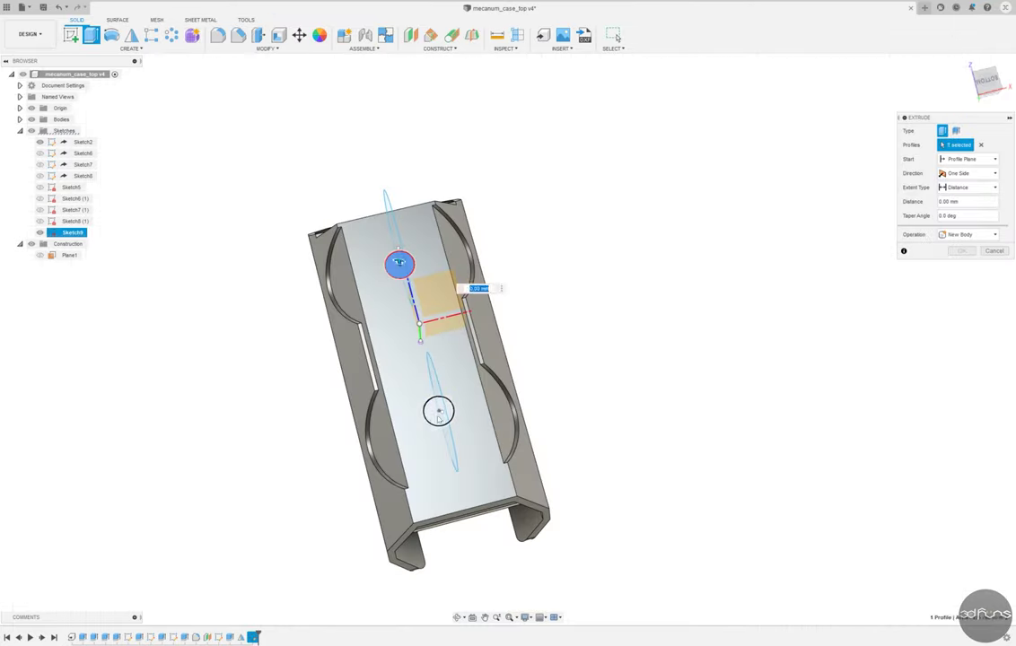
{"action": "middle_click_drag", "start_coordinate": [539, 269], "coordinate": [503, 395], "text": "shift"}
{"action": "left_click", "coordinate": [447, 386]}
{"action": "key", "text": "Return"}
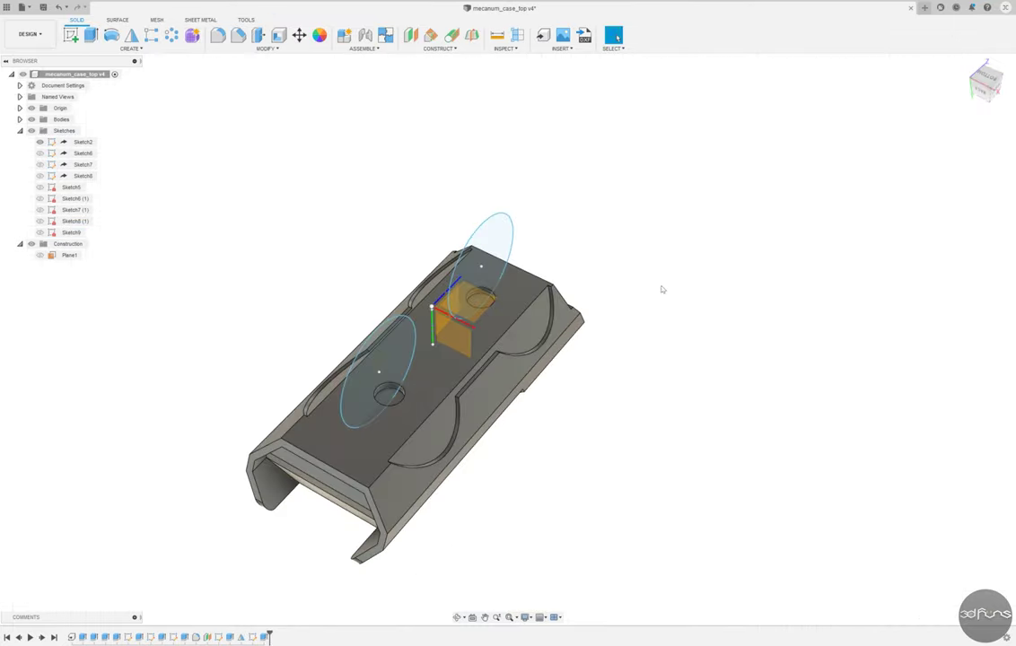
Stand the model upright and start a new sketch on the raised end face.
{"action": "middle_click_drag", "start_coordinate": [662, 289], "coordinate": [569, 353], "text": "shift"}
{"action": "left_click", "coordinate": [70, 34]}
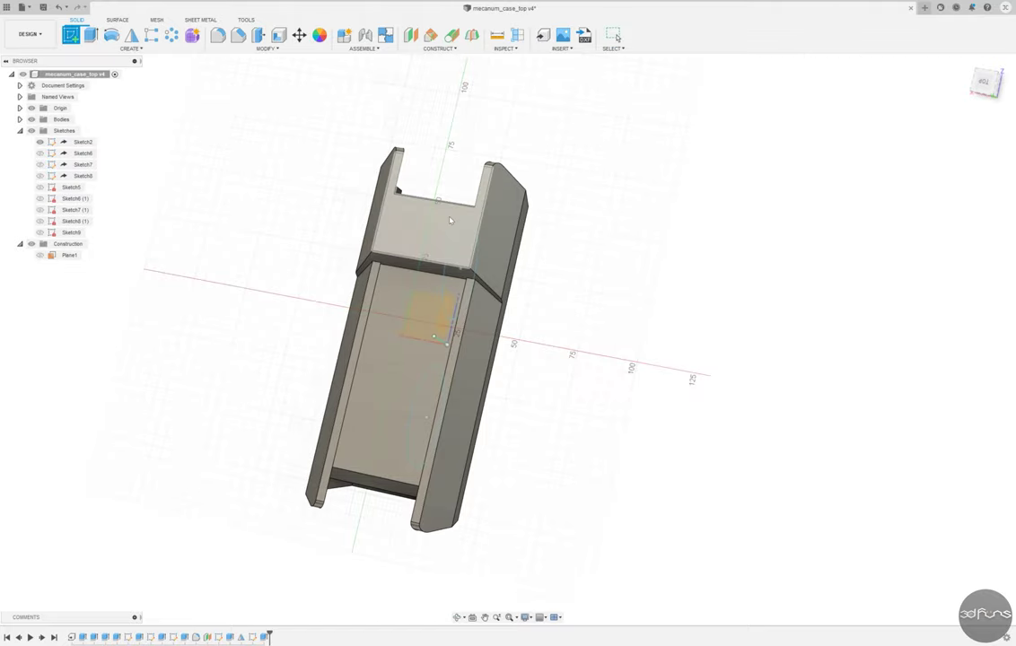
{"action": "left_click", "coordinate": [451, 220]}
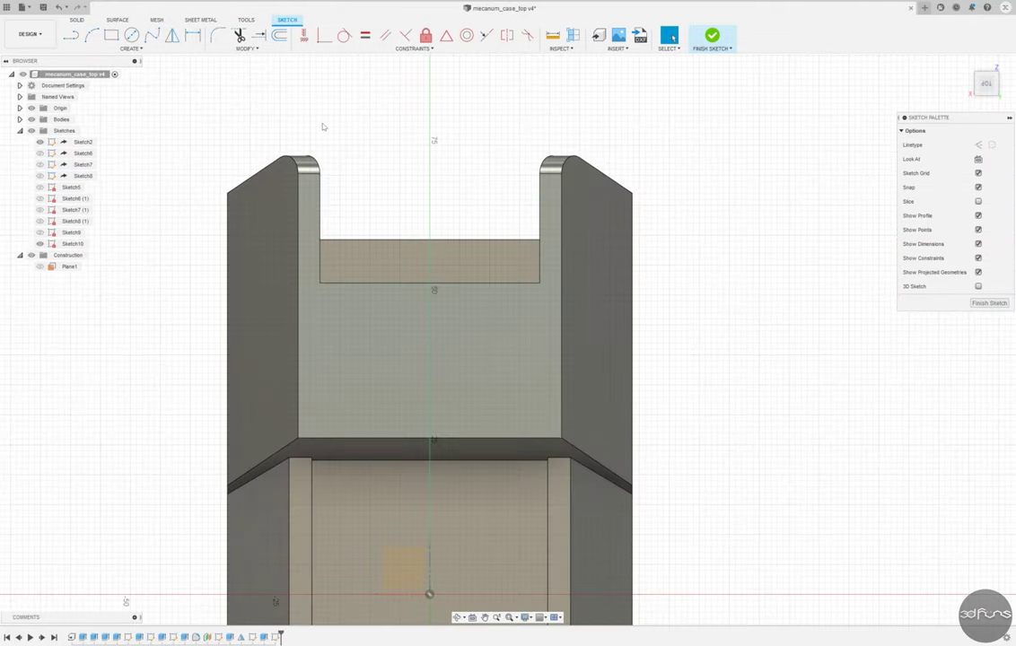
Draw two tall rectangles on the end face.
{"action": "left_click", "coordinate": [111, 34]}
{"action": "left_click", "coordinate": [413, 285]}
{"action": "left_click", "coordinate": [465, 465]}
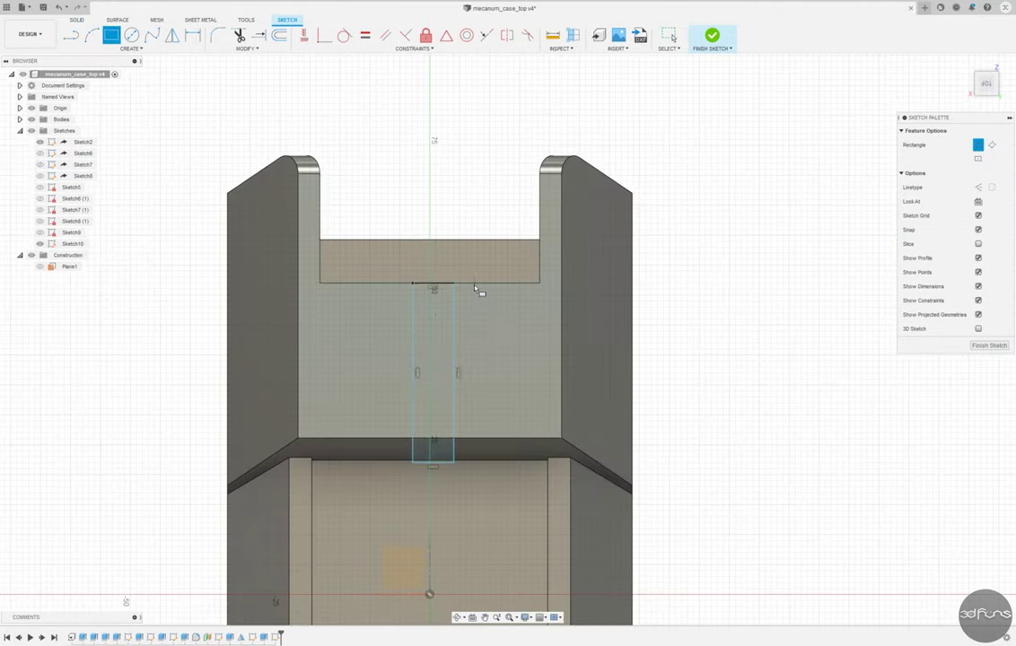
{"action": "left_click", "coordinate": [481, 290]}
{"action": "left_click", "coordinate": [460, 471]}
{"action": "scroll", "coordinate": [546, 325], "scroll_direction": "up", "scroll_amount": 2}
{"action": "scroll", "coordinate": [374, 501], "scroll_direction": "up", "scroll_amount": 3}
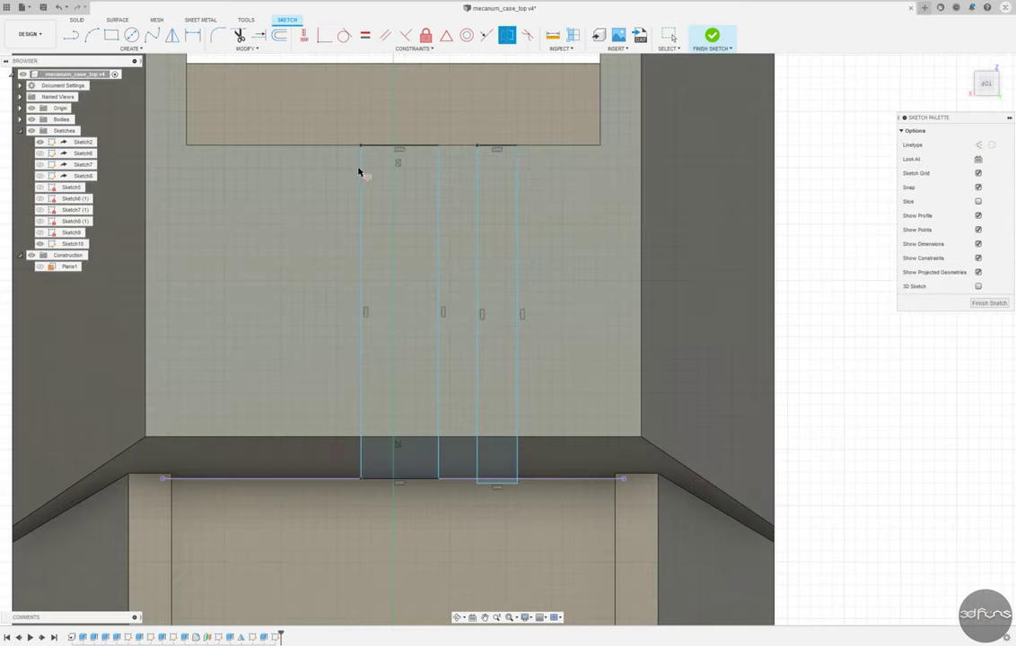
{"action": "scroll", "coordinate": [404, 170], "scroll_direction": "down", "scroll_amount": 3}
{"action": "scroll", "coordinate": [417, 209], "scroll_direction": "down", "scroll_amount": 2}
{"action": "scroll", "coordinate": [399, 152], "scroll_direction": "up", "scroll_amount": 2}
{"action": "scroll", "coordinate": [359, 108], "scroll_direction": "up", "scroll_amount": 1}
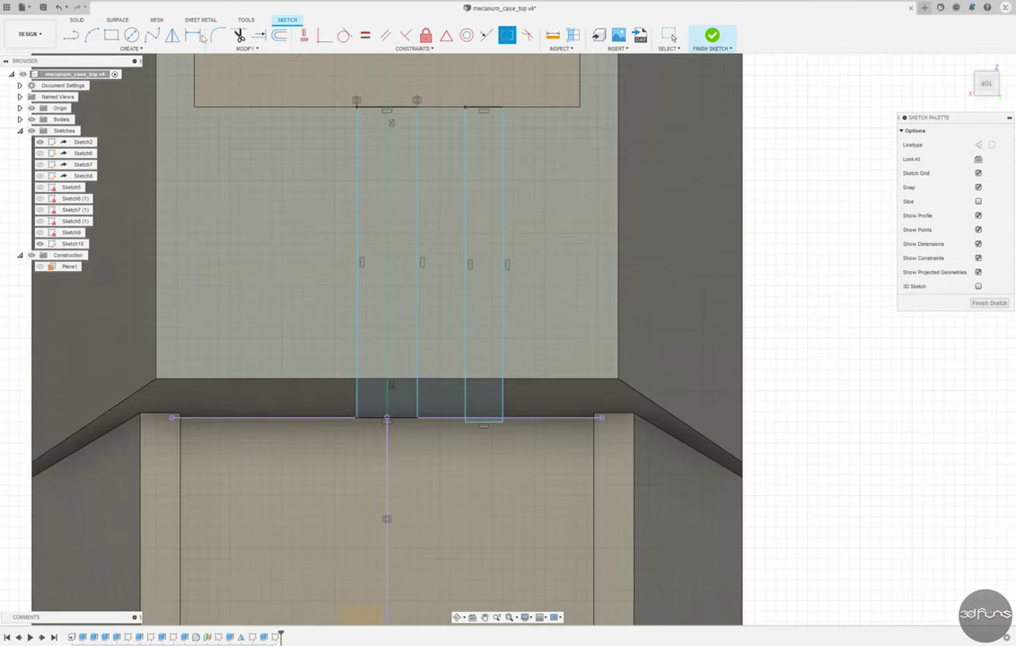
Dimension the rectangle widths to 4 and 3 with a 1.5 gap between them.
{"action": "key", "text": "d"}
{"action": "left_click", "coordinate": [386, 107]}
{"action": "left_click", "coordinate": [386, 78]}
{"action": "key", "text": "Return"}
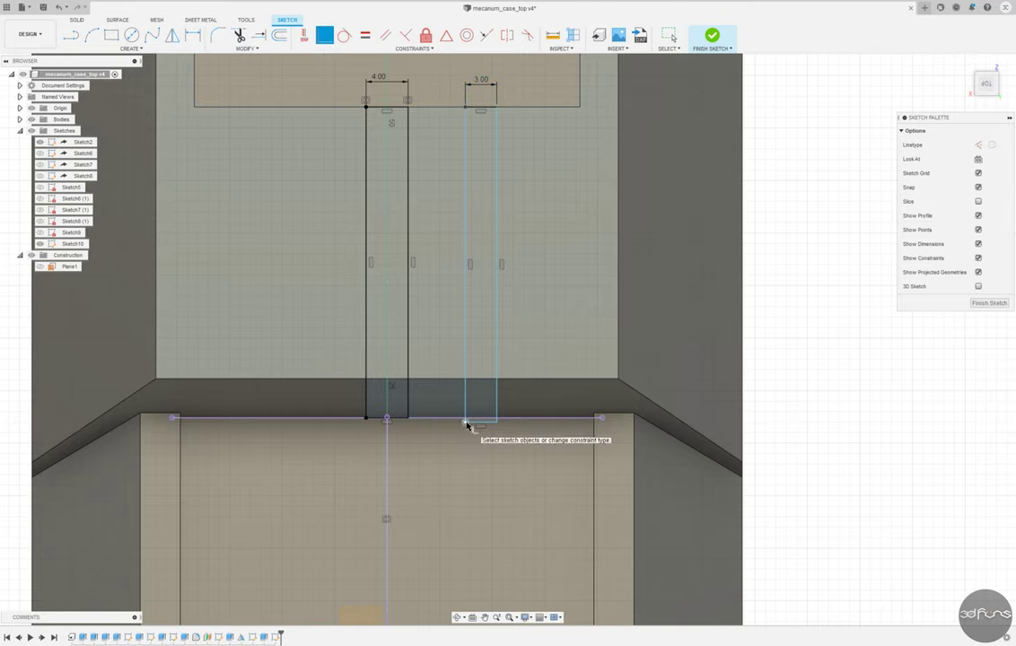
{"action": "left_click", "coordinate": [409, 225]}
{"action": "left_click", "coordinate": [465, 141]}
{"action": "left_click", "coordinate": [442, 86]}
{"action": "type", "text": "1.5"}
{"action": "key", "text": "Return"}
Mirror the right rectangle to the left side and finish the groove sketch.
{"action": "key", "text": "Escape"}
{"action": "left_click_drag", "start_coordinate": [417, 99], "coordinate": [516, 468]}
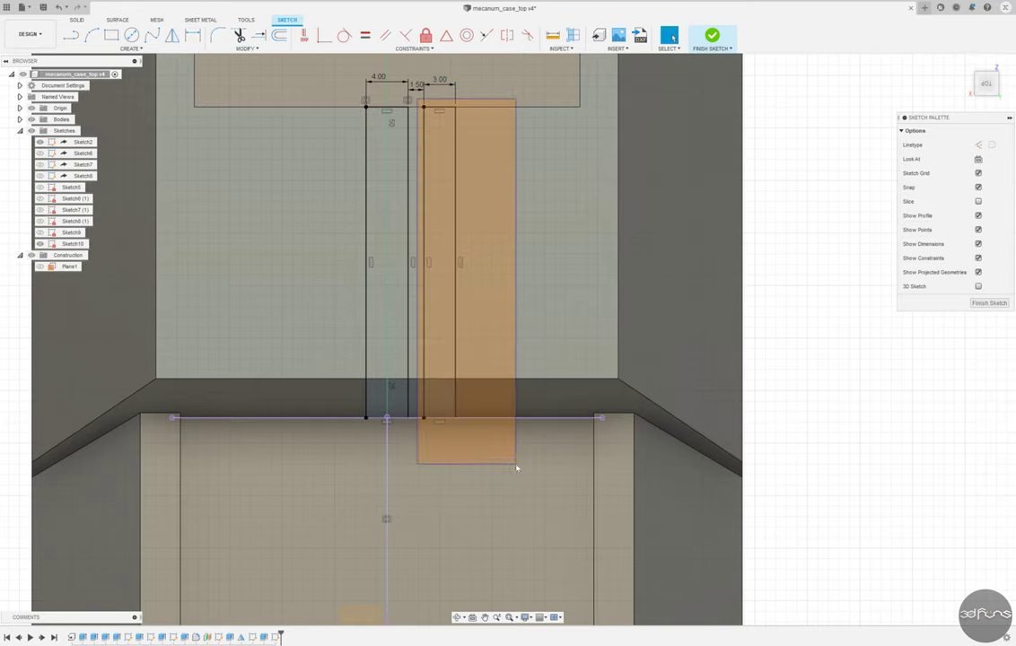
{"action": "left_click", "coordinate": [171, 35]}
{"action": "scroll", "coordinate": [503, 188], "scroll_direction": "down", "scroll_amount": 3}
{"action": "left_click", "coordinate": [842, 161]}
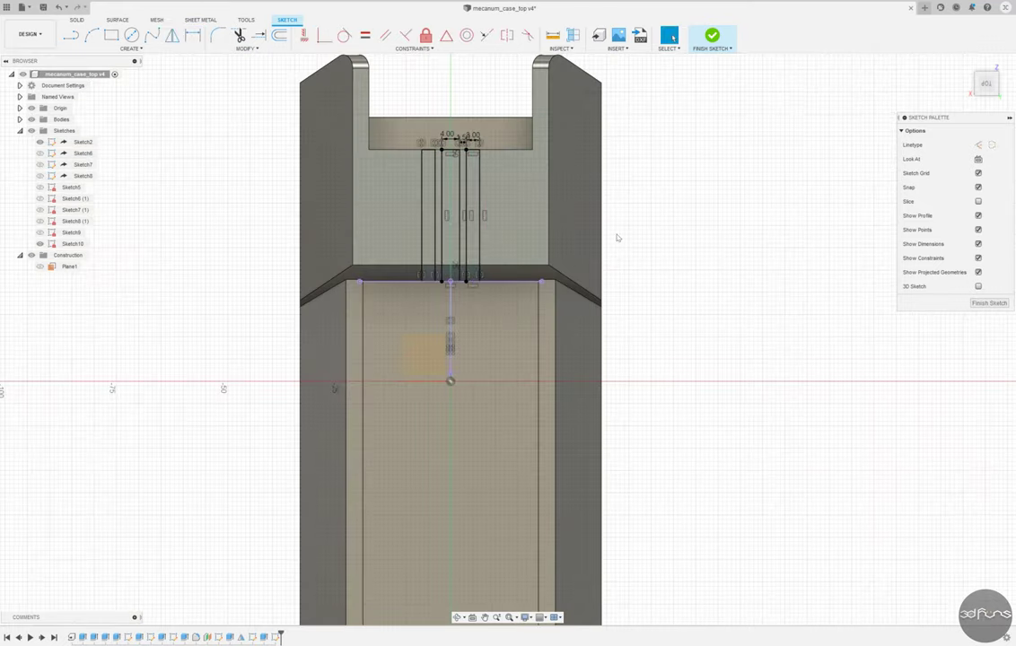
{"action": "left_click", "coordinate": [711, 36]}
Extrude the strip profiles -1 mm as a cut, then start a new sketch on Plane1.
{"action": "key", "text": "e"}
{"action": "middle_click_drag", "start_coordinate": [526, 231], "coordinate": [467, 180], "text": "shift"}
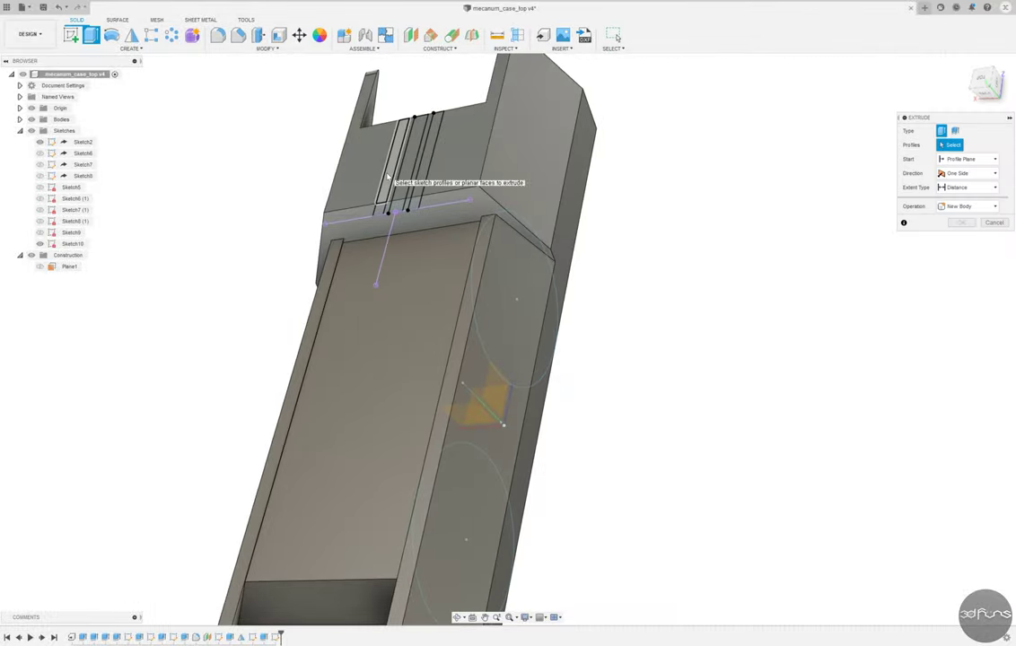
{"action": "left_click", "coordinate": [391, 166]}
{"action": "left_click", "coordinate": [413, 157]}
{"action": "type", "text": "-1"}
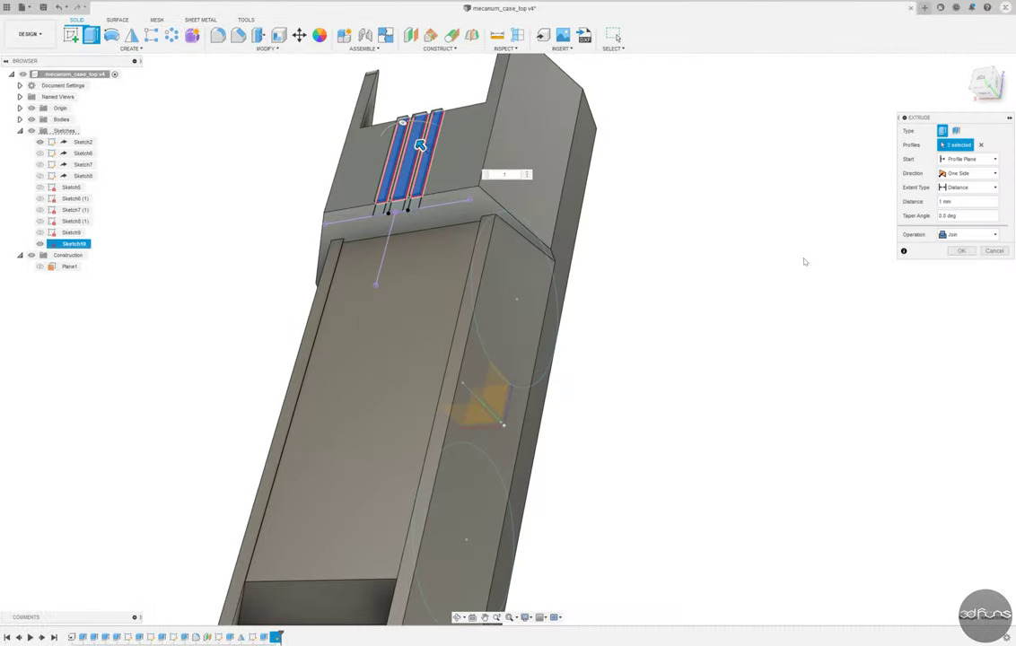
{"action": "key", "text": "Return"}
{"action": "scroll", "coordinate": [769, 289], "scroll_direction": "down", "scroll_amount": 2}
{"action": "mouse_move", "coordinate": [770, 289]}
{"action": "middle_mouse_down", "text": "shift"}
{"action": "mouse_move", "coordinate": [798, 326]}
{"action": "mouse_move", "coordinate": [797, 305]}
{"action": "middle_mouse_up", "text": "shift"}
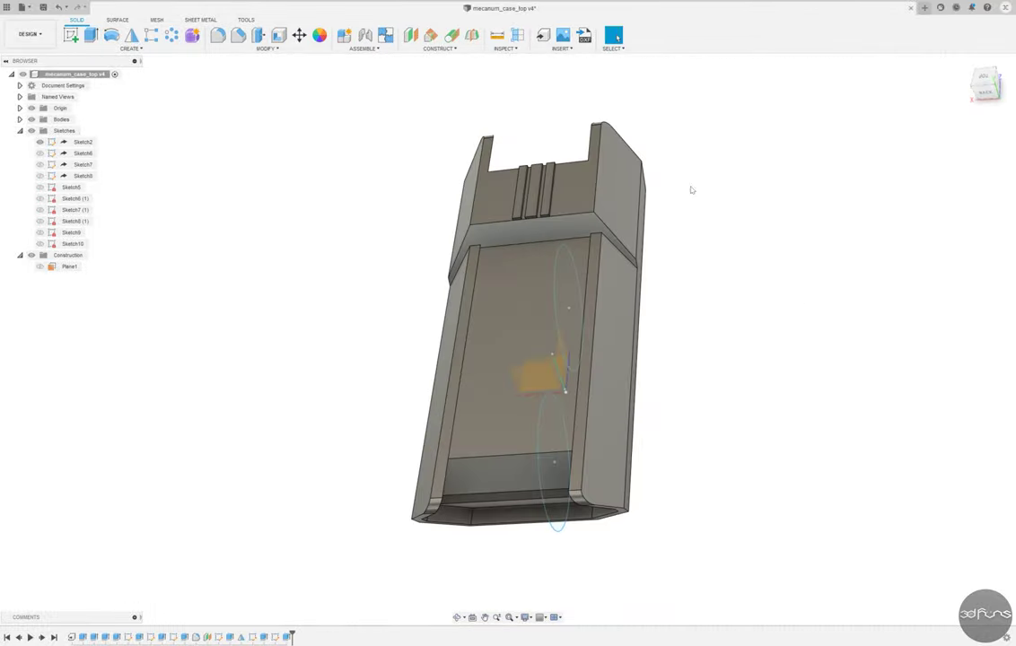
{"action": "left_click", "coordinate": [71, 35]}
{"action": "left_click", "coordinate": [533, 375]}
Switch to the RIGHT view and draw lines on the case side near the sloped edges.
{"action": "scroll", "coordinate": [328, 176], "scroll_direction": "up", "scroll_amount": 5}
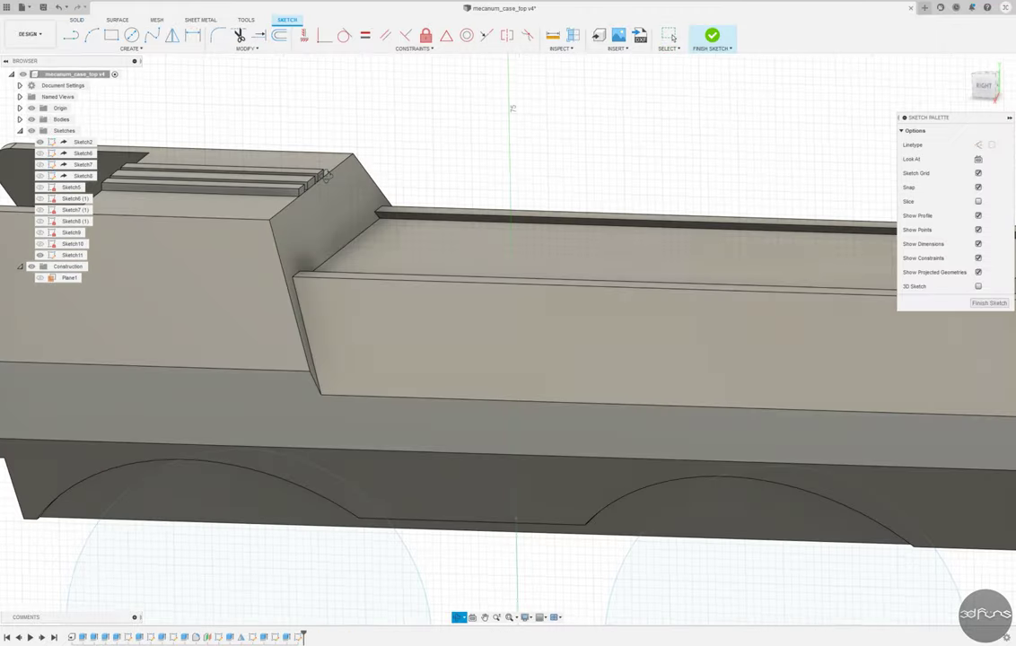
{"action": "left_click", "coordinate": [111, 48]}
{"action": "left_click", "coordinate": [972, 90]}
{"action": "key", "text": "l"}
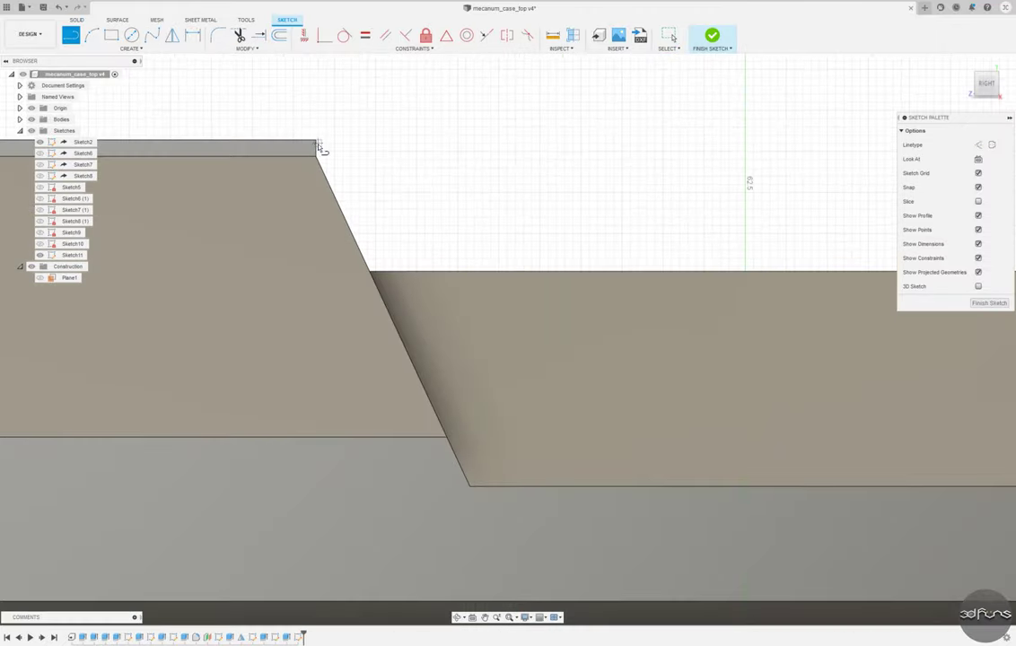
{"action": "scroll", "coordinate": [328, 137], "scroll_direction": "down", "scroll_amount": 2}
{"action": "scroll", "coordinate": [328, 138], "scroll_direction": "down", "scroll_amount": 4}
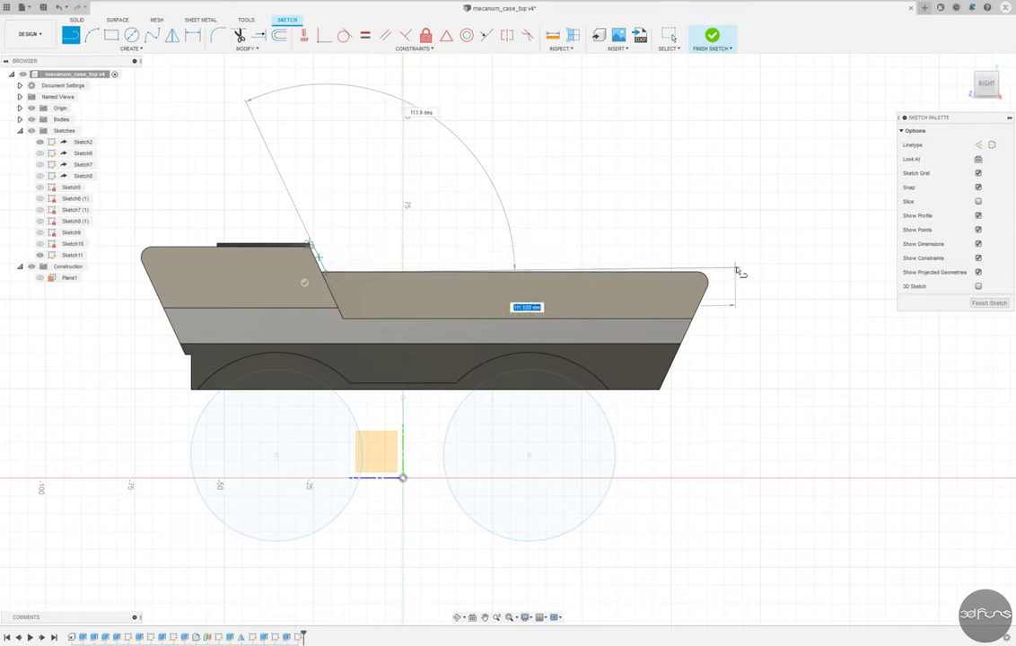
{"action": "key", "text": "Escape"}
{"action": "scroll", "coordinate": [308, 241], "scroll_direction": "up", "scroll_amount": 5}
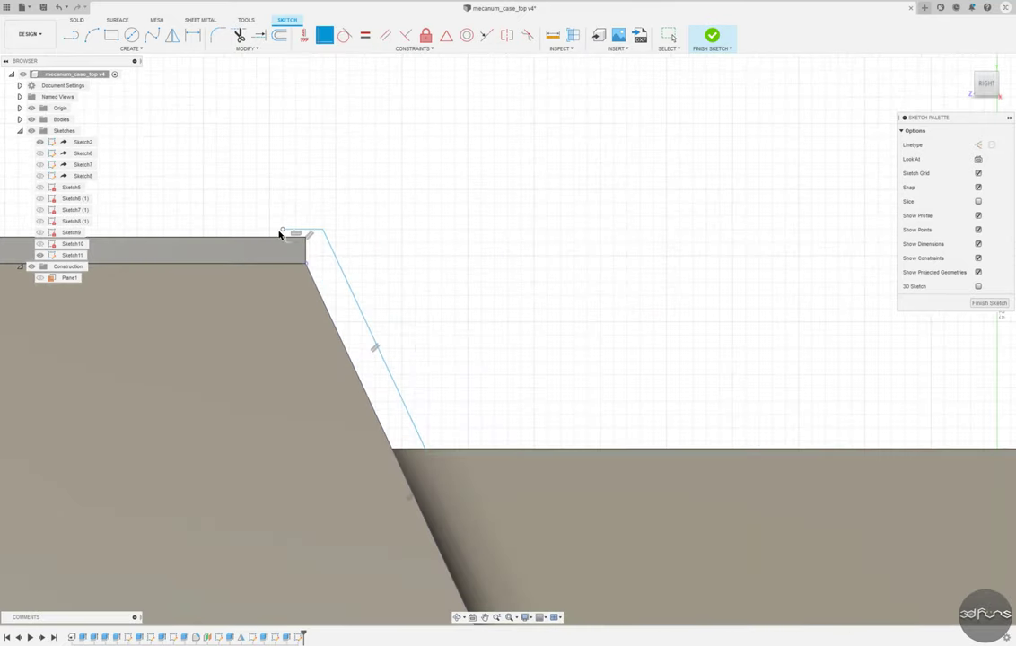
{"action": "scroll", "coordinate": [288, 229], "scroll_direction": "up", "scroll_amount": 2}
Constrain the first line parallel to the sloped edge.
{"action": "left_click", "coordinate": [387, 266]}
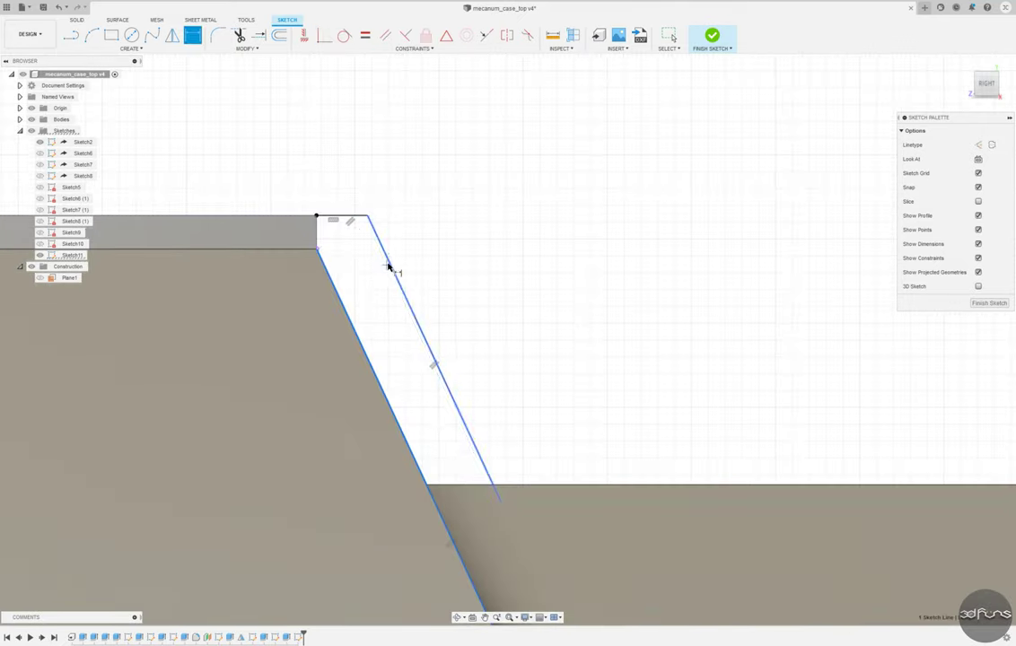
{"action": "scroll", "coordinate": [329, 221], "scroll_direction": "down", "scroll_amount": 2}
{"action": "scroll", "coordinate": [362, 198], "scroll_direction": "down", "scroll_amount": 2}
{"action": "scroll", "coordinate": [263, 358], "scroll_direction": "down", "scroll_amount": 4}
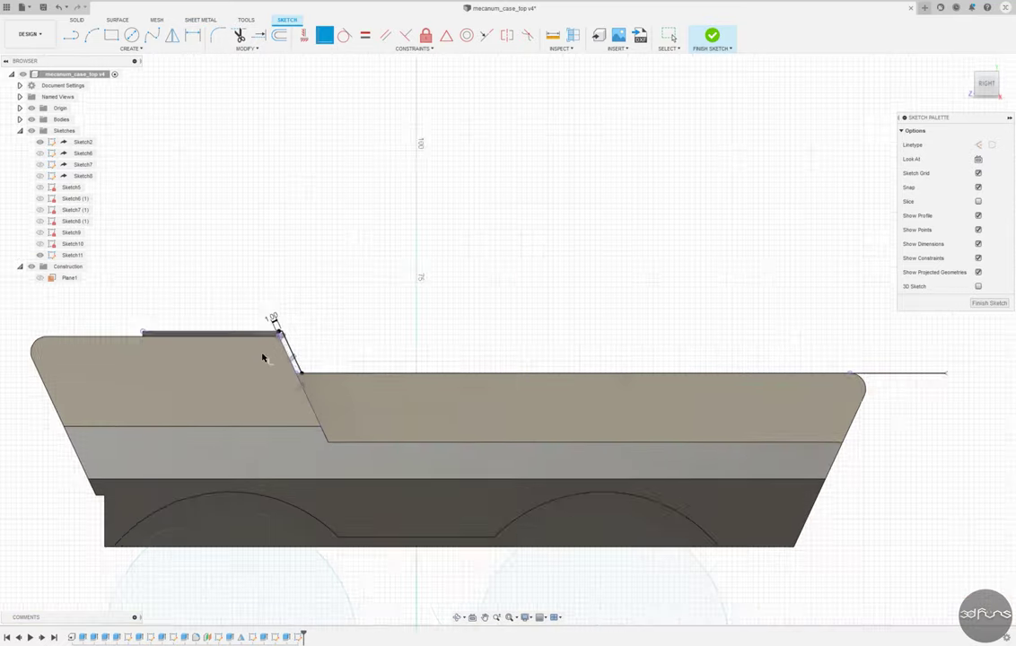
{"action": "middle_click_drag", "start_coordinate": [263, 358], "coordinate": [377, 341], "text": "shift"}
{"action": "scroll", "coordinate": [629, 296], "scroll_direction": "up", "scroll_amount": 3}
Project the two sloped body edges into the sketch.
{"action": "left_click", "coordinate": [131, 48]}
{"action": "left_click", "coordinate": [173, 216]}
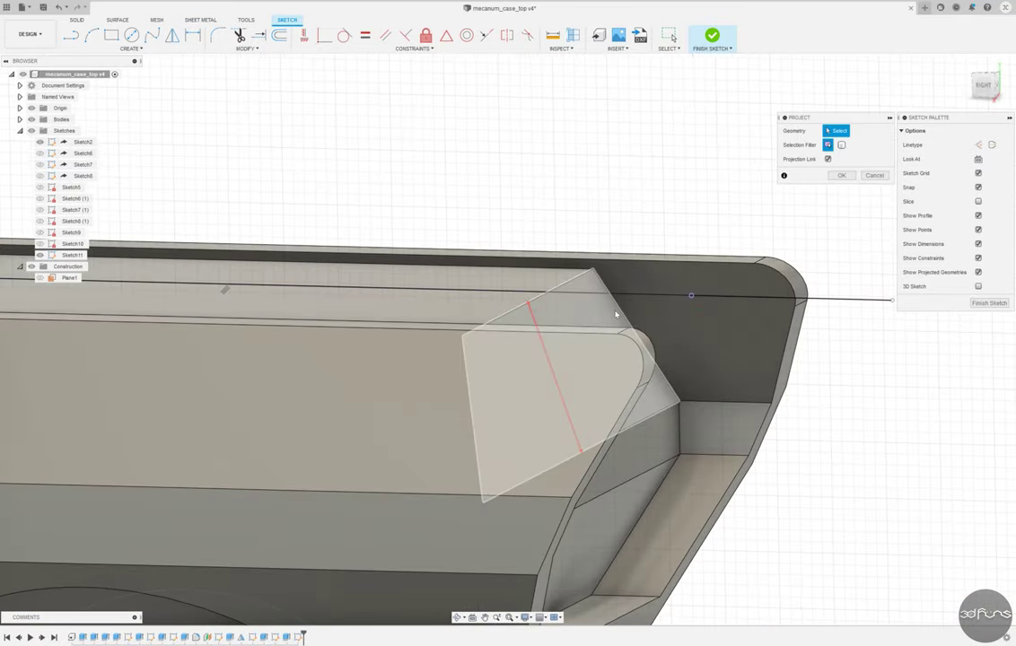
{"action": "left_click", "coordinate": [616, 315]}
{"action": "left_click", "coordinate": [841, 175]}
{"action": "left_click", "coordinate": [984, 82]}
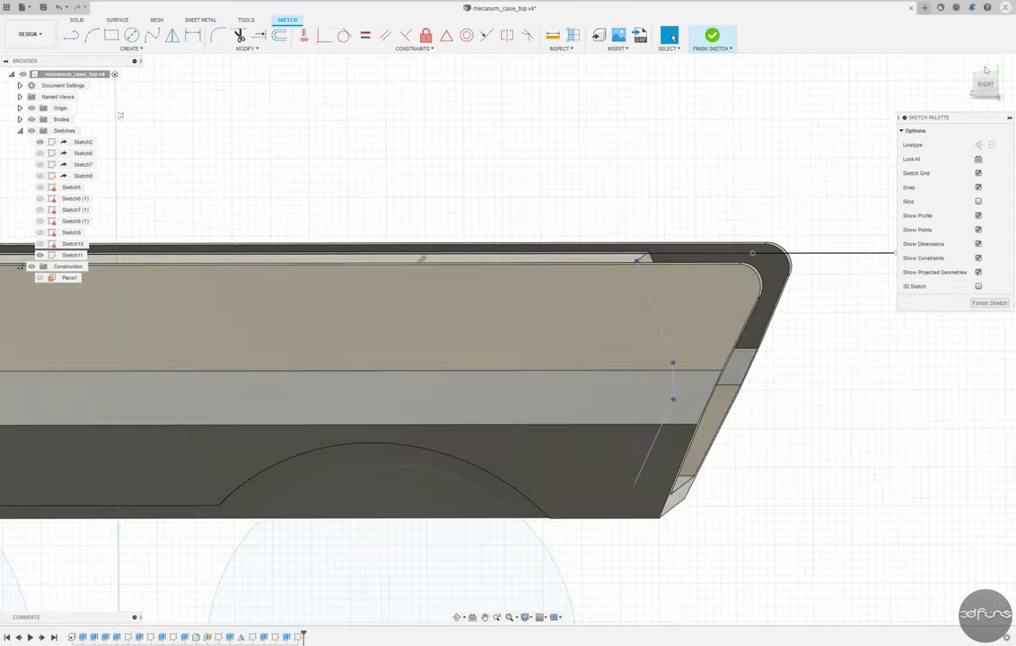
Draw a line ending at the bottom edge and make it parallel to the projected body edge.
{"action": "key", "text": "l"}
{"action": "scroll", "coordinate": [585, 359], "scroll_direction": "up", "scroll_amount": 2}
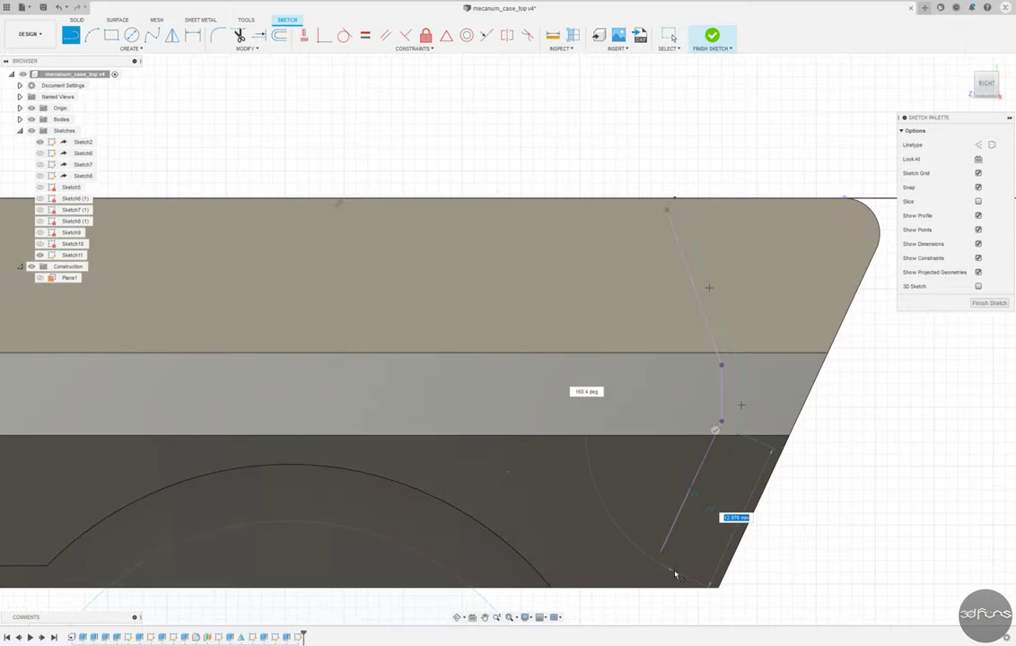
{"action": "left_click", "coordinate": [674, 570]}
{"action": "key", "text": "Escape"}
{"action": "left_click", "coordinate": [385, 35]}
Dimension both lines 1.00 from the sloped edges.
{"action": "key", "text": "d"}
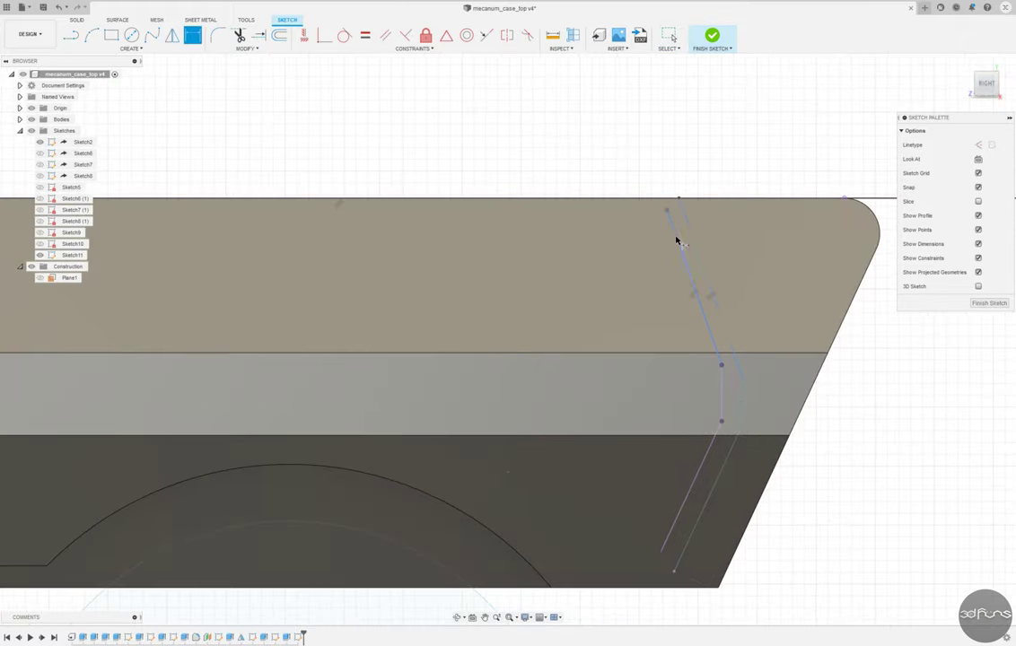
{"action": "left_click", "coordinate": [675, 238]}
{"action": "left_click", "coordinate": [646, 159]}
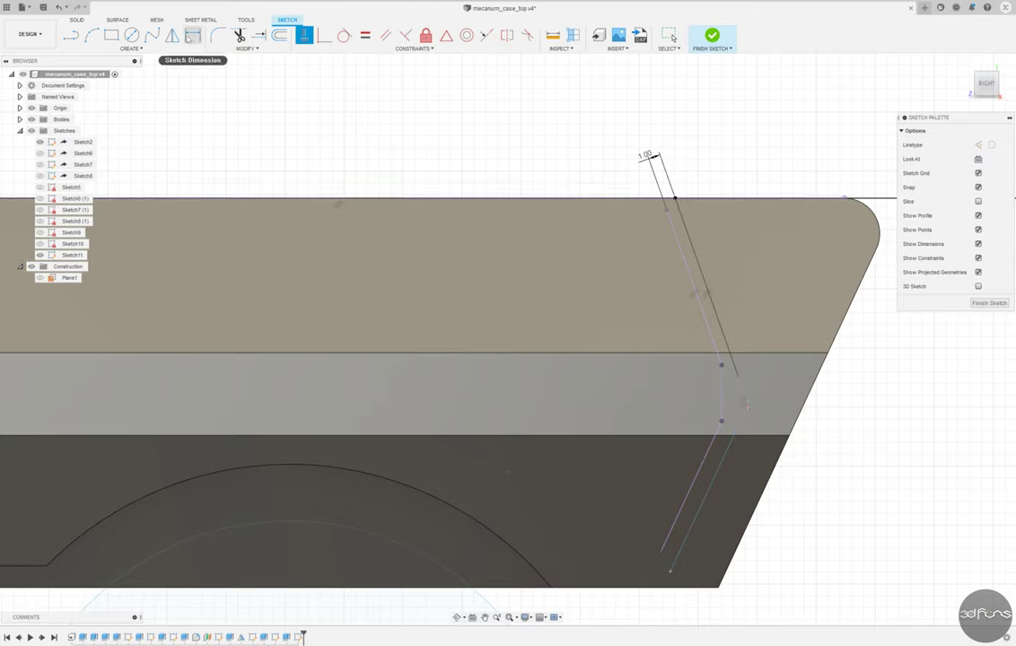
{"action": "left_click", "coordinate": [188, 38]}
{"action": "left_click", "coordinate": [750, 335]}
{"action": "scroll", "coordinate": [748, 480], "scroll_direction": "down", "scroll_amount": 2}
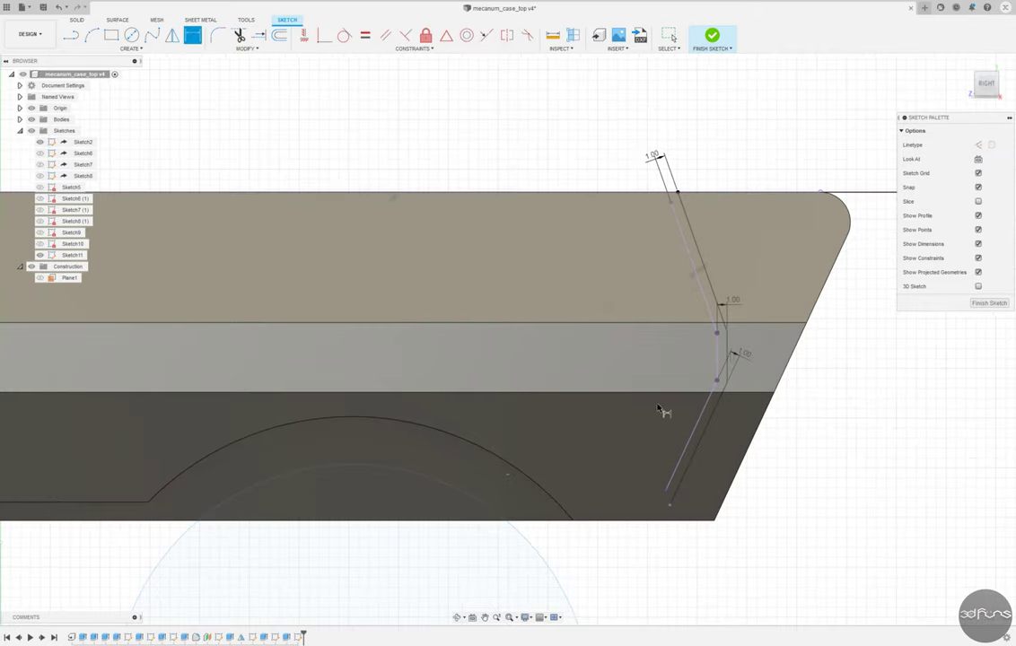
{"action": "mouse_move", "coordinate": [637, 522]}
{"action": "middle_mouse_down", "text": "shift"}
{"action": "mouse_move", "coordinate": [749, 499]}
{"action": "mouse_move", "coordinate": [728, 458]}
{"action": "middle_mouse_up", "text": "shift"}
{"action": "scroll", "coordinate": [608, 474], "scroll_direction": "up", "scroll_amount": 3}
{"action": "scroll", "coordinate": [812, 464], "scroll_direction": "down", "scroll_amount": 3}
{"action": "middle_click_drag", "start_coordinate": [812, 464], "coordinate": [907, 496]}
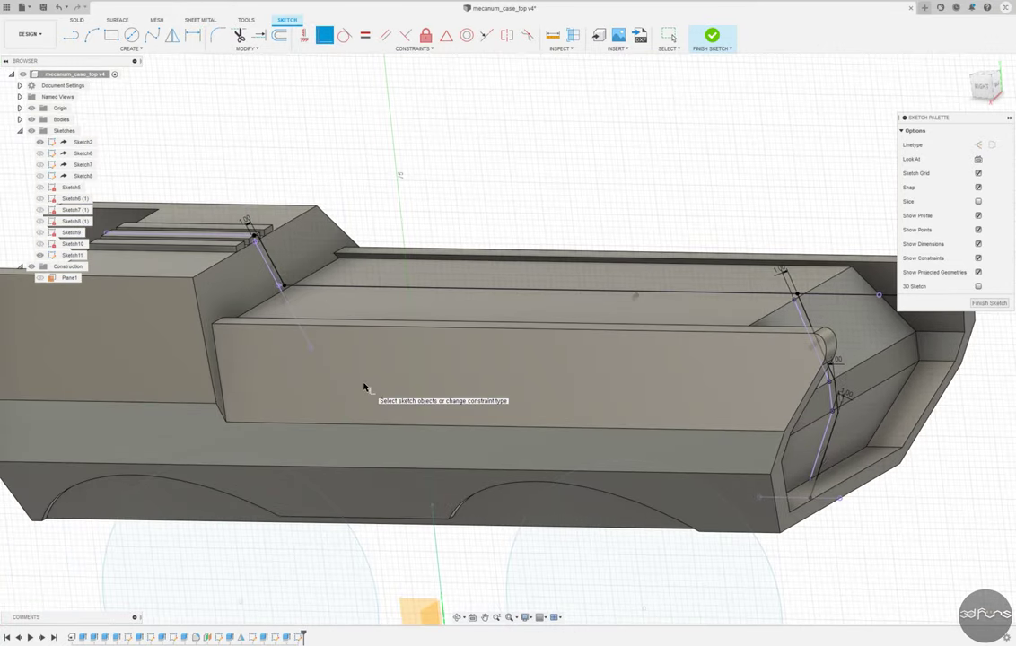
{"action": "scroll", "coordinate": [637, 293], "scroll_direction": "up", "scroll_amount": 2}
{"action": "scroll", "coordinate": [637, 293], "scroll_direction": "down", "scroll_amount": 2}
Project the top edge into Sketch11 and finish the sketch.
{"action": "left_click", "coordinate": [131, 47]}
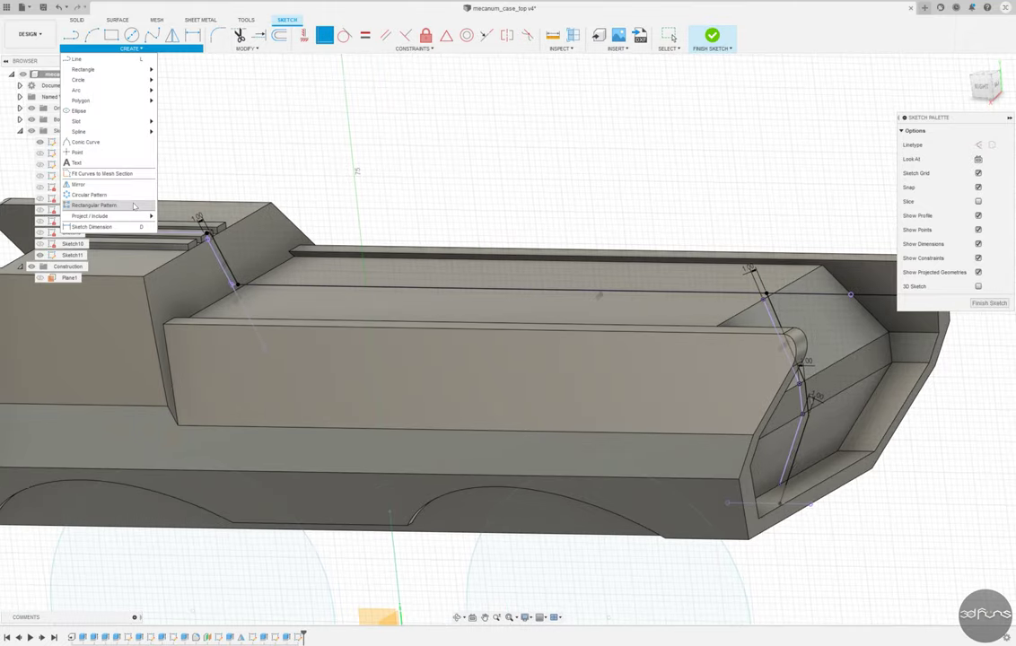
{"action": "left_click", "coordinate": [166, 184]}
{"action": "left_click", "coordinate": [311, 260]}
{"action": "scroll", "coordinate": [559, 207], "scroll_direction": "down", "scroll_amount": 2}
{"action": "scroll", "coordinate": [851, 351], "scroll_direction": "up", "scroll_amount": 2}
{"action": "scroll", "coordinate": [851, 352], "scroll_direction": "down", "scroll_amount": 2}
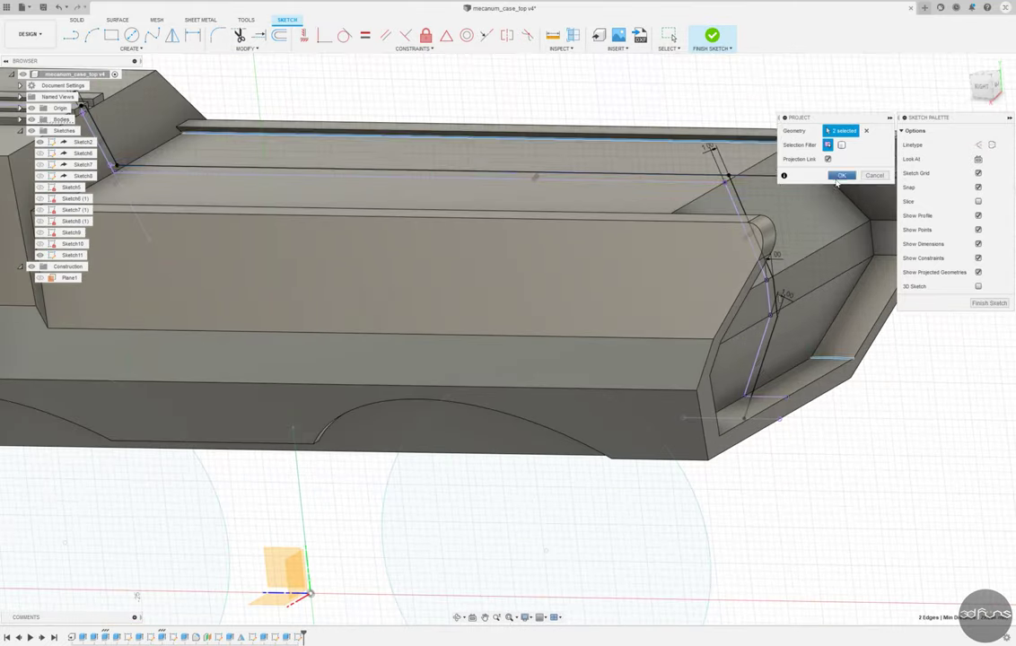
{"action": "left_click", "coordinate": [841, 175]}
{"action": "left_click", "coordinate": [712, 36]}
Extrude the two strip profiles Two Sides To Object, joined to the shell.
{"action": "key", "text": "e"}
{"action": "middle_click_drag", "start_coordinate": [539, 359], "coordinate": [404, 314], "text": "shift"}
{"action": "left_click", "coordinate": [465, 267]}
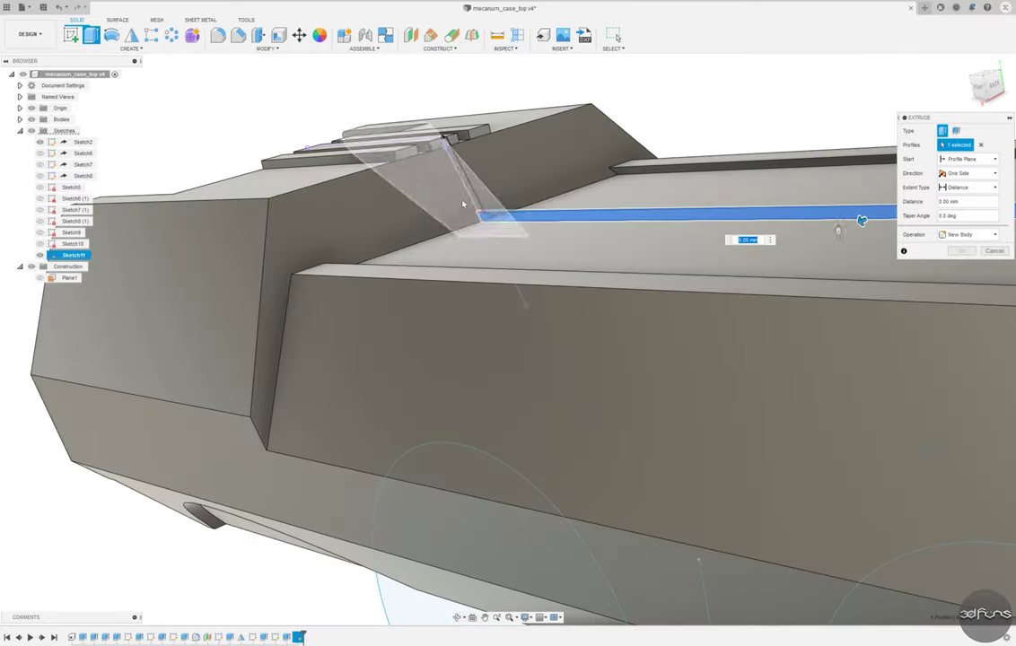
{"action": "left_click", "coordinate": [968, 172]}
{"action": "left_click", "coordinate": [959, 186]}
{"action": "left_click", "coordinate": [967, 201]}
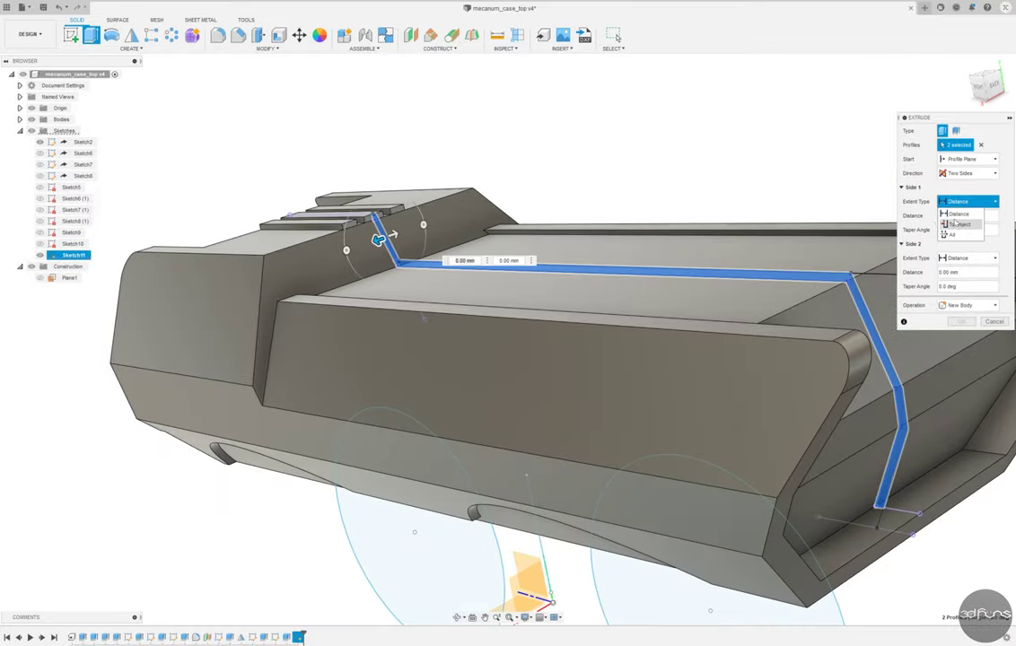
{"action": "left_click", "coordinate": [959, 228]}
{"action": "scroll", "coordinate": [342, 226], "scroll_direction": "up", "scroll_amount": 3}
{"action": "left_click", "coordinate": [341, 226]}
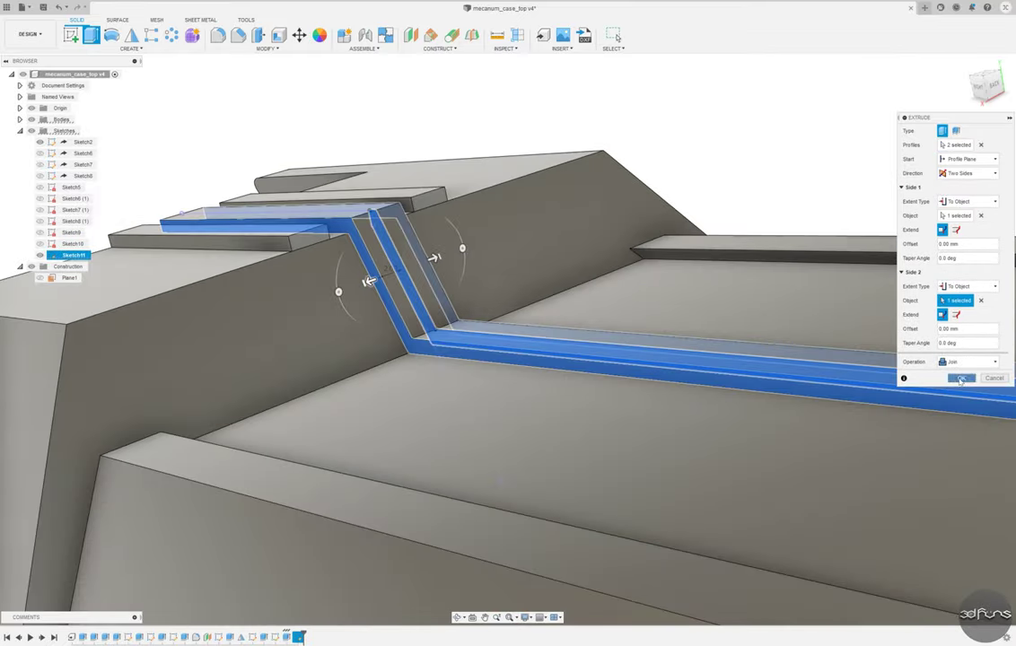
{"action": "key", "text": "Return"}
{"action": "mouse_move", "coordinate": [404, 269]}
{"action": "middle_mouse_down", "text": "shift"}
{"action": "mouse_move", "coordinate": [674, 294]}
{"action": "mouse_move", "coordinate": [703, 287]}
{"action": "middle_mouse_up", "text": "shift"}
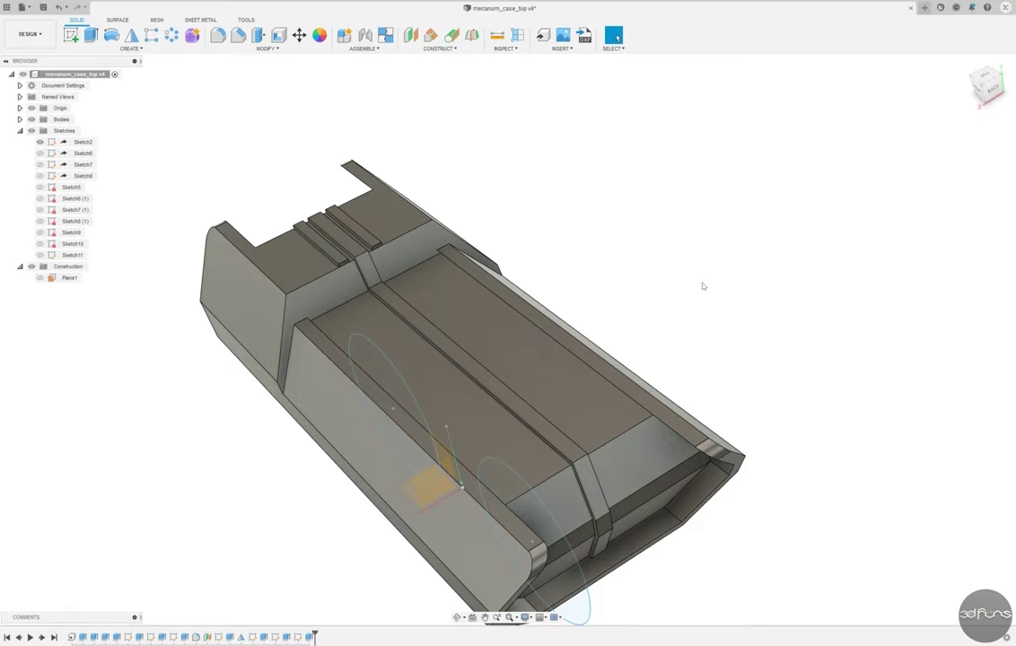
Extrude the thin slot profile starting from an object face, joined to the case.
{"action": "left_click", "coordinate": [91, 35]}
{"action": "scroll", "coordinate": [341, 225], "scroll_direction": "up", "scroll_amount": 5}
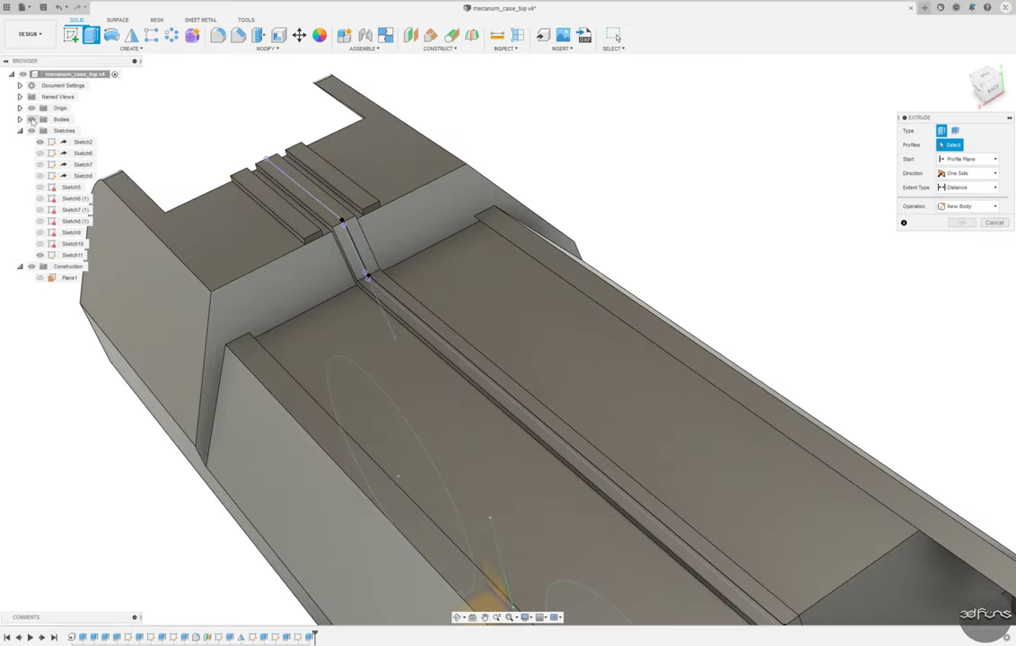
{"action": "scroll", "coordinate": [363, 254], "scroll_direction": "up", "scroll_amount": 5}
{"action": "left_click", "coordinate": [355, 251]}
{"action": "scroll", "coordinate": [363, 255], "scroll_direction": "down", "scroll_amount": 5}
{"action": "scroll", "coordinate": [362, 254], "scroll_direction": "down", "scroll_amount": 3}
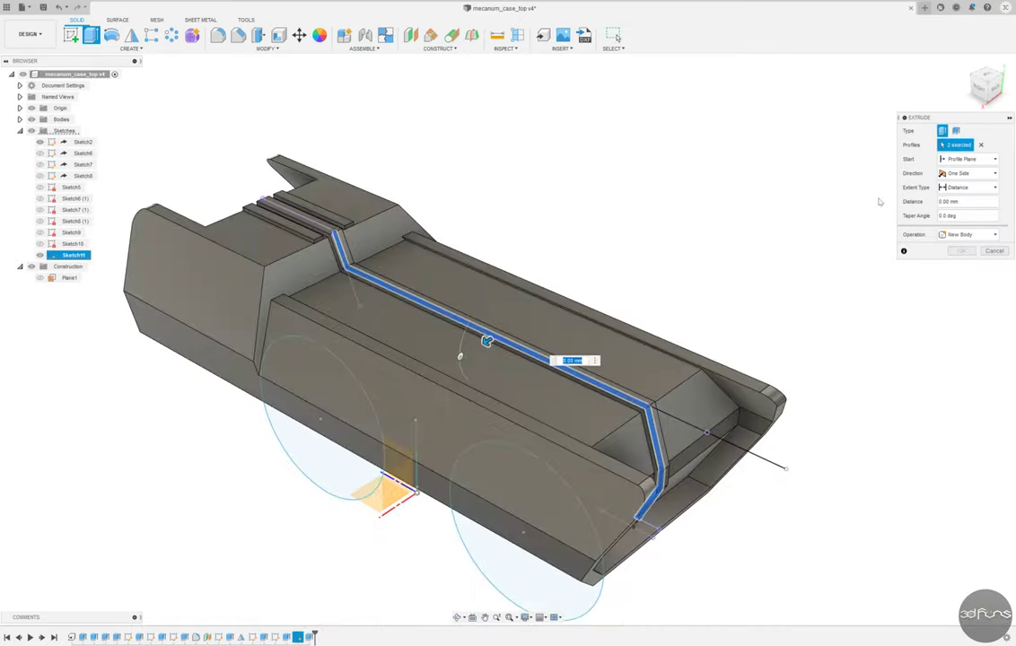
{"action": "left_click", "coordinate": [956, 159]}
{"action": "left_click", "coordinate": [959, 201]}
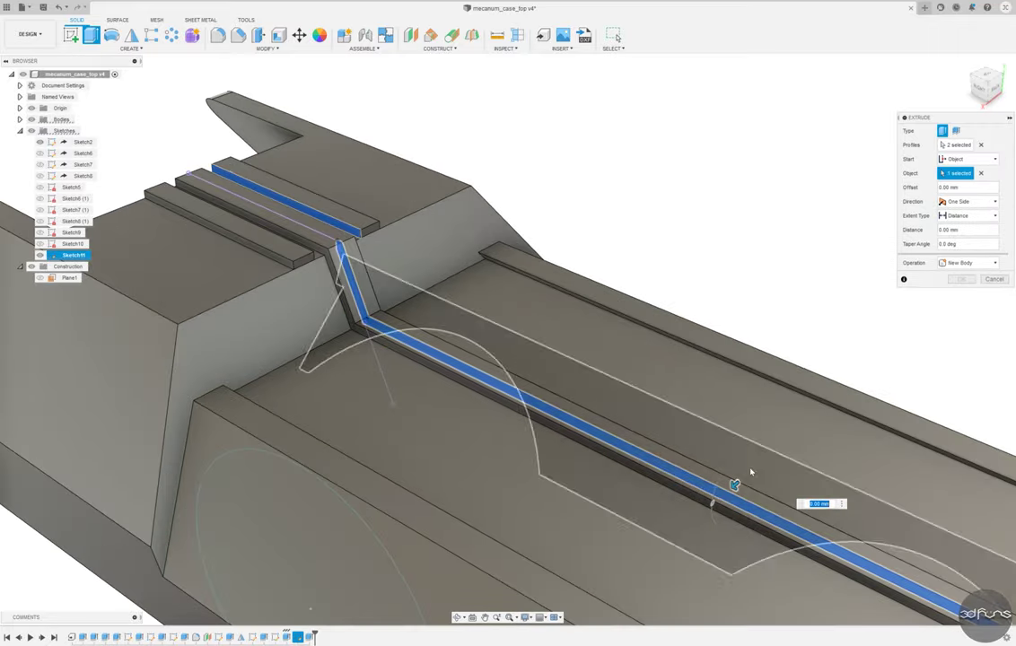
{"action": "scroll", "coordinate": [705, 228], "scroll_direction": "down", "scroll_amount": 3}
{"action": "mouse_move", "coordinate": [706, 229]}
{"action": "middle_mouse_down", "text": "shift"}
{"action": "mouse_move", "coordinate": [848, 294]}
{"action": "mouse_move", "coordinate": [238, 156]}
{"action": "middle_mouse_up", "text": "shift"}
{"action": "key", "text": "Return"}
Mirror the strip feature across the mid plane using Type Features.
{"action": "left_click", "coordinate": [131, 35]}
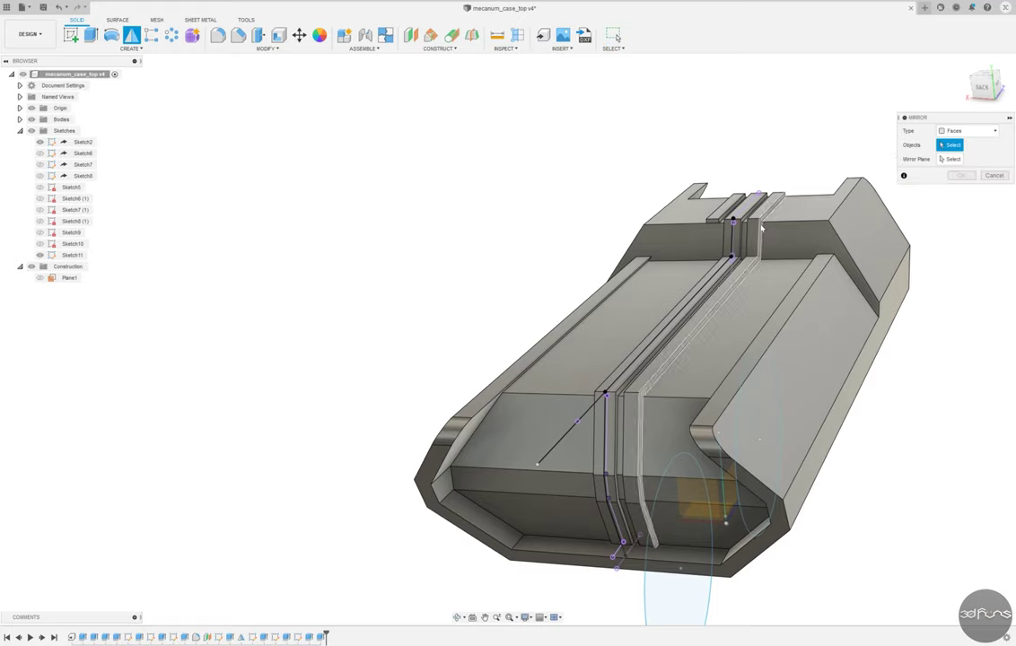
{"action": "scroll", "coordinate": [755, 236], "scroll_direction": "up", "scroll_amount": 5}
{"action": "left_click", "coordinate": [968, 131]}
{"action": "left_click", "coordinate": [953, 163]}
{"action": "left_click", "coordinate": [758, 231]}
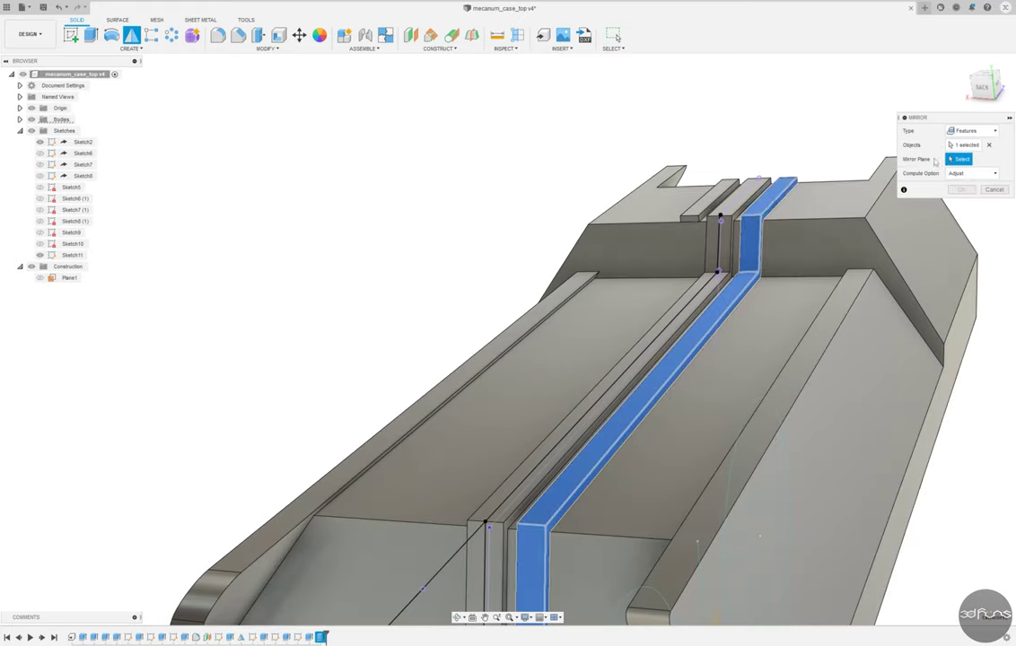
{"action": "scroll", "coordinate": [759, 232], "scroll_direction": "down", "scroll_amount": 3}
{"action": "mouse_move", "coordinate": [758, 231]}
{"action": "middle_mouse_down", "text": "shift"}
{"action": "mouse_move", "coordinate": [674, 389]}
{"action": "mouse_move", "coordinate": [238, 144]}
{"action": "middle_mouse_up", "text": "shift"}
{"action": "key", "text": "Return"}
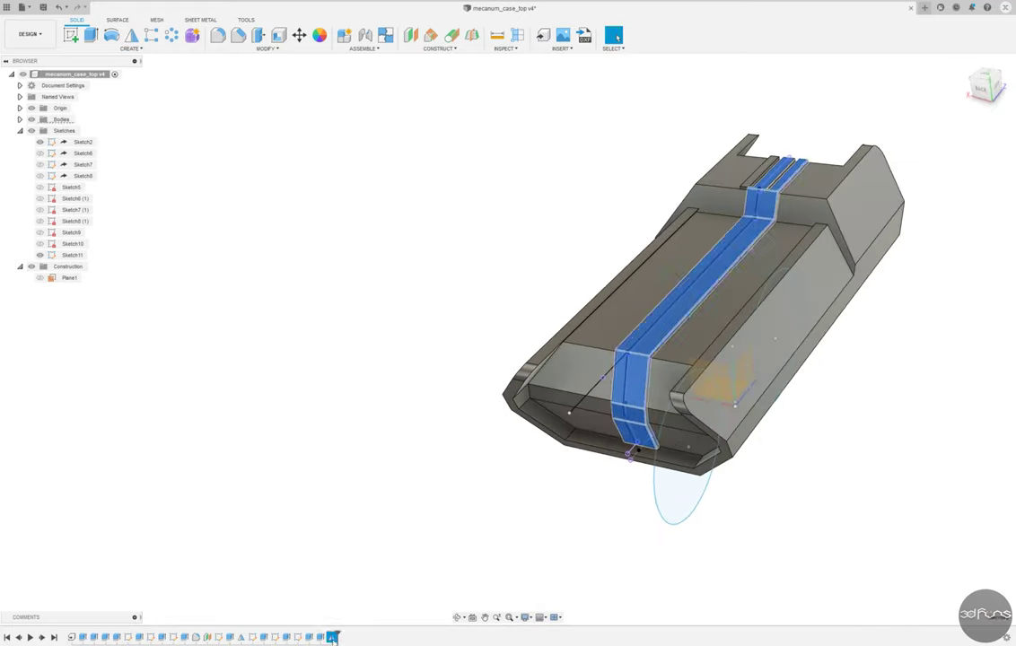
Extrude the remaining Sketch11 strip profiles from an object face To Object, joined.
{"action": "left_click", "coordinate": [90, 35]}
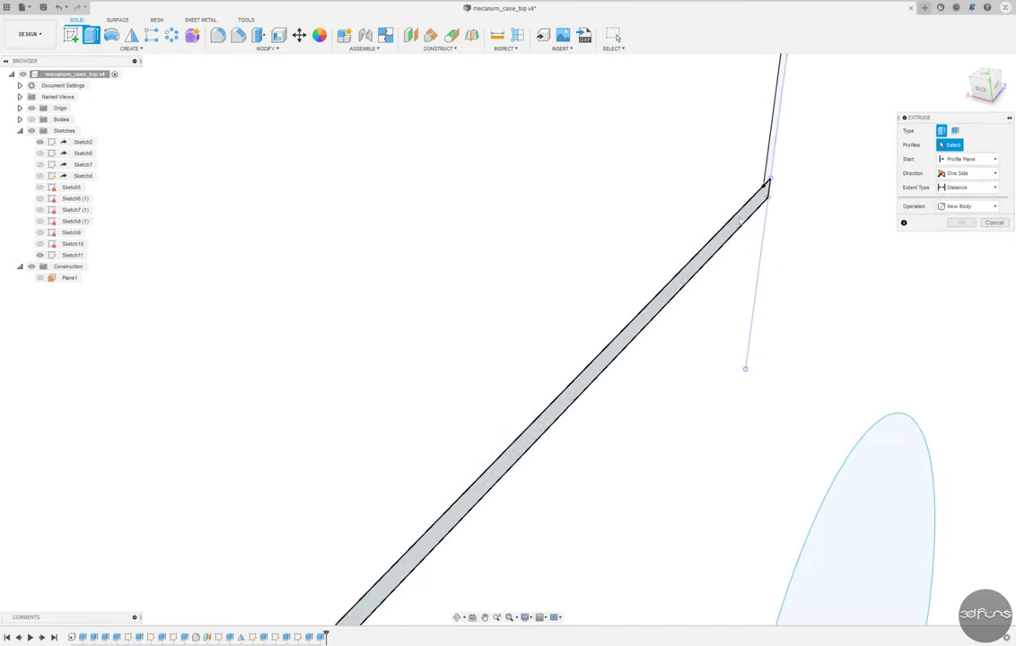
{"action": "left_click", "coordinate": [74, 255]}
{"action": "left_click", "coordinate": [967, 159]}
{"action": "left_click", "coordinate": [956, 192]}
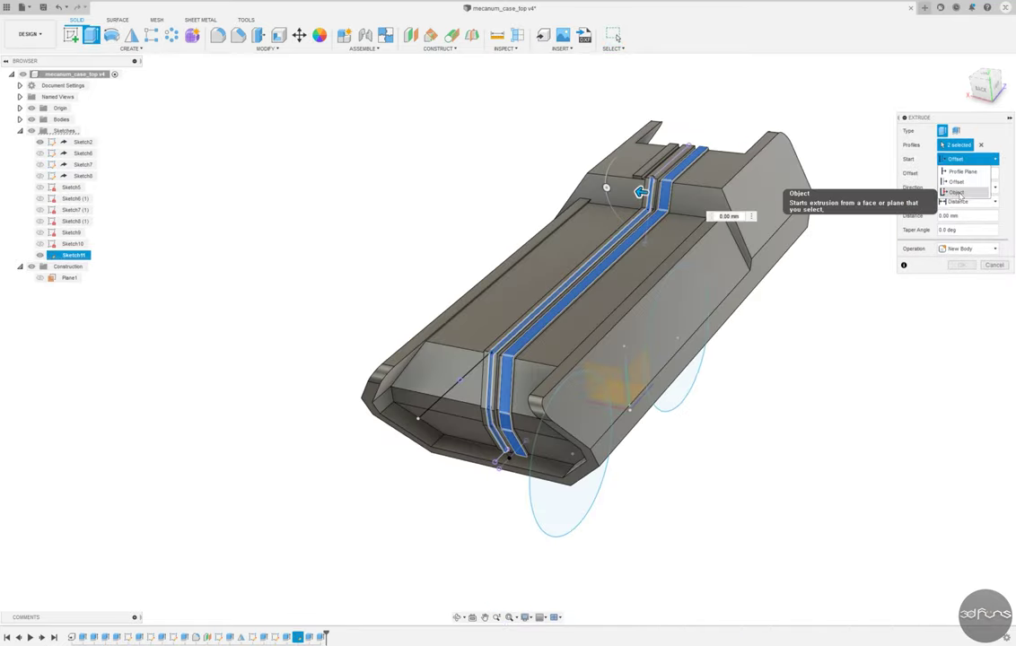
{"action": "scroll", "coordinate": [575, 189], "scroll_direction": "up", "scroll_amount": 5}
{"action": "left_click", "coordinate": [545, 164]}
{"action": "scroll", "coordinate": [545, 164], "scroll_direction": "down", "scroll_amount": 5}
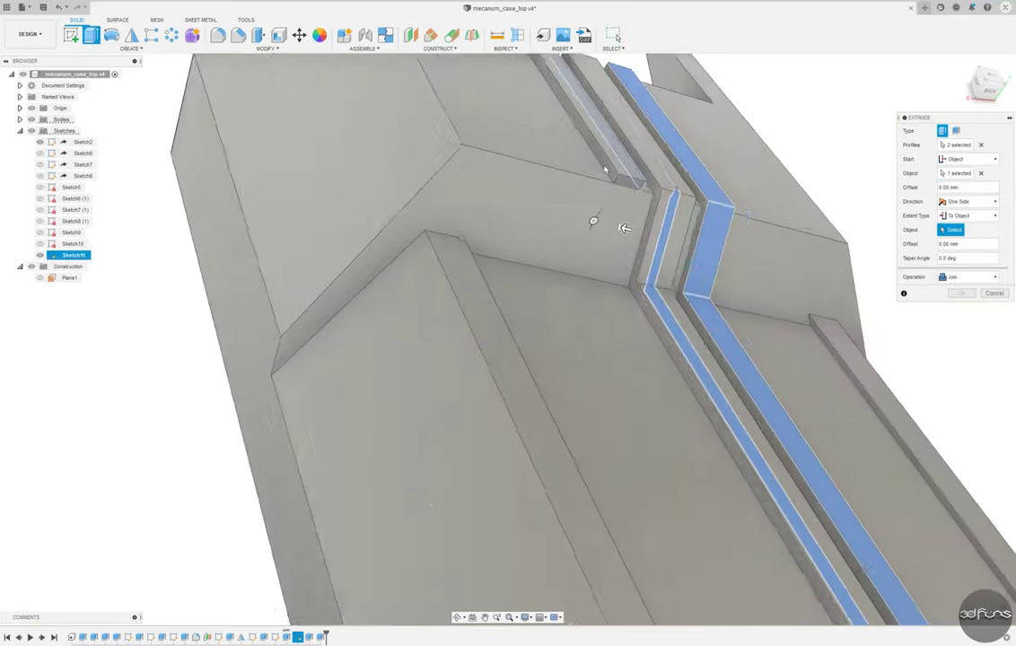
{"action": "mouse_move", "coordinate": [545, 164]}
{"action": "middle_mouse_down", "text": "shift"}
{"action": "mouse_move", "coordinate": [660, 248]}
{"action": "mouse_move", "coordinate": [700, 137]}
{"action": "middle_mouse_up", "text": "shift"}
{"action": "key", "text": "Escape"}
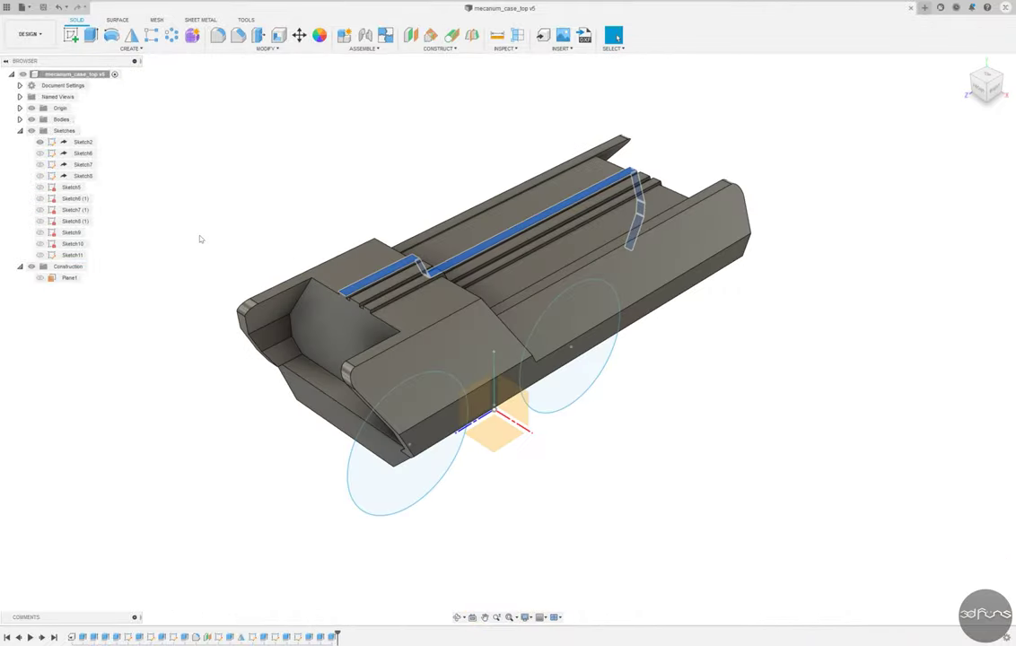
Start a sketch on the side face, offset the edge 2.50 inward, and project the top edge.
{"action": "double_click", "coordinate": [451, 473]}
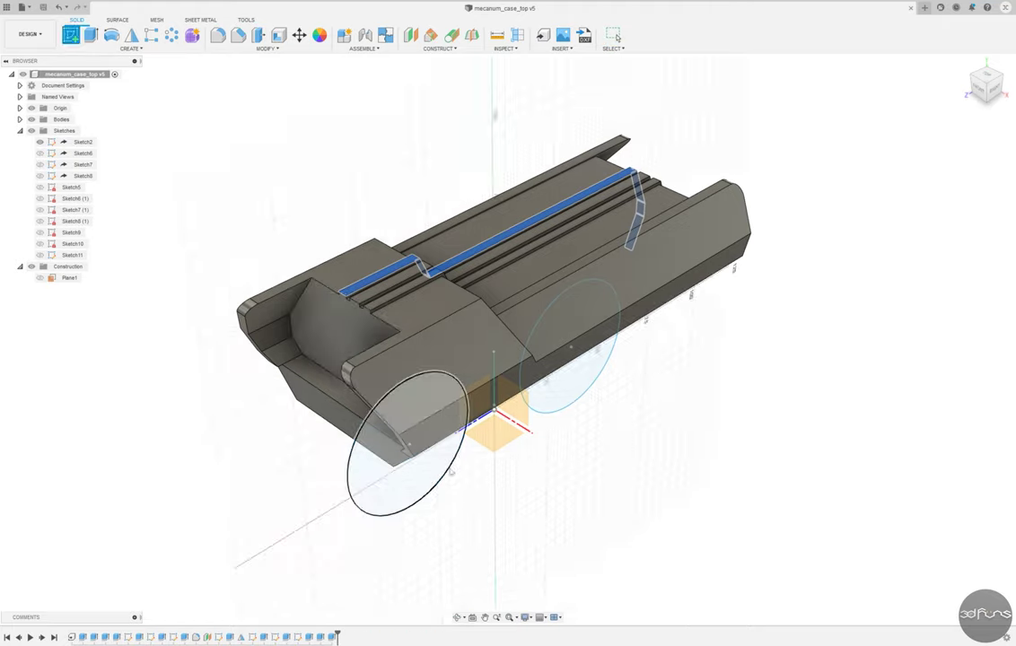
{"action": "left_click", "coordinate": [452, 473]}
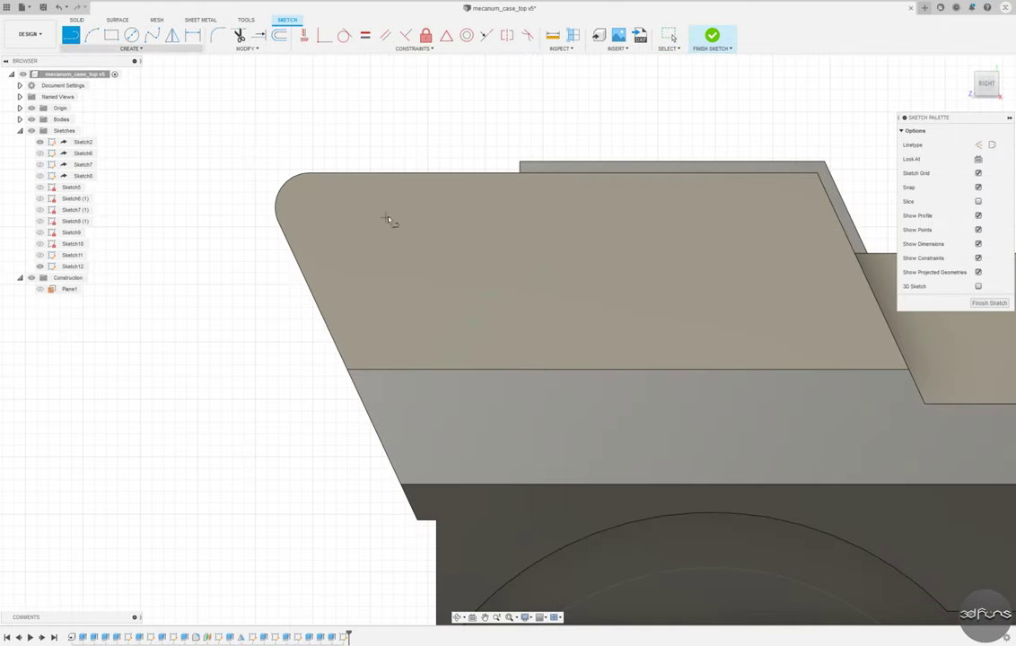
{"action": "left_click", "coordinate": [312, 198]}
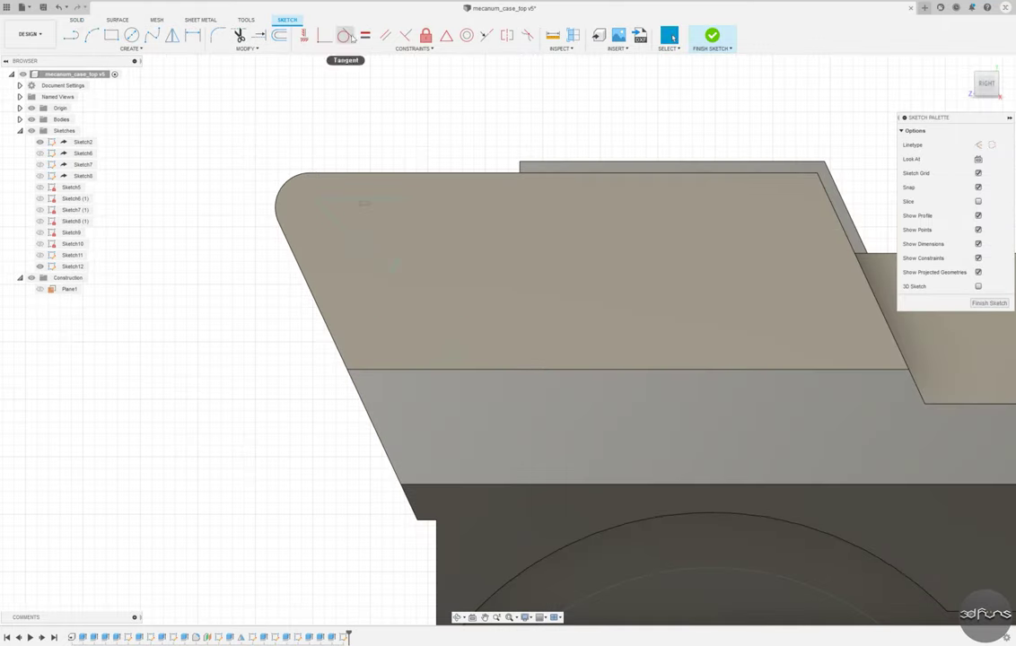
{"action": "left_click", "coordinate": [197, 40]}
{"action": "left_click", "coordinate": [359, 256]}
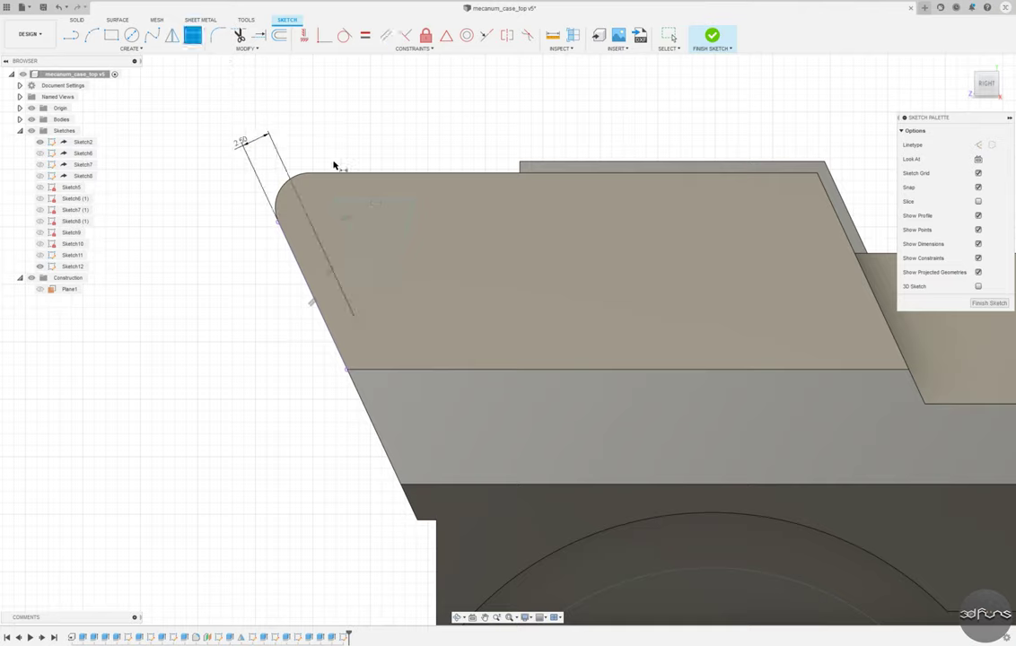
{"action": "left_click", "coordinate": [130, 48]}
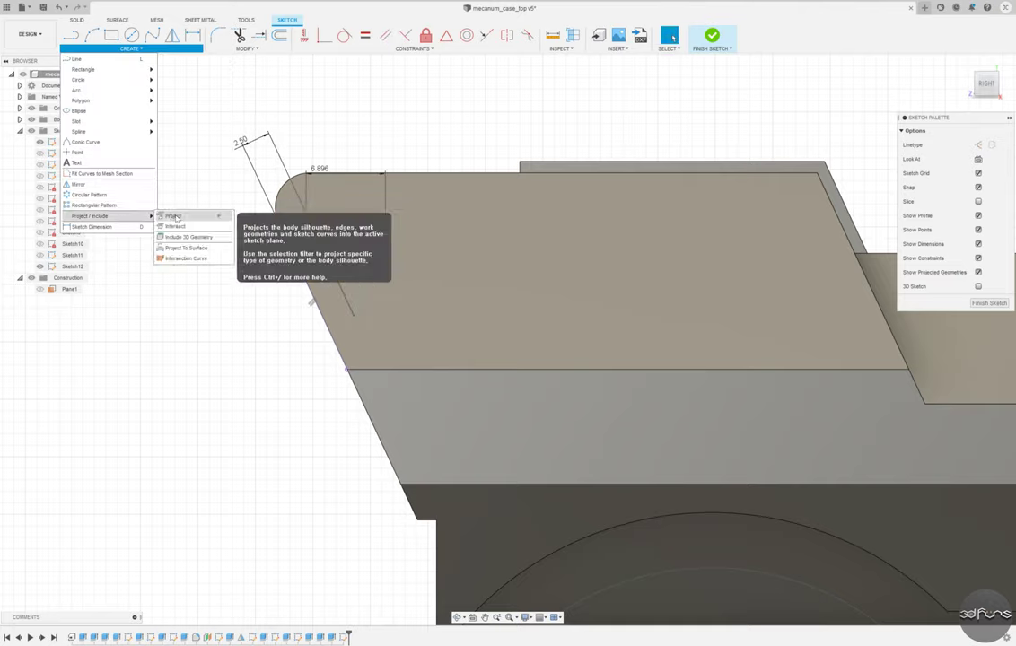
{"action": "left_click", "coordinate": [173, 216]}
{"action": "left_click", "coordinate": [430, 176]}
Dimension the triangle 4 mm tall and set the angle between its sides.
{"action": "key", "text": "d"}
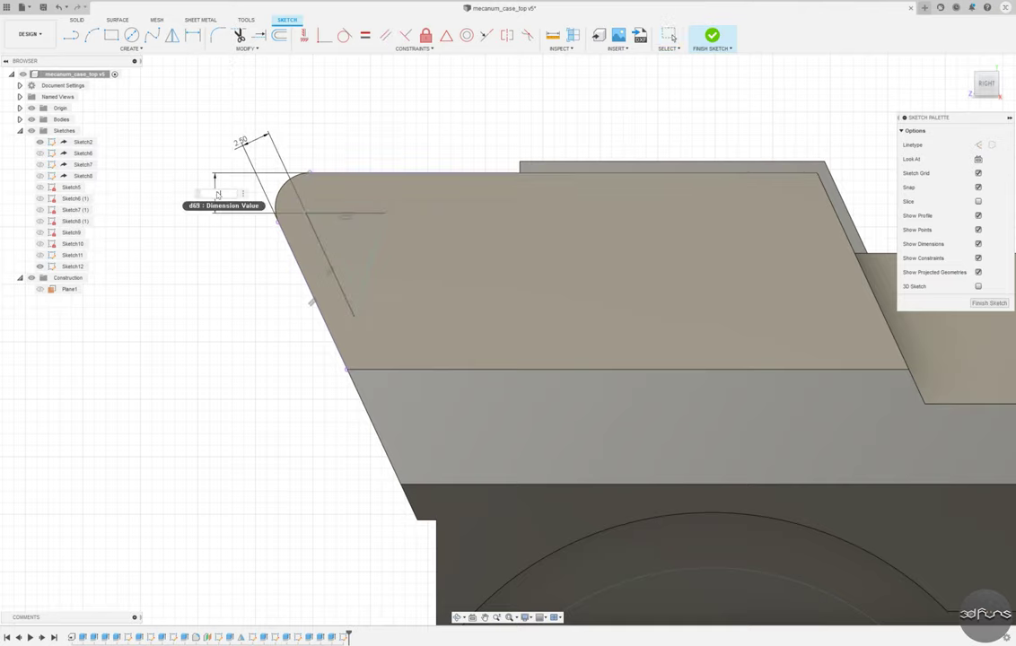
{"action": "double_click", "coordinate": [437, 271]}
{"action": "type", "text": "4.65"}
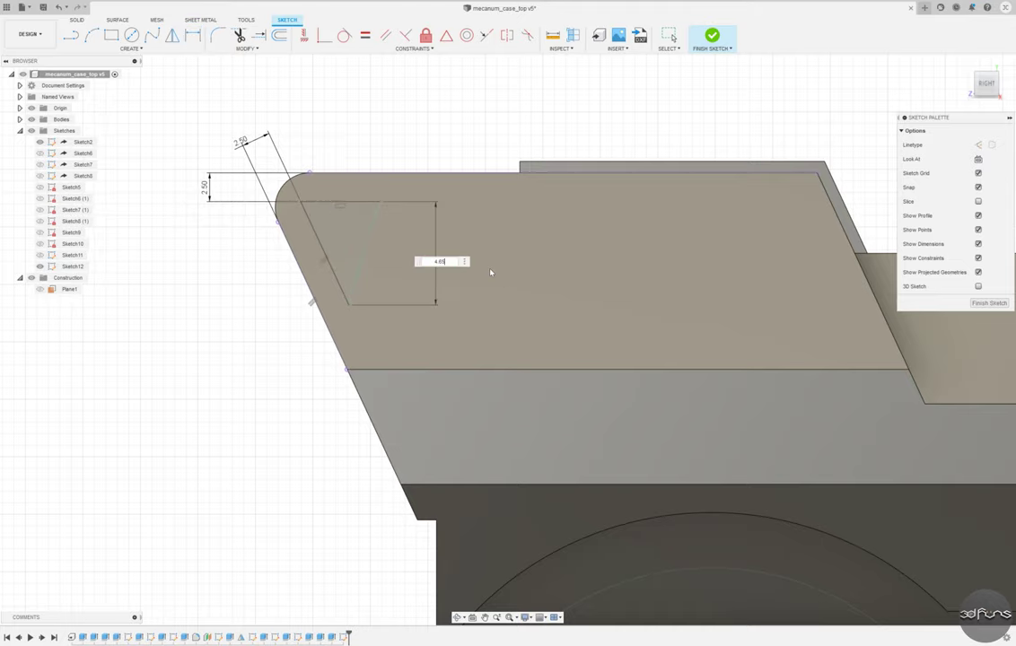
{"action": "key", "text": "Return"}
{"action": "scroll", "coordinate": [318, 236], "scroll_direction": "up", "scroll_amount": 3}
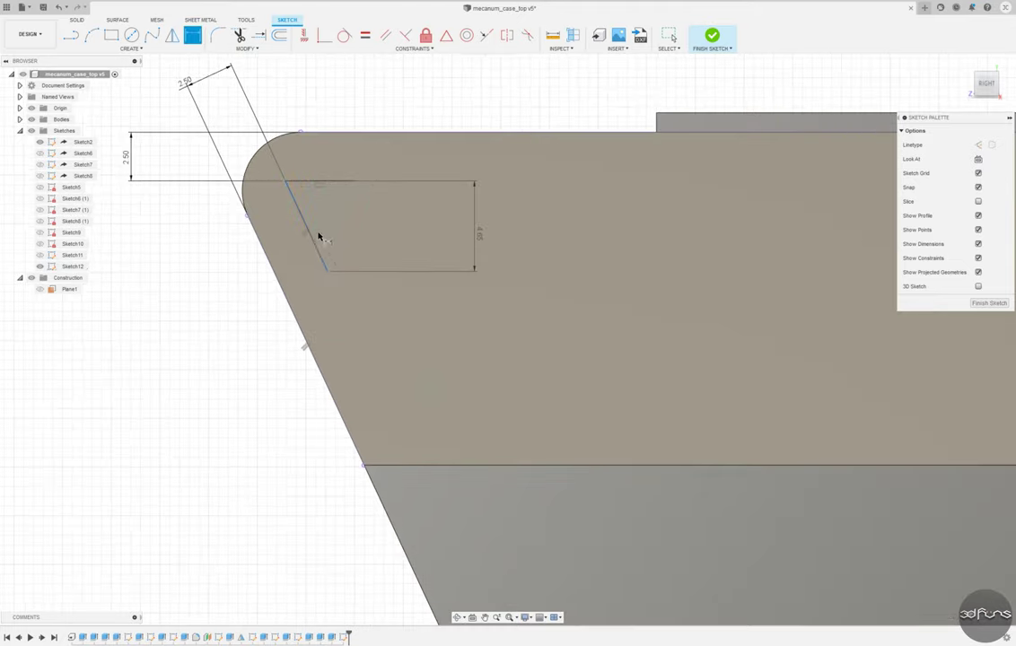
{"action": "left_click", "coordinate": [330, 239]}
{"action": "key", "text": "Escape"}
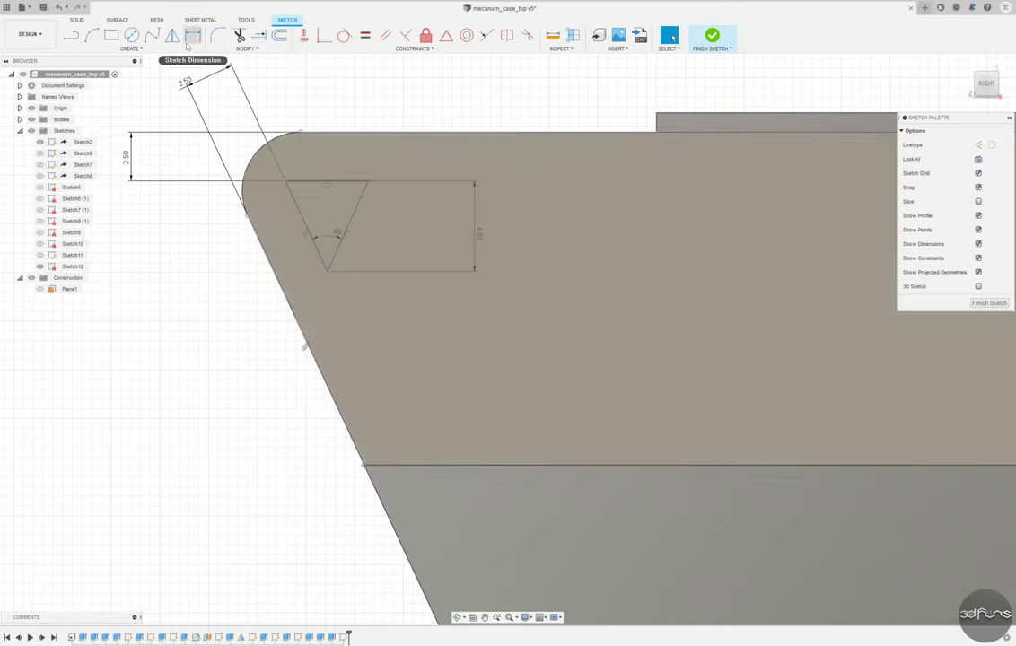
Round the triangle corners to R0.50.
{"action": "key", "text": "d"}
{"action": "left_click", "coordinate": [325, 183]}
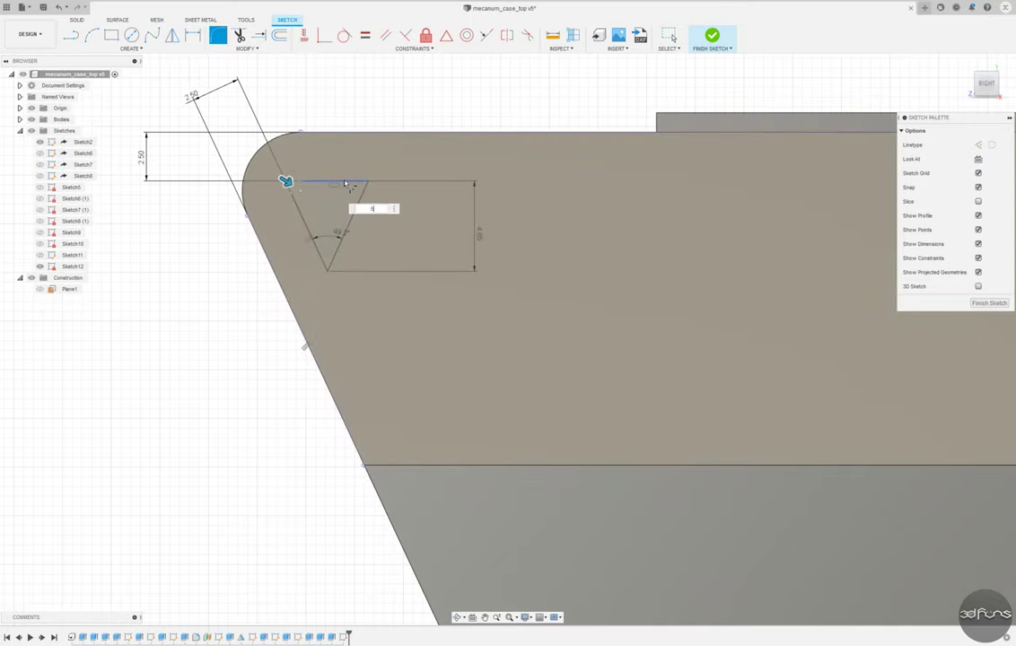
{"action": "key", "text": "Return"}
{"action": "key", "text": "Escape"}
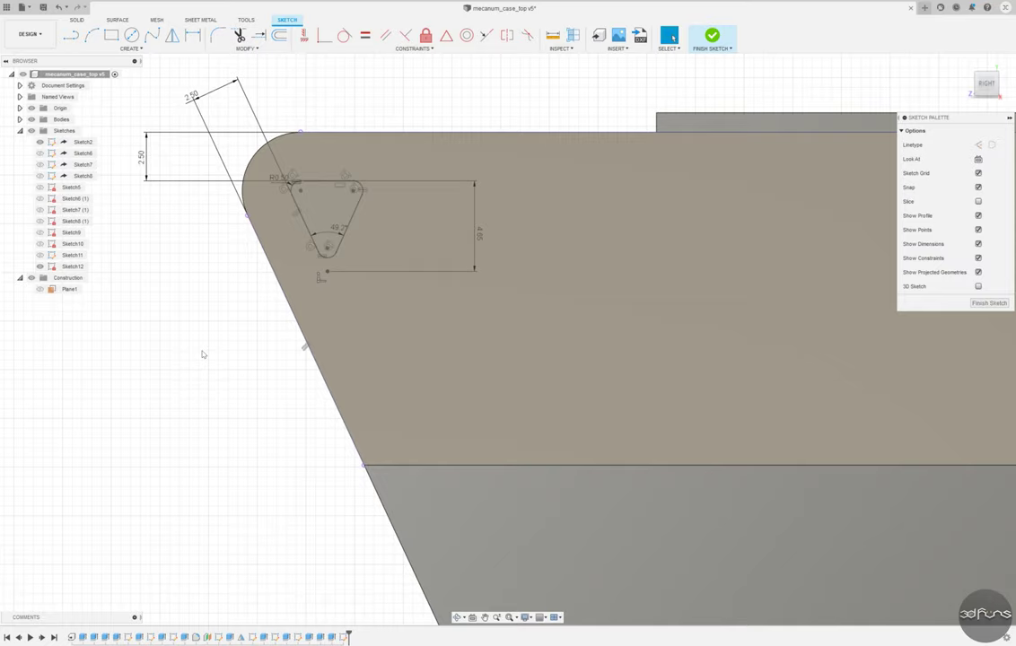
Extrude the rounded triangle as a Symmetric 41 mm Cut through both side walls.
{"action": "key", "text": "e"}
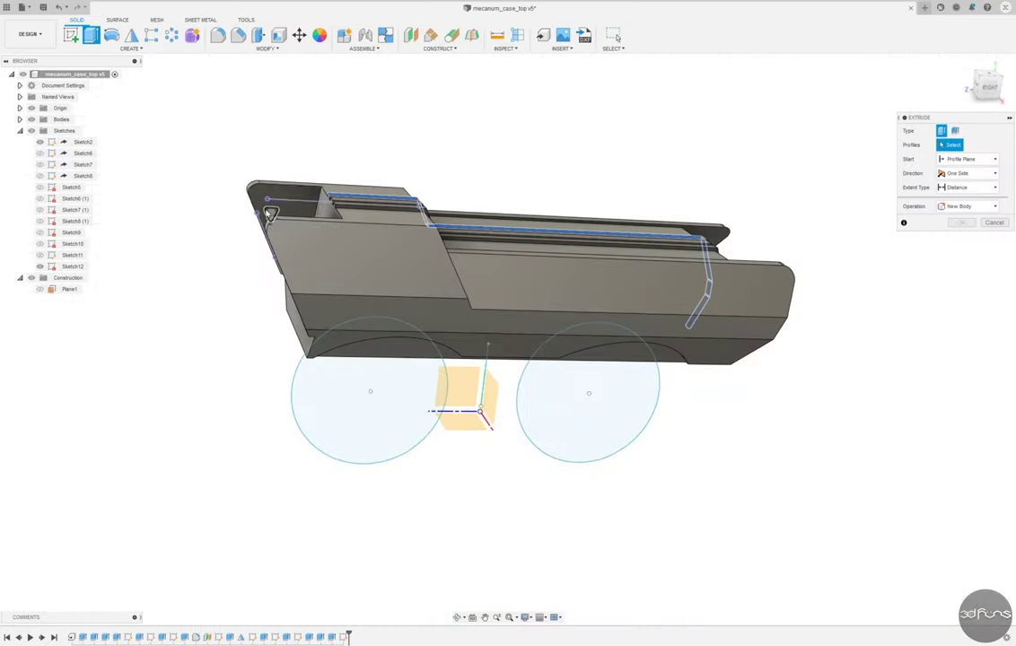
{"action": "left_click", "coordinate": [952, 174]}
{"action": "left_click", "coordinate": [954, 208]}
{"action": "type", "text": "18"}
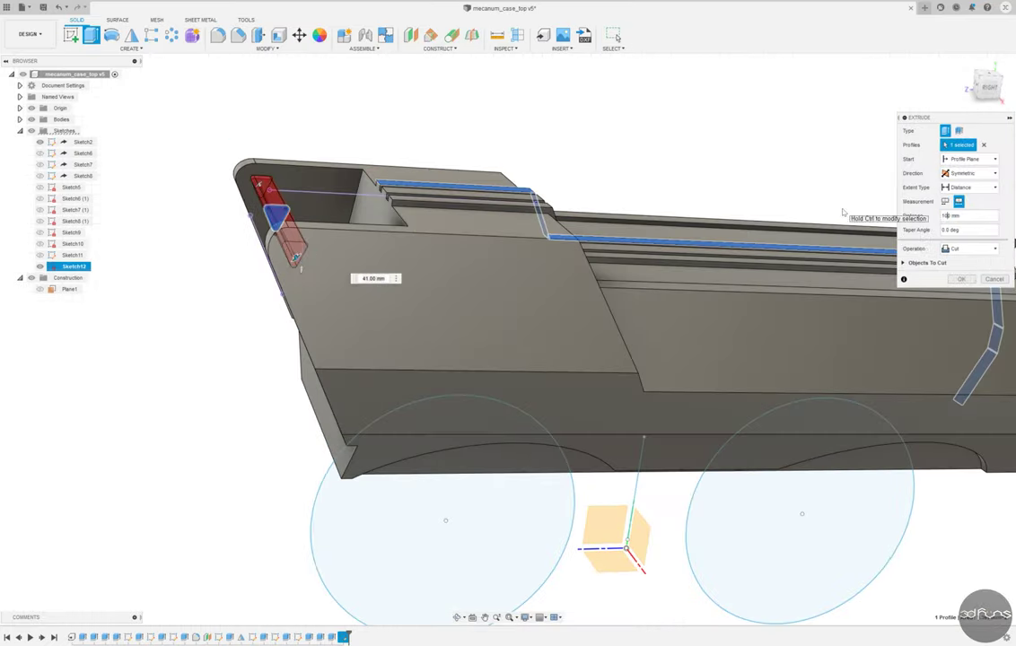
{"action": "key", "text": "Return"}
{"action": "mouse_move", "coordinate": [758, 164]}
{"action": "middle_mouse_down", "text": "shift"}
{"action": "mouse_move", "coordinate": [601, 169]}
{"action": "mouse_move", "coordinate": [642, 492]}
{"action": "mouse_move", "coordinate": [158, 427]}
{"action": "middle_mouse_up", "text": "shift"}
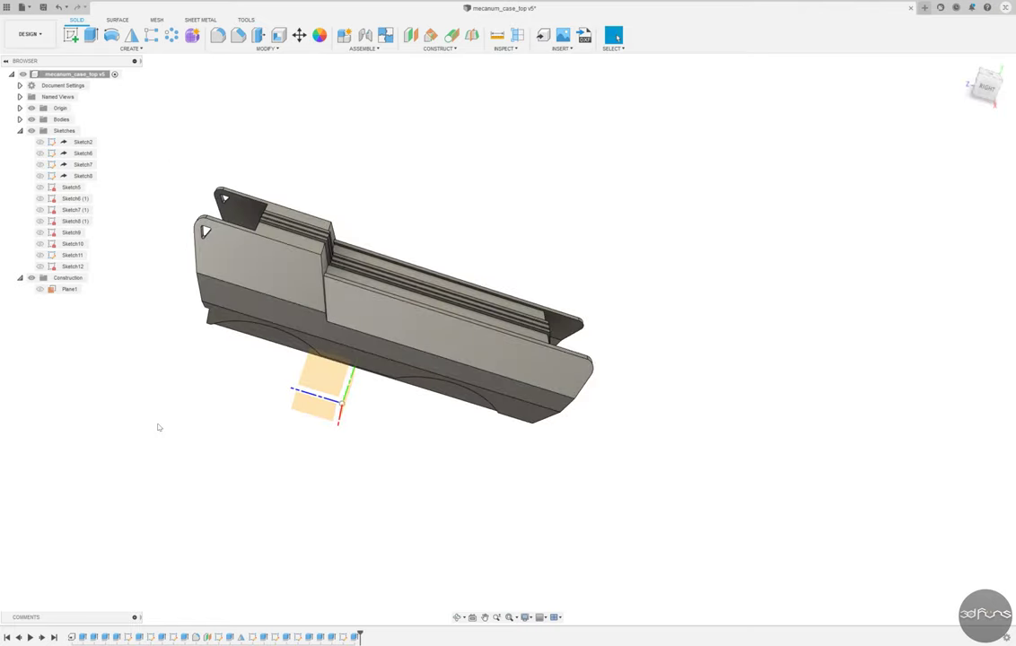
Start a sketch on Plane1 and draw a triangle outline with lines.
{"action": "left_click", "coordinate": [70, 35]}
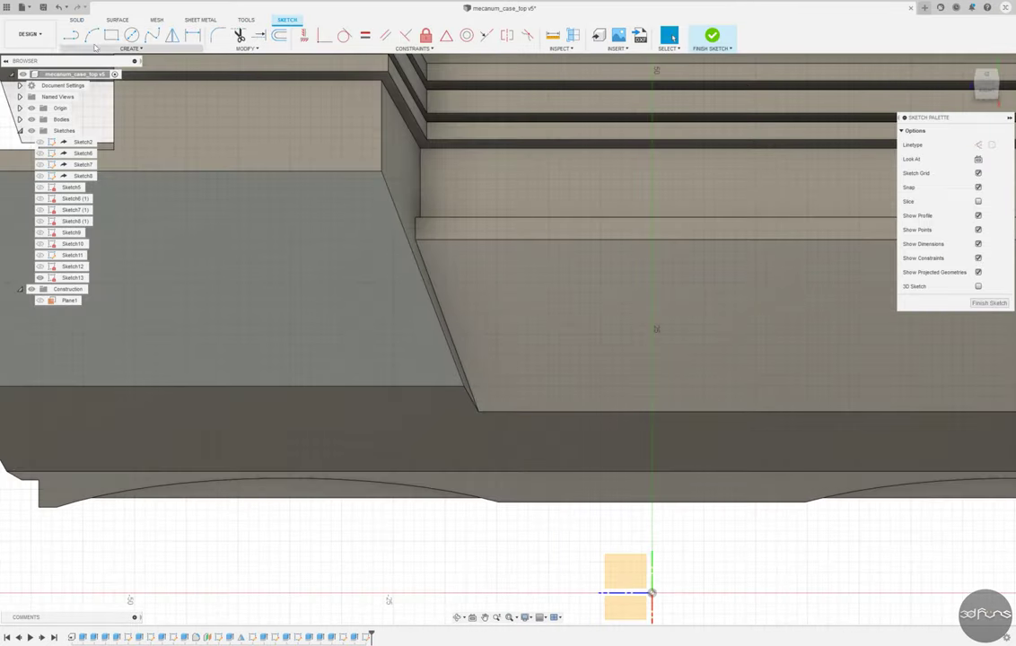
{"action": "key", "text": "l"}
{"action": "left_click", "coordinate": [289, 344]}
{"action": "left_click", "coordinate": [412, 344]}
{"action": "left_click", "coordinate": [341, 232]}
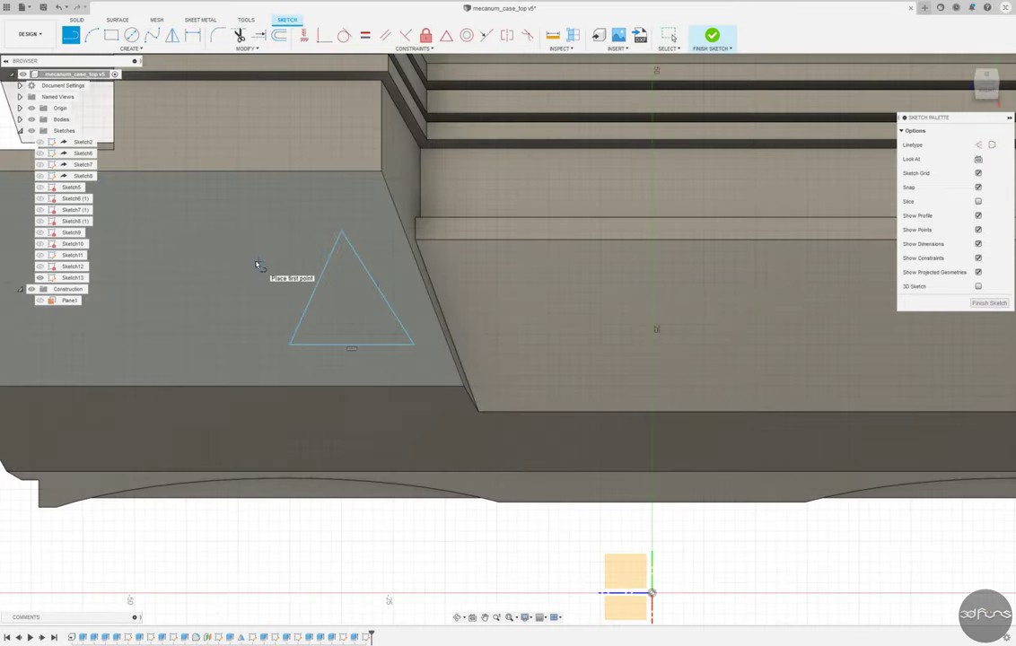
{"action": "key", "text": "Escape"}
Position the triangle 21.65 mm horizontally and 22 mm vertically from the origin.
{"action": "left_click", "coordinate": [652, 595]}
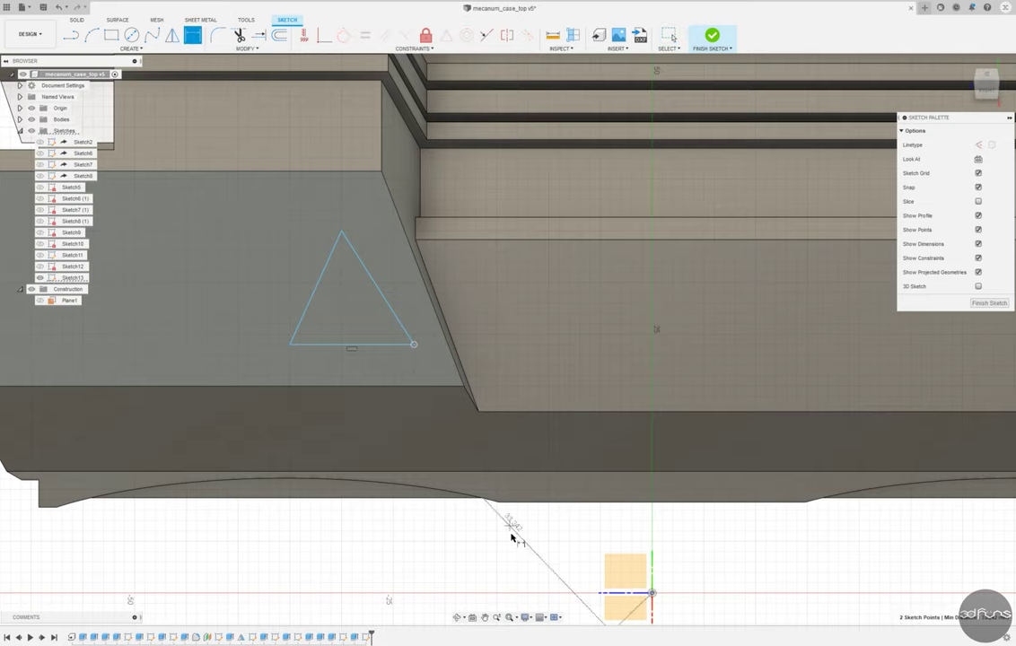
{"action": "left_click", "coordinate": [413, 344]}
{"action": "left_click", "coordinate": [597, 613]}
{"action": "type", "text": "21.65"}
{"action": "key", "text": "Return"}
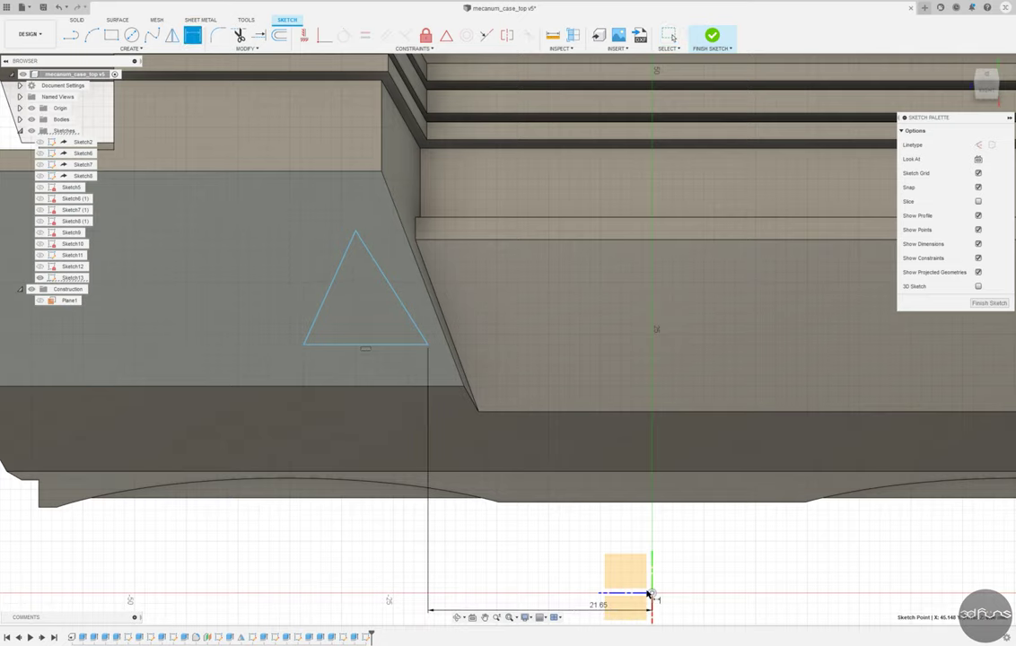
{"action": "left_click", "coordinate": [652, 594]}
{"action": "left_click", "coordinate": [377, 344]}
{"action": "left_click", "coordinate": [740, 447]}
{"action": "type", "text": "22"}
{"action": "key", "text": "Return"}
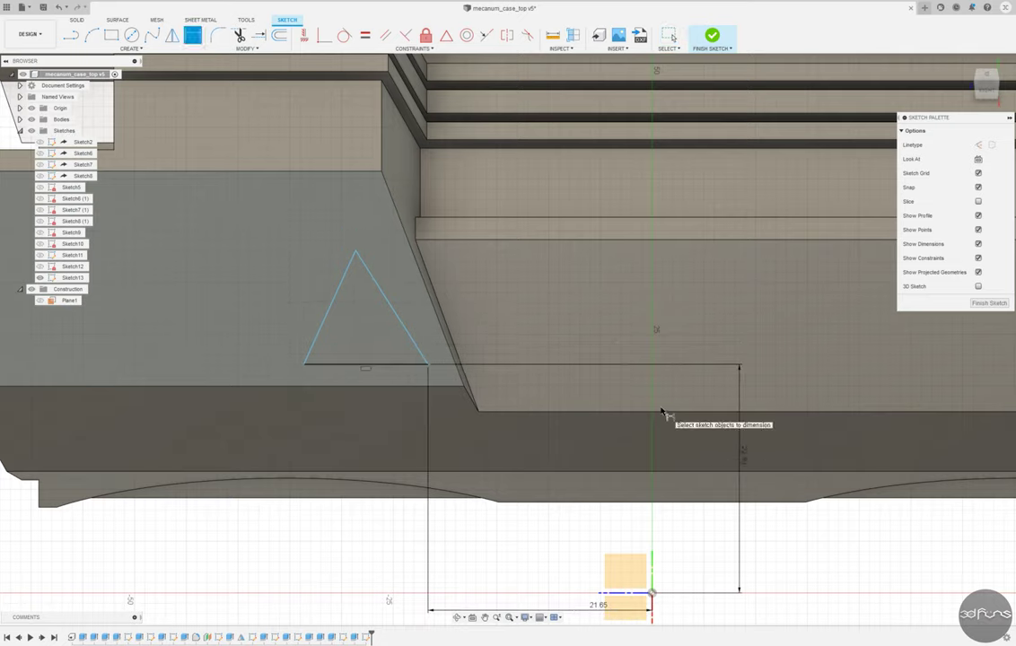
Dimension the triangle 10 mm tall with a 55° base angle.
{"action": "left_click", "coordinate": [393, 363]}
{"action": "left_click", "coordinate": [356, 252]}
{"action": "left_click", "coordinate": [533, 296]}
{"action": "type", "text": "10"}
{"action": "key", "text": "Return"}
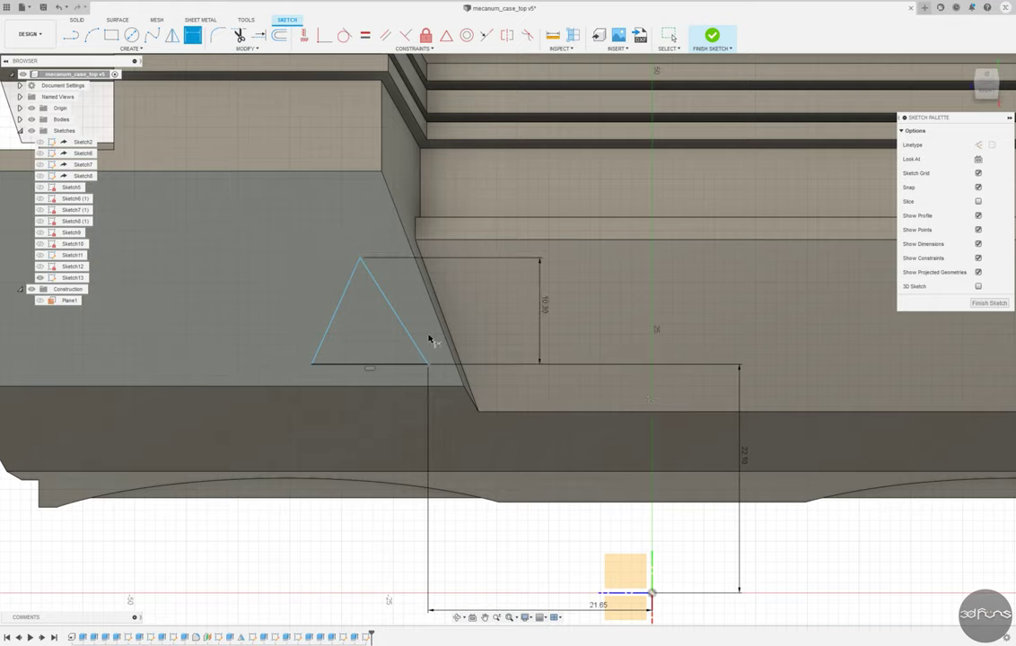
{"action": "left_click", "coordinate": [345, 365]}
{"action": "left_click", "coordinate": [342, 346]}
{"action": "type", "text": "55"}
{"action": "key", "text": "Return"}
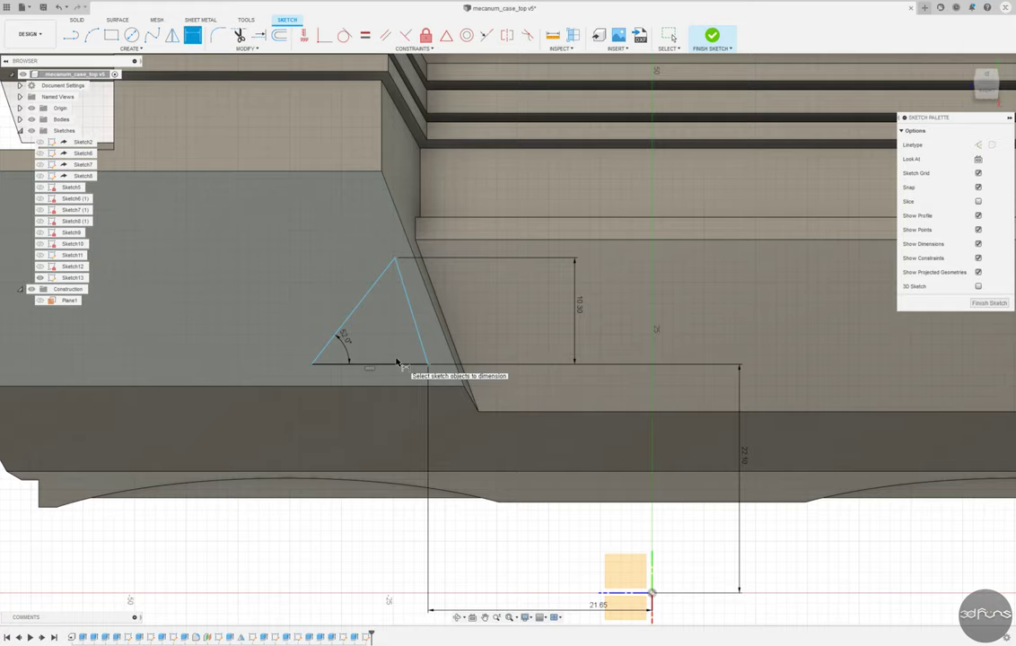
Make the right side parallel to the slanted edge and fillet all three corners 0.8 mm.
{"action": "left_click", "coordinate": [408, 302]}
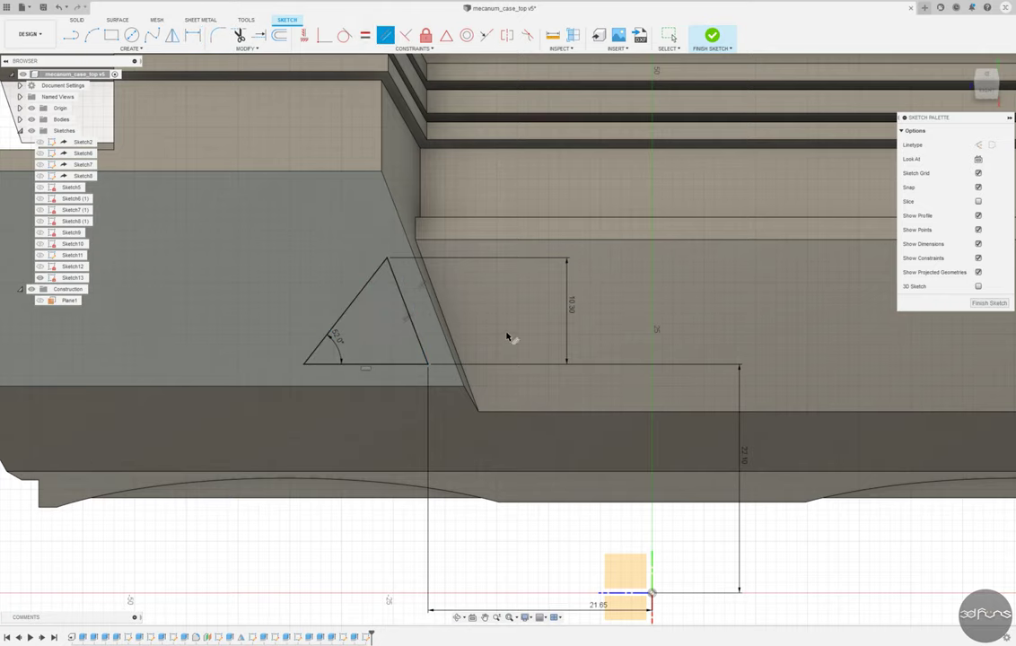
{"action": "left_click", "coordinate": [217, 38]}
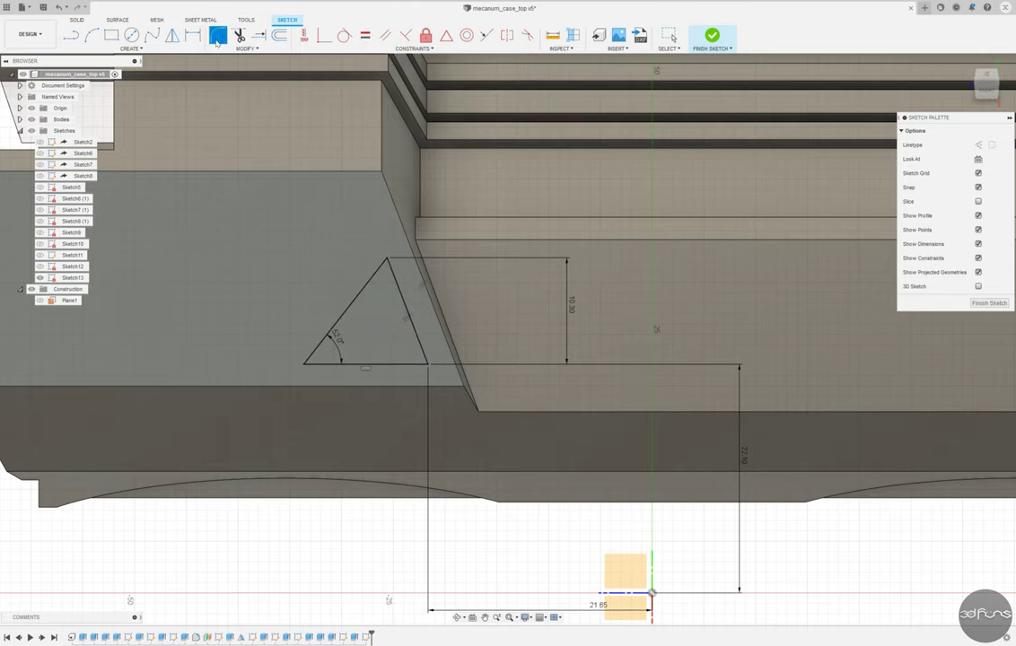
{"action": "left_click", "coordinate": [329, 353]}
{"action": "left_click", "coordinate": [419, 355]}
{"action": "left_click", "coordinate": [386, 260]}
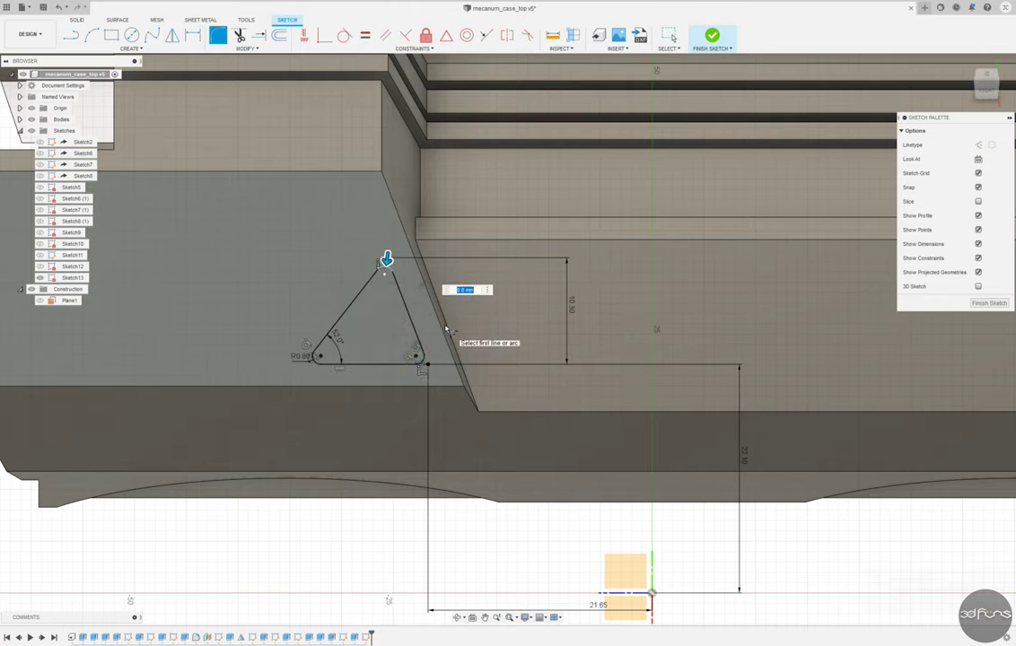
{"action": "key", "text": "Return"}
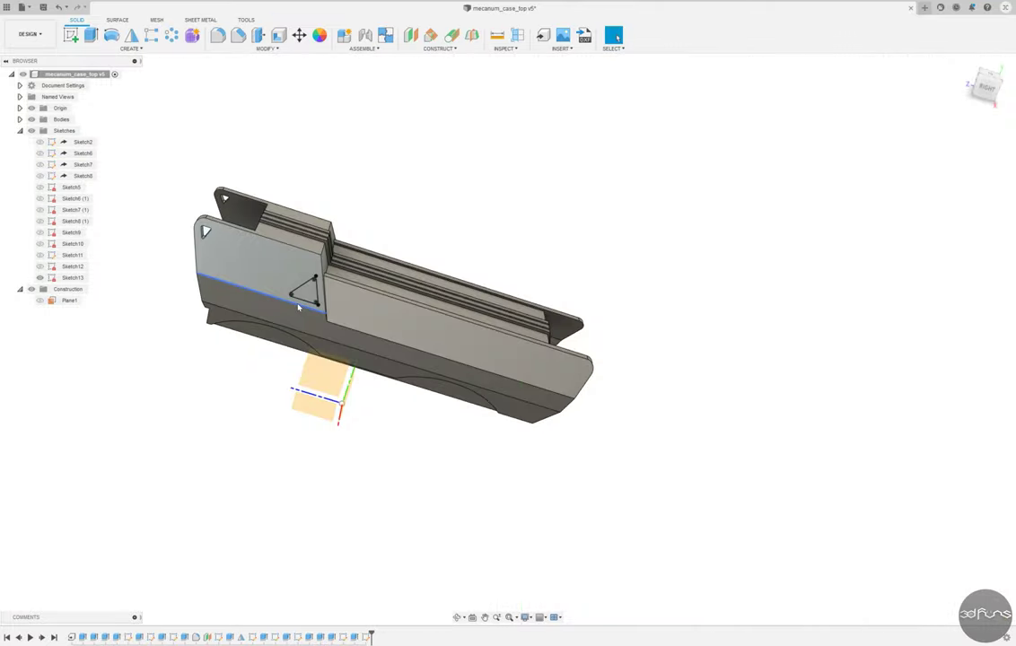
Extrude the rounded triangle profile as a cut into the case side wall.
{"action": "left_click", "coordinate": [305, 289]}
{"action": "key", "text": "e"}
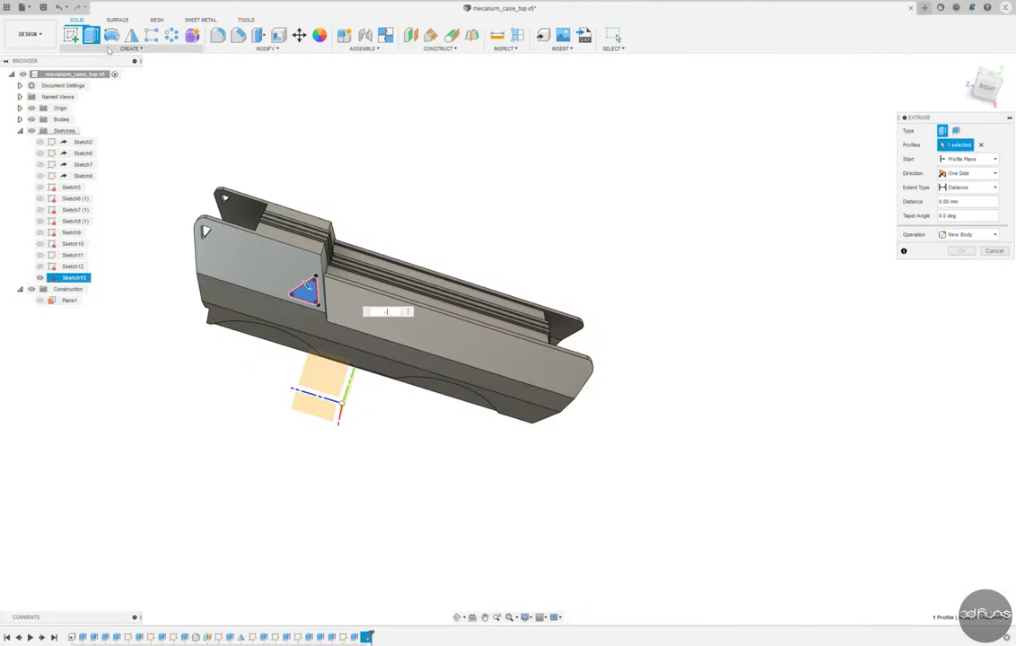
{"action": "key", "text": "Return"}
{"action": "mouse_move", "coordinate": [907, 266]}
{"action": "middle_mouse_down", "text": "shift"}
{"action": "mouse_move", "coordinate": [209, 339]}
{"action": "mouse_move", "coordinate": [263, 470]}
{"action": "middle_mouse_up", "text": "shift"}
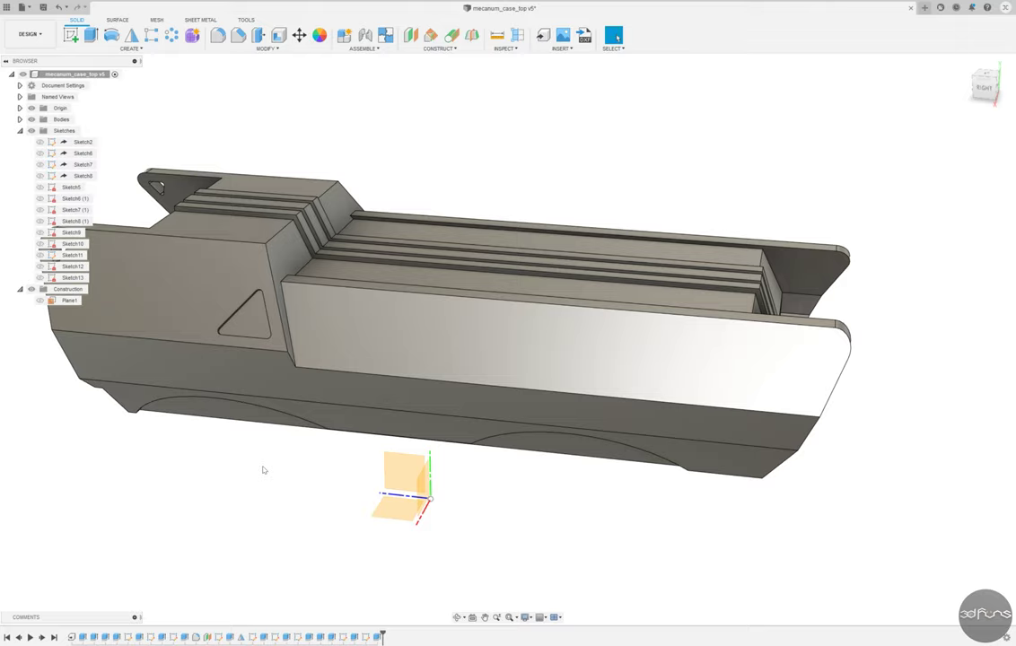
Mirror the triangle cut across the construction plane onto the opposite side wall.
{"action": "left_click", "coordinate": [131, 35]}
{"action": "left_click", "coordinate": [250, 310]}
{"action": "left_click", "coordinate": [402, 480]}
{"action": "mouse_move", "coordinate": [402, 481]}
{"action": "middle_mouse_down", "text": "shift"}
{"action": "mouse_move", "coordinate": [960, 193]}
{"action": "mouse_move", "coordinate": [537, 343]}
{"action": "mouse_move", "coordinate": [688, 269]}
{"action": "middle_mouse_up", "text": "shift"}
{"action": "left_click", "coordinate": [959, 191]}
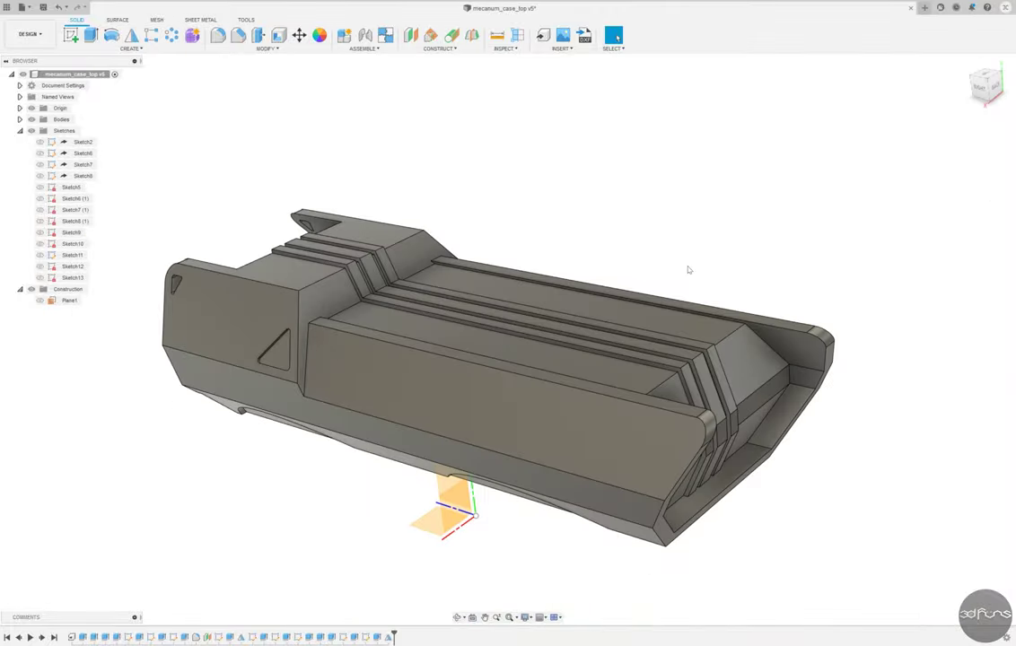
{"action": "left_click", "coordinate": [70, 35]}
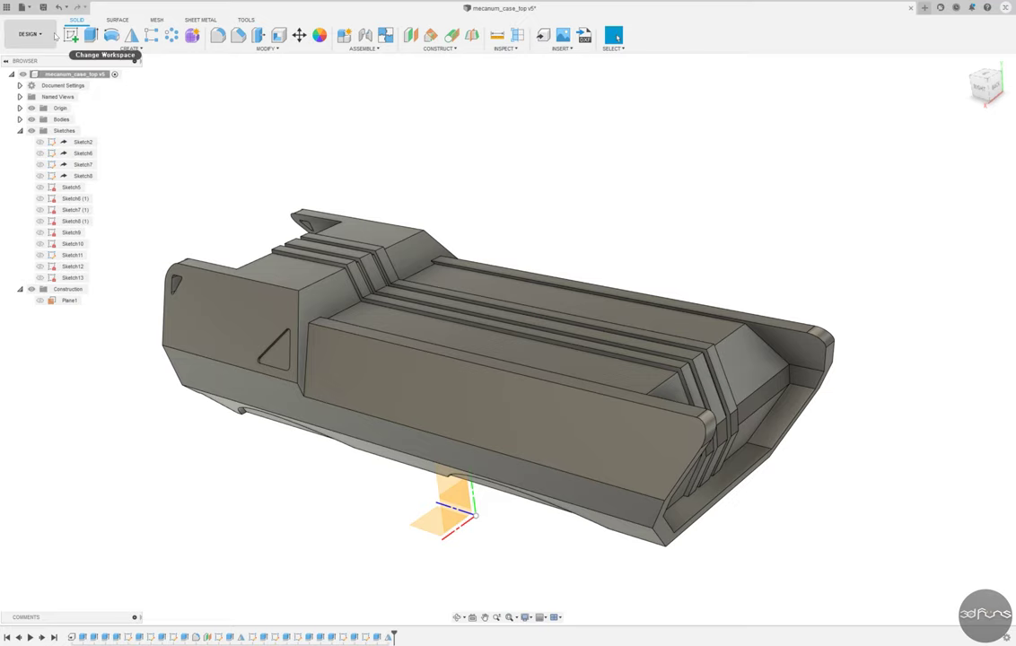
{"action": "left_click", "coordinate": [440, 512]}
Project the slanted panel edge and the side panel face into the sketch.
{"action": "scroll", "coordinate": [368, 194], "scroll_direction": "up", "scroll_amount": 5}
{"action": "left_click", "coordinate": [131, 47]}
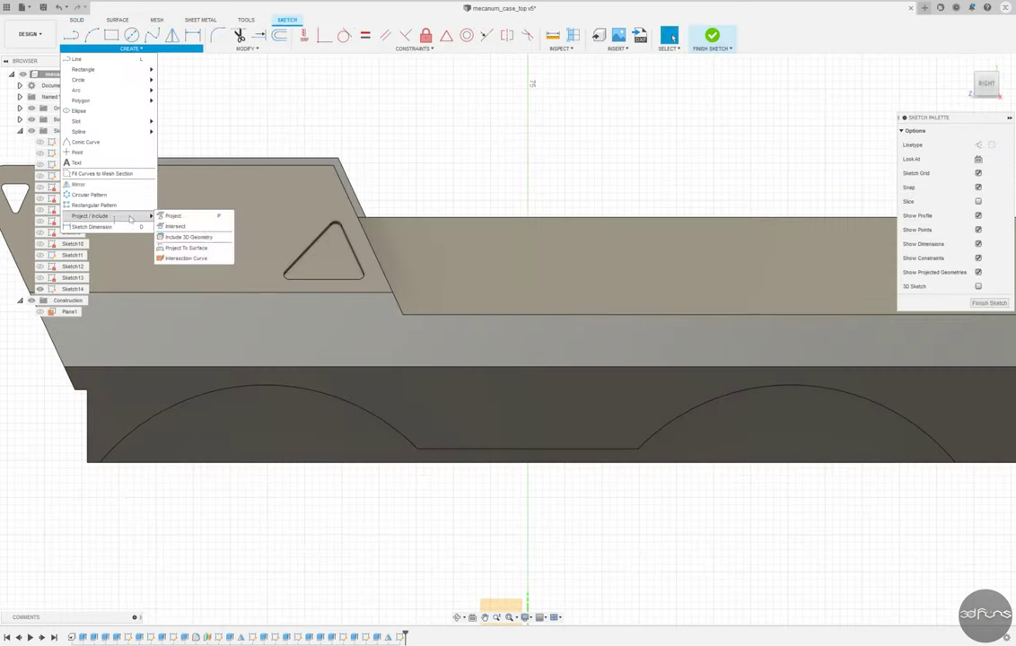
{"action": "left_click", "coordinate": [170, 215]}
{"action": "left_click", "coordinate": [362, 217]}
{"action": "left_click", "coordinate": [394, 220]}
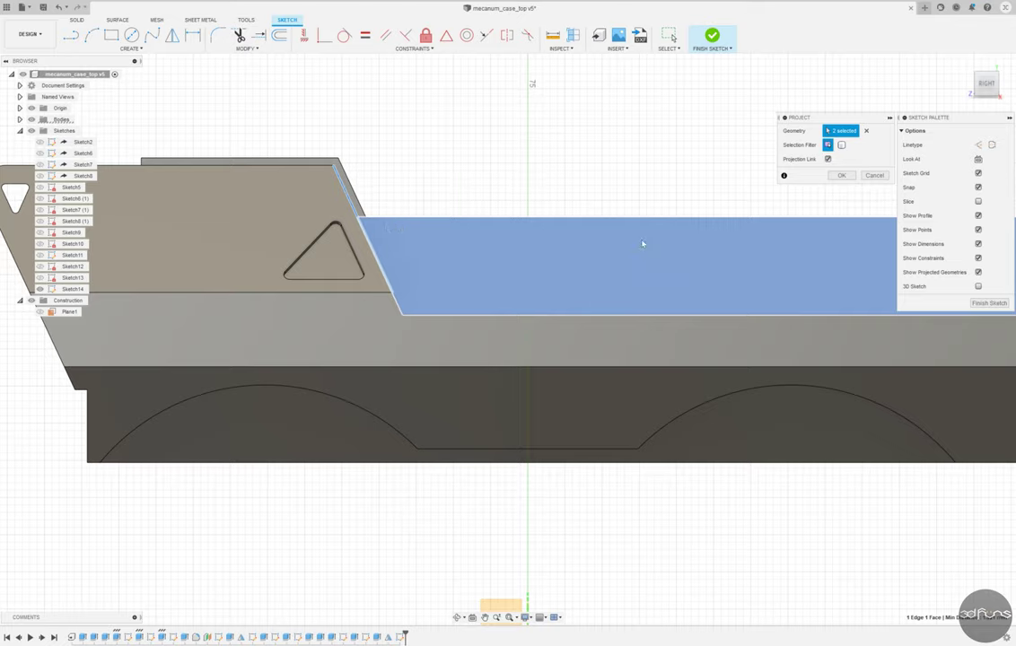
{"action": "left_click", "coordinate": [841, 175]}
Project one more case edge into the sketch as reference geometry.
{"action": "left_click", "coordinate": [131, 48]}
{"action": "left_click", "coordinate": [170, 215]}
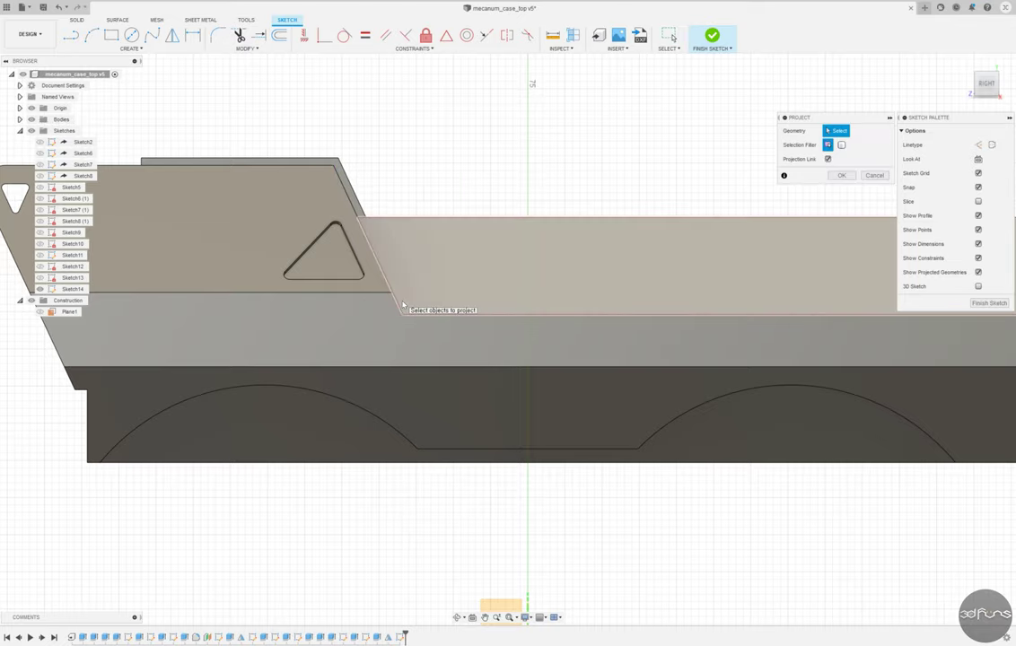
{"action": "middle_click_drag", "start_coordinate": [402, 305], "coordinate": [334, 220], "text": "shift"}
{"action": "left_click", "coordinate": [333, 220]}
{"action": "key", "text": "Return"}
{"action": "middle_click_drag", "start_coordinate": [503, 224], "coordinate": [554, 191], "text": "shift"}
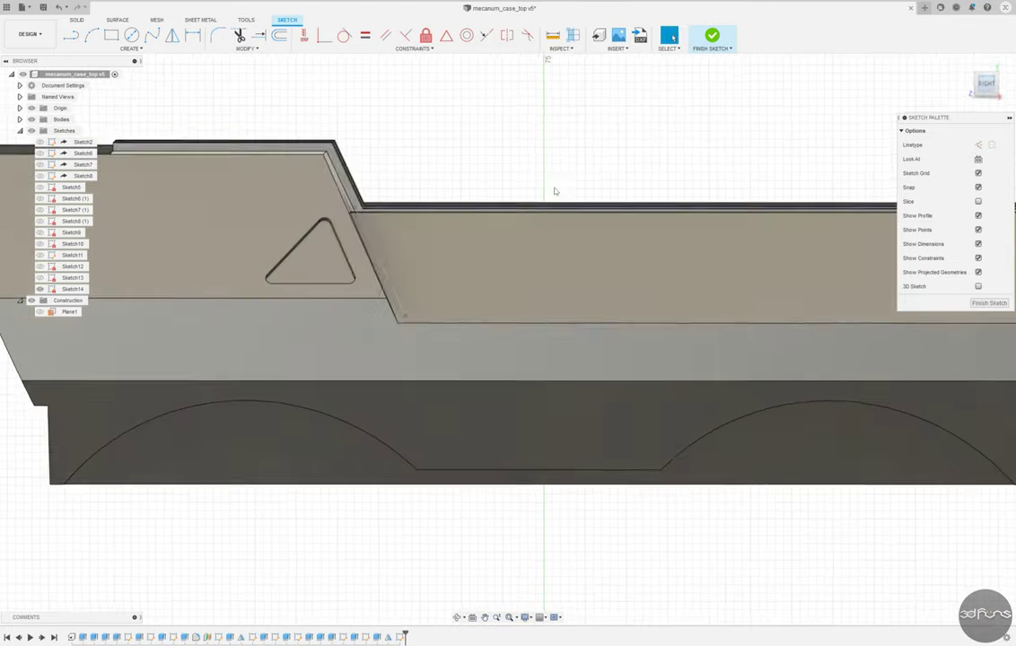
Dimension the short horizontal line to 7.50 mm.
{"action": "scroll", "coordinate": [191, 94], "scroll_direction": "up", "scroll_amount": 5}
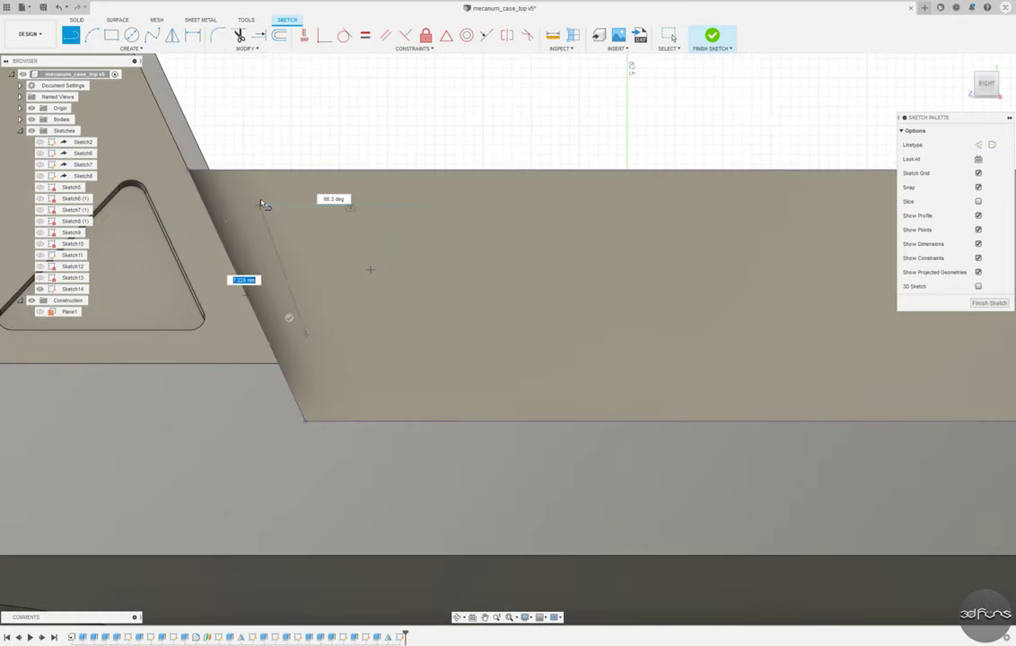
{"action": "key", "text": "Escape"}
{"action": "left_click", "coordinate": [238, 269]}
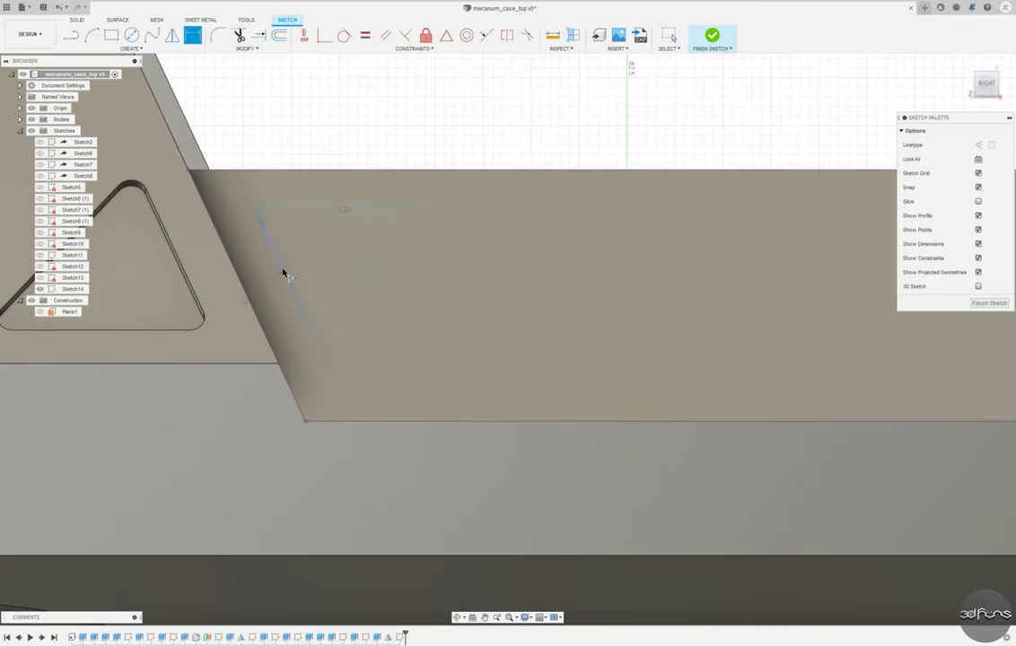
{"action": "key", "text": "d"}
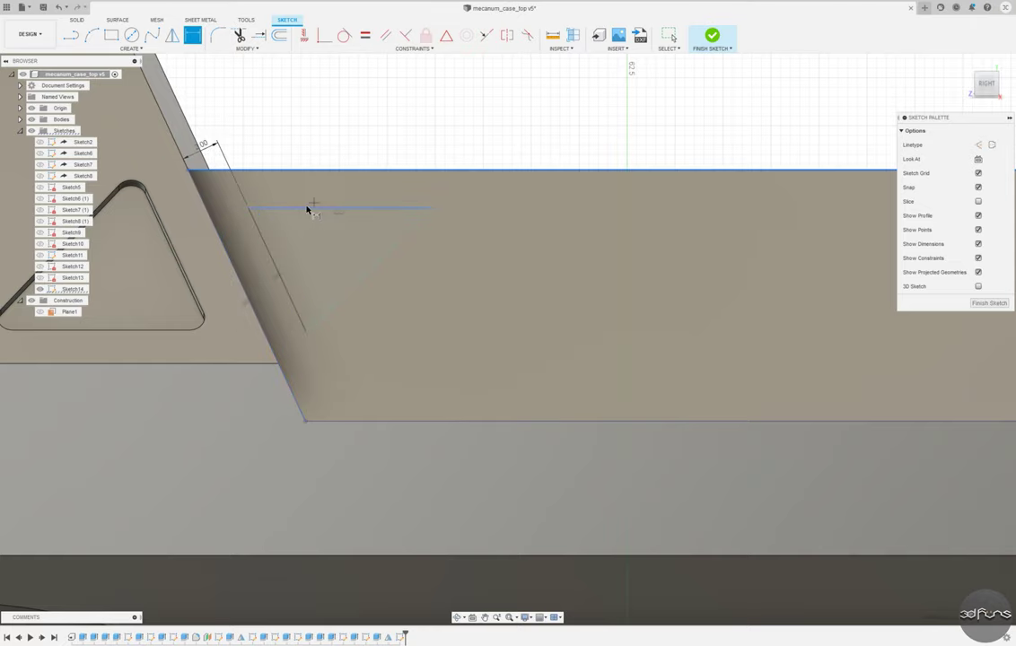
{"action": "left_click", "coordinate": [311, 208]}
{"action": "left_click", "coordinate": [291, 133]}
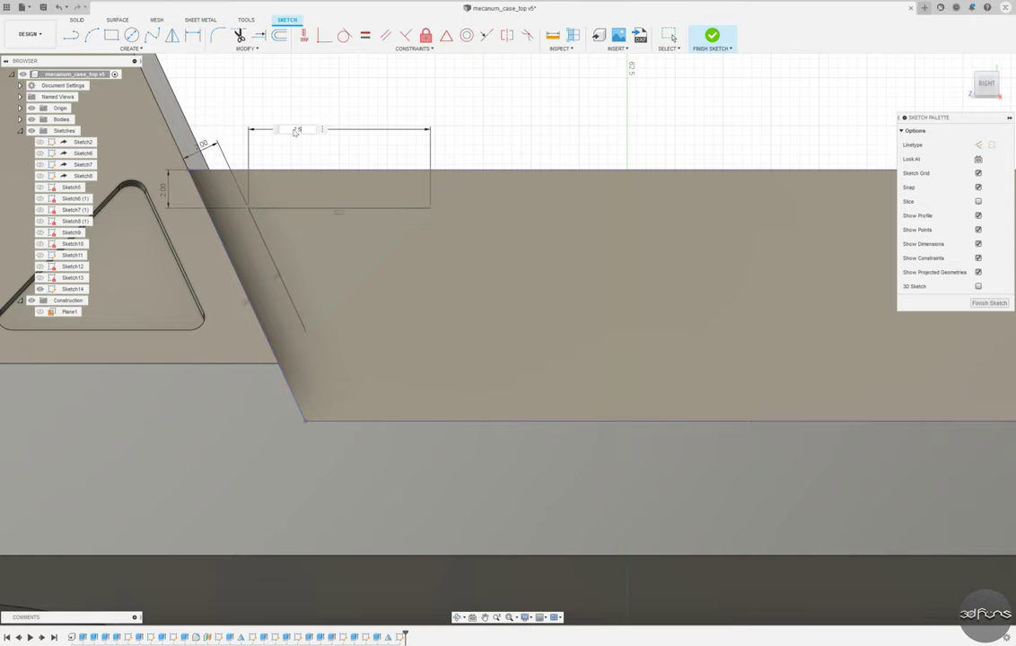
{"action": "type", "text": "7.5"}
{"action": "key", "text": "Return"}
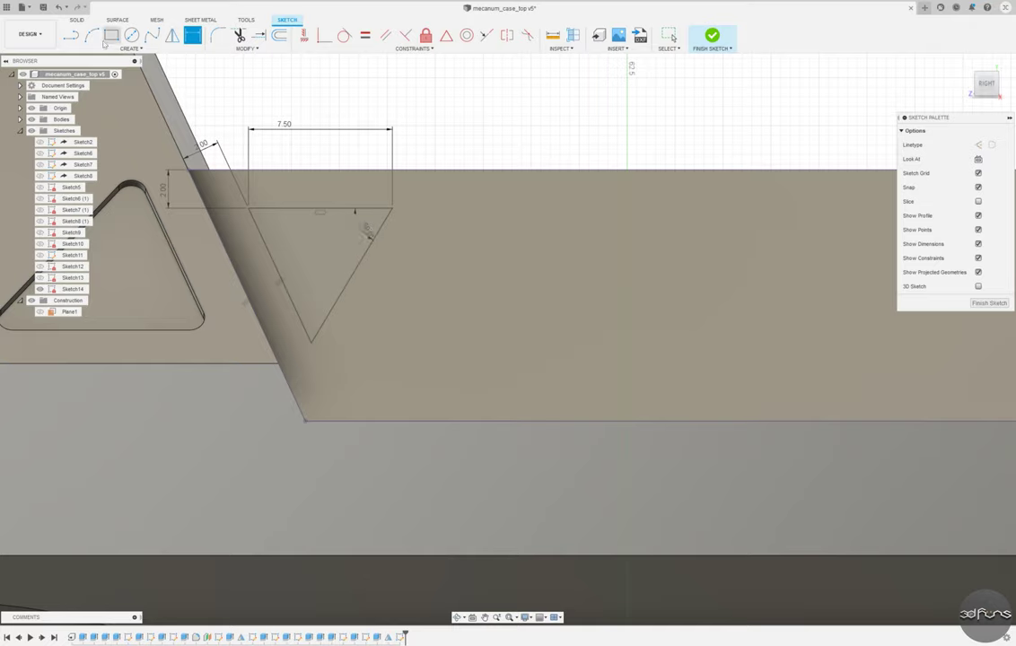
Dimension the lower chevron line's offset and set the chevron angle to 80°.
{"action": "key", "text": "l"}
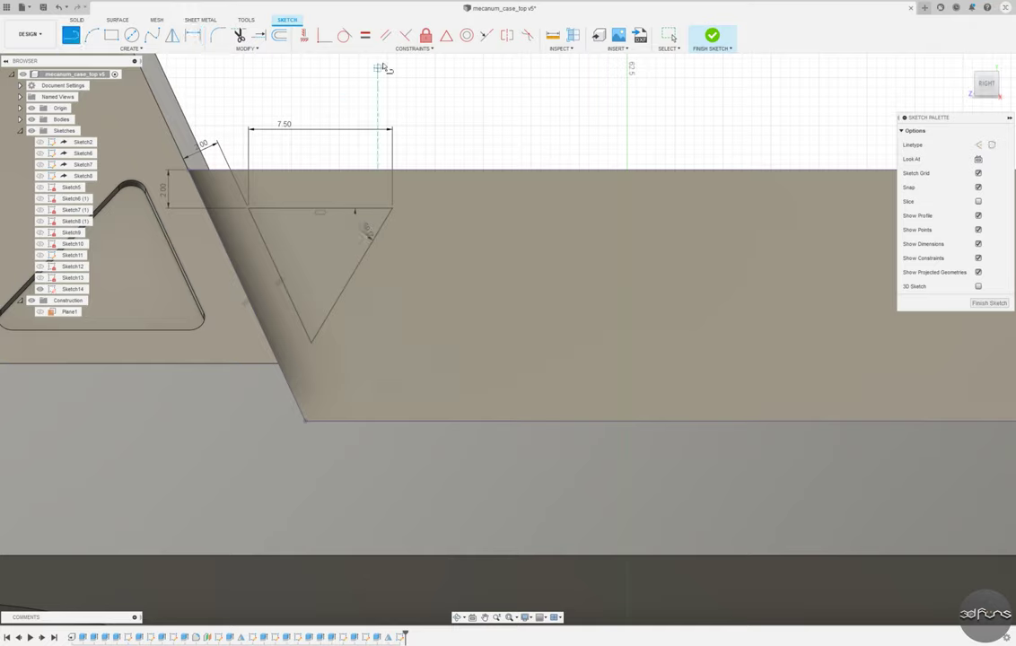
{"action": "key", "text": "d"}
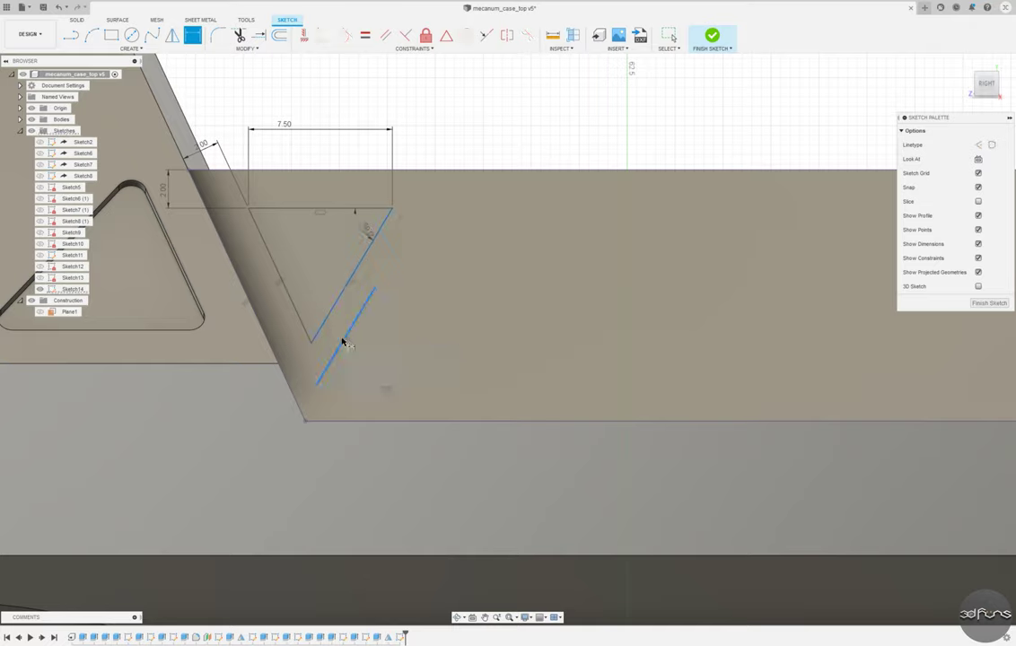
{"action": "left_click", "coordinate": [322, 382]}
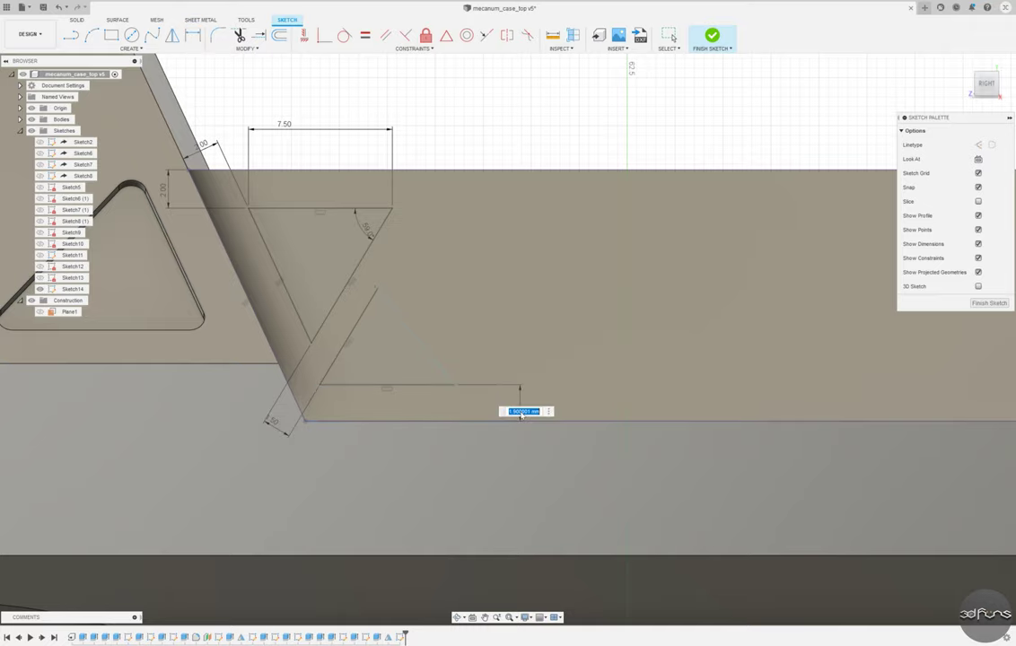
{"action": "left_click", "coordinate": [514, 380]}
{"action": "scroll", "coordinate": [472, 385], "scroll_direction": "up", "scroll_amount": 2}
{"action": "left_click", "coordinate": [343, 301]}
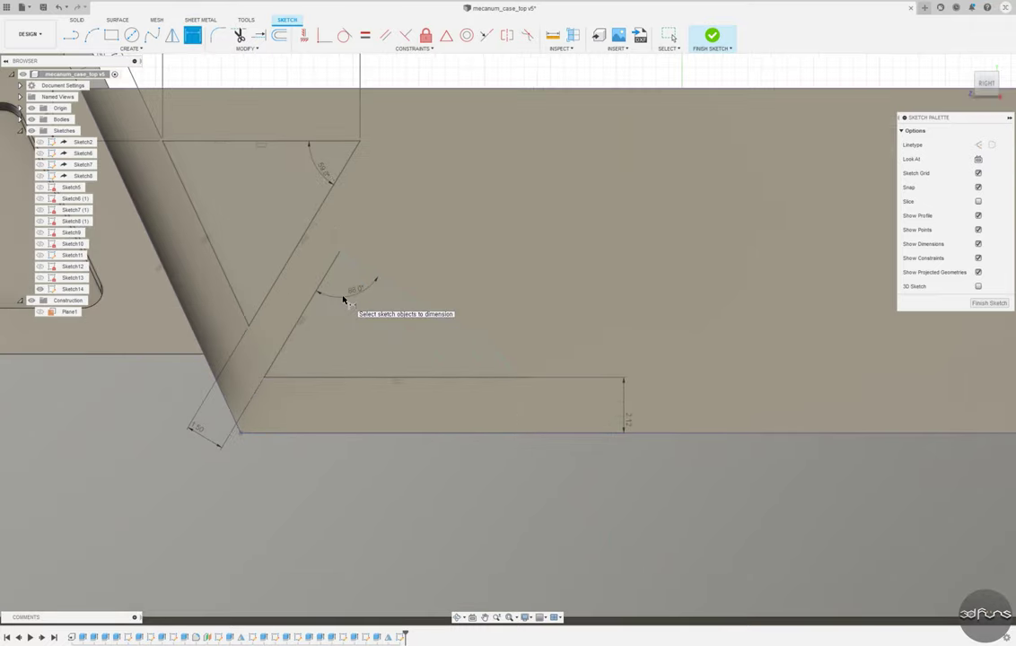
{"action": "left_click", "coordinate": [350, 297]}
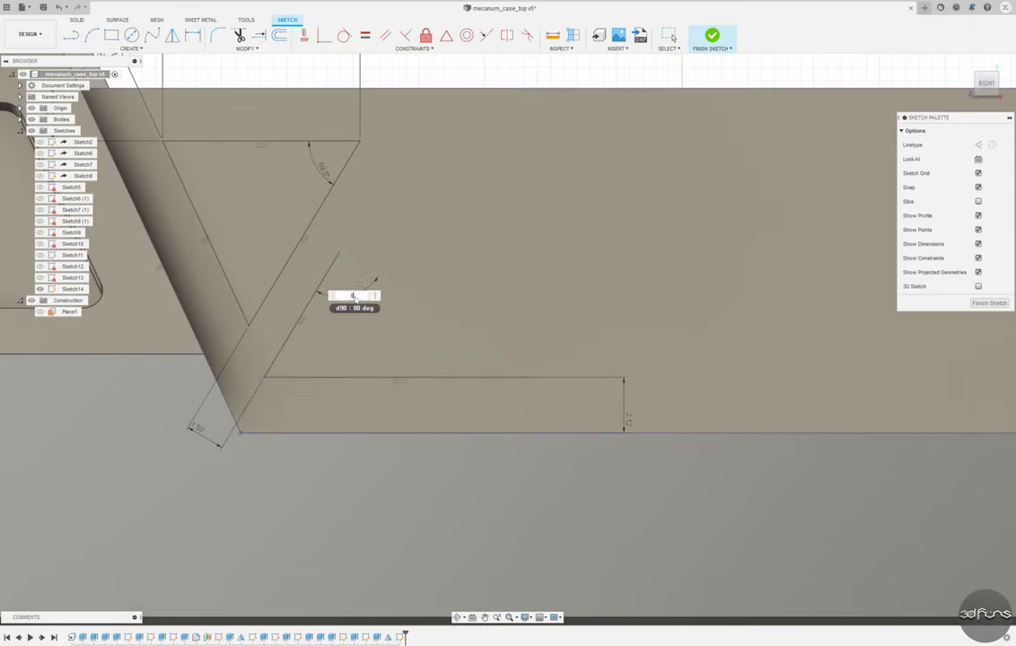
{"action": "type", "text": "80"}
{"action": "key", "text": "Return"}
{"action": "key", "text": "Escape"}
Draw a triangle edge parallel to the strip and give the triangle a 6.50 base.
{"action": "left_click", "coordinate": [72, 36]}
{"action": "left_click", "coordinate": [350, 234]}
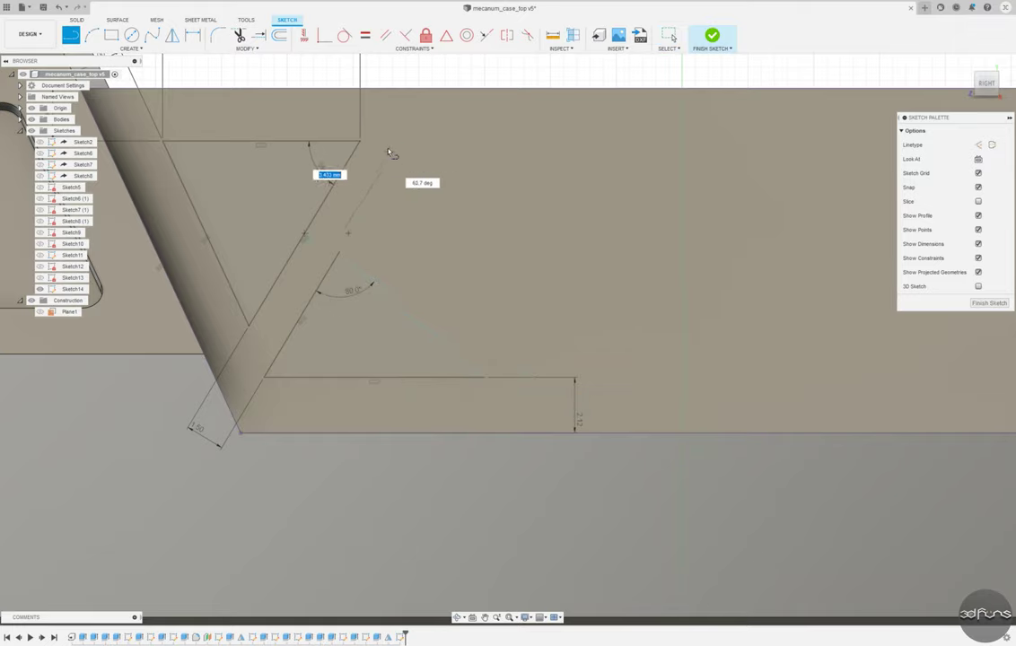
{"action": "left_click", "coordinate": [406, 146]}
{"action": "left_click", "coordinate": [385, 35]}
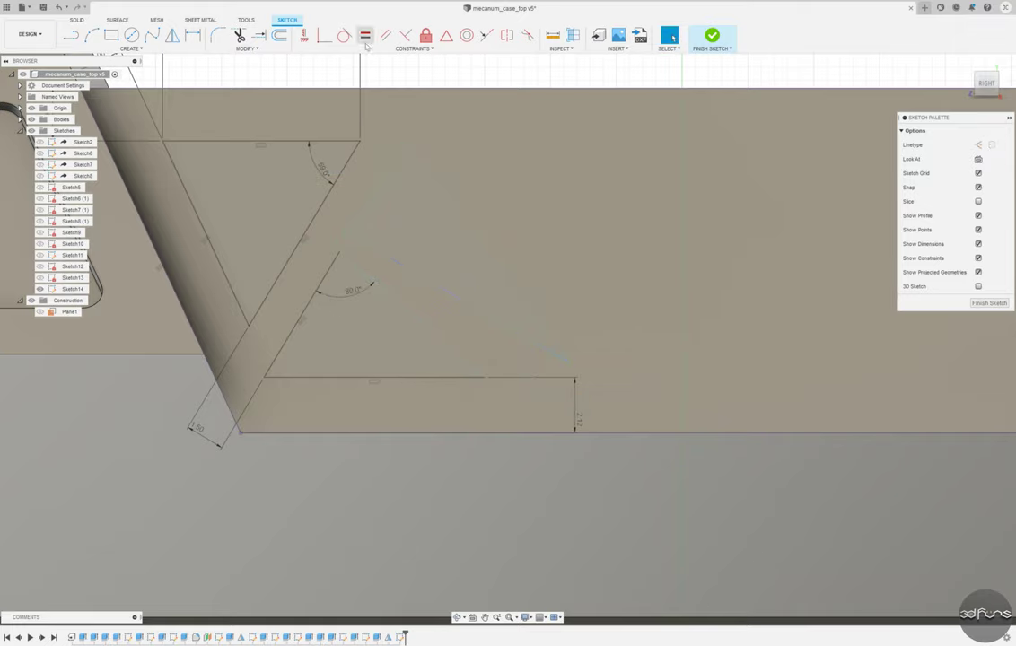
{"action": "left_click", "coordinate": [388, 194]}
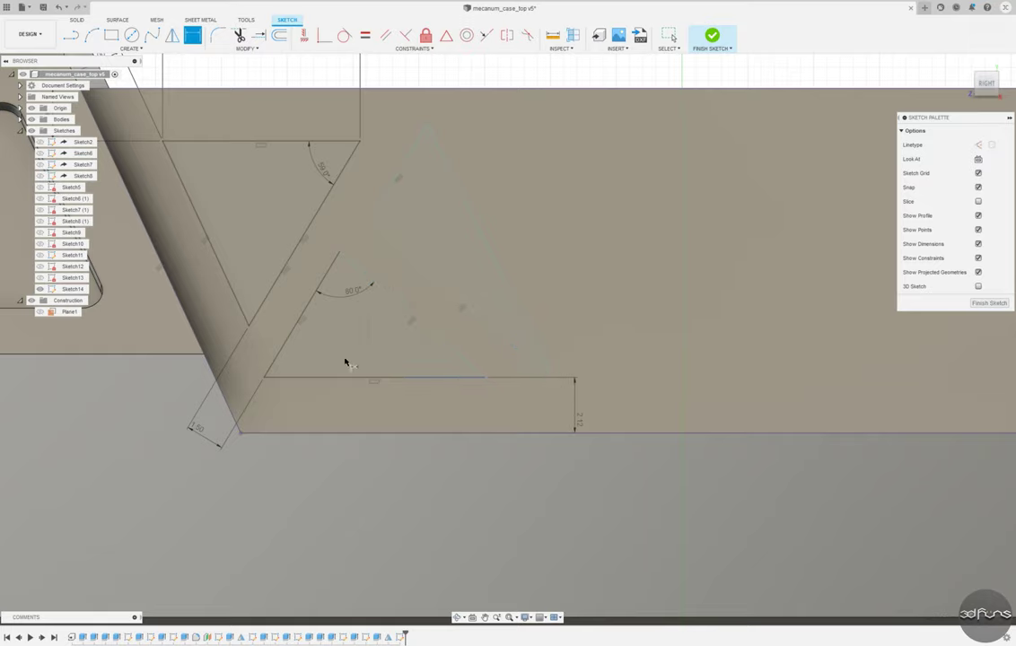
{"action": "left_click", "coordinate": [351, 377]}
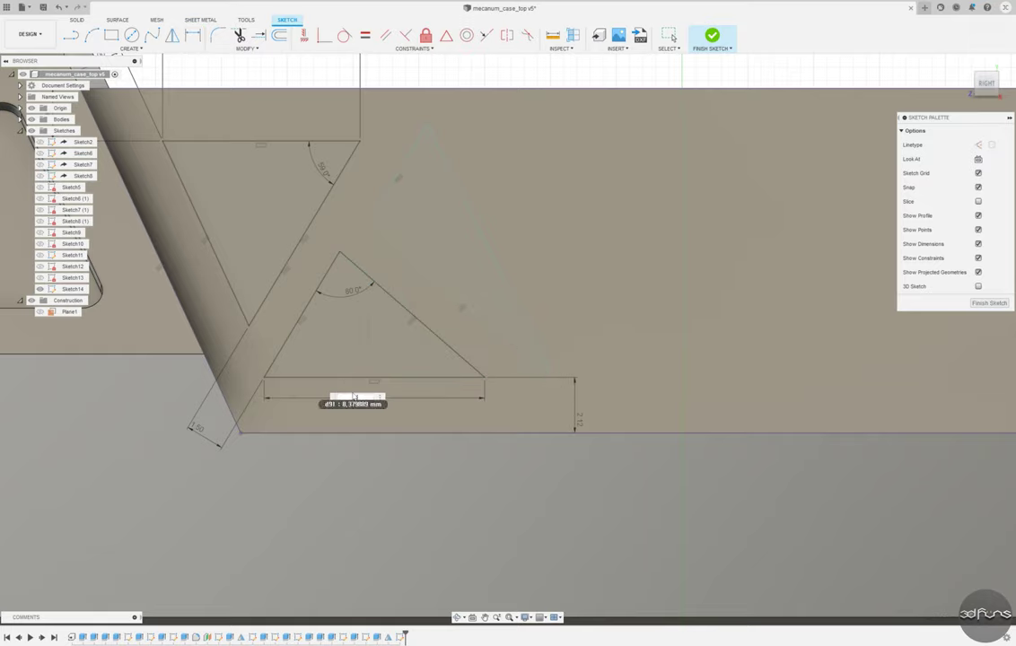
{"action": "type", "text": "6.5"}
{"action": "key", "text": "Return"}
{"action": "key", "text": "o"}
{"action": "left_click", "coordinate": [386, 334]}
Offset the triangle's upper-left edge by 1.50 and add a 53.5° angle dimension.
{"action": "type", "text": "1.5"}
{"action": "key", "text": "Return"}
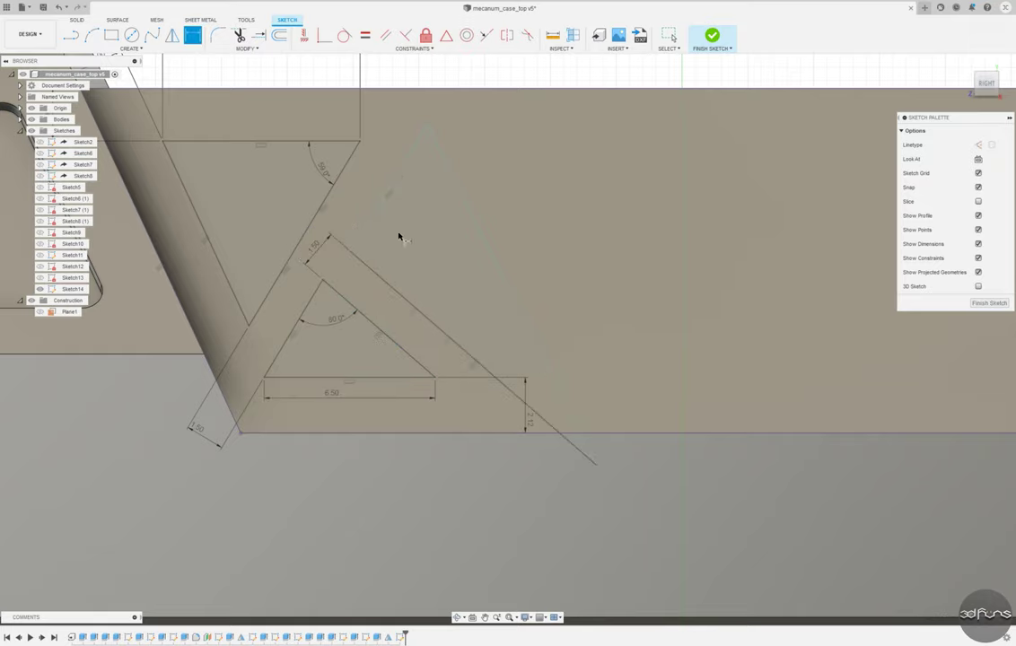
{"action": "middle_click_drag", "start_coordinate": [376, 315], "coordinate": [315, 374]}
{"action": "left_click", "coordinate": [288, 260]}
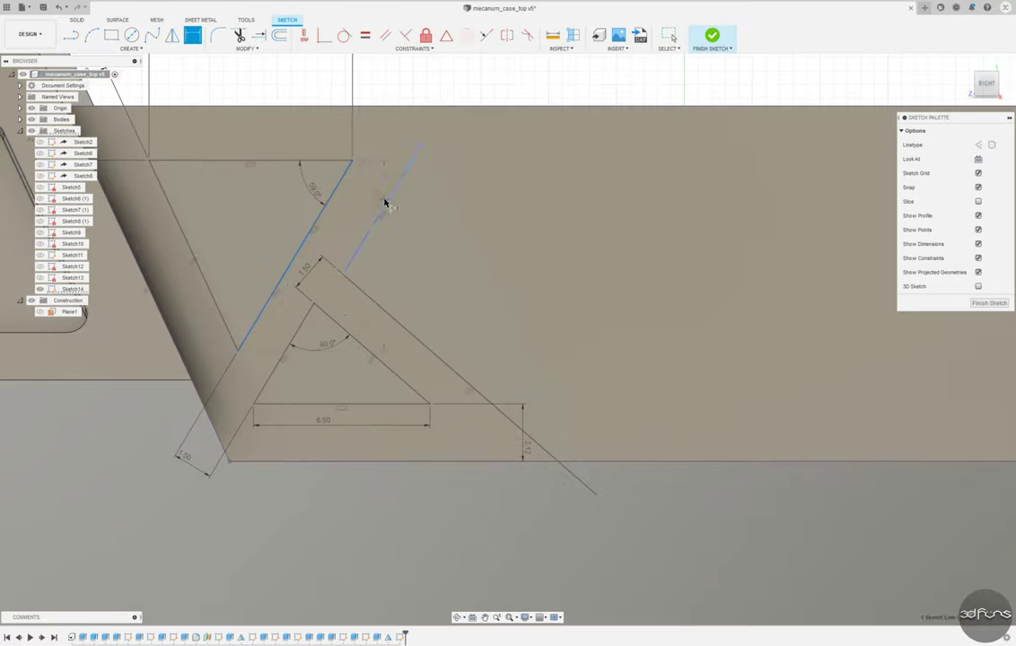
{"action": "left_click", "coordinate": [377, 205]}
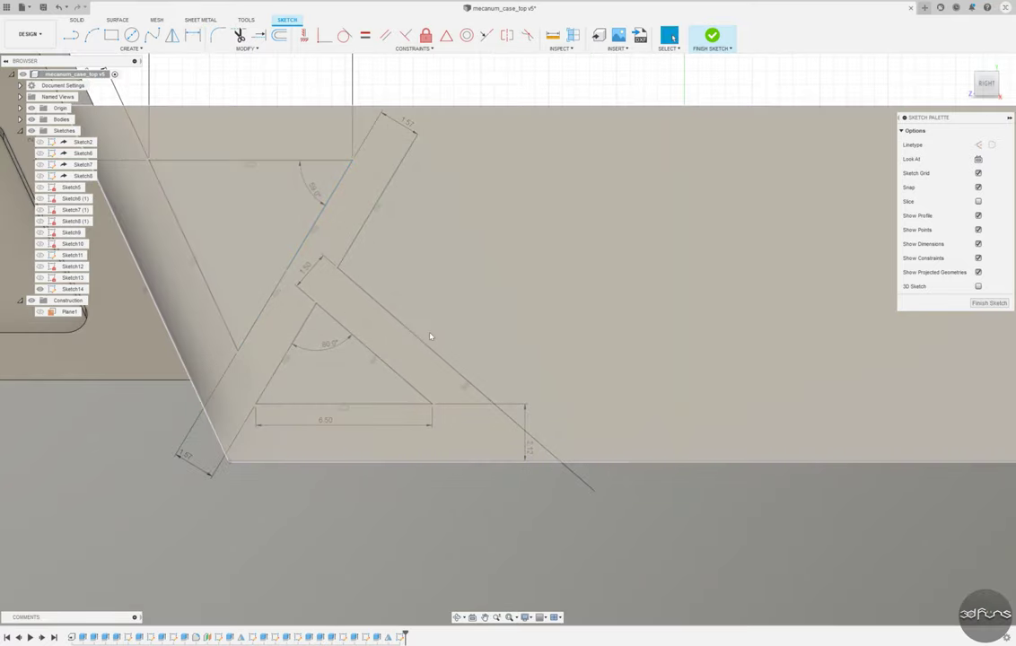
{"action": "key", "text": "d"}
{"action": "left_click", "coordinate": [386, 184]}
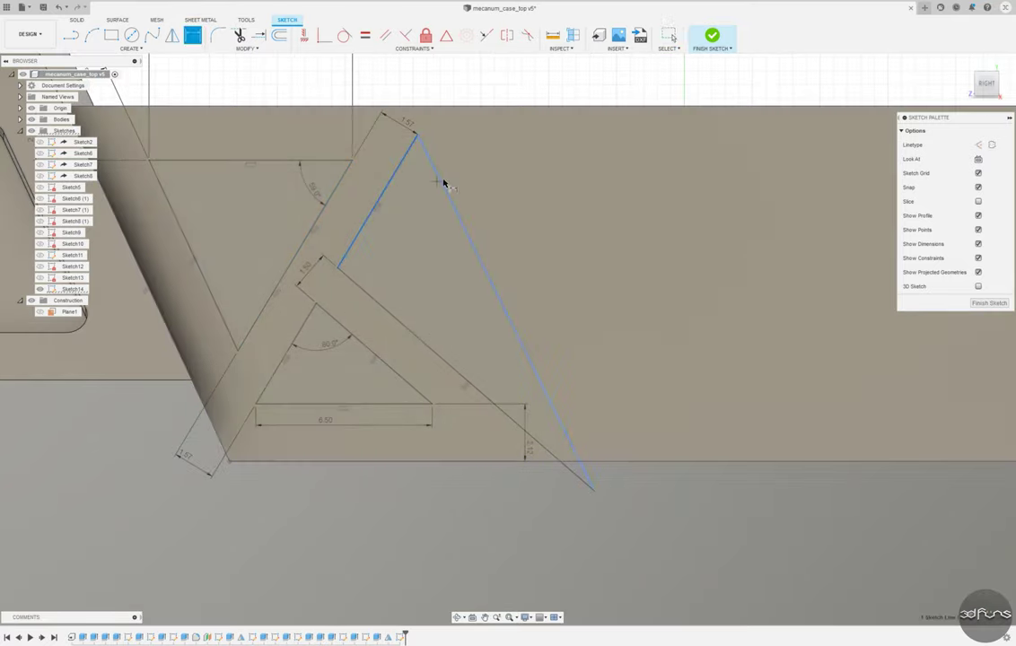
{"action": "left_click", "coordinate": [444, 182]}
{"action": "left_click", "coordinate": [422, 199]}
{"action": "key", "text": "Return"}
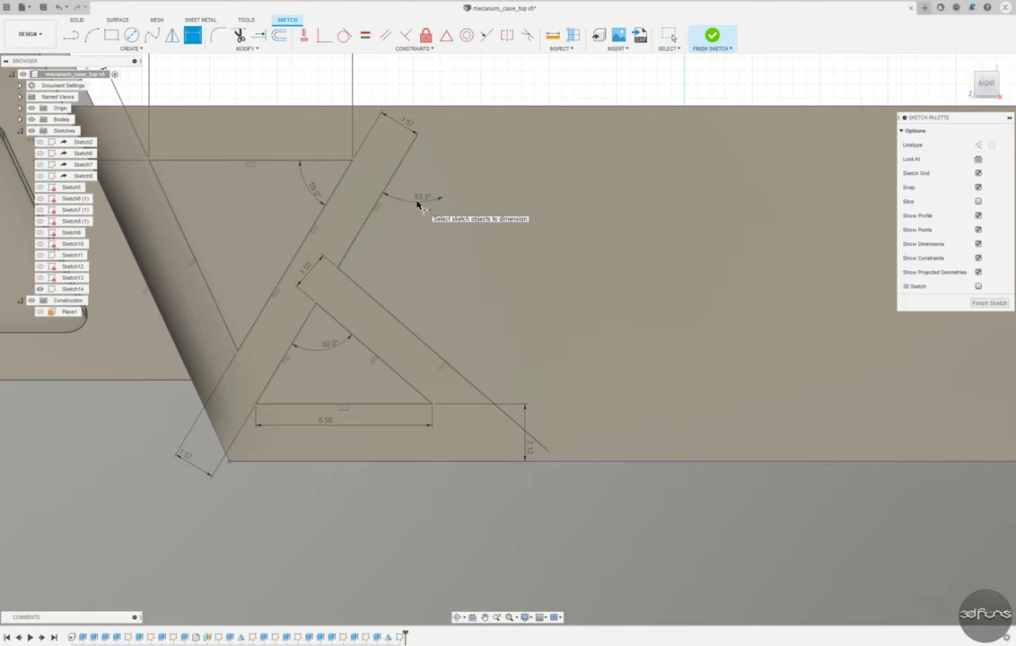
Add a horizontal line at the strip top and make the diagonal collinear with the strip edge.
{"action": "key", "text": "l"}
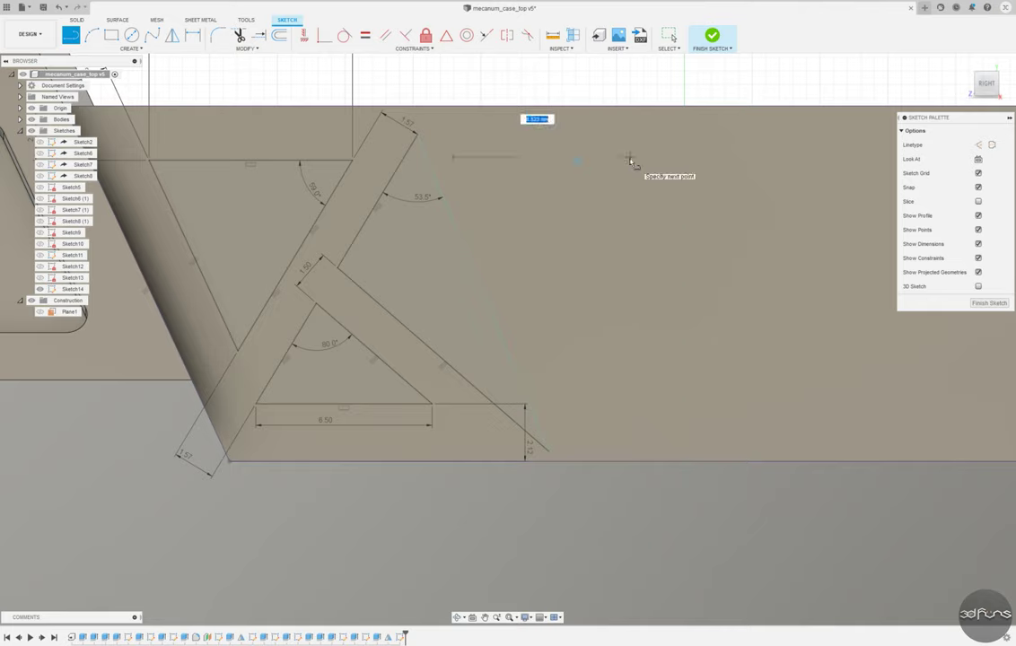
{"action": "left_click", "coordinate": [352, 161]}
{"action": "left_click", "coordinate": [630, 162]}
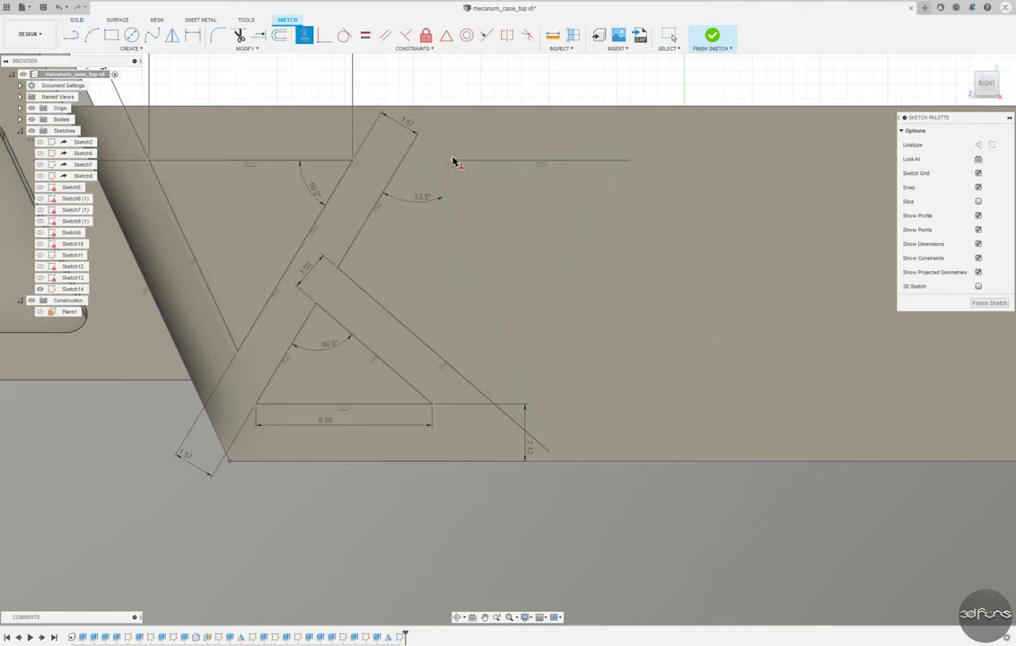
{"action": "left_click", "coordinate": [385, 35]}
{"action": "left_click", "coordinate": [334, 194]}
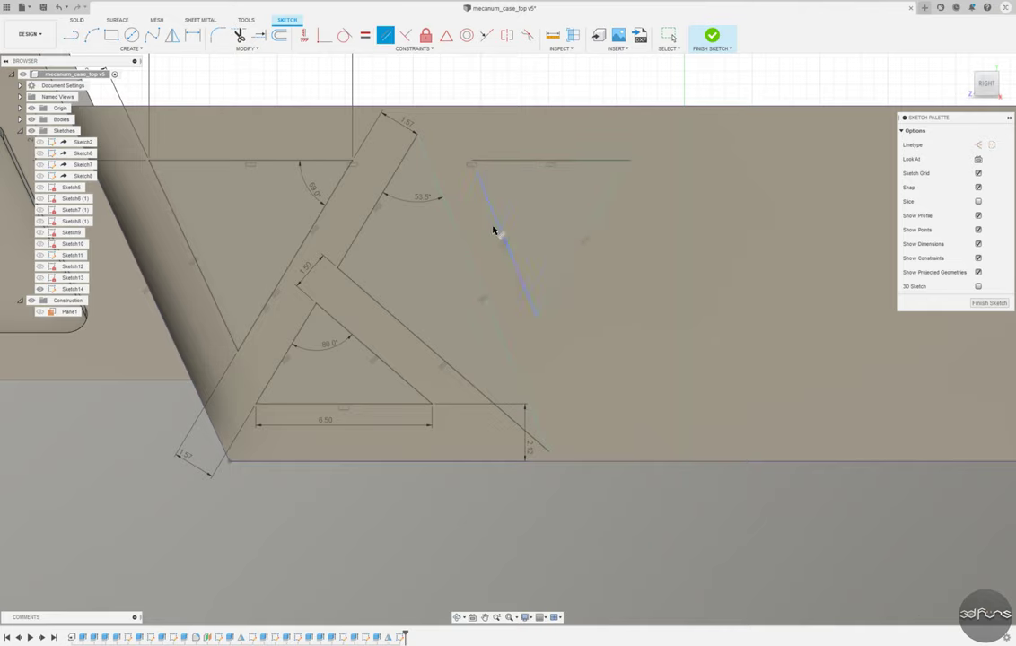
{"action": "left_click", "coordinate": [493, 231]}
{"action": "left_click", "coordinate": [382, 200]}
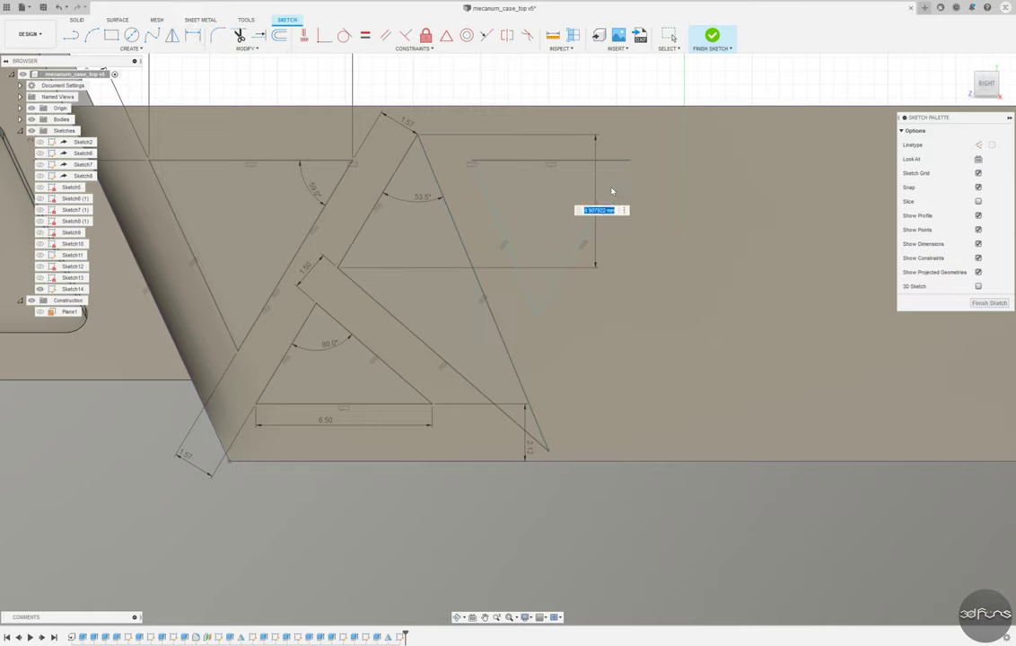
{"action": "key", "text": "ctrl+z"}
Dimension the small triangle with a 4.70 side and a 4.00 top edge.
{"action": "left_click", "coordinate": [590, 234]}
{"action": "left_click", "coordinate": [597, 129]}
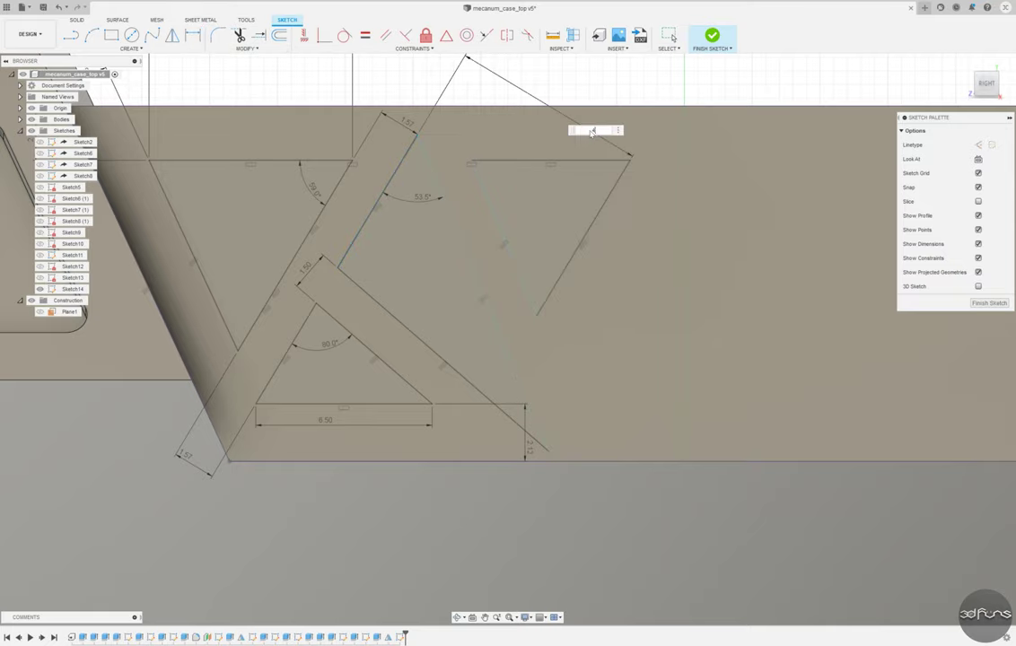
{"action": "type", "text": "4.7"}
{"action": "key", "text": "Return"}
{"action": "left_click", "coordinate": [494, 162]}
{"action": "left_click", "coordinate": [493, 146]}
{"action": "type", "text": "4"}
{"action": "key", "text": "Return"}
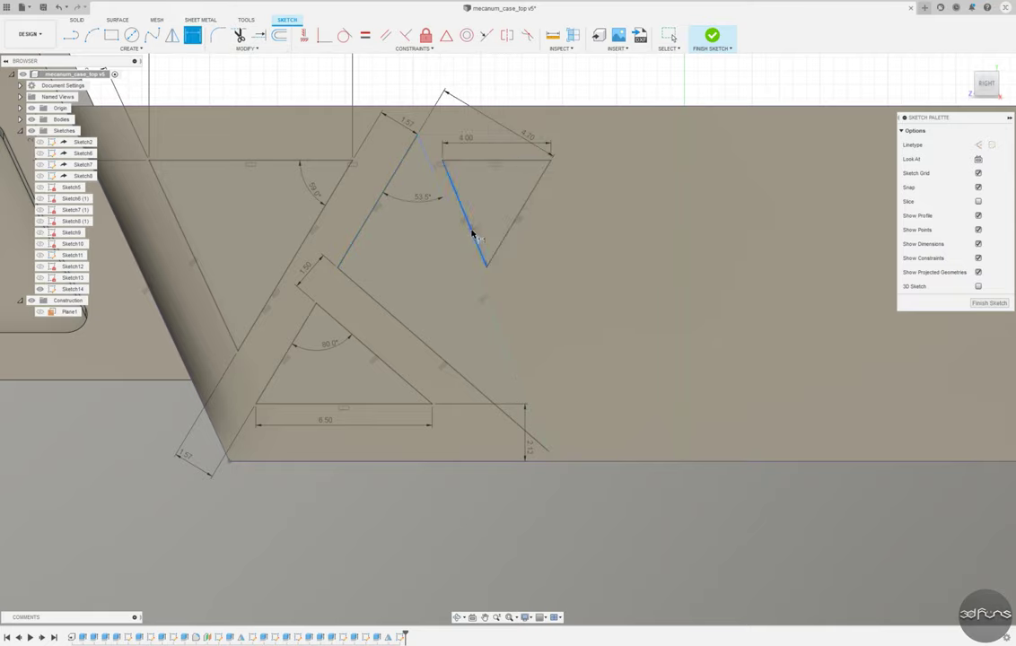
Set a 1.50 gap beside the small triangle's slanted edge and finish the sketch.
{"action": "left_click", "coordinate": [473, 233]}
{"action": "left_click", "coordinate": [588, 324]}
{"action": "type", "text": "1.5"}
{"action": "key", "text": "Return"}
{"action": "key", "text": "Escape"}
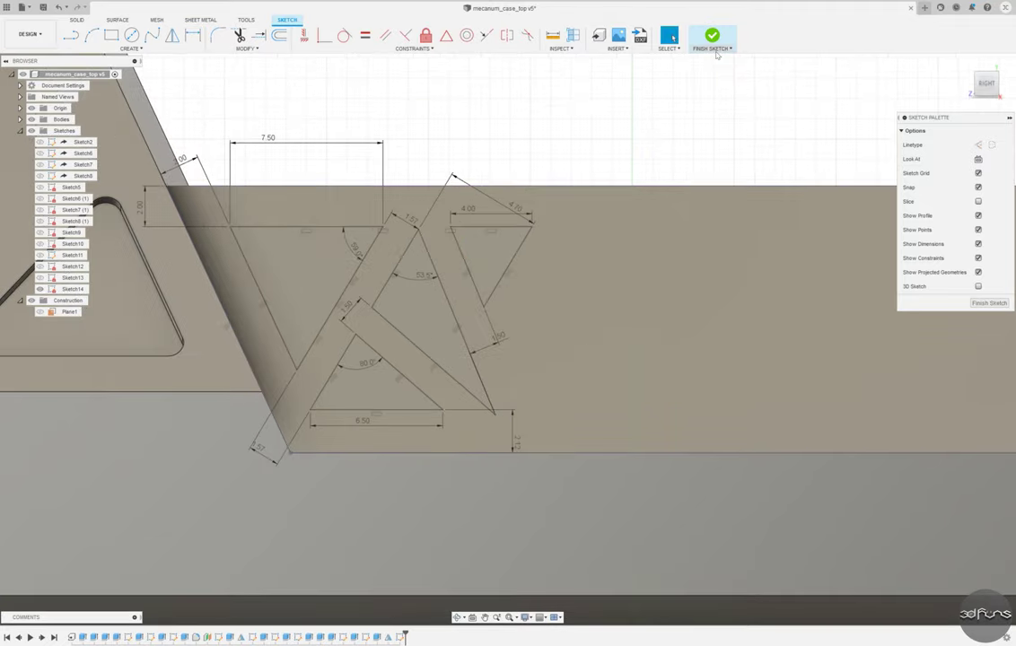
{"action": "left_click", "coordinate": [714, 47]}
Create construction Plane2 on the case side face.
{"action": "left_click", "coordinate": [430, 35]}
{"action": "left_click", "coordinate": [363, 358]}
{"action": "key", "text": "Return"}
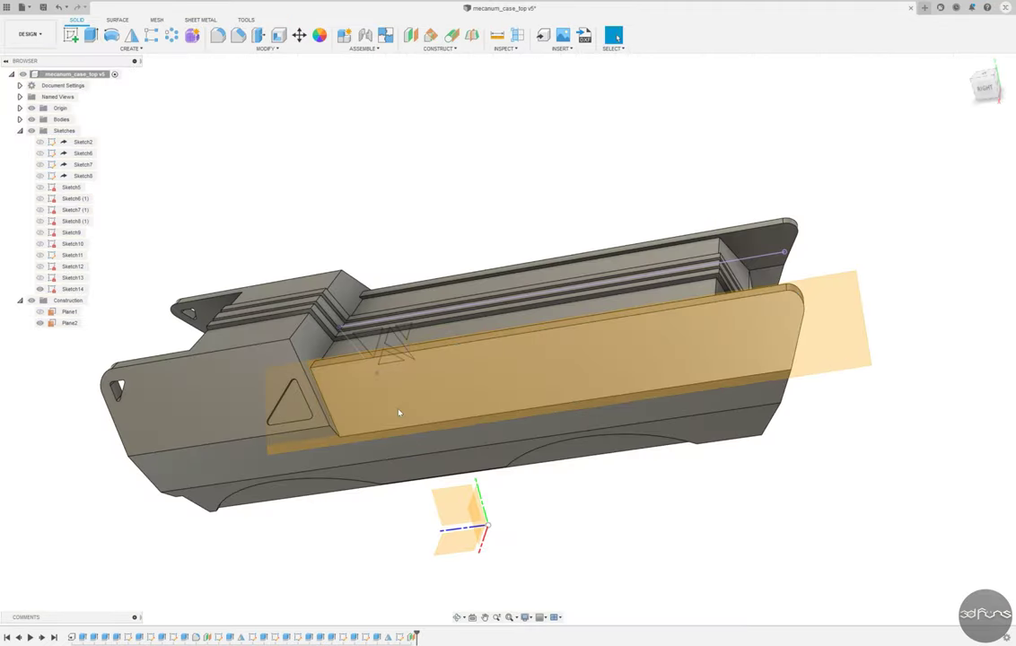
Extrude the four triangle emblem profiles as a cut ending at Plane2.
{"action": "key", "text": "e"}
{"action": "mouse_move", "coordinate": [399, 412]}
{"action": "middle_mouse_down", "text": "shift"}
{"action": "mouse_move", "coordinate": [342, 289]}
{"action": "mouse_move", "coordinate": [457, 190]}
{"action": "middle_mouse_up", "text": "shift"}
{"action": "left_click", "coordinate": [350, 237]}
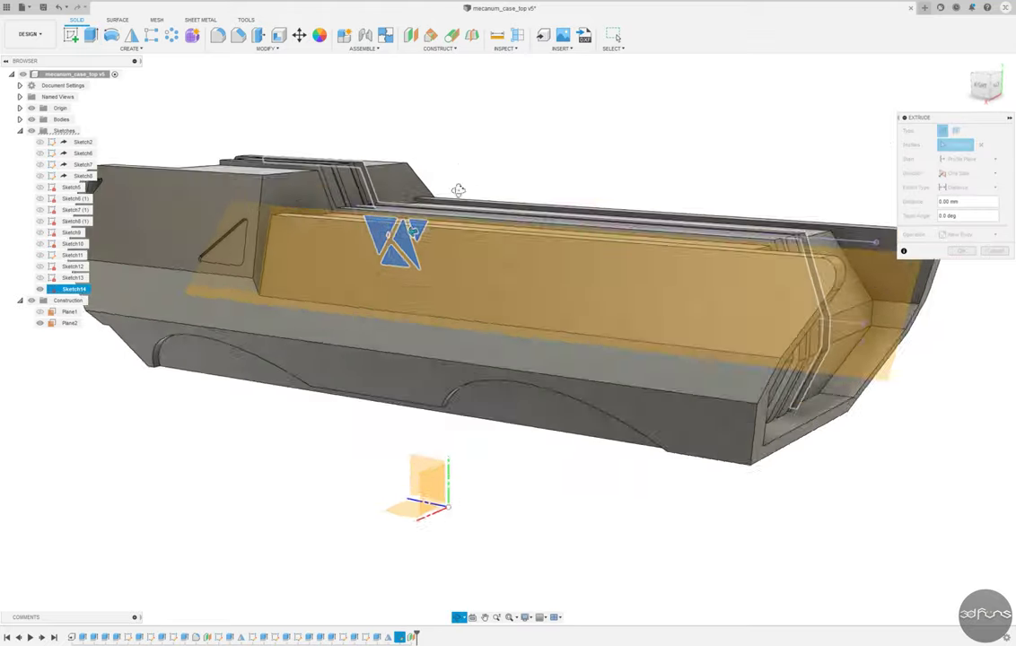
{"action": "left_click", "coordinate": [967, 186]}
{"action": "left_click", "coordinate": [920, 200]}
{"action": "middle_click_drag", "start_coordinate": [808, 206], "coordinate": [269, 233], "text": "shift"}
{"action": "left_click", "coordinate": [302, 219]}
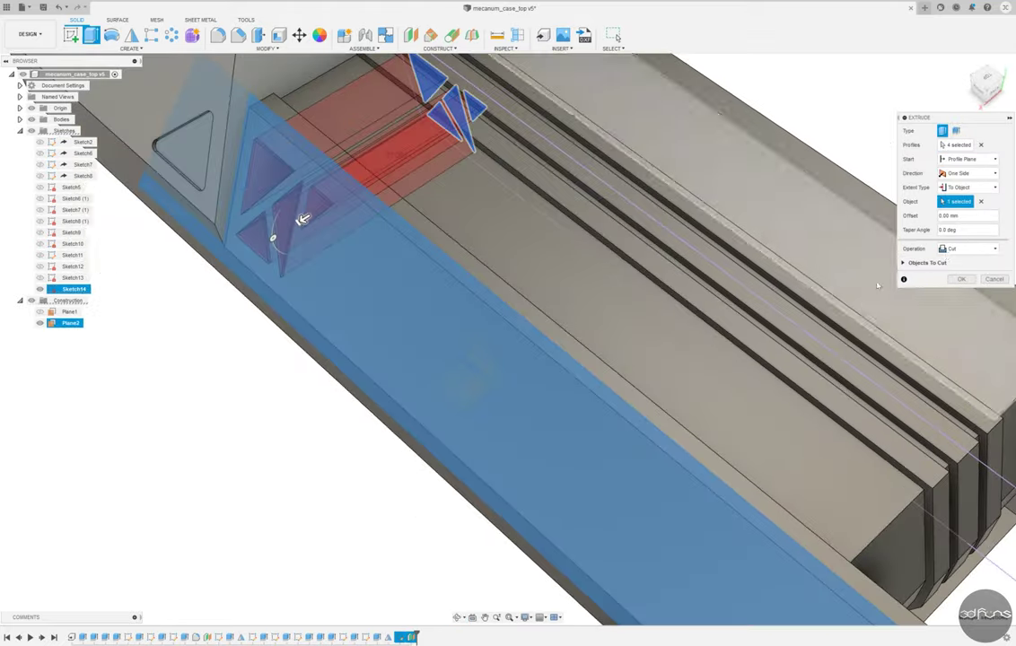
{"action": "left_click", "coordinate": [967, 249]}
{"action": "left_click", "coordinate": [955, 376]}
{"action": "left_click", "coordinate": [961, 279]}
{"action": "mouse_move", "coordinate": [538, 359]}
{"action": "middle_mouse_down", "text": "shift"}
{"action": "mouse_move", "coordinate": [242, 422]}
{"action": "mouse_move", "coordinate": [298, 254]}
{"action": "middle_mouse_up", "text": "shift"}
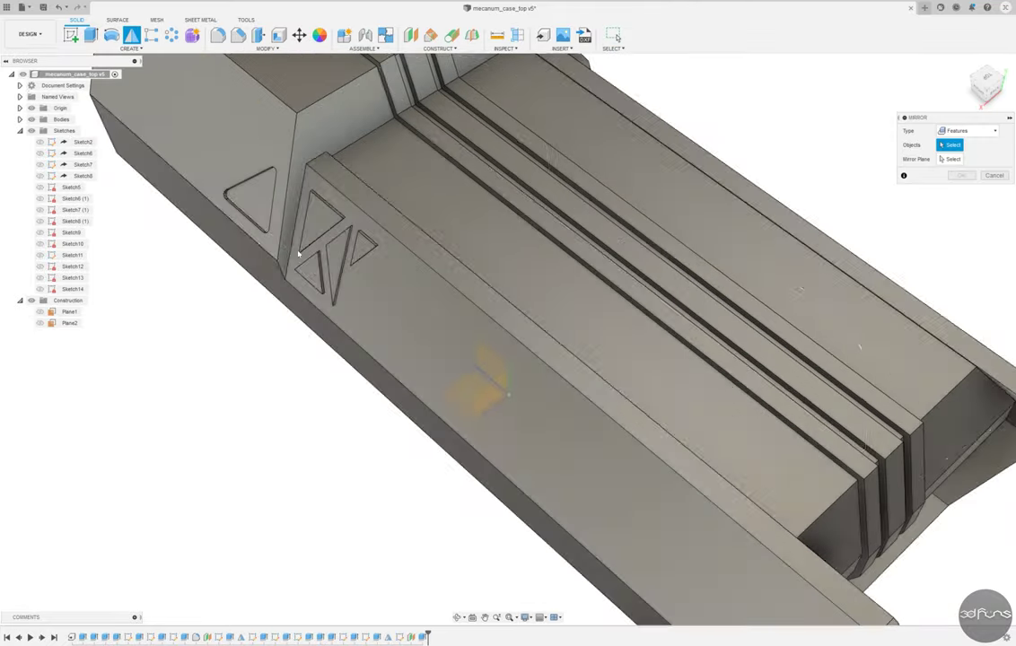
Mirror the triangle emblem cut and begin adding its cutout faces to the mirror.
{"action": "left_click", "coordinate": [299, 254]}
{"action": "left_click", "coordinate": [953, 159]}
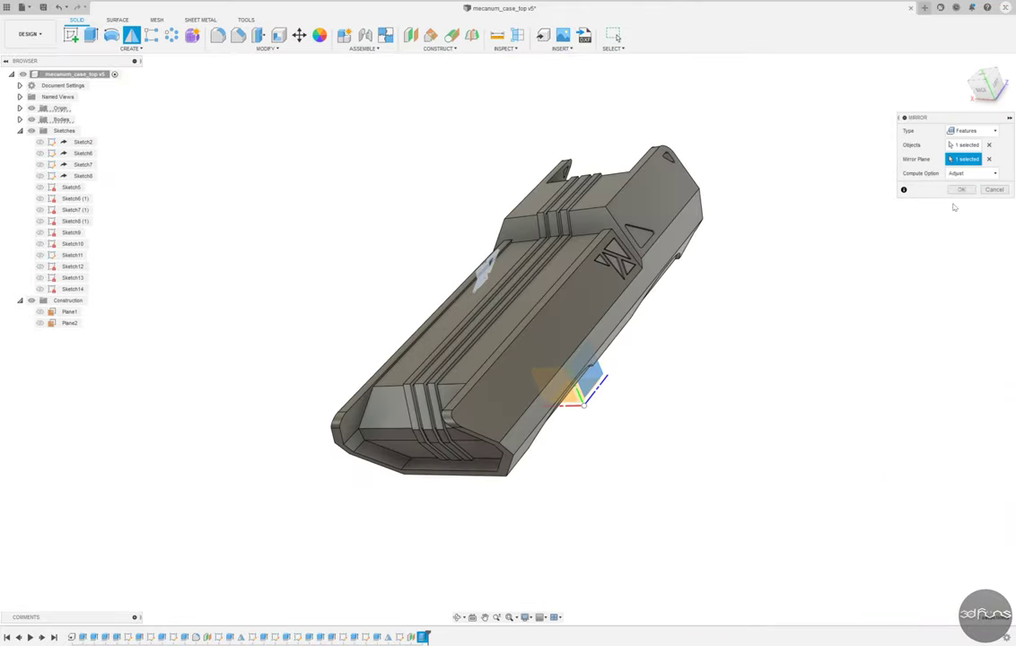
{"action": "left_click", "coordinate": [961, 189]}
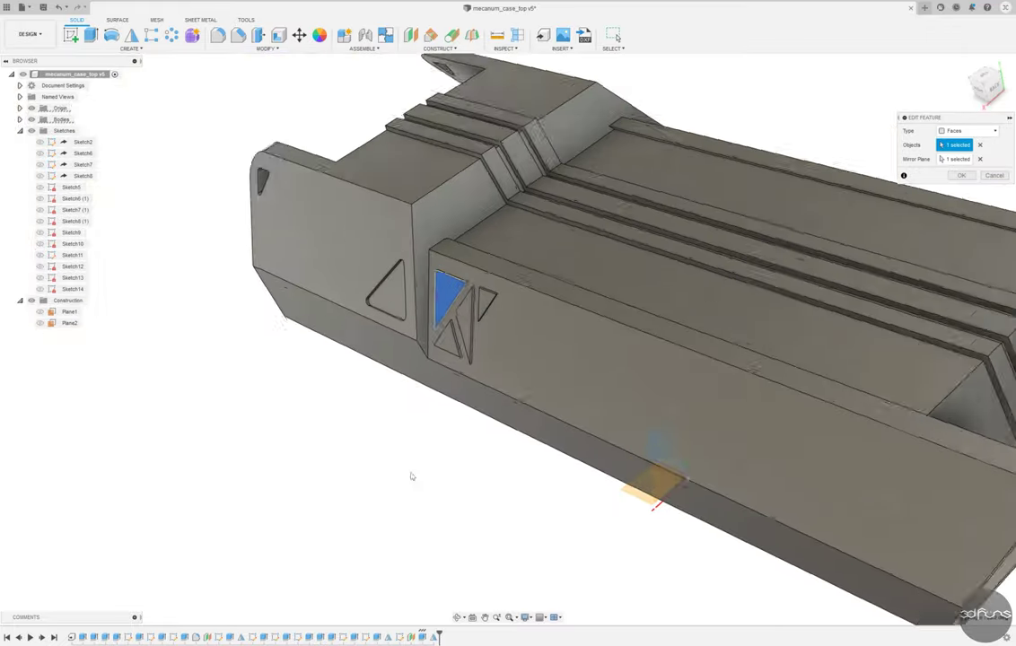
{"action": "scroll", "coordinate": [408, 333], "scroll_direction": "up", "scroll_amount": 5}
{"action": "left_click", "coordinate": [408, 333]}
{"action": "left_click", "coordinate": [544, 227]}
{"action": "left_click", "coordinate": [495, 242]}
{"action": "scroll", "coordinate": [529, 241], "scroll_direction": "up", "scroll_amount": 3}
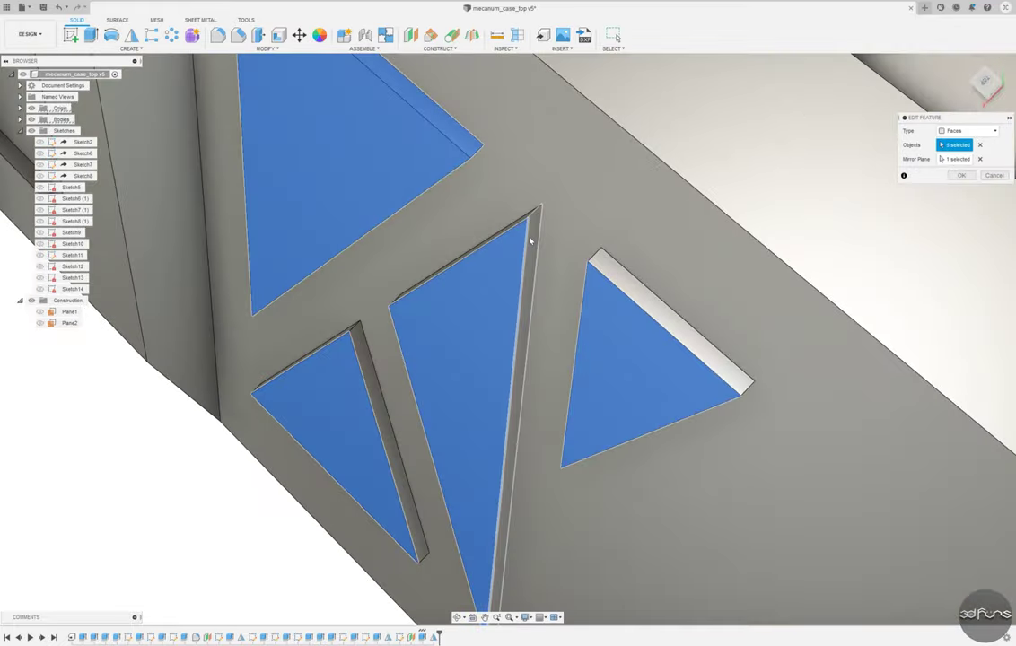
{"action": "left_click", "coordinate": [526, 235]}
{"action": "left_click", "coordinate": [363, 341]}
Add the remaining triangle cutout faces to the mirror feature and confirm it.
{"action": "scroll", "coordinate": [503, 334], "scroll_direction": "down", "scroll_amount": 5}
{"action": "scroll", "coordinate": [386, 362], "scroll_direction": "up", "scroll_amount": 5}
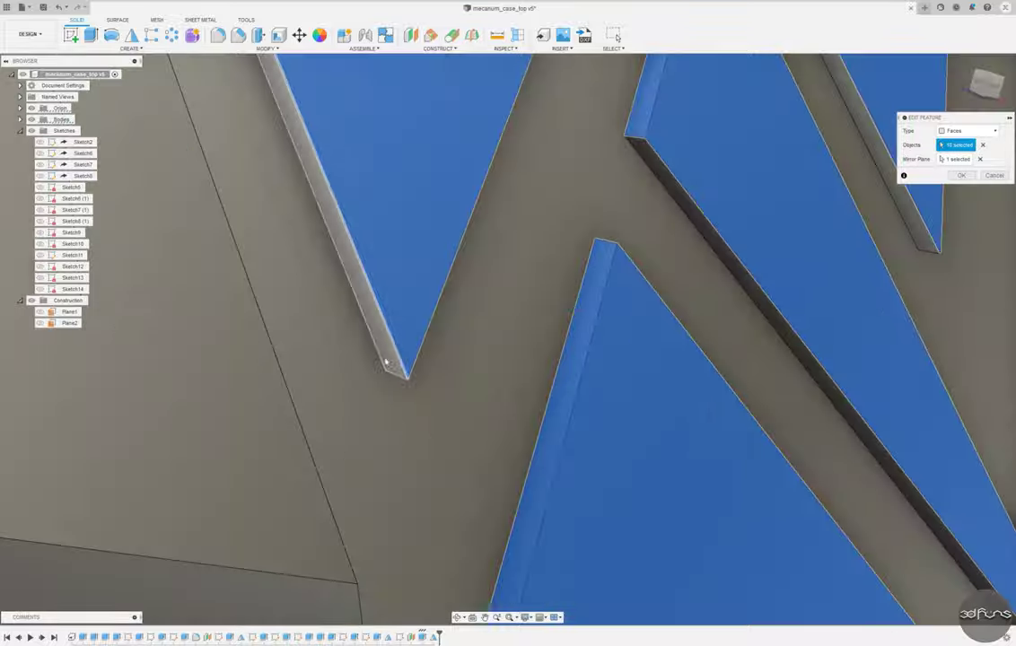
{"action": "scroll", "coordinate": [386, 363], "scroll_direction": "down", "scroll_amount": 5}
{"action": "scroll", "coordinate": [399, 460], "scroll_direction": "up", "scroll_amount": 5}
{"action": "left_click", "coordinate": [399, 460]}
{"action": "scroll", "coordinate": [698, 324], "scroll_direction": "down", "scroll_amount": 3}
{"action": "scroll", "coordinate": [544, 387], "scroll_direction": "up", "scroll_amount": 5}
{"action": "left_click", "coordinate": [544, 387]}
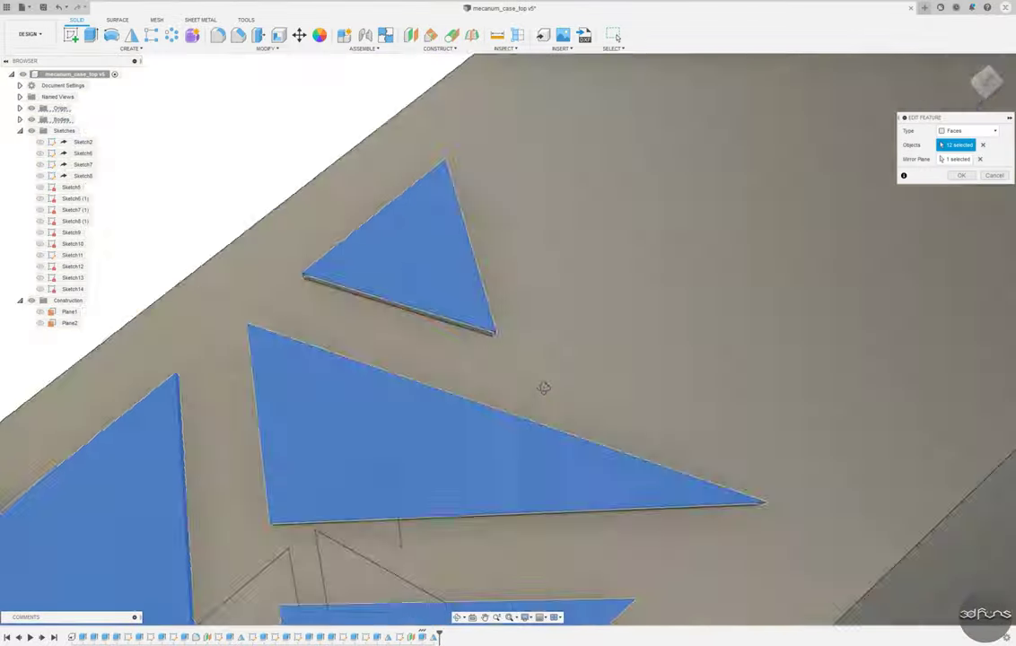
{"action": "scroll", "coordinate": [544, 388], "scroll_direction": "down", "scroll_amount": 3}
{"action": "middle_click_drag", "start_coordinate": [628, 453], "coordinate": [552, 550], "text": "shift"}
{"action": "scroll", "coordinate": [552, 549], "scroll_direction": "up", "scroll_amount": 5}
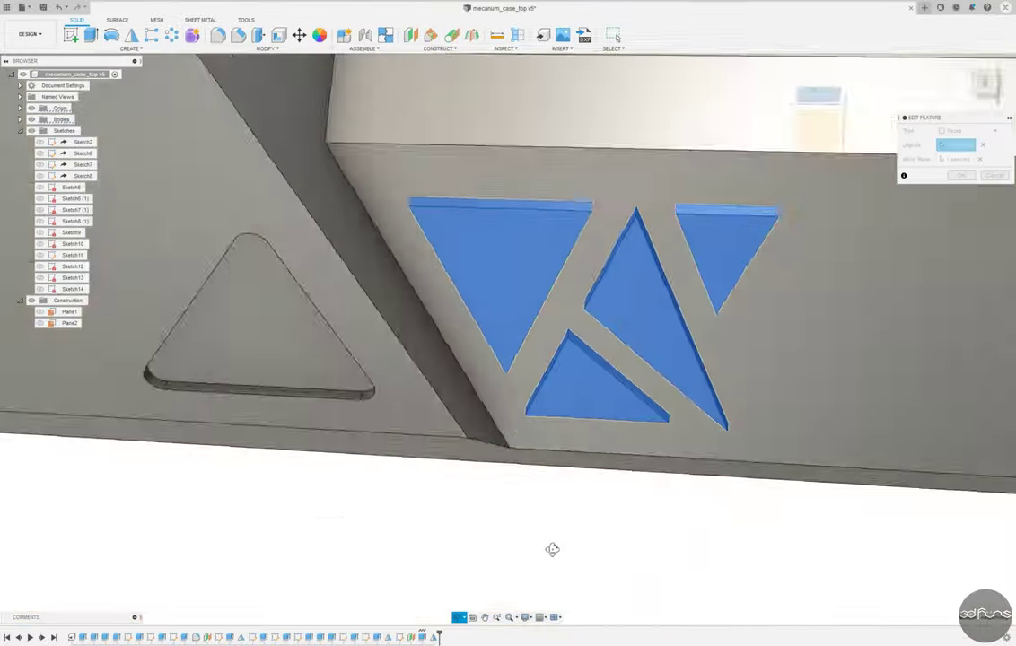
{"action": "scroll", "coordinate": [552, 549], "scroll_direction": "down", "scroll_amount": 5}
{"action": "scroll", "coordinate": [520, 318], "scroll_direction": "up", "scroll_amount": 5}
{"action": "left_click", "coordinate": [494, 265]}
{"action": "key", "text": "Return"}
Orbit around the case to inspect the engraved cutouts on the side wall.
{"action": "middle_click_drag", "start_coordinate": [508, 324], "coordinate": [788, 434], "text": "shift"}
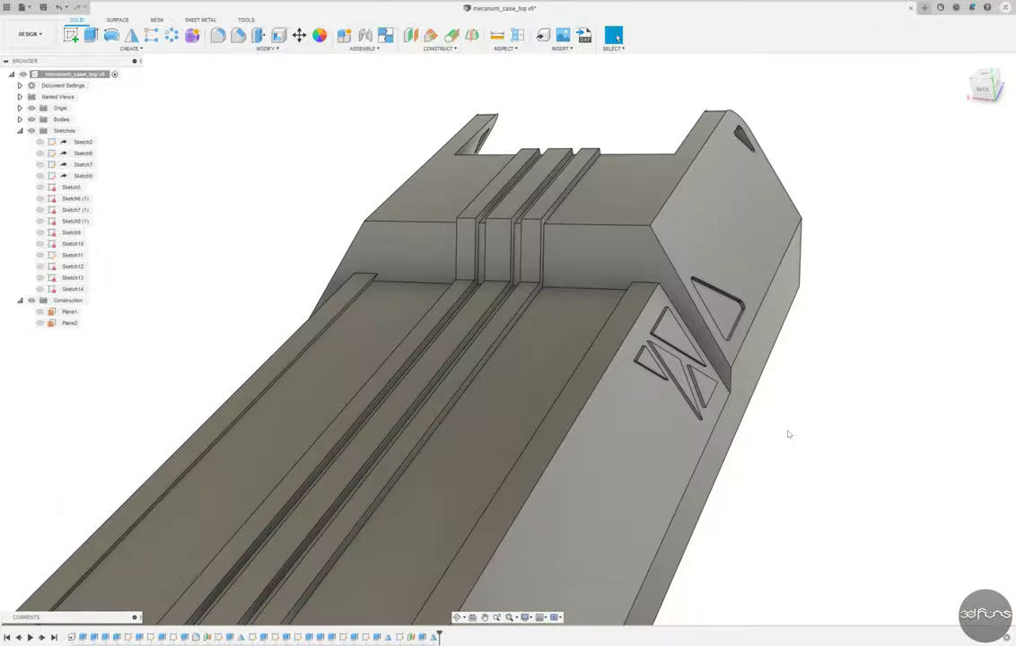
{"action": "scroll", "coordinate": [788, 435], "scroll_direction": "down", "scroll_amount": 5}
{"action": "mouse_move", "coordinate": [513, 386]}
{"action": "middle_mouse_down", "text": "shift"}
{"action": "mouse_move", "coordinate": [528, 294]}
{"action": "mouse_move", "coordinate": [474, 243]}
{"action": "middle_mouse_up", "text": "shift"}
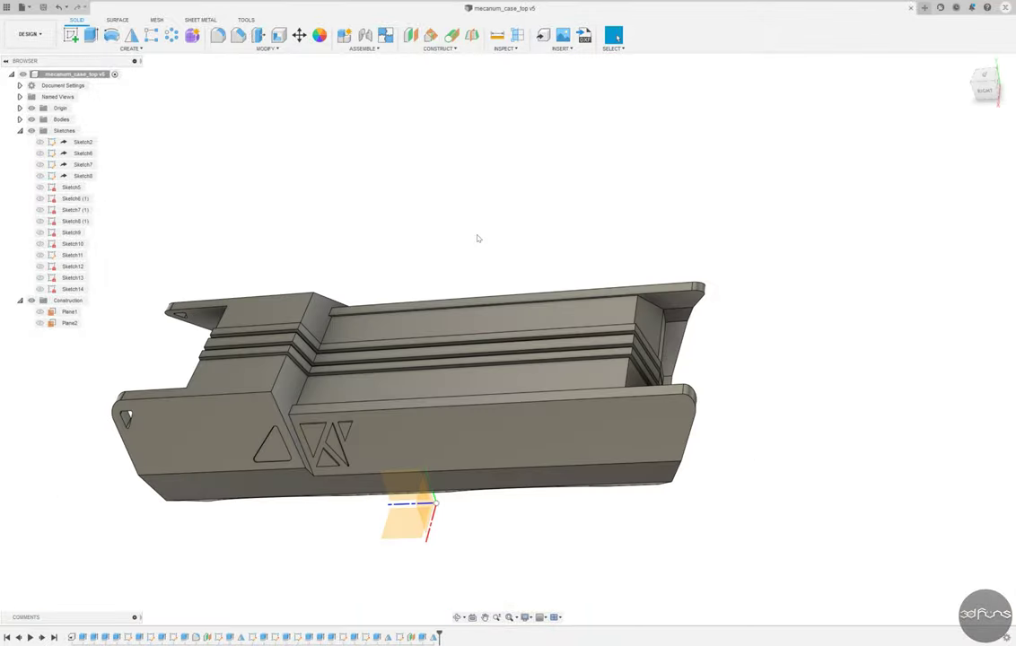
{"action": "mouse_move", "coordinate": [477, 239]}
{"action": "middle_mouse_down", "text": "shift"}
{"action": "mouse_move", "coordinate": [427, 413]}
{"action": "mouse_move", "coordinate": [529, 561]}
{"action": "middle_mouse_up", "text": "shift"}
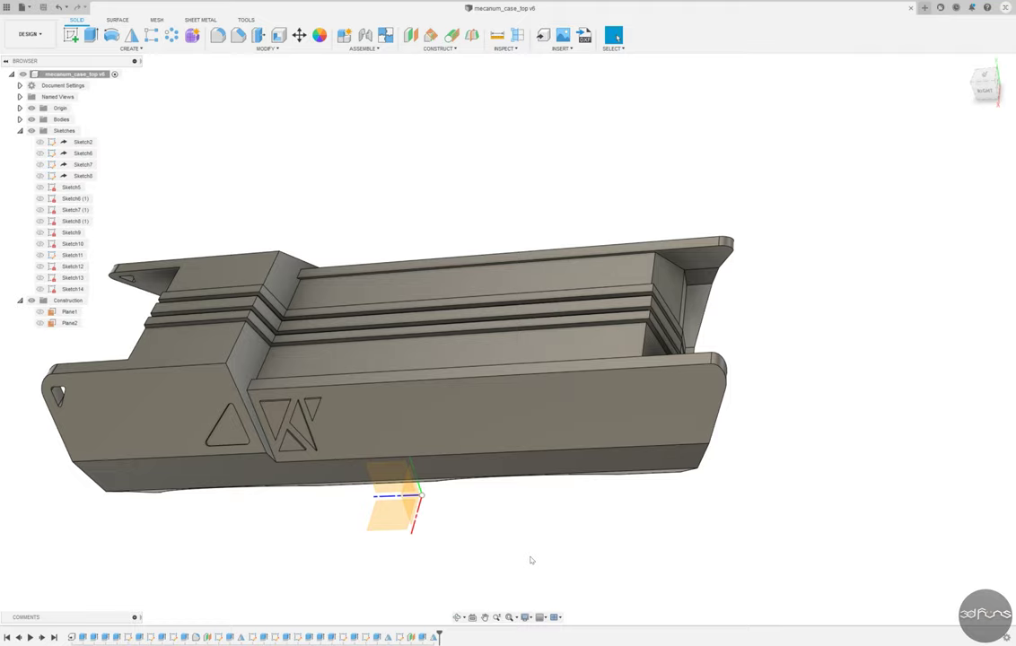
{"action": "mouse_move", "coordinate": [530, 560]}
{"action": "middle_mouse_down", "text": "shift"}
{"action": "mouse_move", "coordinate": [692, 486]}
{"action": "mouse_move", "coordinate": [626, 492]}
{"action": "middle_mouse_up", "text": "shift"}
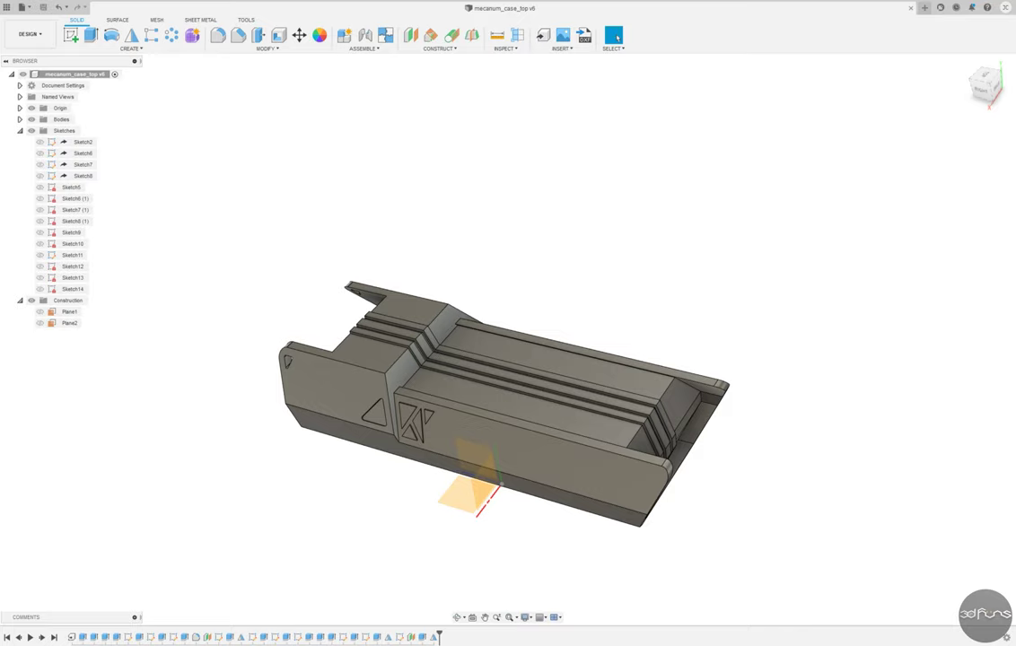
Start a new sketch on Plane2 on the case side.
{"action": "left_click", "coordinate": [467, 492]}
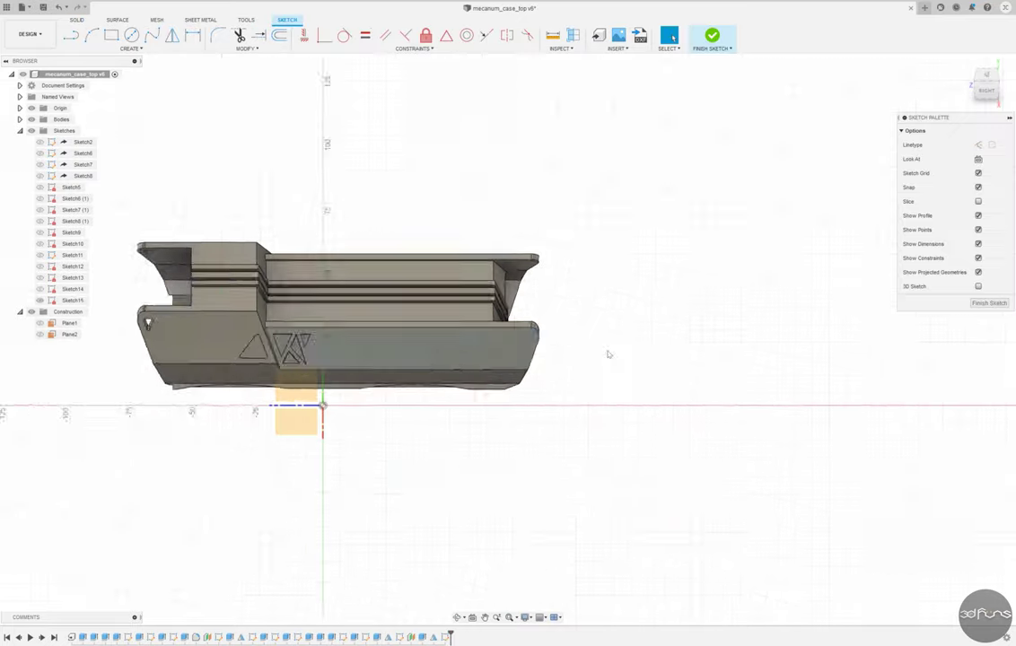
{"action": "scroll", "coordinate": [495, 351], "scroll_direction": "up", "scroll_amount": 5}
{"action": "scroll", "coordinate": [441, 353], "scroll_direction": "up", "scroll_amount": 3}
{"action": "scroll", "coordinate": [441, 353], "scroll_direction": "up", "scroll_amount": 1}
Draw the closed V-bottomed chevron outline with the Line tool.
{"action": "key", "text": "l"}
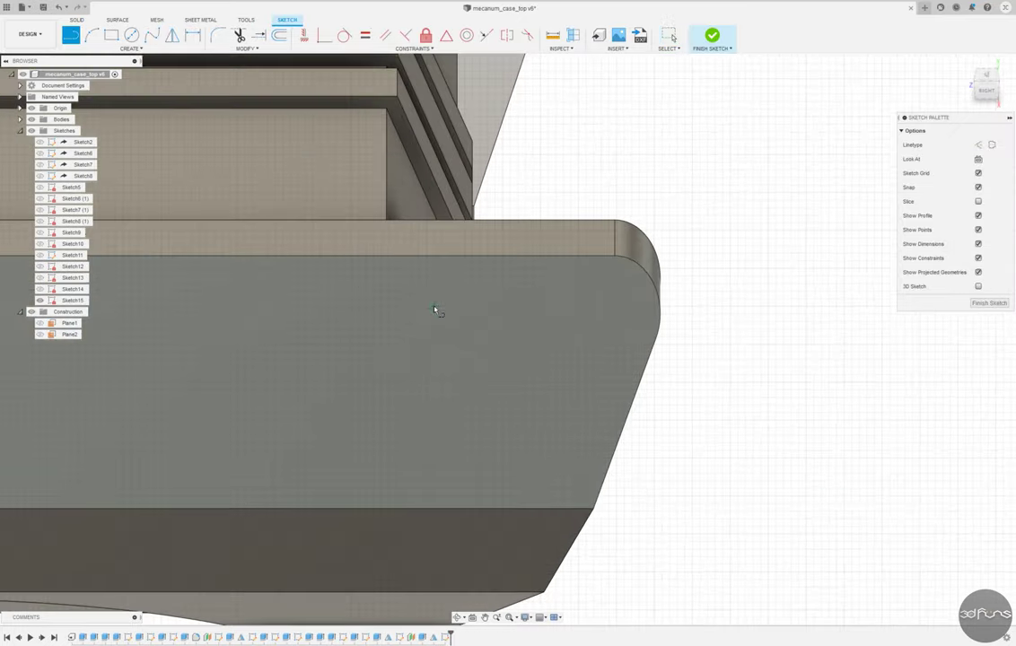
{"action": "left_click", "coordinate": [434, 307]}
{"action": "left_click", "coordinate": [435, 352]}
{"action": "left_click", "coordinate": [473, 367]}
{"action": "left_click", "coordinate": [512, 352]}
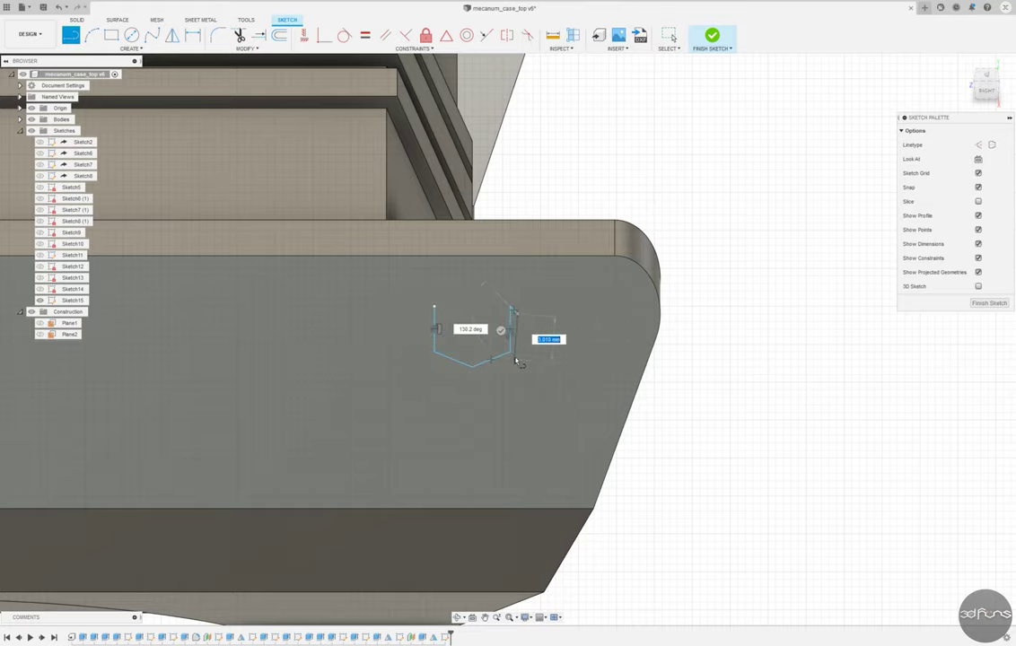
{"action": "left_click", "coordinate": [516, 365]}
{"action": "left_click", "coordinate": [473, 380]}
{"action": "left_click", "coordinate": [428, 366]}
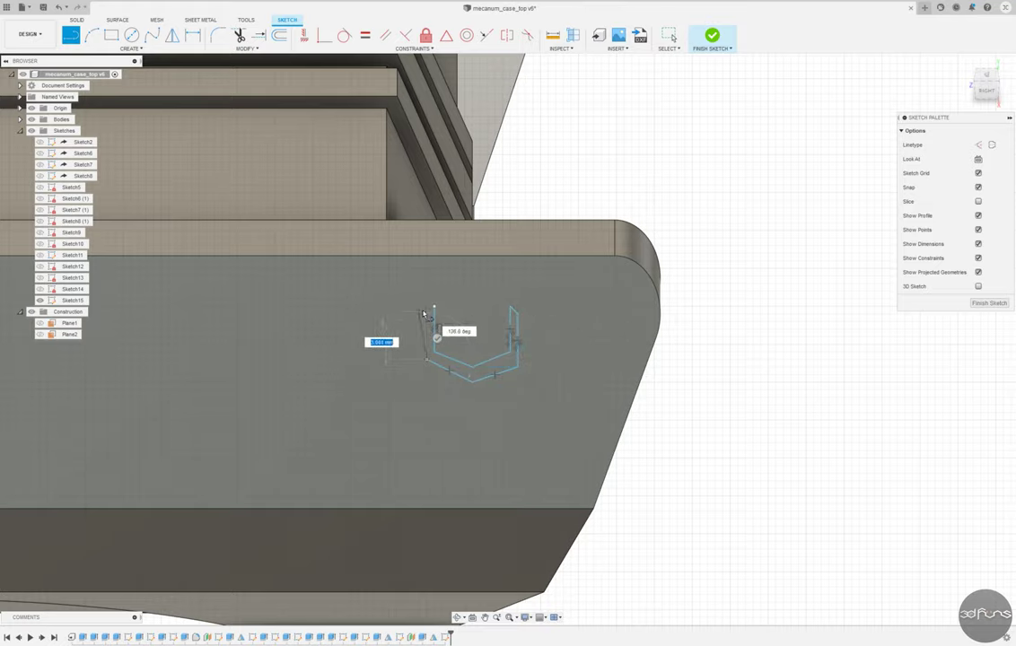
{"action": "left_click", "coordinate": [433, 308]}
{"action": "scroll", "coordinate": [475, 395], "scroll_direction": "up", "scroll_amount": 3}
{"action": "left_click", "coordinate": [385, 35]}
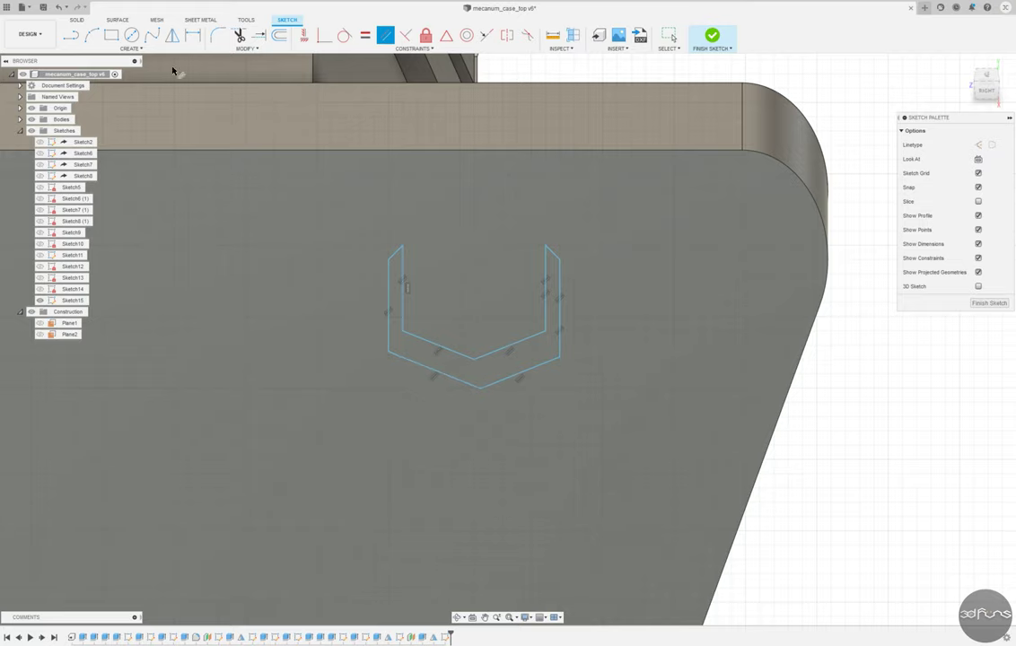
Dimension the chevron's left and right wall thicknesses as 0.49 and 0.68.
{"action": "left_click", "coordinate": [192, 35]}
{"action": "left_click", "coordinate": [480, 387]}
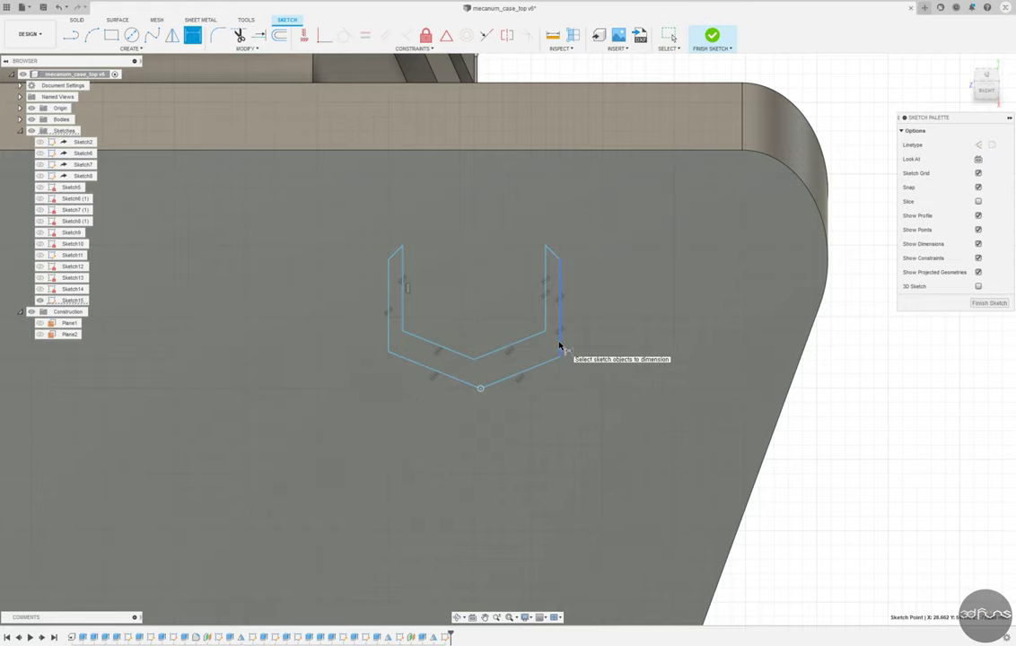
{"action": "left_click", "coordinate": [390, 276]}
{"action": "left_click", "coordinate": [390, 276]}
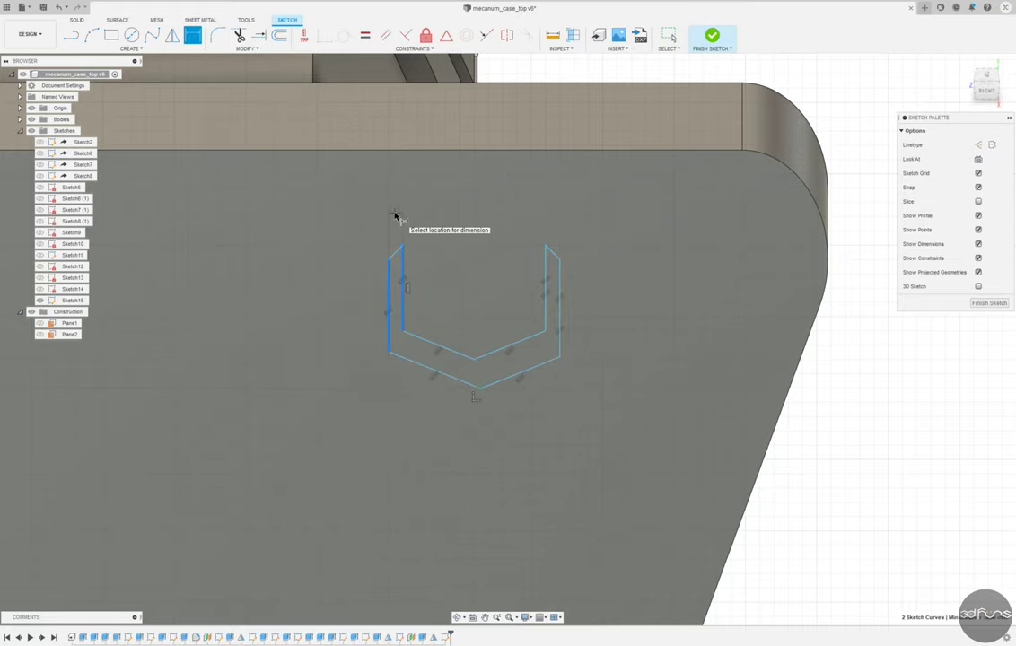
{"action": "left_click", "coordinate": [395, 216]}
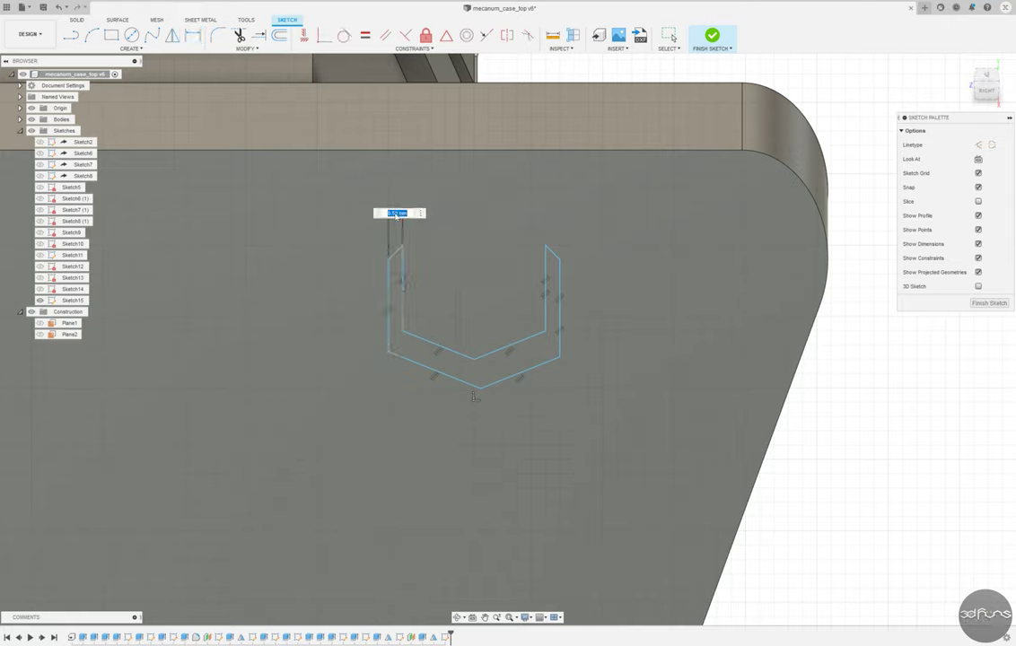
{"action": "key", "text": "Return"}
{"action": "left_click", "coordinate": [545, 287]}
{"action": "left_click", "coordinate": [559, 305]}
{"action": "left_click", "coordinate": [581, 220]}
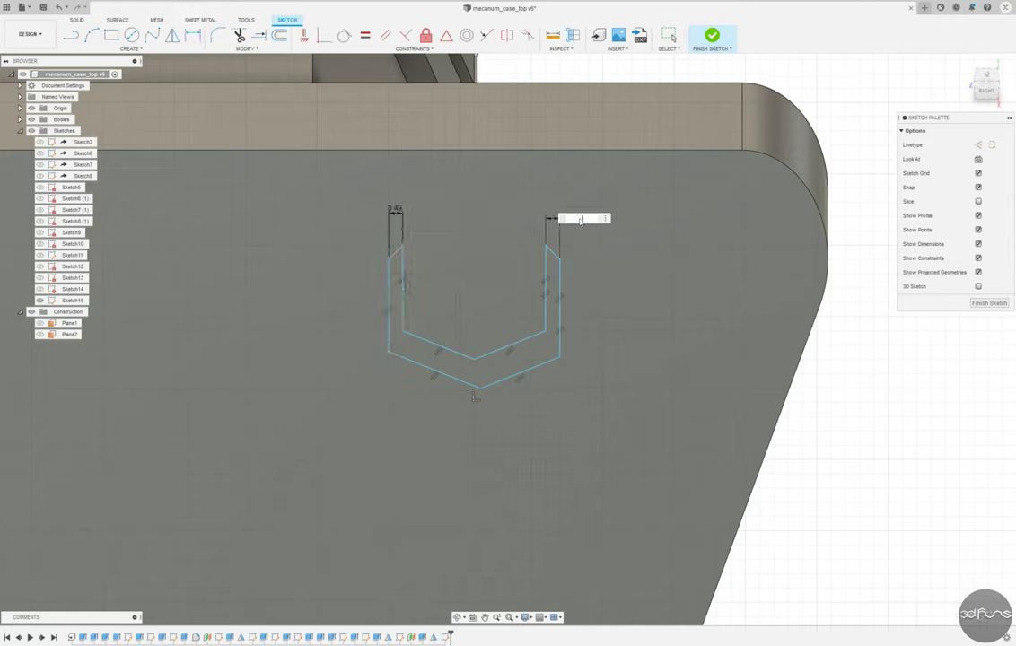
{"action": "key", "text": "Return"}
Dimension the spacing between the lower-right and lower-left diagonal edges.
{"action": "left_click", "coordinate": [534, 335]}
{"action": "left_click", "coordinate": [552, 347]}
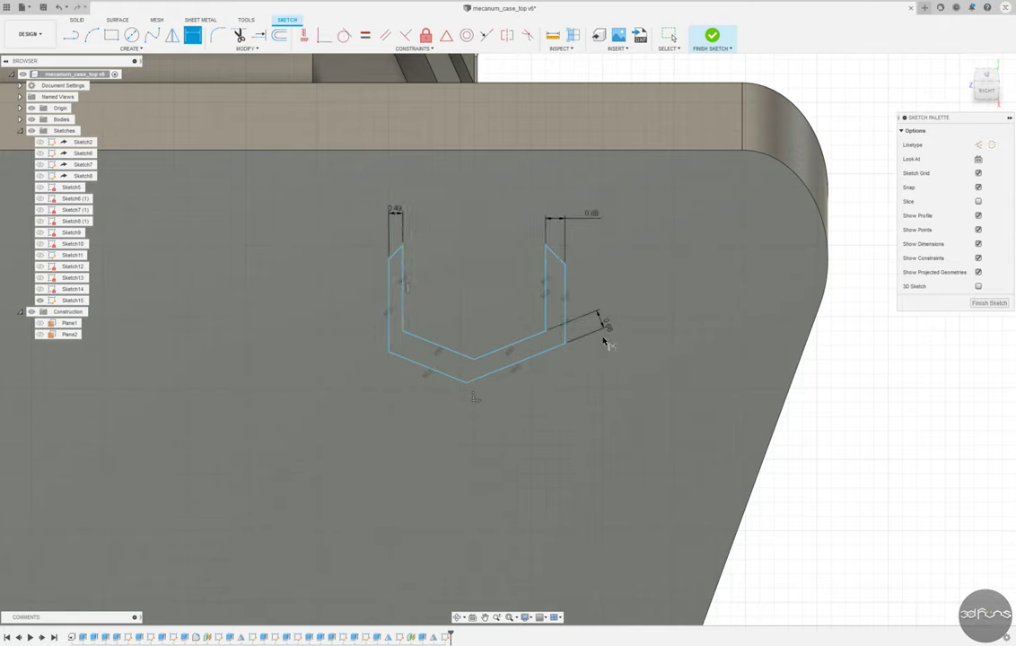
{"action": "left_click", "coordinate": [585, 347]}
{"action": "left_click", "coordinate": [408, 335]}
{"action": "left_click", "coordinate": [419, 359]}
{"action": "left_click", "coordinate": [352, 324]}
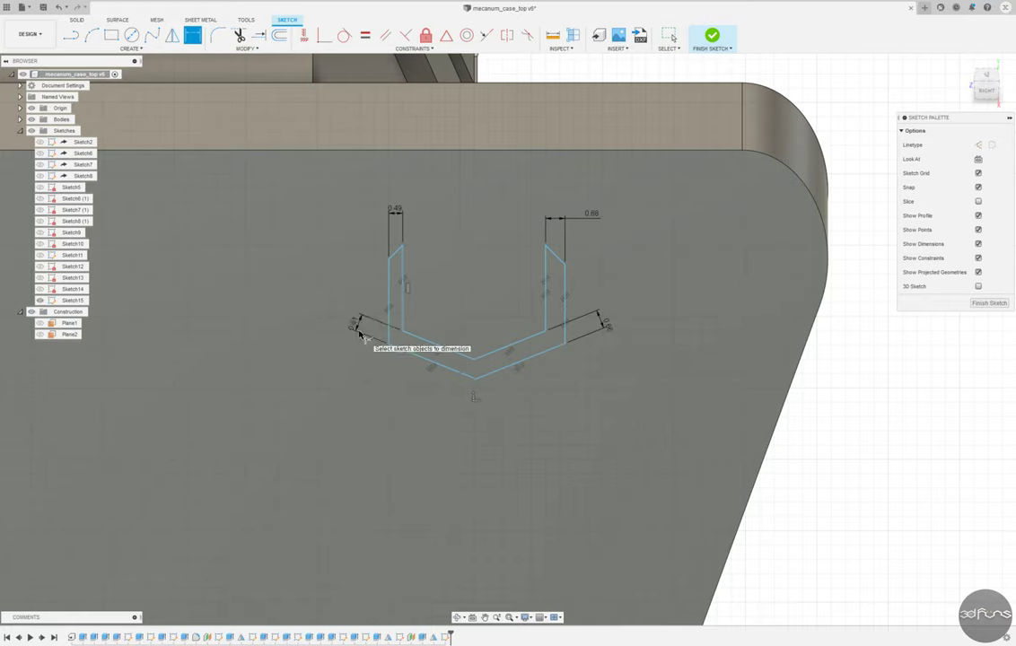
{"action": "key", "text": "Return"}
Set the chevron's left and right half widths to 2.44 and 2.60.
{"action": "left_click", "coordinate": [473, 378]}
{"action": "left_click", "coordinate": [389, 316]}
{"action": "left_click", "coordinate": [431, 409]}
{"action": "key", "text": "Return"}
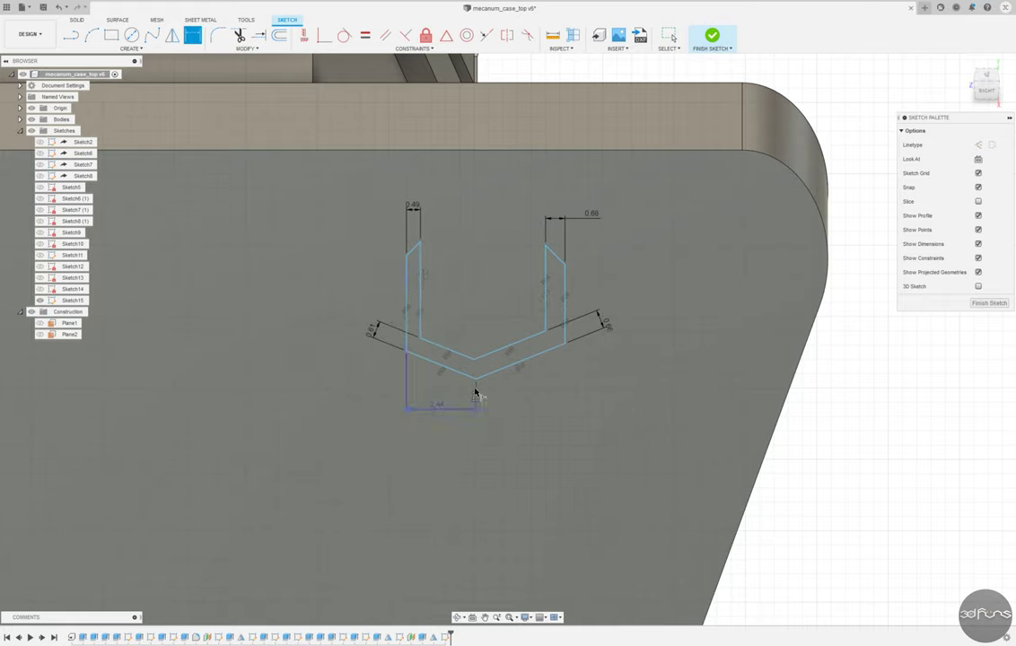
{"action": "left_click", "coordinate": [476, 379]}
{"action": "left_click", "coordinate": [564, 305]}
{"action": "left_click", "coordinate": [523, 408]}
{"action": "type", "text": "2.6"}
{"action": "key", "text": "Return"}
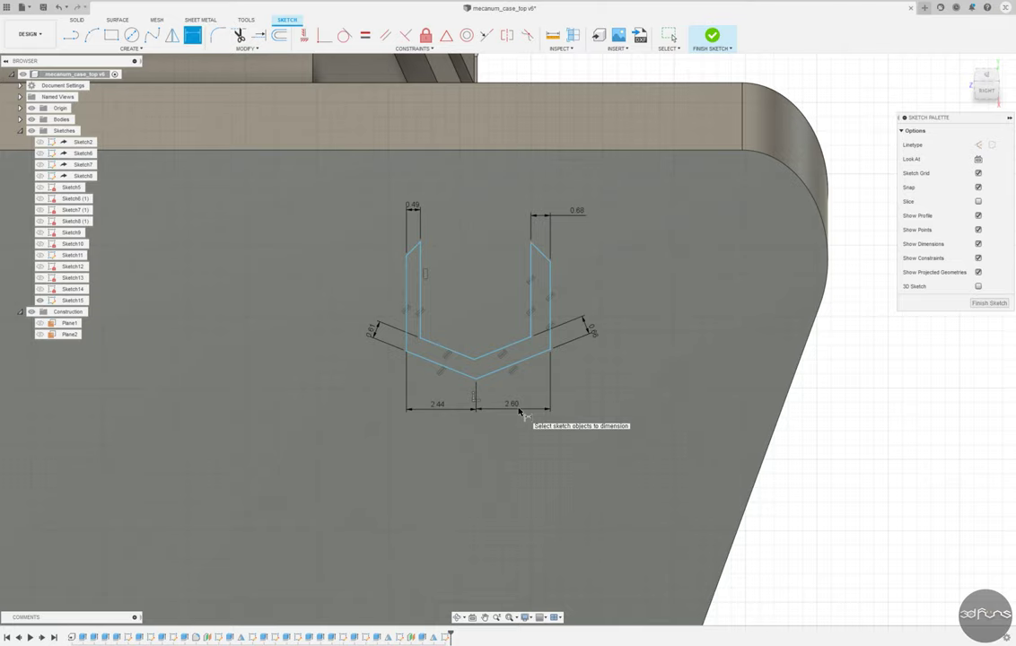
Set the left and right side heights to 2.47 and 2.37.
{"action": "left_click", "coordinate": [407, 314]}
{"action": "left_click", "coordinate": [340, 317]}
{"action": "key", "text": "Return"}
{"action": "left_click", "coordinate": [550, 305]}
{"action": "left_click", "coordinate": [633, 320]}
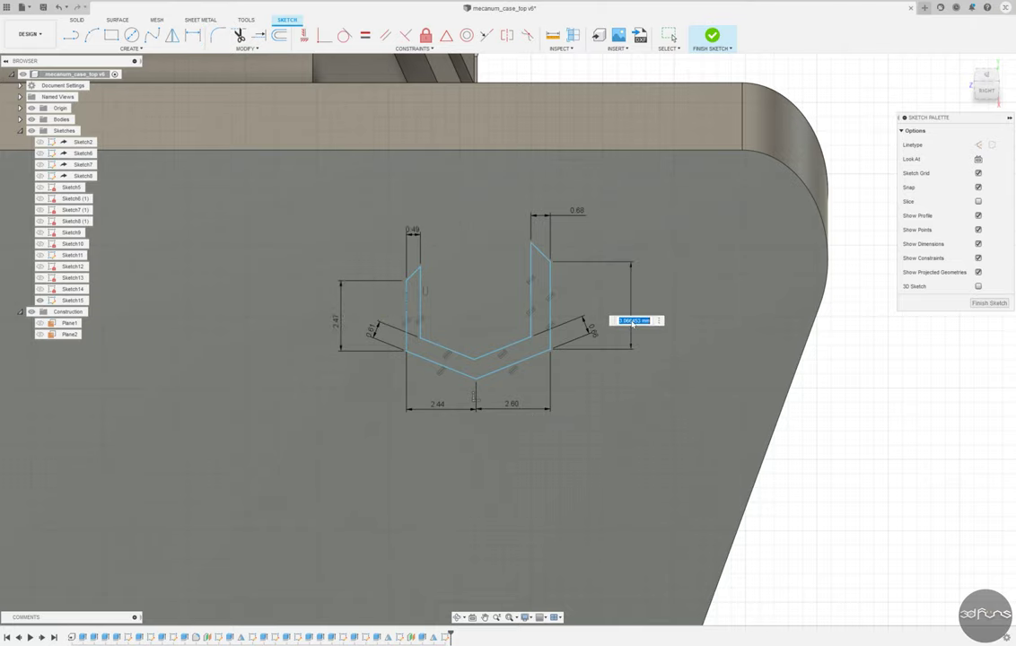
{"action": "type", "text": "2.37"}
{"action": "key", "text": "Return"}
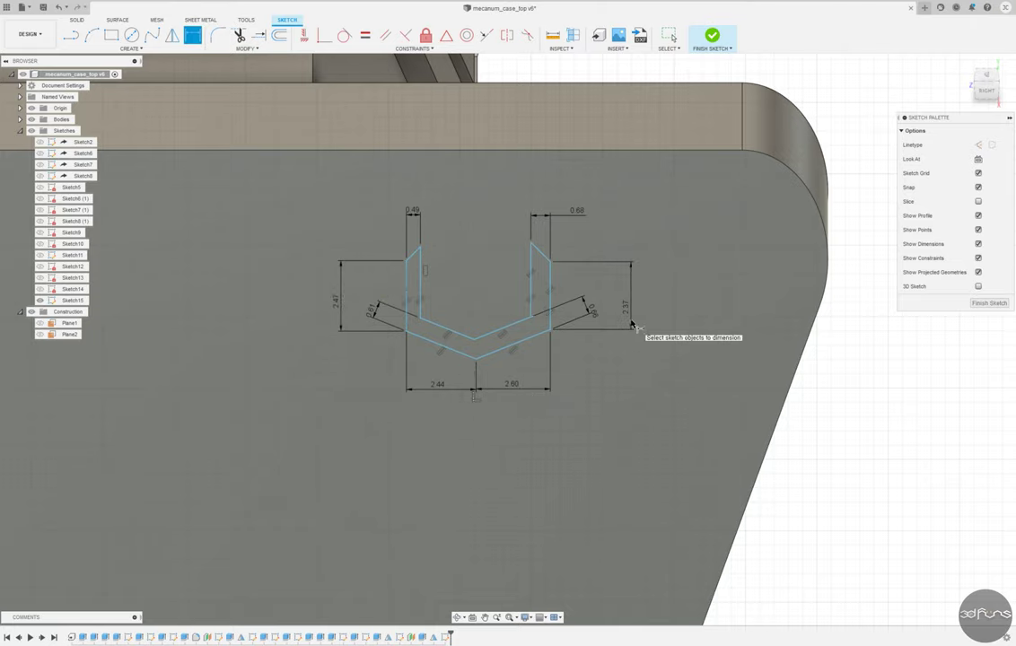
Dimension the left and right top bevel heights, with 0.37 on the left.
{"action": "left_click", "coordinate": [420, 247]}
{"action": "left_click", "coordinate": [406, 260]}
{"action": "left_click", "coordinate": [328, 261]}
{"action": "key", "text": "Return"}
{"action": "scroll", "coordinate": [349, 393], "scroll_direction": "down", "scroll_amount": 1}
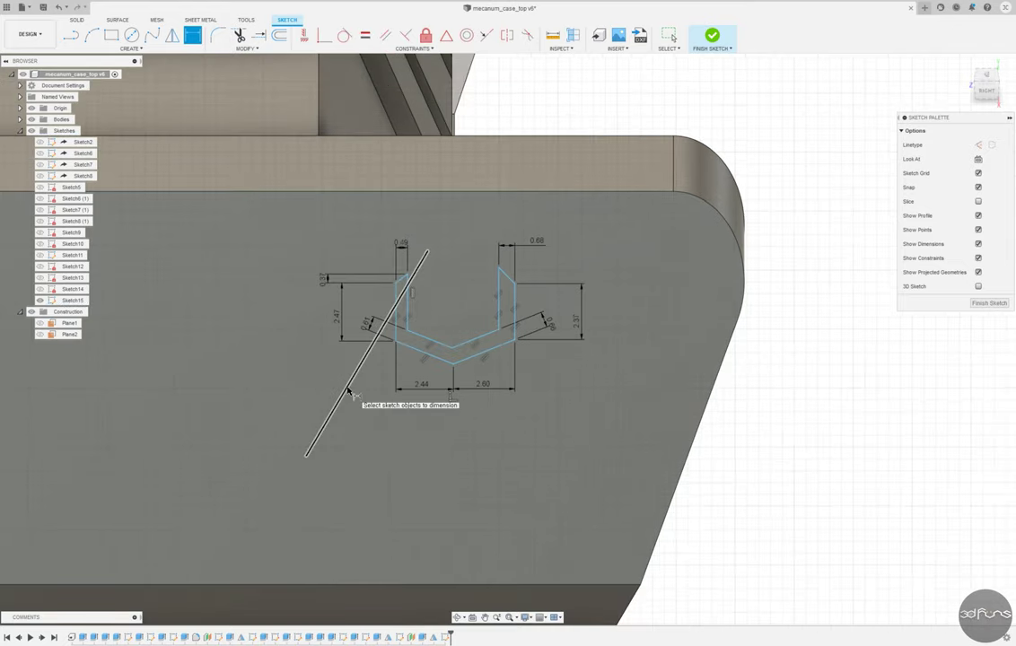
{"action": "left_click", "coordinate": [500, 273]}
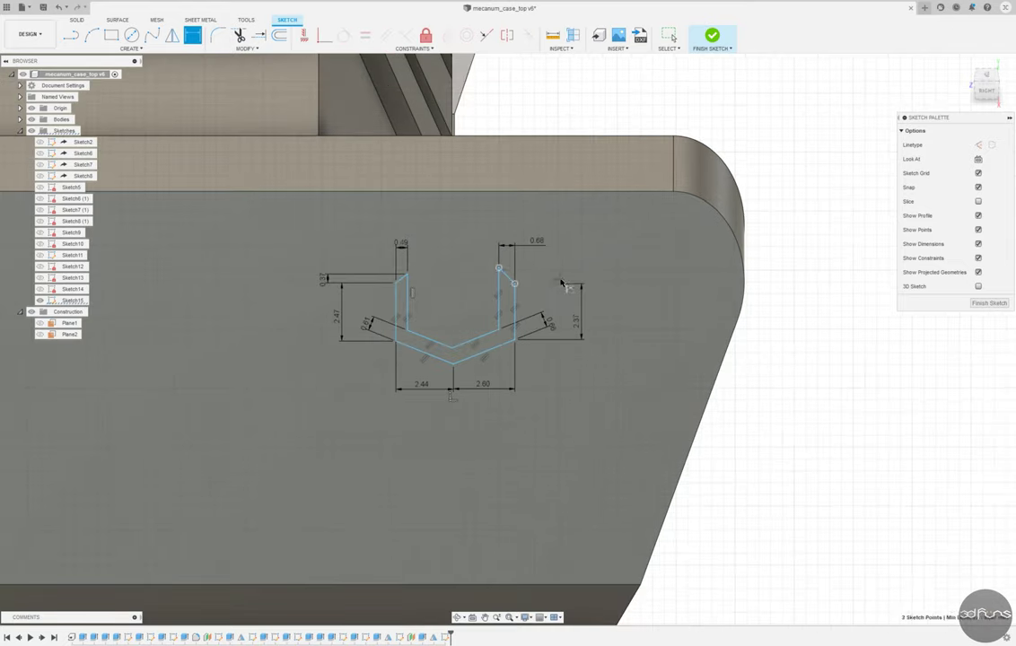
{"action": "left_click", "coordinate": [515, 283]}
{"action": "left_click", "coordinate": [557, 279]}
{"action": "key", "text": "Return"}
{"action": "scroll", "coordinate": [428, 301], "scroll_direction": "up", "scroll_amount": 2}
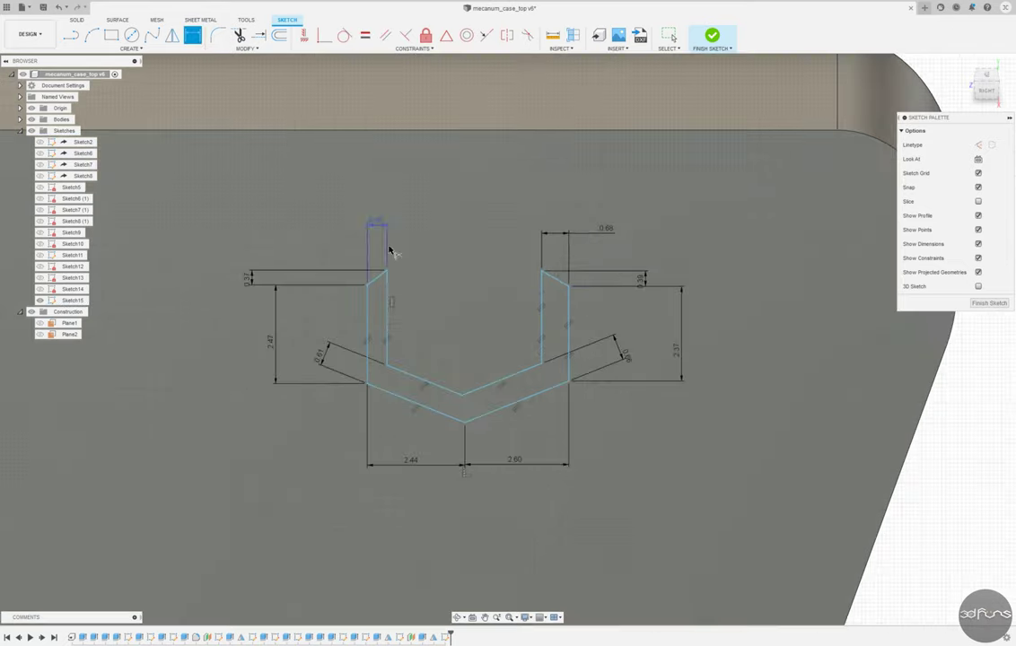
{"action": "key", "text": "r"}
{"action": "key", "text": "Escape"}
{"action": "scroll", "coordinate": [422, 241], "scroll_direction": "down", "scroll_amount": 3}
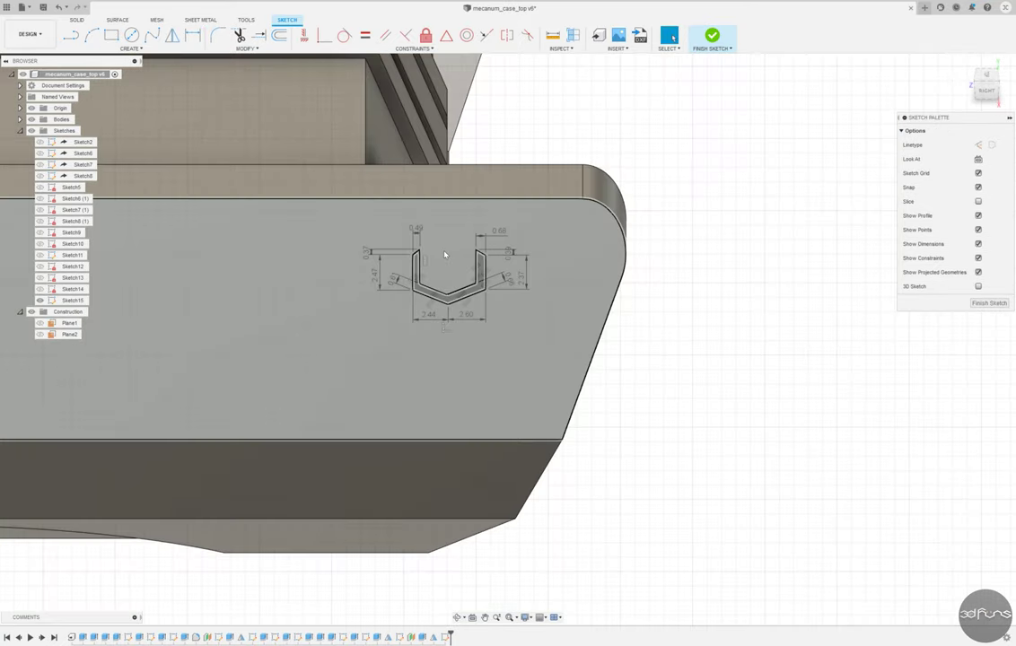
Position the chevron 77.65 horizontally and 23.60 vertically from the sketch origin.
{"action": "key", "text": "d"}
{"action": "left_click", "coordinate": [446, 296]}
{"action": "scroll", "coordinate": [601, 365], "scroll_direction": "down", "scroll_amount": 3}
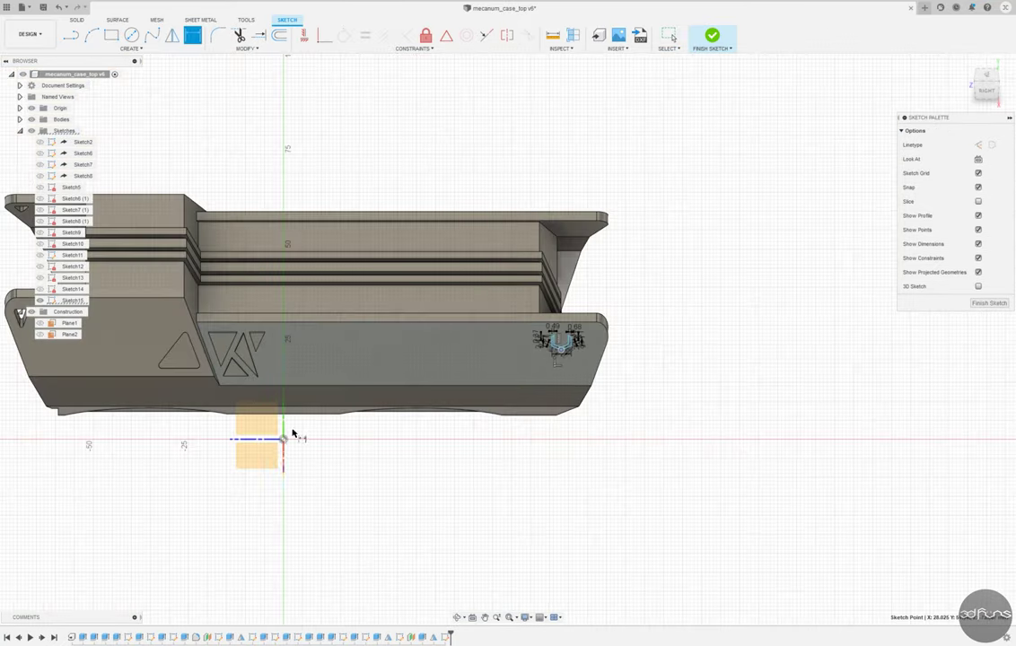
{"action": "left_click", "coordinate": [283, 439]}
{"action": "left_click", "coordinate": [503, 485]}
{"action": "type", "text": "77.65"}
{"action": "key", "text": "Return"}
{"action": "scroll", "coordinate": [553, 329], "scroll_direction": "up", "scroll_amount": 4}
{"action": "scroll", "coordinate": [617, 417], "scroll_direction": "down", "scroll_amount": 2}
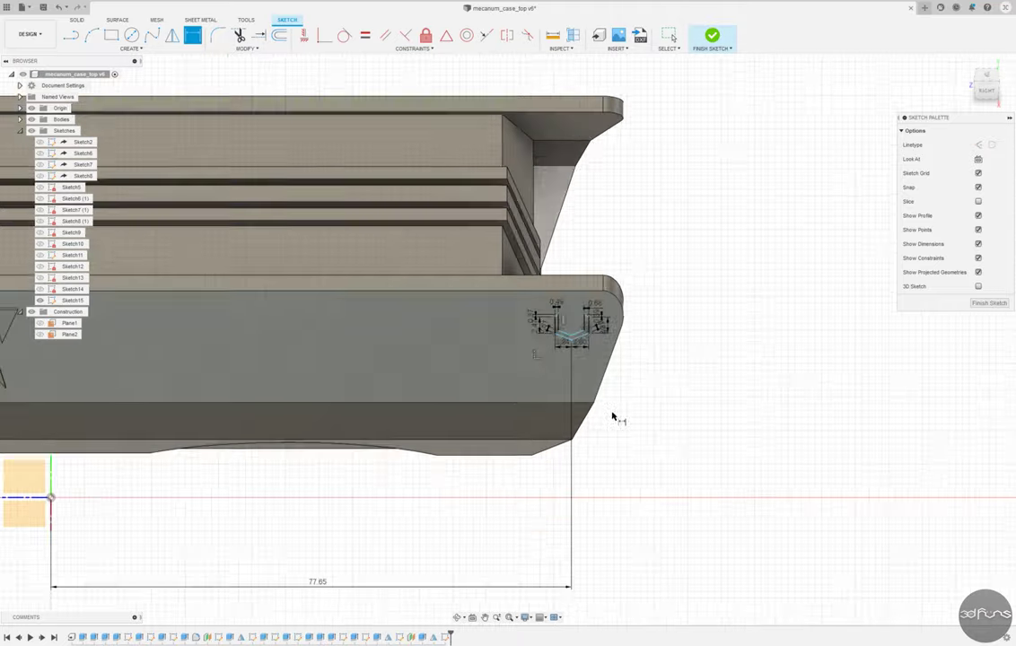
{"action": "scroll", "coordinate": [601, 399], "scroll_direction": "down", "scroll_amount": 1}
{"action": "left_click", "coordinate": [602, 399]}
{"action": "left_click", "coordinate": [645, 397]}
{"action": "type", "text": "23.6"}
{"action": "key", "text": "Return"}
{"action": "scroll", "coordinate": [522, 331], "scroll_direction": "up", "scroll_amount": 5}
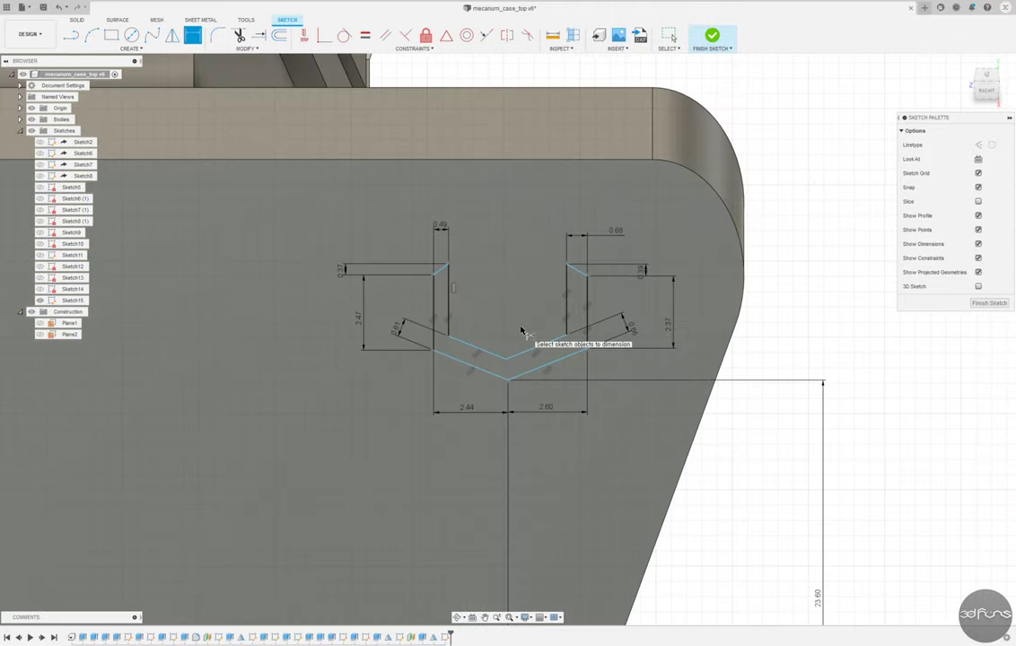
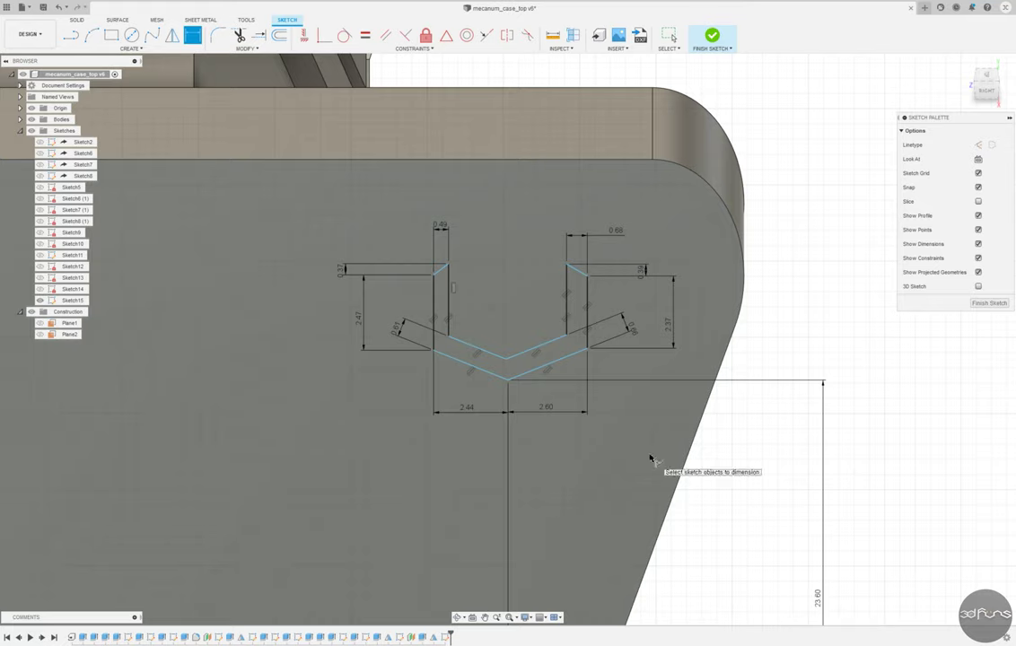
Dimension the chevron's left and right sides vertically at 1.2 and 1.5 below its arms.
{"action": "left_click", "coordinate": [517, 374]}
{"action": "left_click", "coordinate": [363, 367]}
{"action": "type", "text": "1.2"}
{"action": "key", "text": "Return"}
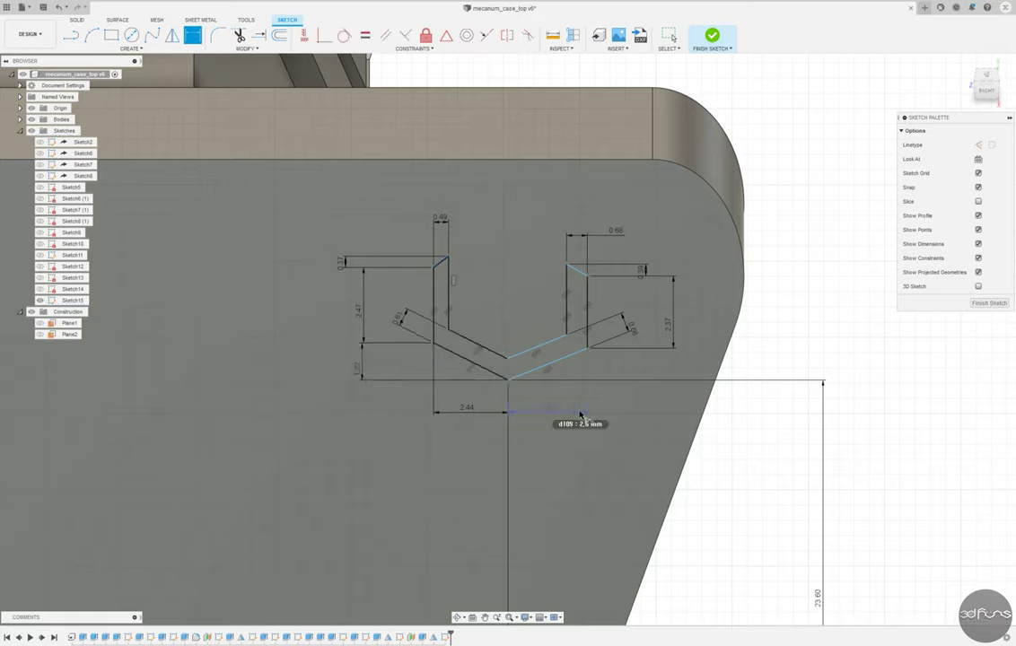
{"action": "left_click", "coordinate": [588, 349]}
{"action": "left_click", "coordinate": [673, 358]}
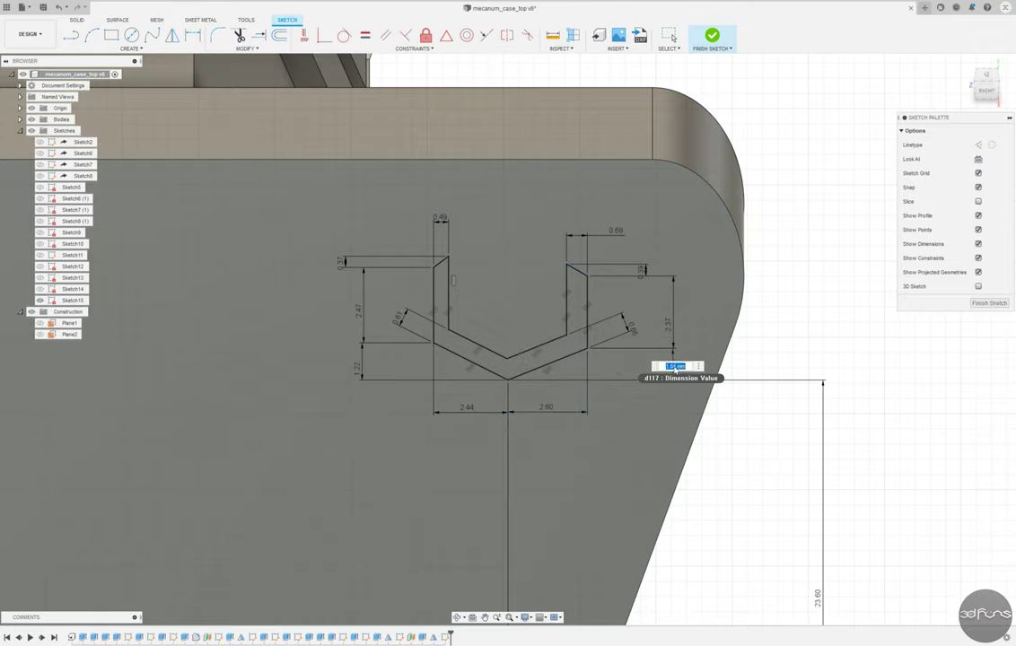
{"action": "type", "text": "1.5"}
{"action": "key", "text": "Return"}
{"action": "scroll", "coordinate": [542, 287], "scroll_direction": "up", "scroll_amount": 1}
{"action": "key", "text": "r"}
{"action": "scroll", "coordinate": [541, 287], "scroll_direction": "up", "scroll_amount": 3}
Draw two small rectangles side by side above the chevron's V.
{"action": "left_click", "coordinate": [423, 219]}
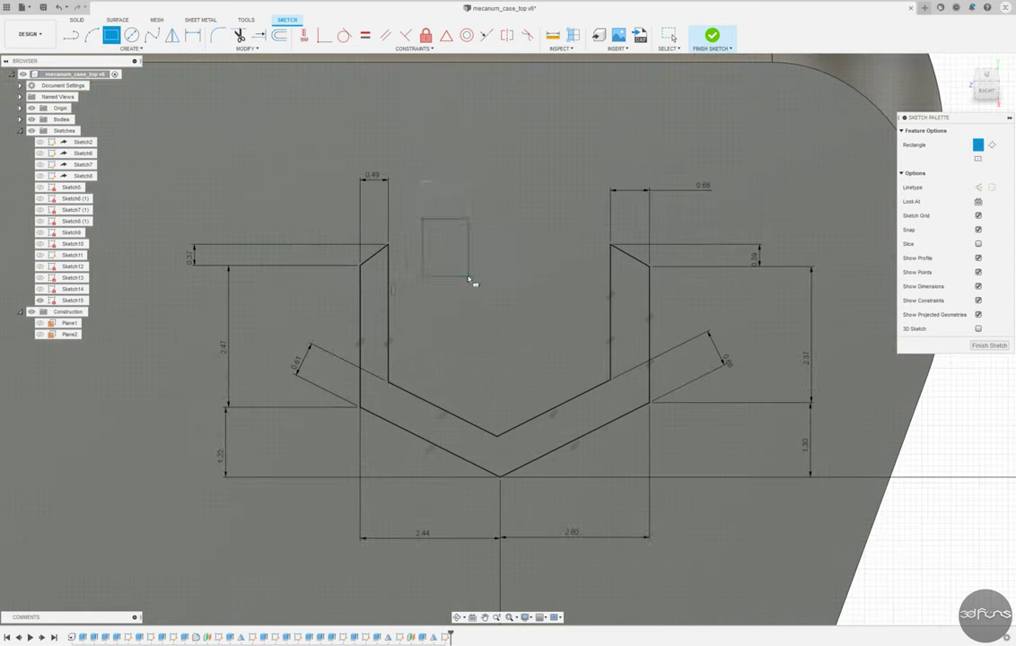
{"action": "left_click", "coordinate": [457, 299]}
{"action": "left_click", "coordinate": [504, 219]}
{"action": "left_click", "coordinate": [538, 299]}
Place the left rectangle 3.3 above the chevron base and 0.5 from the inner leg, and fix its width.
{"action": "key", "text": "d"}
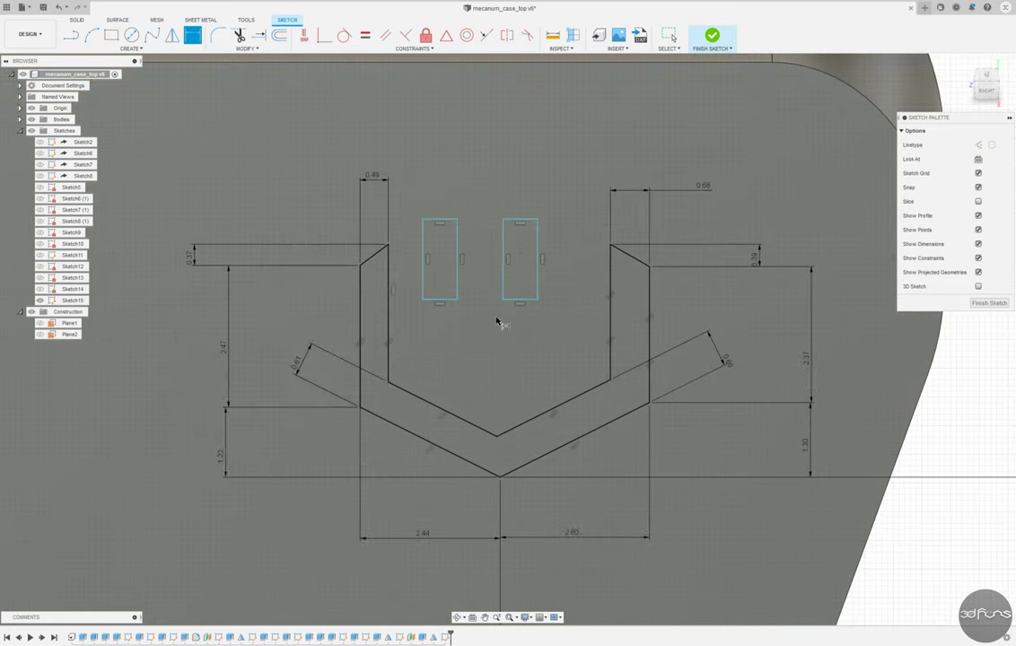
{"action": "left_click", "coordinate": [440, 299]}
{"action": "left_click", "coordinate": [449, 475]}
{"action": "left_click", "coordinate": [431, 344]}
{"action": "type", "text": "3.3"}
{"action": "key", "text": "Return"}
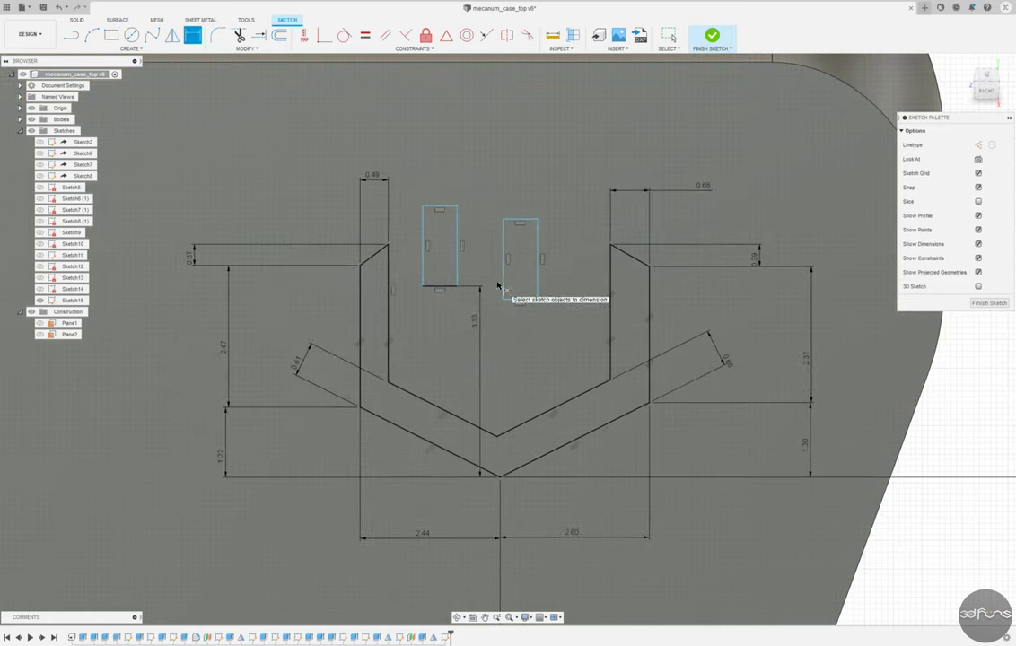
{"action": "left_click", "coordinate": [423, 267]}
{"action": "left_click", "coordinate": [389, 265]}
{"action": "left_click", "coordinate": [406, 176]}
{"action": "type", "text": "0.5"}
{"action": "key", "text": "Return"}
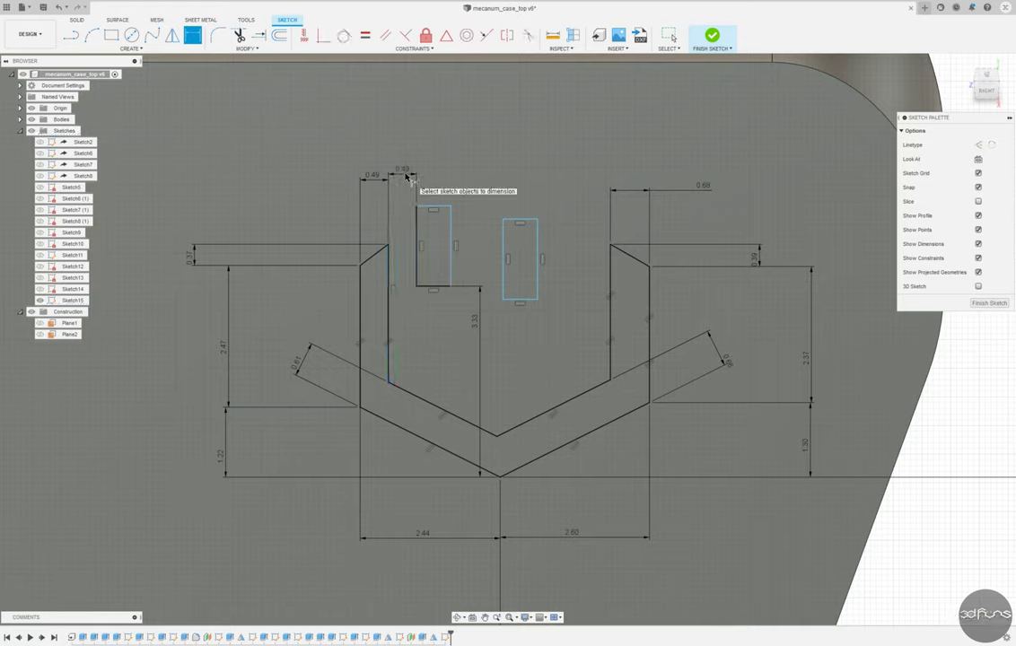
{"action": "left_click", "coordinate": [441, 287]}
{"action": "left_click", "coordinate": [442, 304]}
{"action": "key", "text": "Return"}
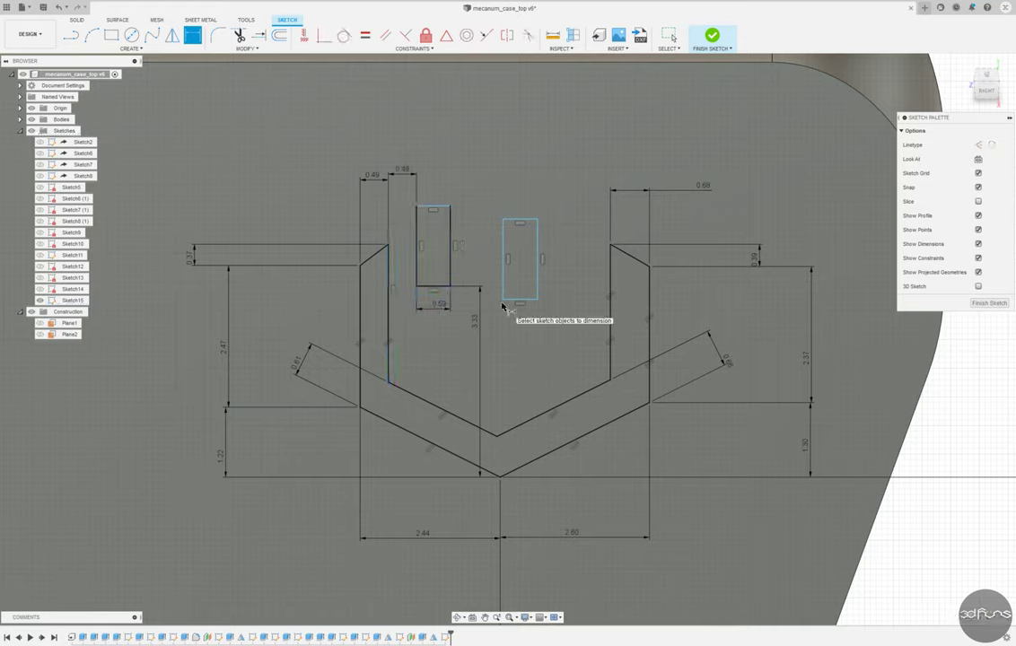
Space the rectangles 1.19 apart, fix their height and width, and level the right one with the left.
{"action": "left_click", "coordinate": [504, 270]}
{"action": "left_click", "coordinate": [451, 229]}
{"action": "left_click", "coordinate": [480, 189]}
{"action": "type", "text": "1.19"}
{"action": "key", "text": "Return"}
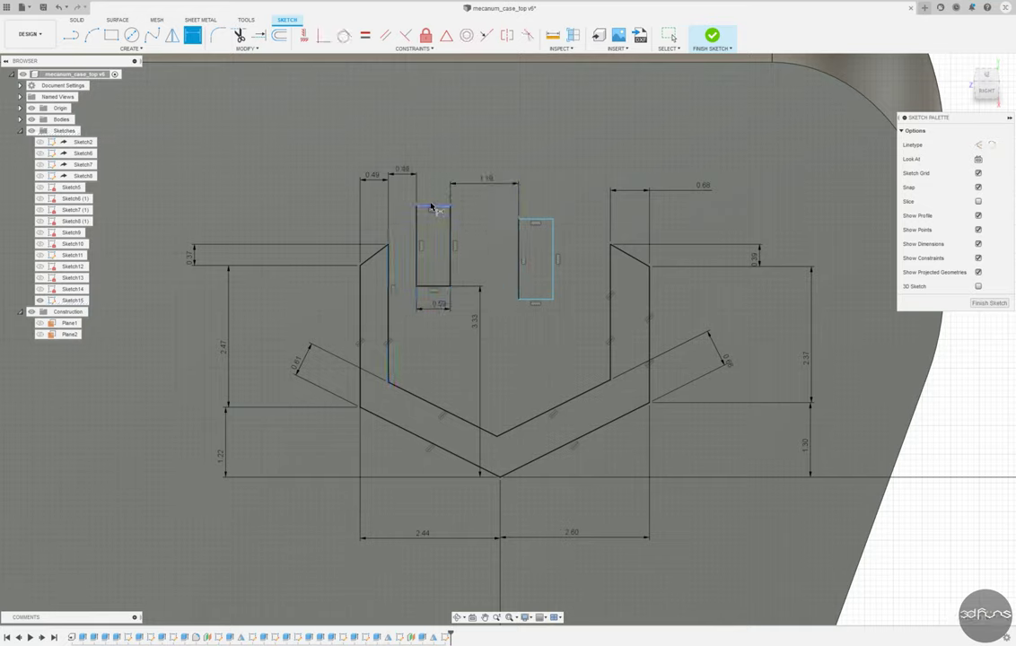
{"action": "left_click", "coordinate": [451, 220]}
{"action": "left_click", "coordinate": [476, 240]}
{"action": "key", "text": "Return"}
{"action": "left_click", "coordinate": [536, 219]}
{"action": "left_click", "coordinate": [545, 194]}
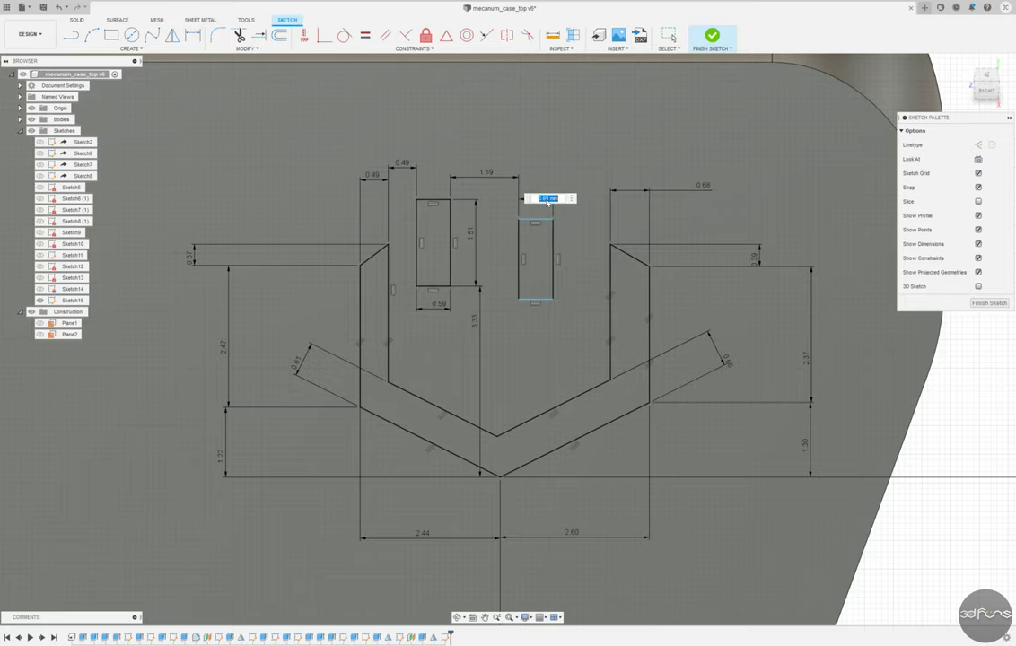
{"action": "key", "text": "Return"}
{"action": "left_click", "coordinate": [519, 302]}
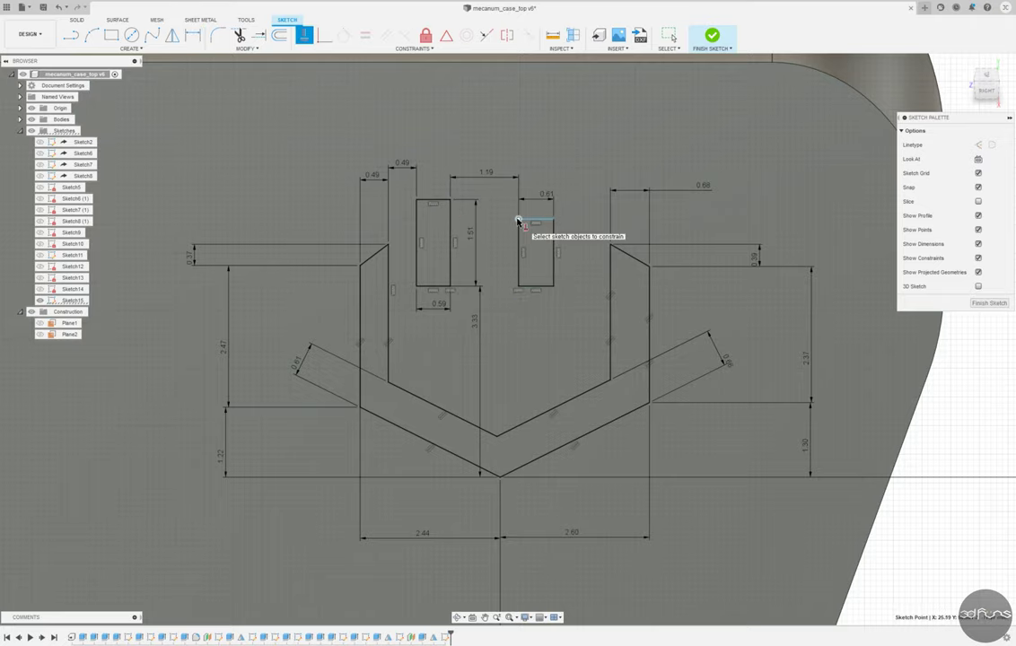
{"action": "key", "text": "Escape"}
{"action": "left_click_drag", "start_coordinate": [536, 224], "coordinate": [540, 199]}
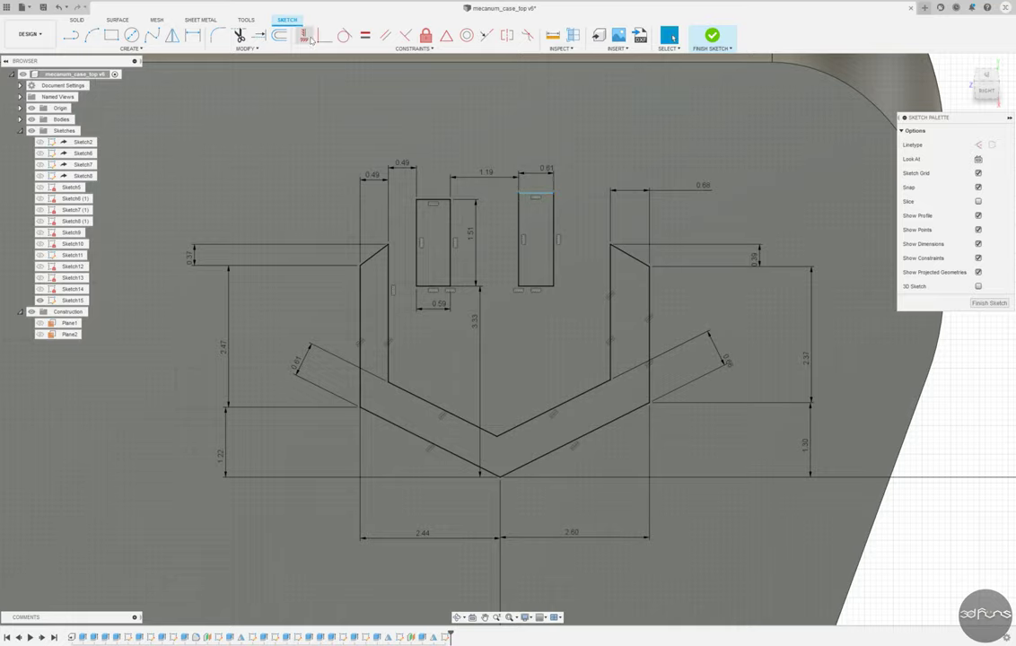
Extrude the chevron outline into an inlay body, then begin a sketch on the case's side face.
{"action": "left_click", "coordinate": [711, 36]}
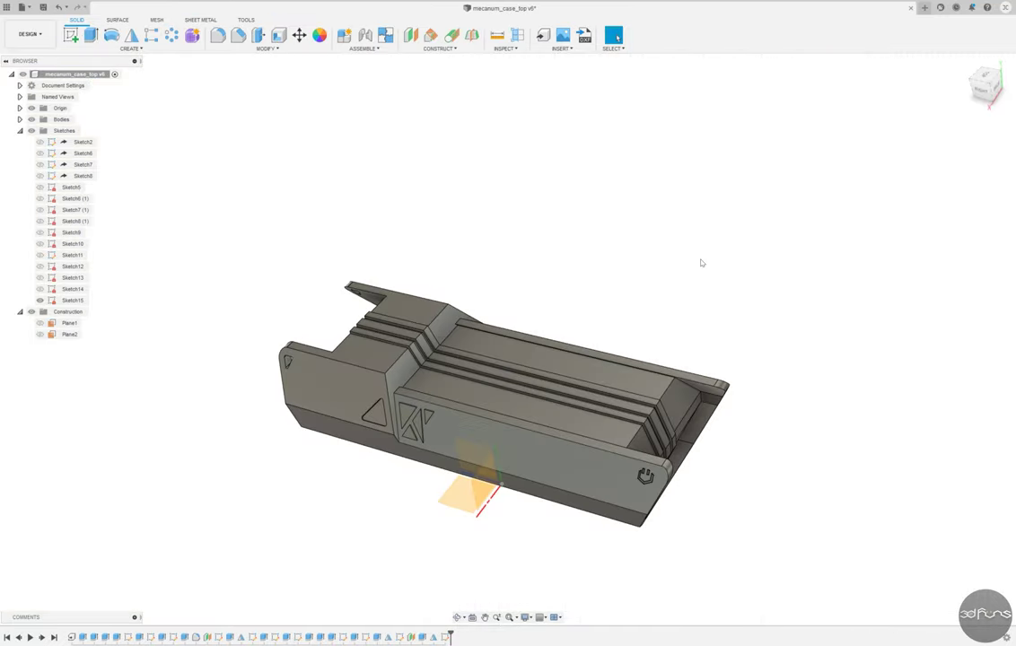
{"action": "key", "text": "e"}
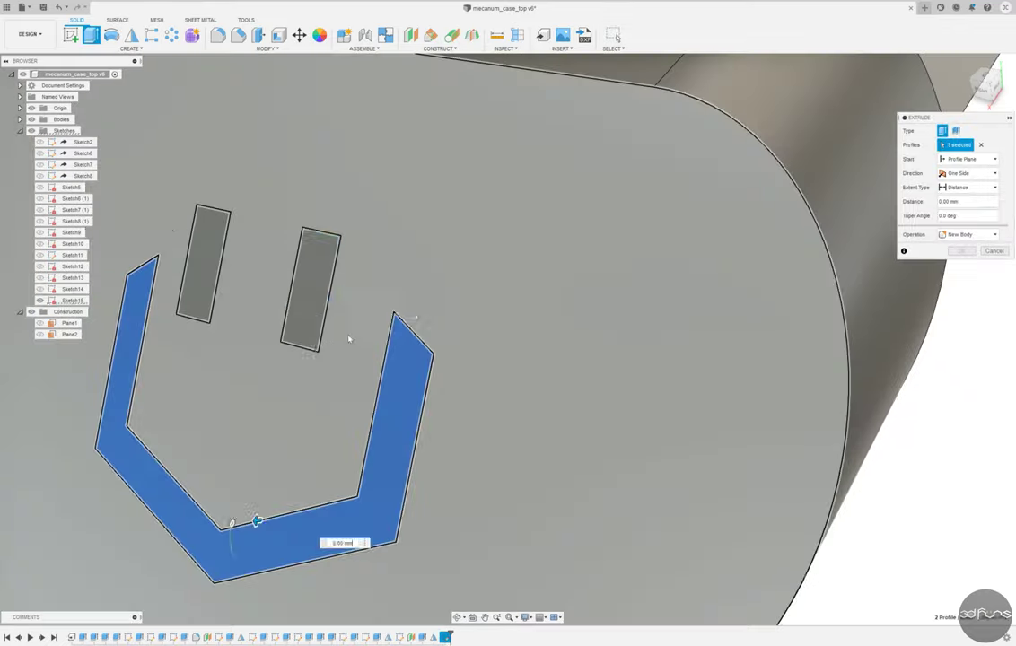
{"action": "left_click", "coordinate": [306, 269]}
{"action": "left_click", "coordinate": [202, 260]}
{"action": "key", "text": "Return"}
{"action": "scroll", "coordinate": [487, 407], "scroll_direction": "down", "scroll_amount": 10}
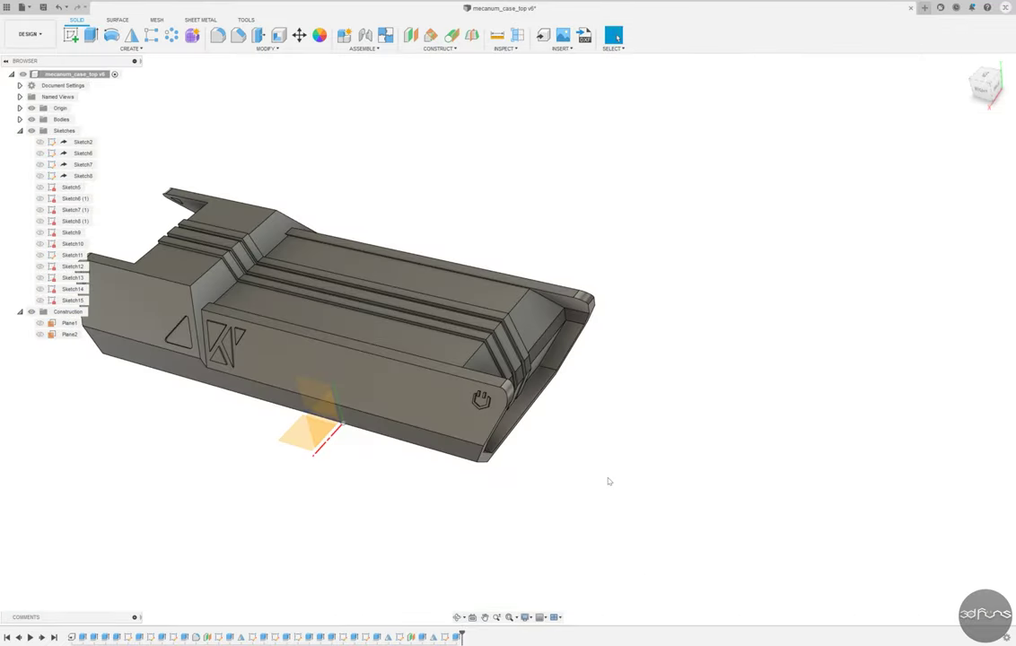
{"action": "key", "text": "s"}
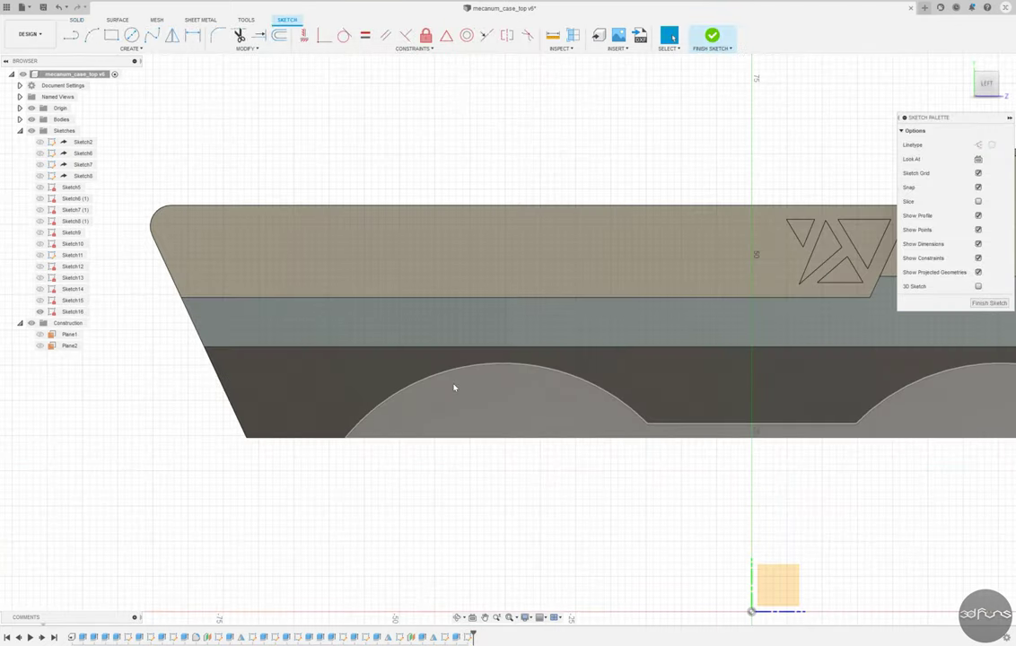
Add the text 'MECANUM' at 3 mm height to the side-face sketch.
{"action": "left_click", "coordinate": [130, 48]}
{"action": "left_click", "coordinate": [118, 175]}
{"action": "left_click", "coordinate": [267, 310]}
{"action": "left_click", "coordinate": [403, 310]}
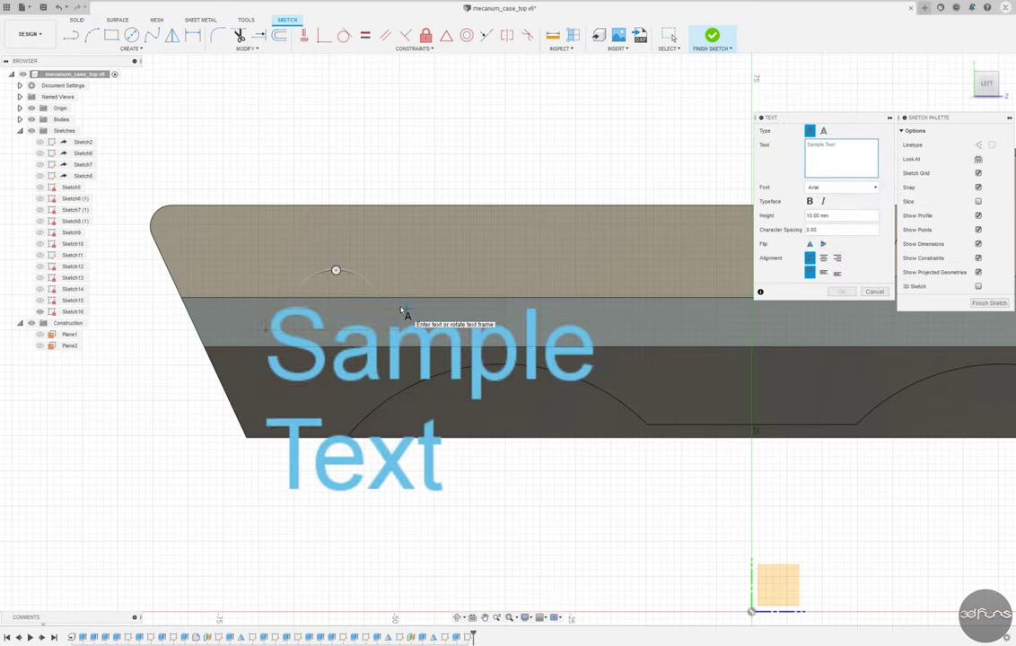
{"action": "type", "text": "MECANUM"}
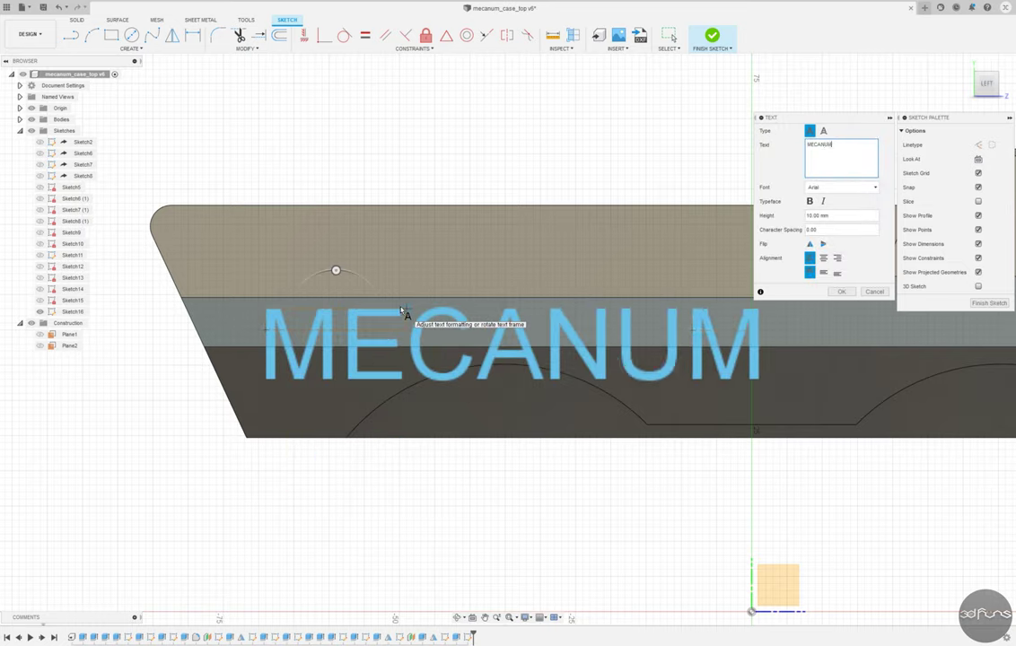
{"action": "type", "text": "3"}
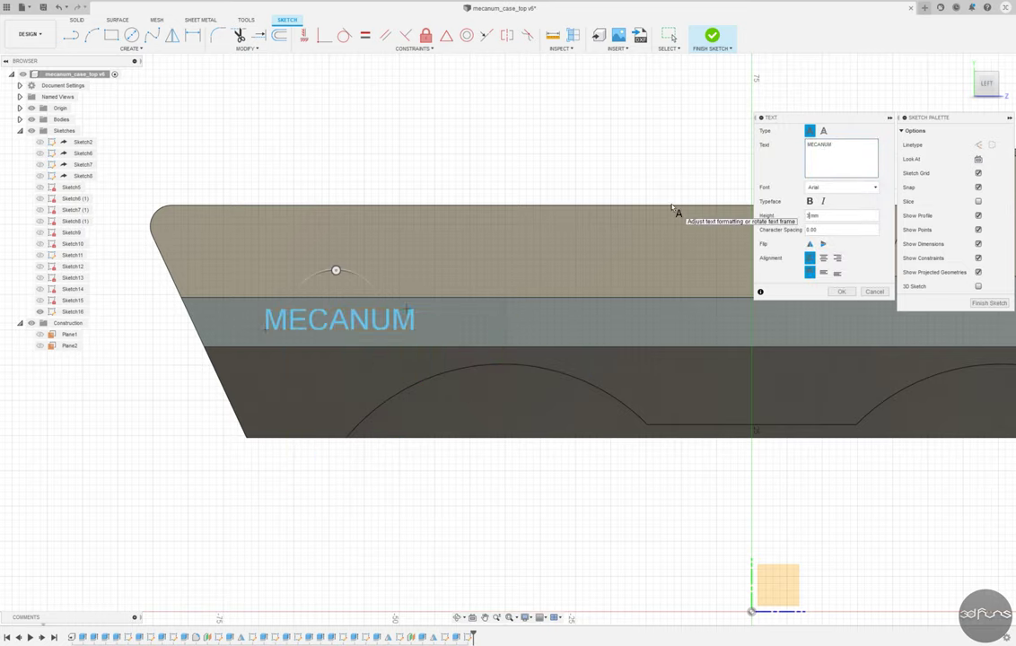
{"action": "left_click", "coordinate": [824, 273]}
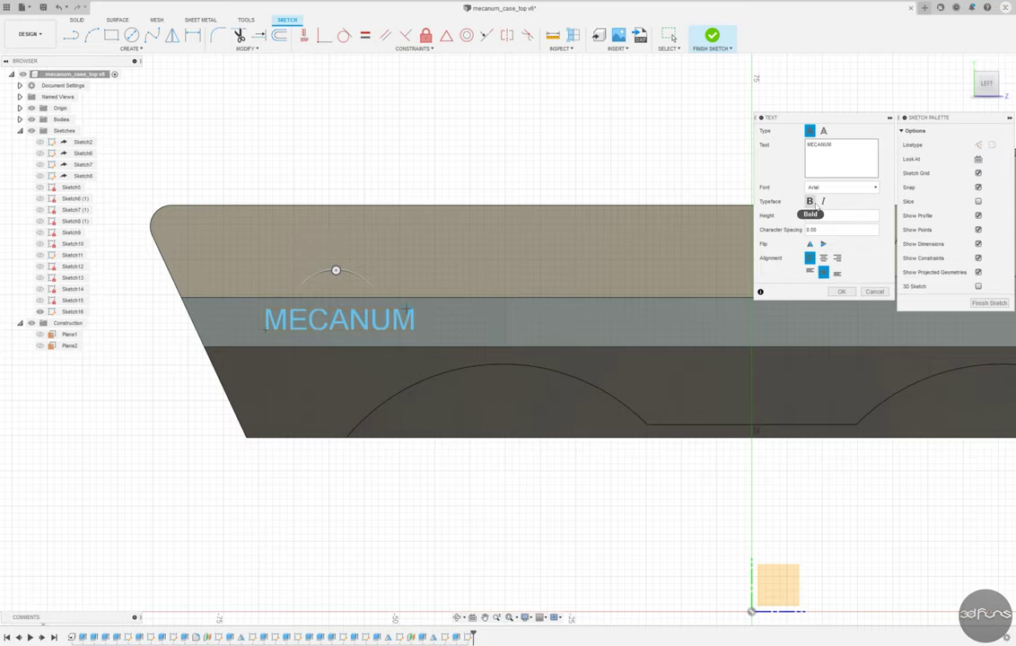
{"action": "left_click", "coordinate": [847, 292]}
Dimension the MECANUM text 3.00 from its edge and 70 mm from the origin.
{"action": "left_click", "coordinate": [192, 34]}
{"action": "scroll", "coordinate": [272, 306], "scroll_direction": "down", "scroll_amount": 3}
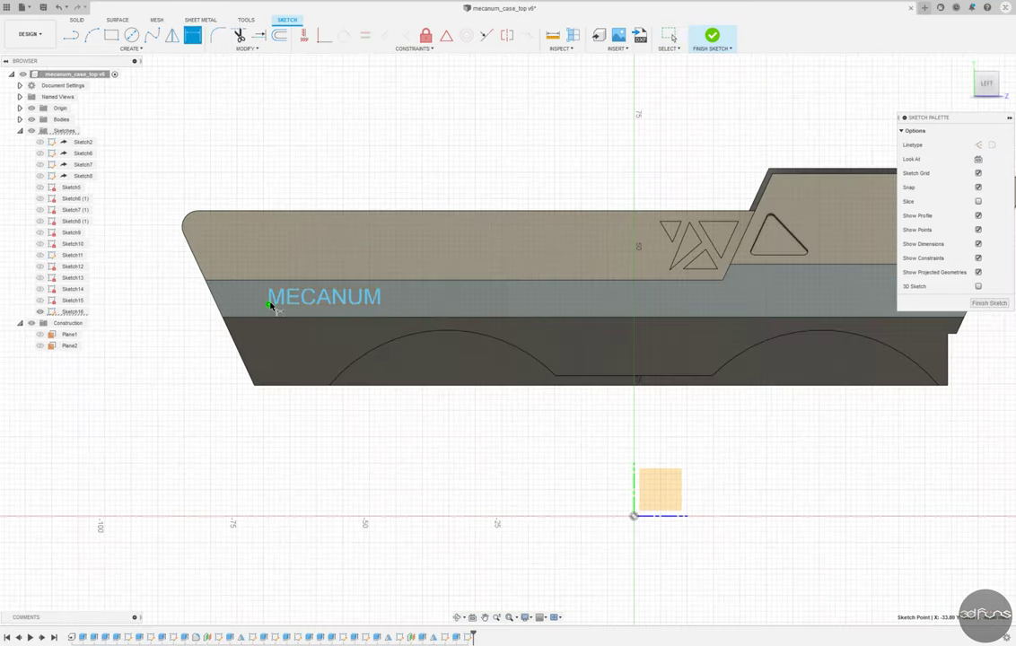
{"action": "left_click", "coordinate": [222, 433]}
{"action": "scroll", "coordinate": [267, 299], "scroll_direction": "up", "scroll_amount": 3}
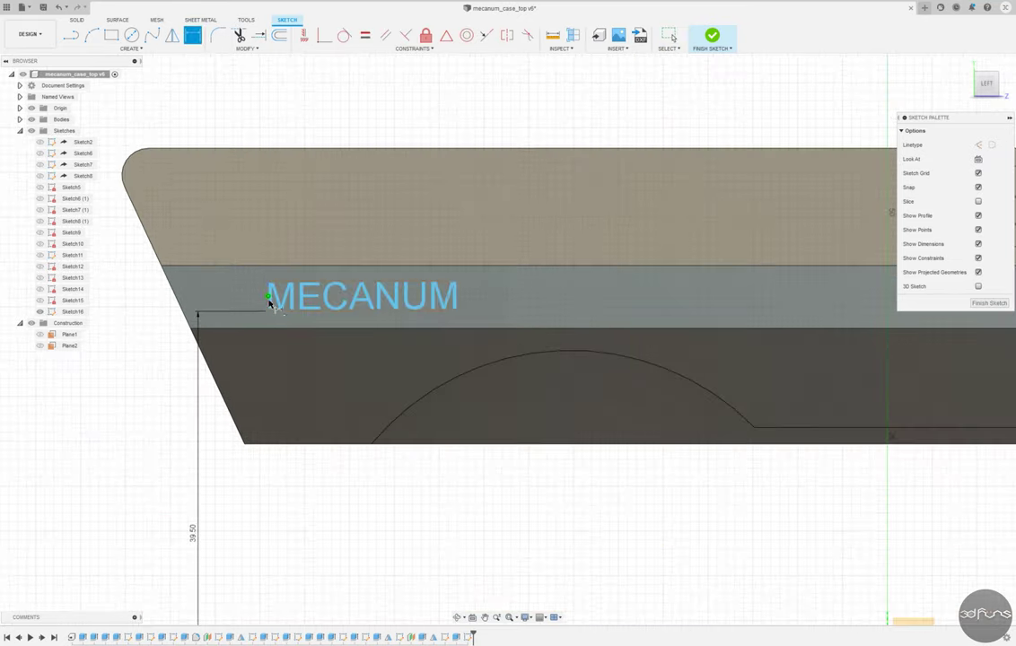
{"action": "left_click", "coordinate": [267, 286]}
{"action": "left_click", "coordinate": [216, 298]}
{"action": "left_click", "coordinate": [269, 314]}
{"action": "scroll", "coordinate": [269, 315], "scroll_direction": "down", "scroll_amount": 3}
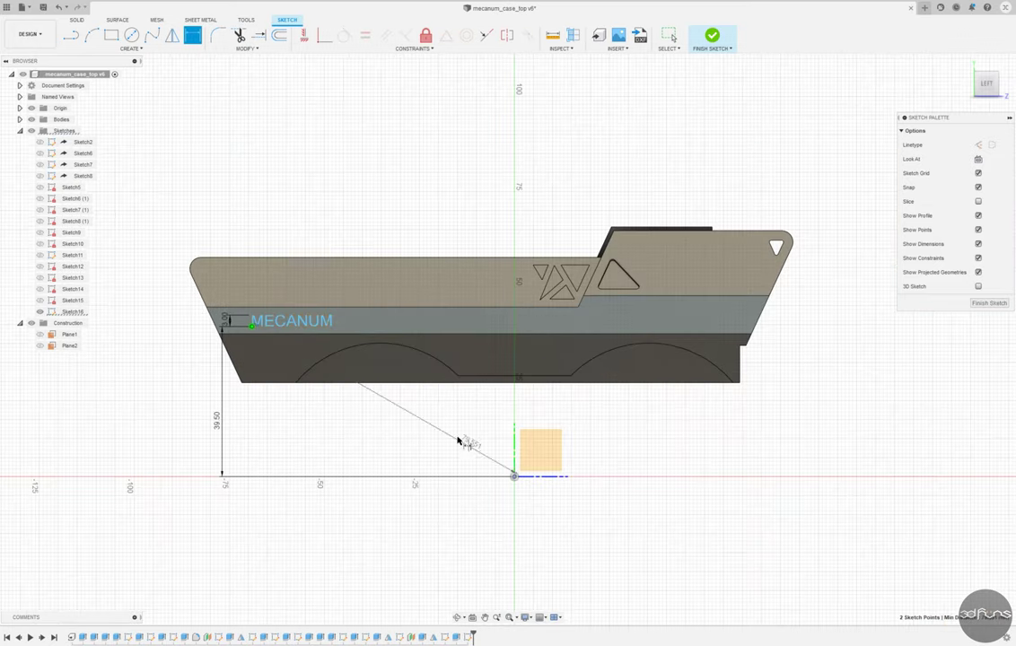
{"action": "left_click", "coordinate": [513, 476]}
{"action": "left_click", "coordinate": [338, 286]}
{"action": "key", "text": "Return"}
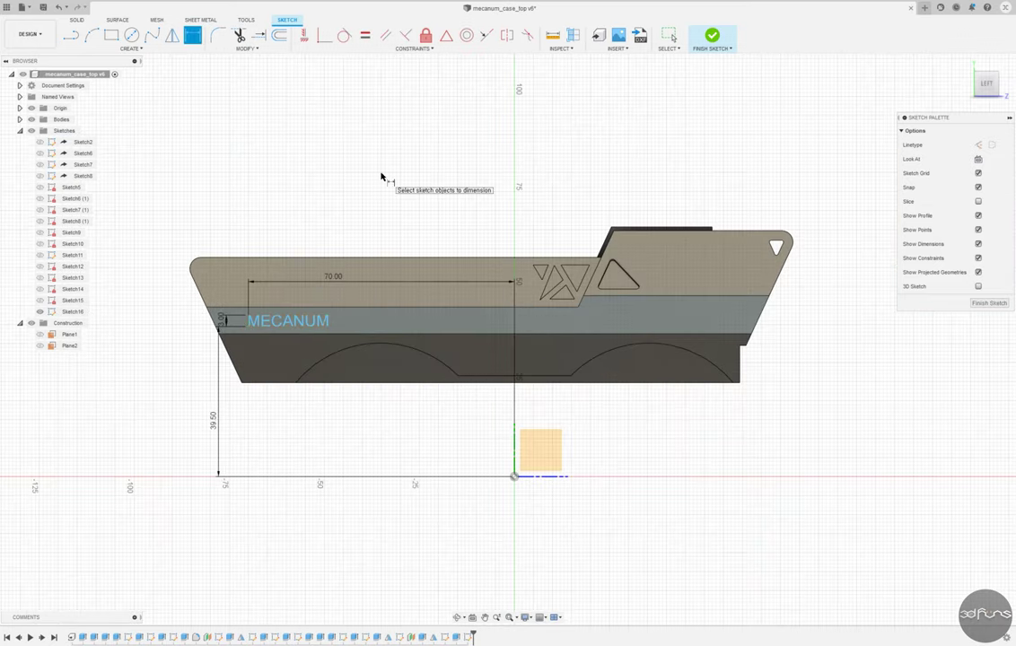
Fix the MECANUM text width at 25 mm.
{"action": "scroll", "coordinate": [267, 296], "scroll_direction": "up", "scroll_amount": 3}
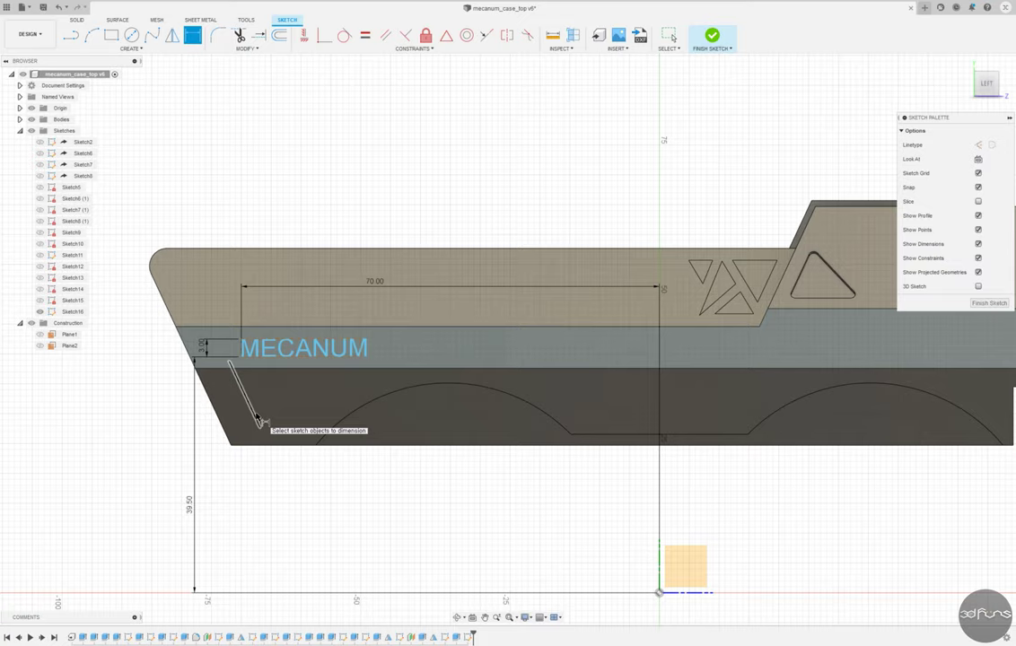
{"action": "double_click", "coordinate": [229, 346]}
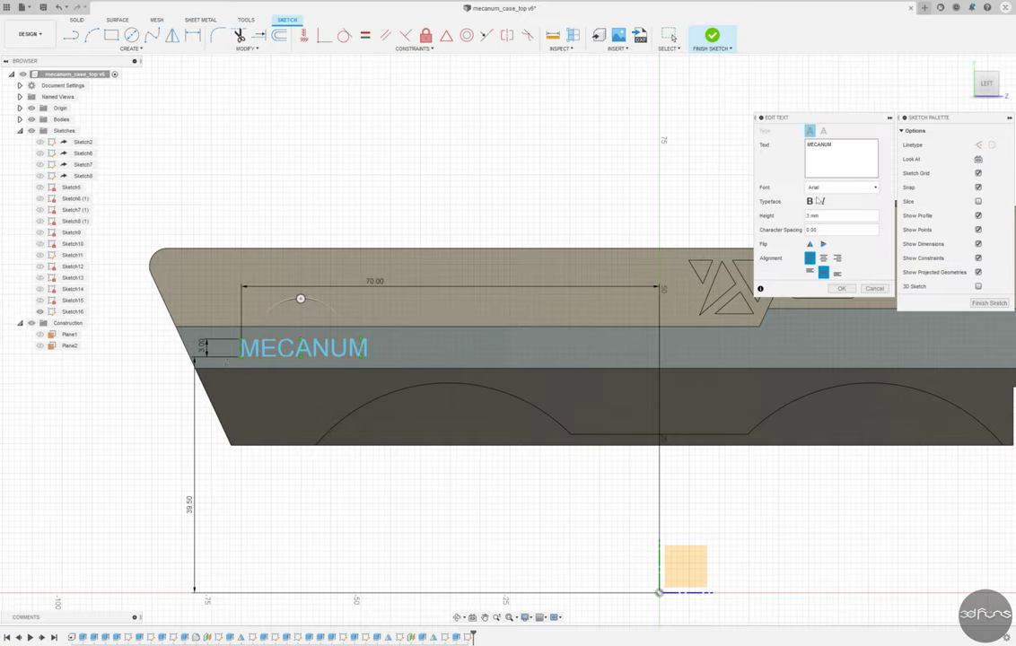
{"action": "key", "text": "Escape"}
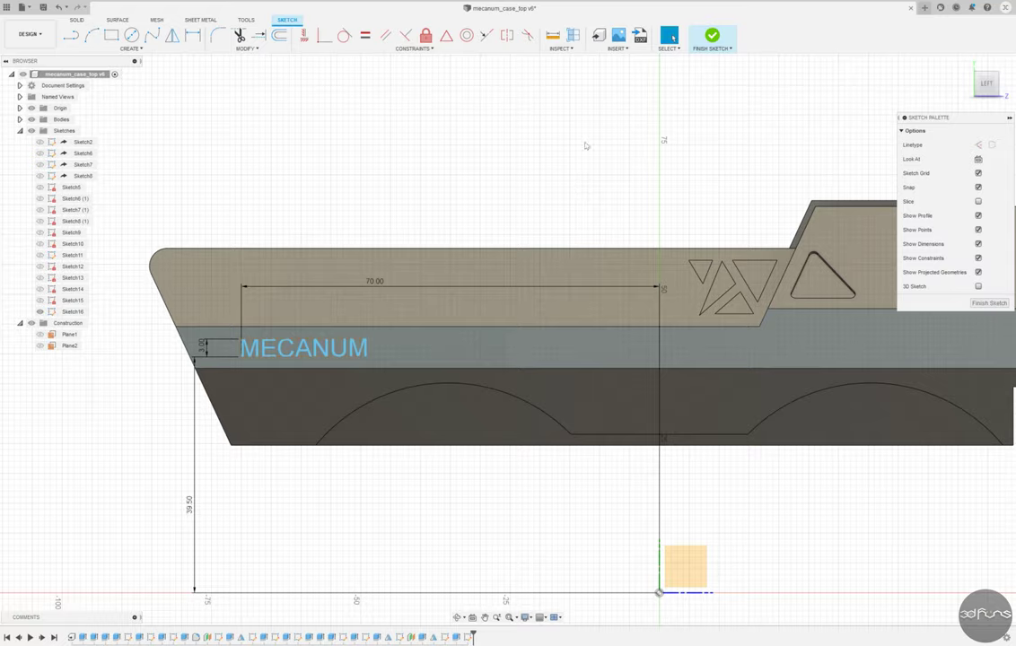
{"action": "key", "text": "d"}
{"action": "left_click", "coordinate": [269, 367]}
{"action": "left_click", "coordinate": [302, 384]}
{"action": "key", "text": "Return"}
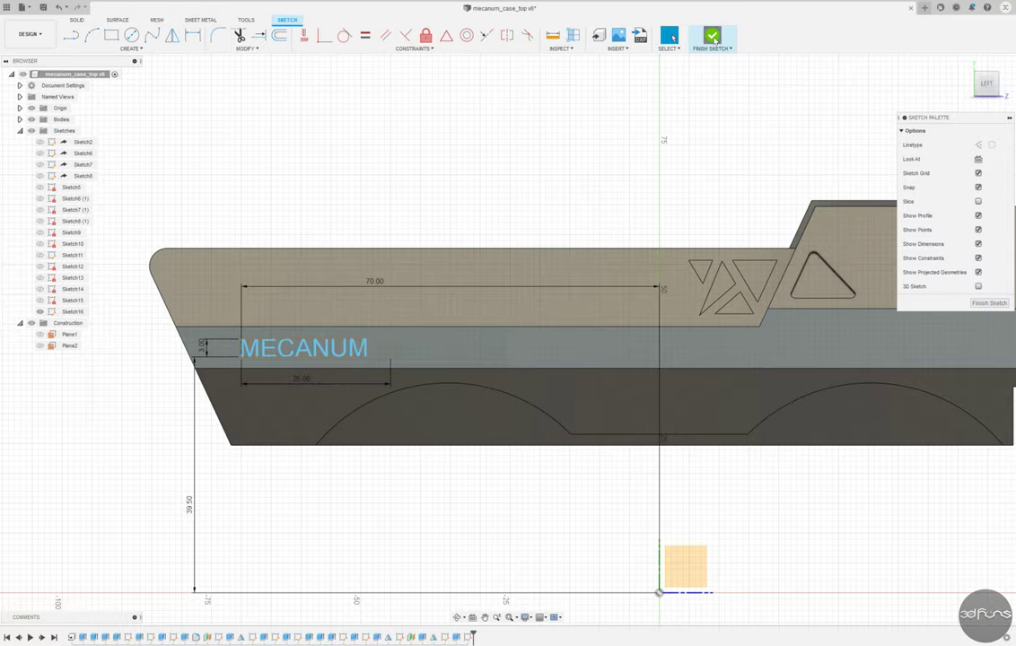
Extrude the MECANUM lettering as a cut into the side of the case body.
{"action": "left_click", "coordinate": [714, 36]}
{"action": "key", "text": "e"}
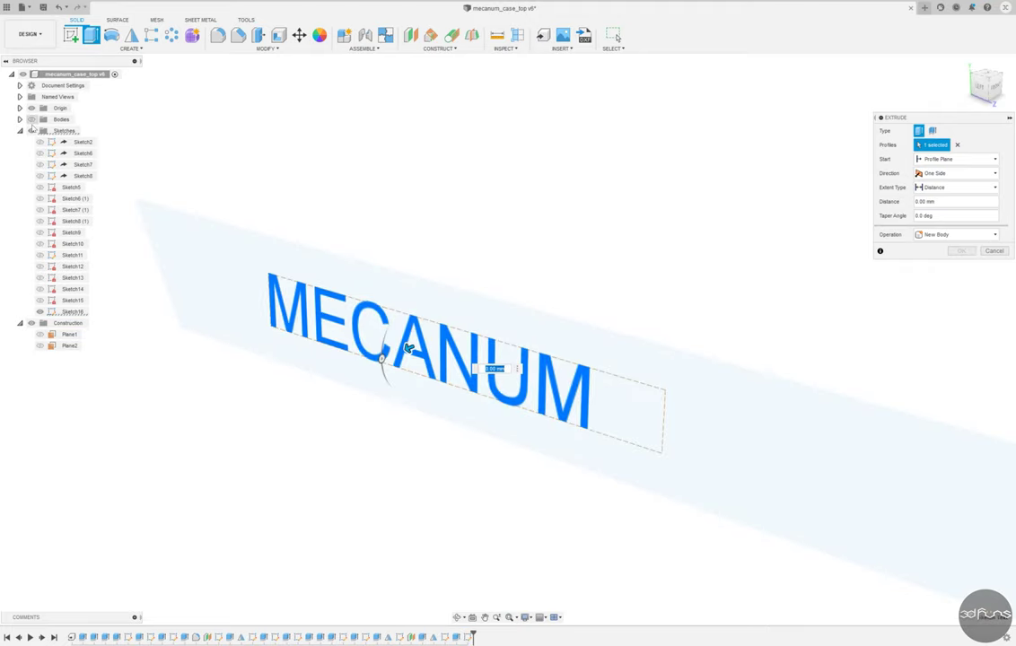
{"action": "left_click", "coordinate": [32, 119]}
{"action": "left_click_drag", "start_coordinate": [411, 346], "coordinate": [442, 337]}
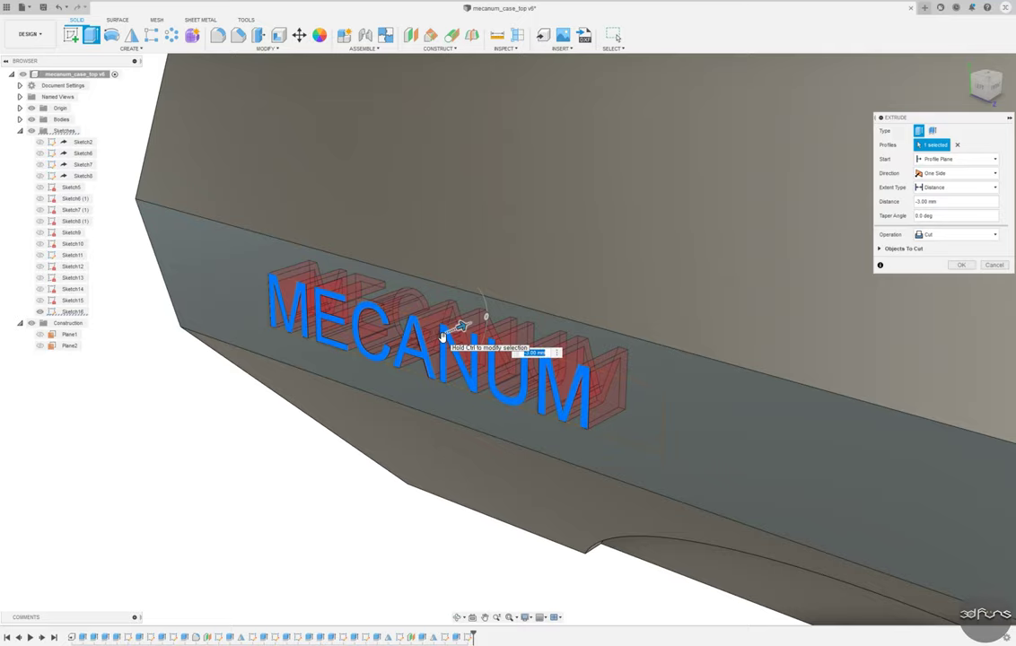
{"action": "left_click_drag", "start_coordinate": [442, 337], "coordinate": [408, 352]}
{"action": "middle_click_drag", "start_coordinate": [409, 356], "coordinate": [483, 371], "text": "shift"}
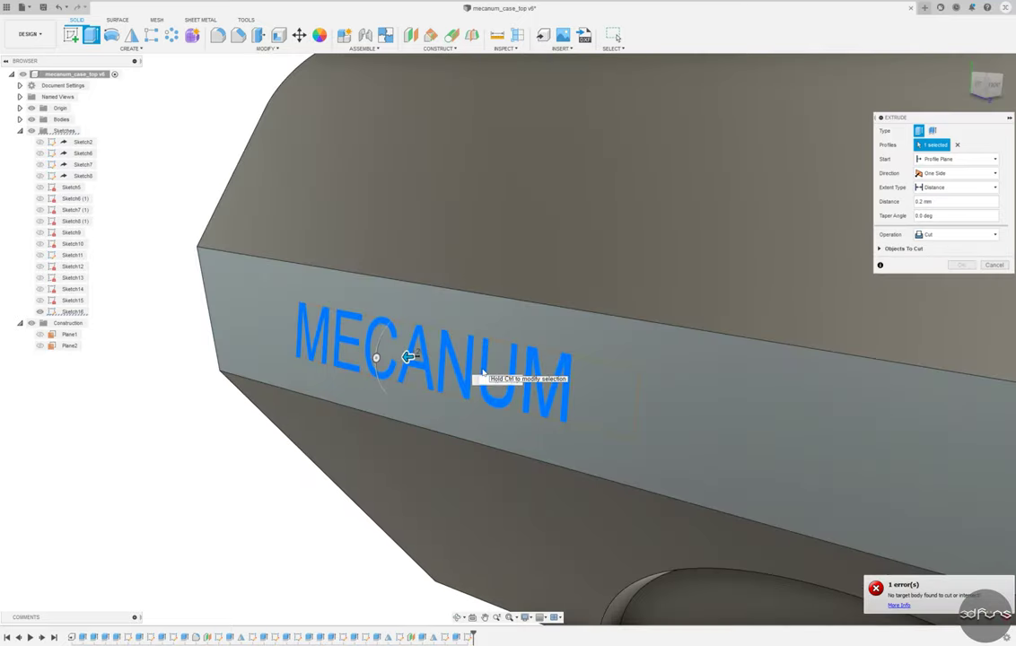
{"action": "left_click", "coordinate": [959, 265]}
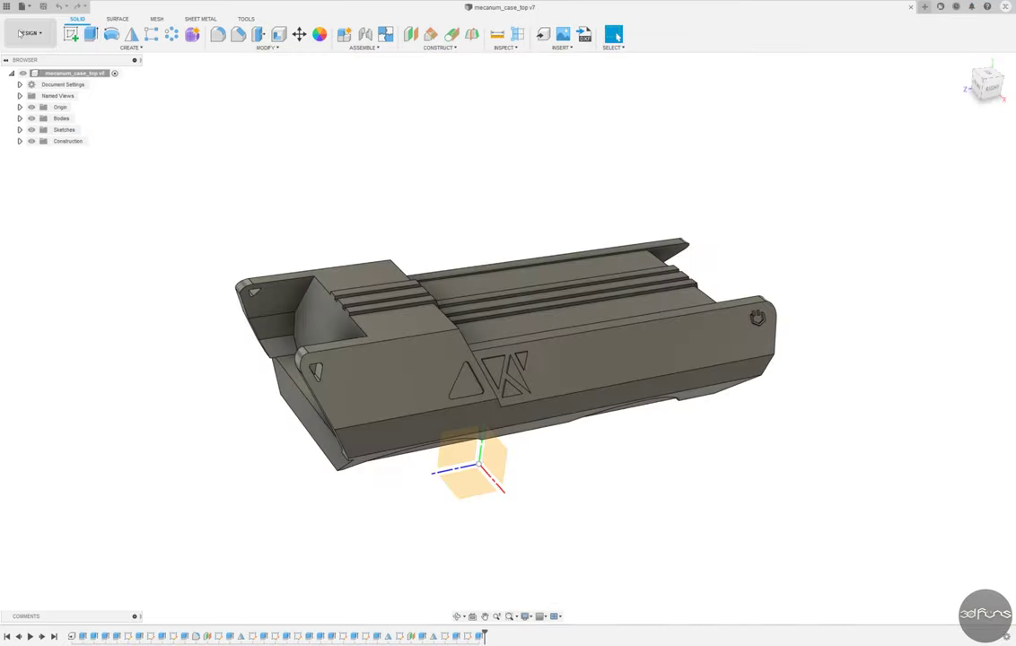
On the side face, add a centre-aligned '2' in Artifakt Element Black at height 12.
{"action": "left_click", "coordinate": [410, 395]}
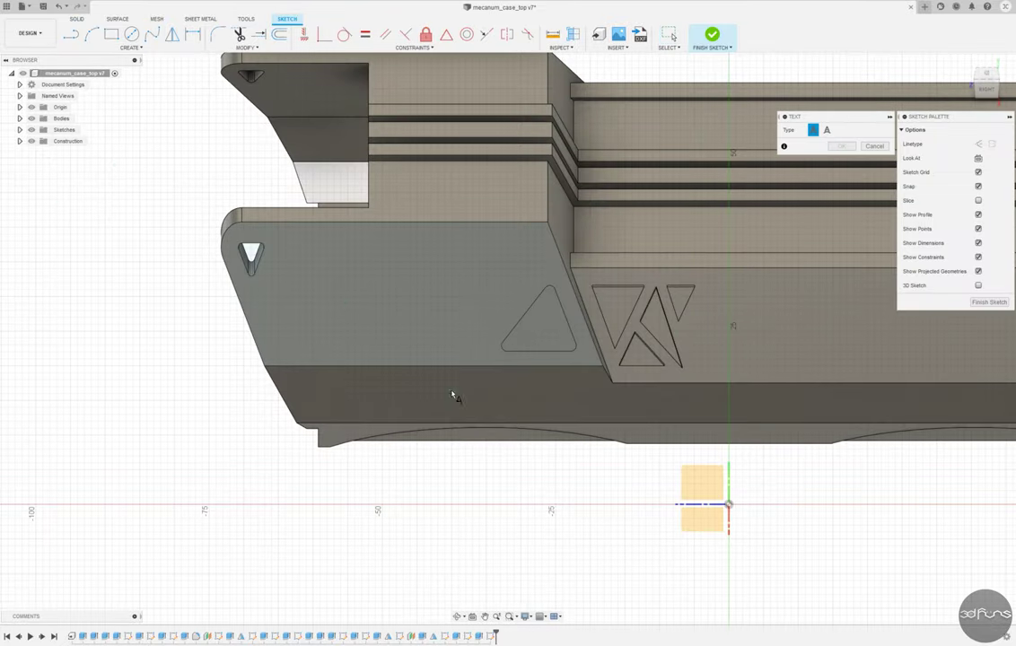
{"action": "left_click", "coordinate": [427, 236]}
{"action": "type", "text": "2"}
{"action": "left_click", "coordinate": [818, 187]}
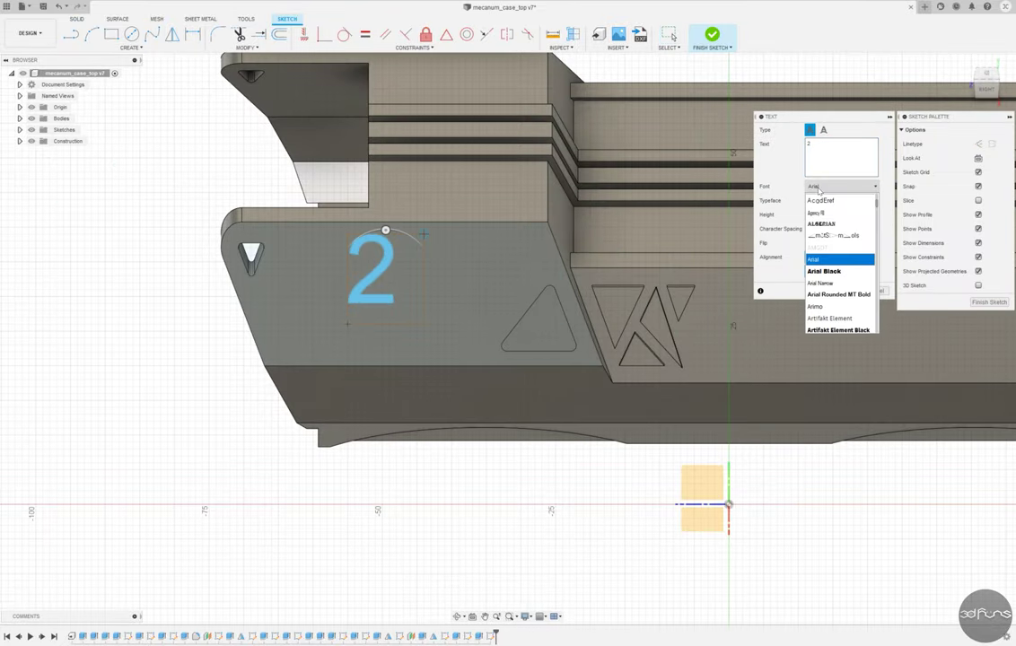
{"action": "left_click", "coordinate": [842, 308]}
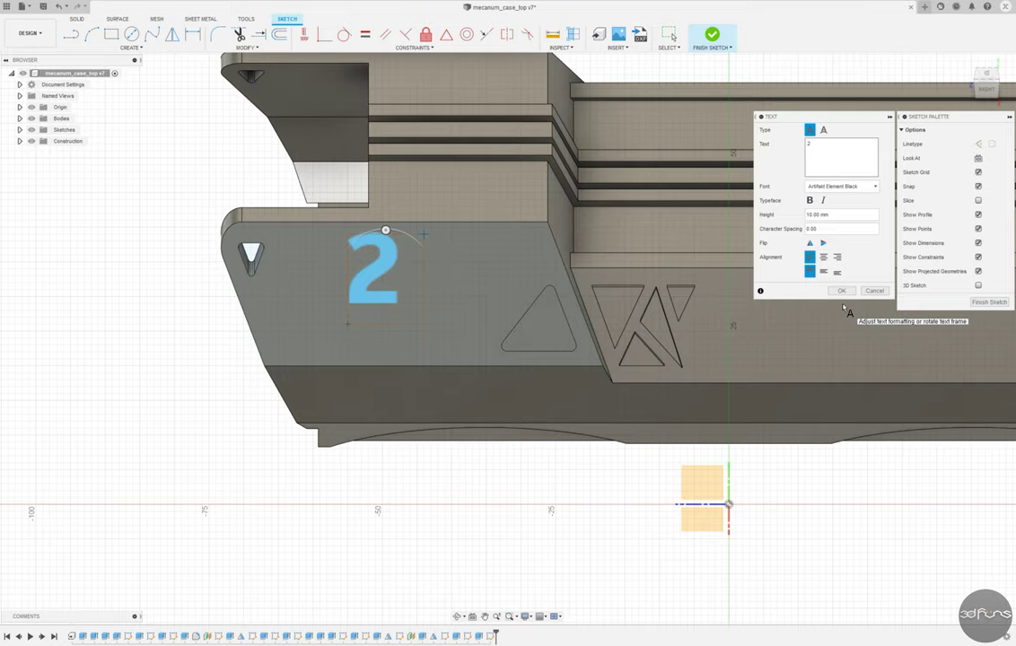
{"action": "double_click", "coordinate": [818, 215]}
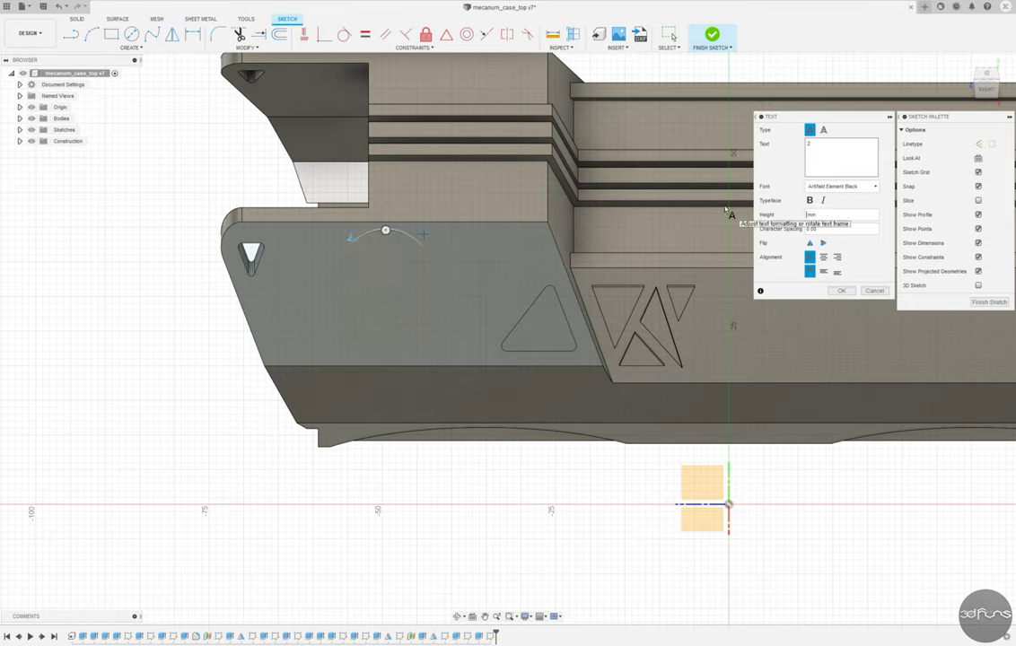
{"action": "type", "text": "12"}
{"action": "left_click", "coordinate": [824, 272]}
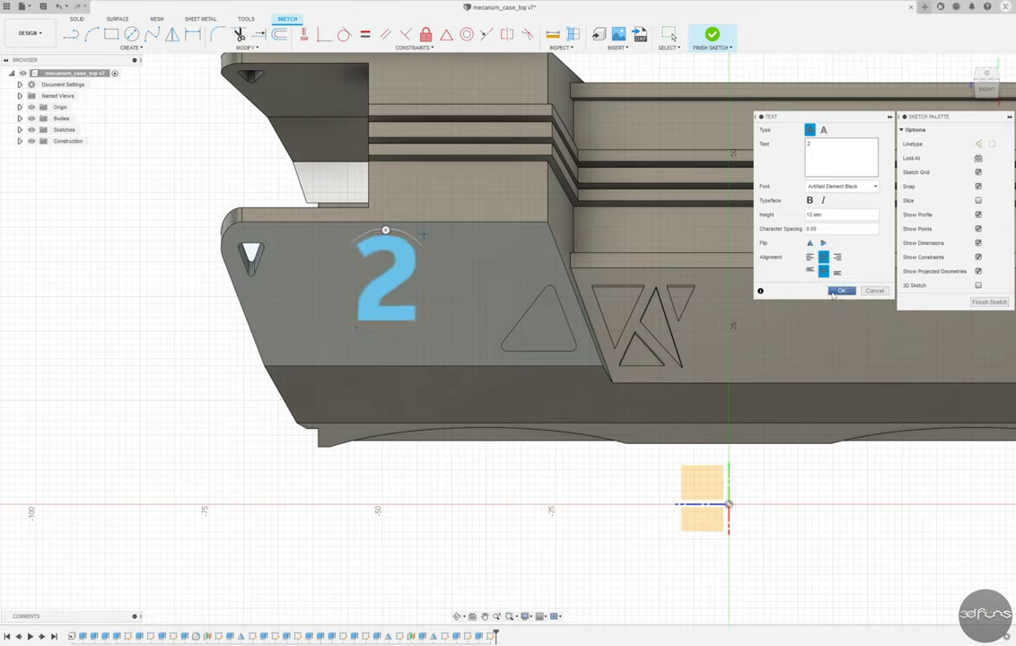
{"action": "left_click", "coordinate": [840, 290]}
Dimension the '2' 44.3 horizontally from the origin.
{"action": "left_click", "coordinate": [381, 294]}
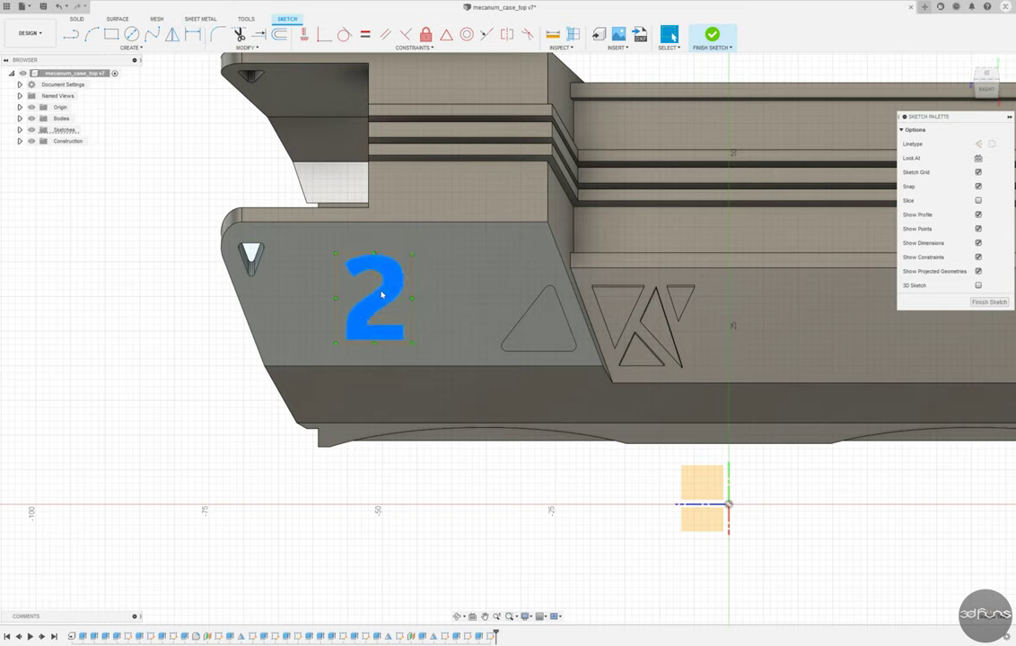
{"action": "key", "text": "d"}
{"action": "left_click", "coordinate": [375, 342]}
{"action": "left_click", "coordinate": [728, 504]}
{"action": "left_click", "coordinate": [539, 554]}
{"action": "type", "text": "44.3"}
{"action": "key", "text": "Return"}
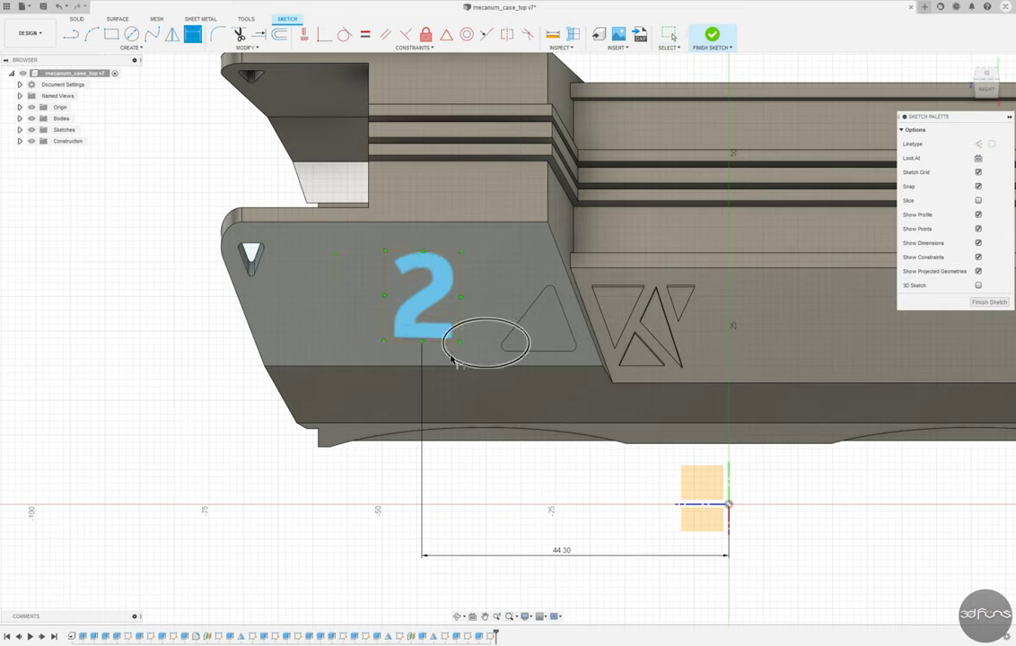
Set the '2' text height to 19 and place it 23.2 above the X axis.
{"action": "left_click", "coordinate": [385, 341]}
{"action": "left_click", "coordinate": [384, 250]}
{"action": "left_click", "coordinate": [310, 296]}
{"action": "type", "text": "19"}
{"action": "key", "text": "Return"}
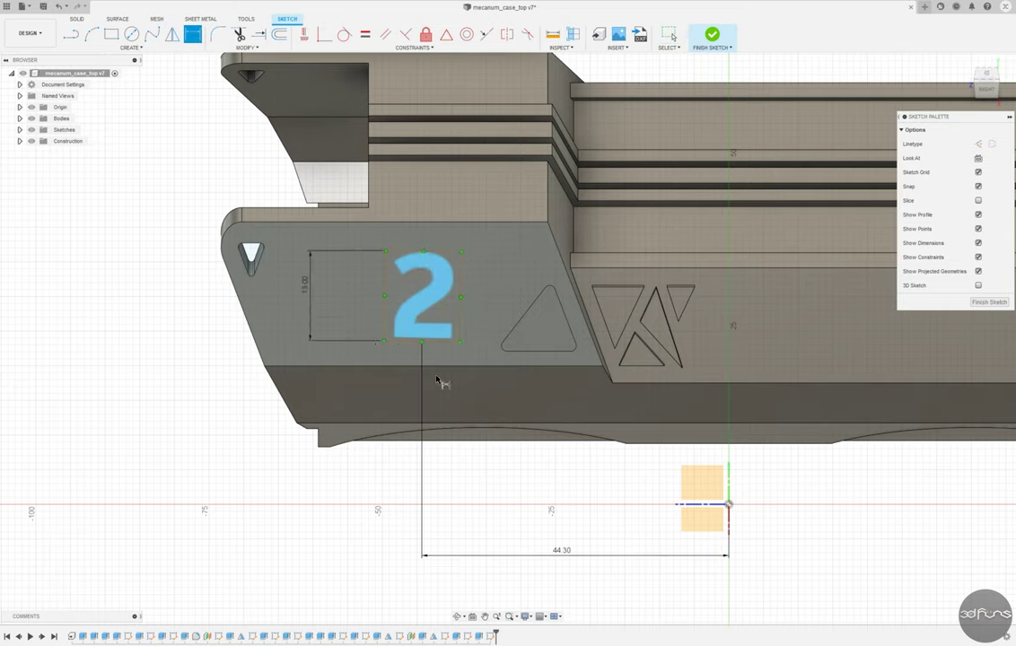
{"action": "left_click", "coordinate": [384, 341]}
{"action": "left_click", "coordinate": [728, 504]}
{"action": "left_click", "coordinate": [317, 408]}
{"action": "type", "text": "23.2"}
{"action": "key", "text": "Return"}
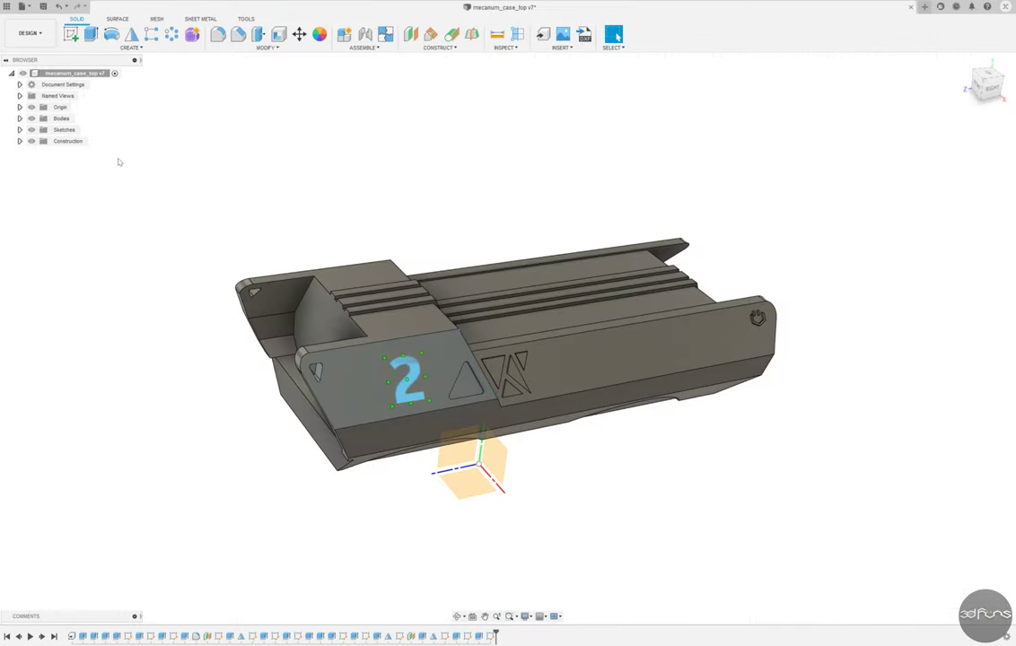
Extrude the '2' as a -0.8 mm cut into the case's side face.
{"action": "type", "text": "e-.8"}
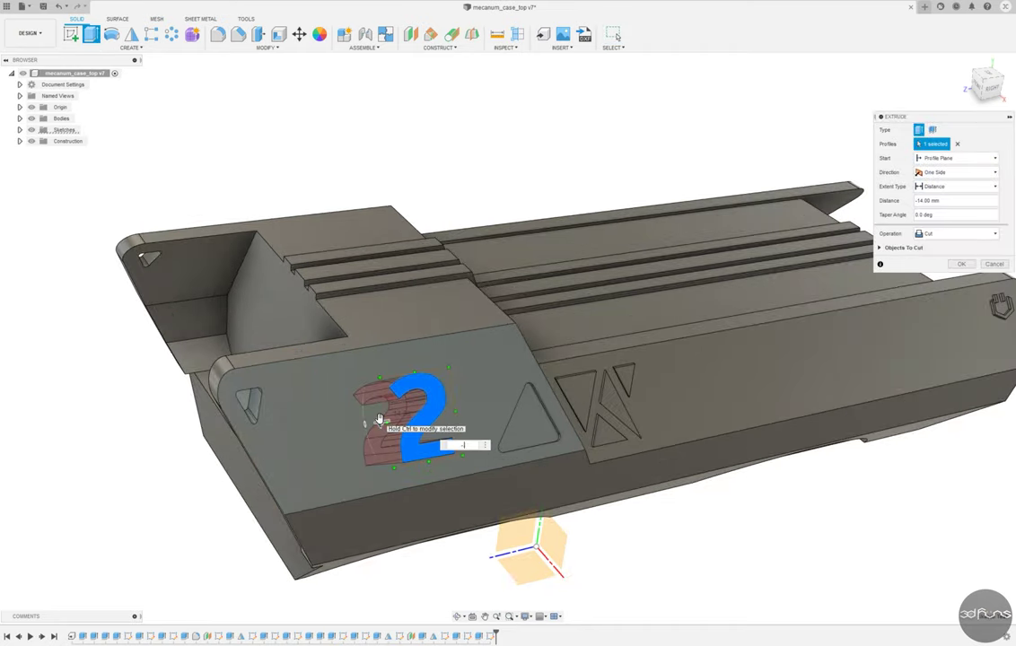
{"action": "left_click", "coordinate": [960, 263]}
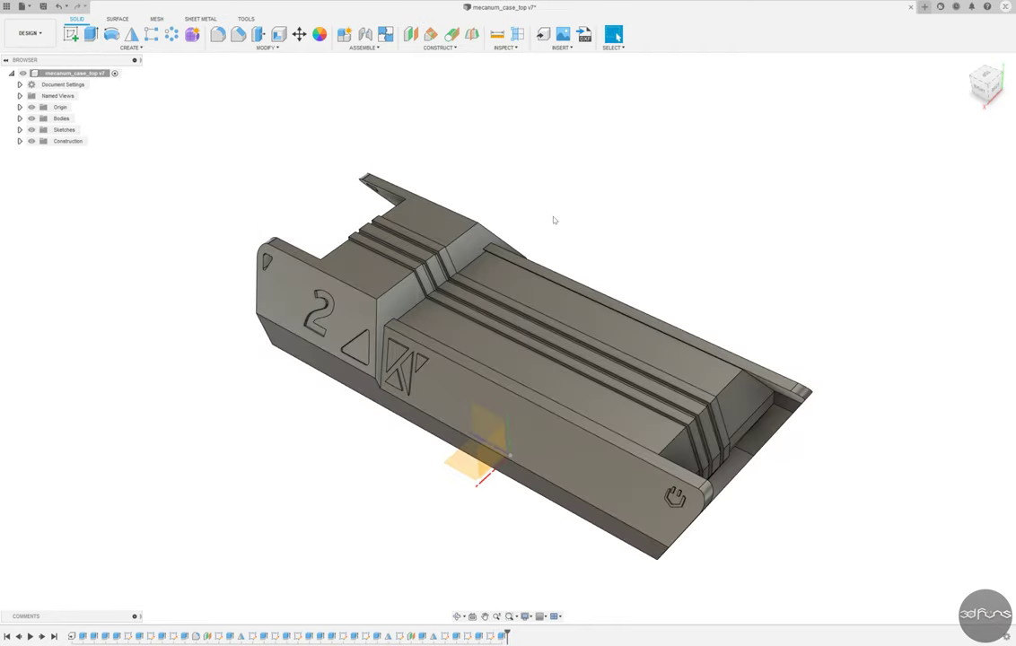
Start a sketch on the opposite end face and add a '2' text box.
{"action": "left_click", "coordinate": [554, 220]}
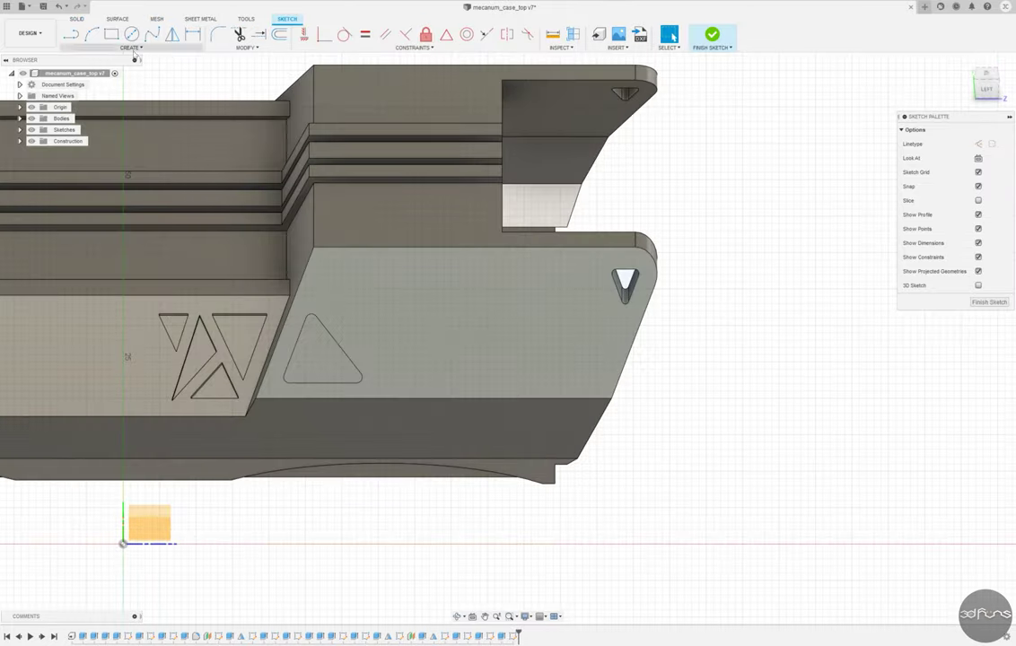
{"action": "left_click", "coordinate": [134, 47]}
{"action": "left_click", "coordinate": [90, 199]}
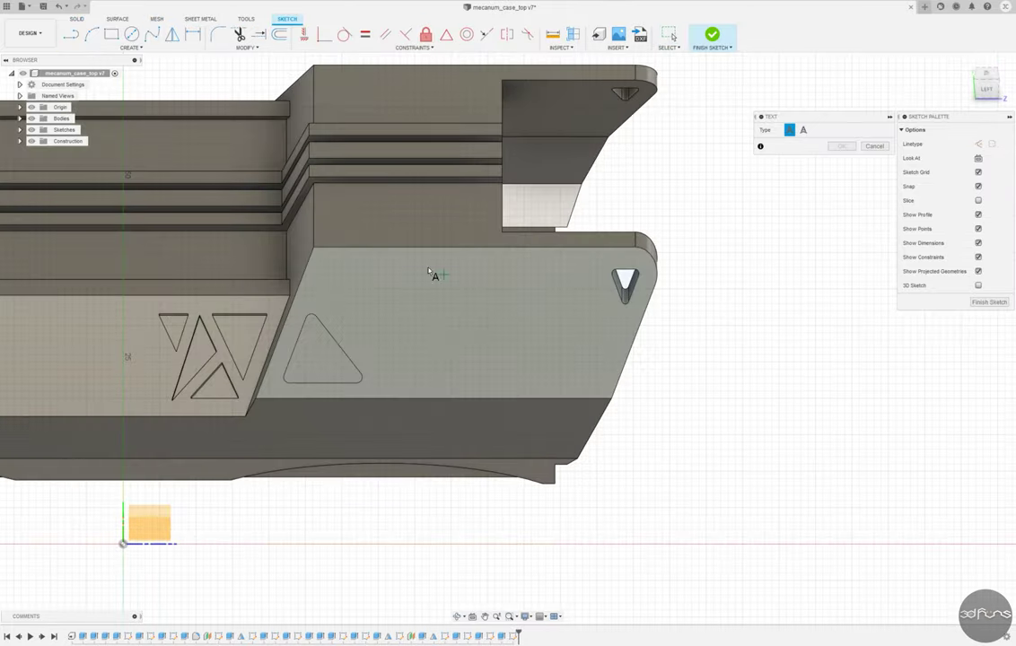
{"action": "left_click", "coordinate": [415, 267]}
{"action": "left_click", "coordinate": [516, 384]}
{"action": "type", "text": "2"}
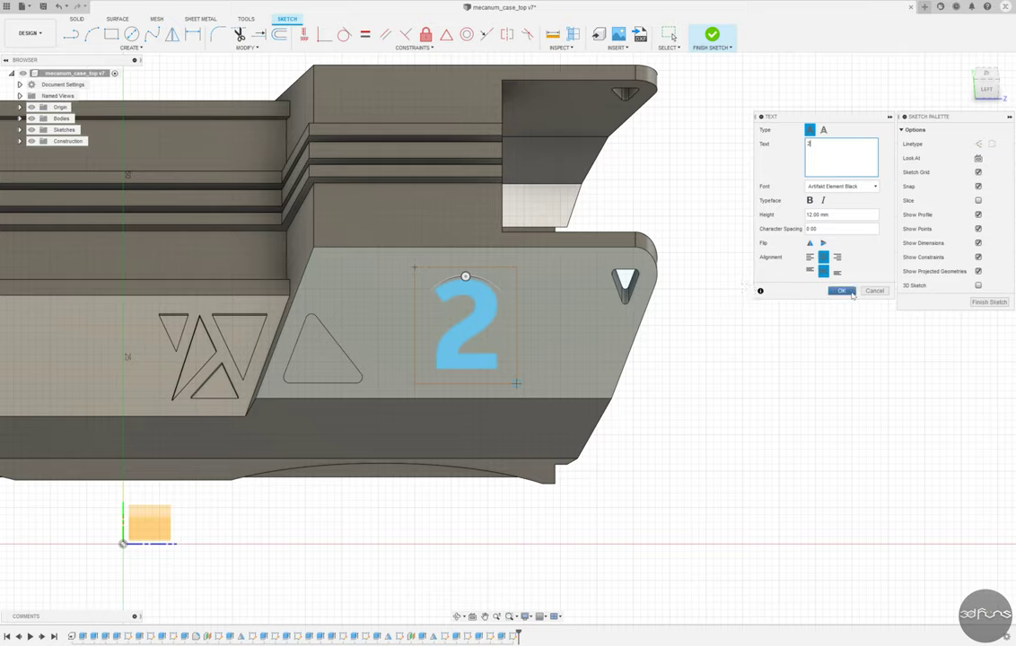
{"action": "left_click", "coordinate": [852, 292]}
Dimension the '2' text: height 13, 23 up and 45.7 across from the origin.
{"action": "key", "text": "d"}
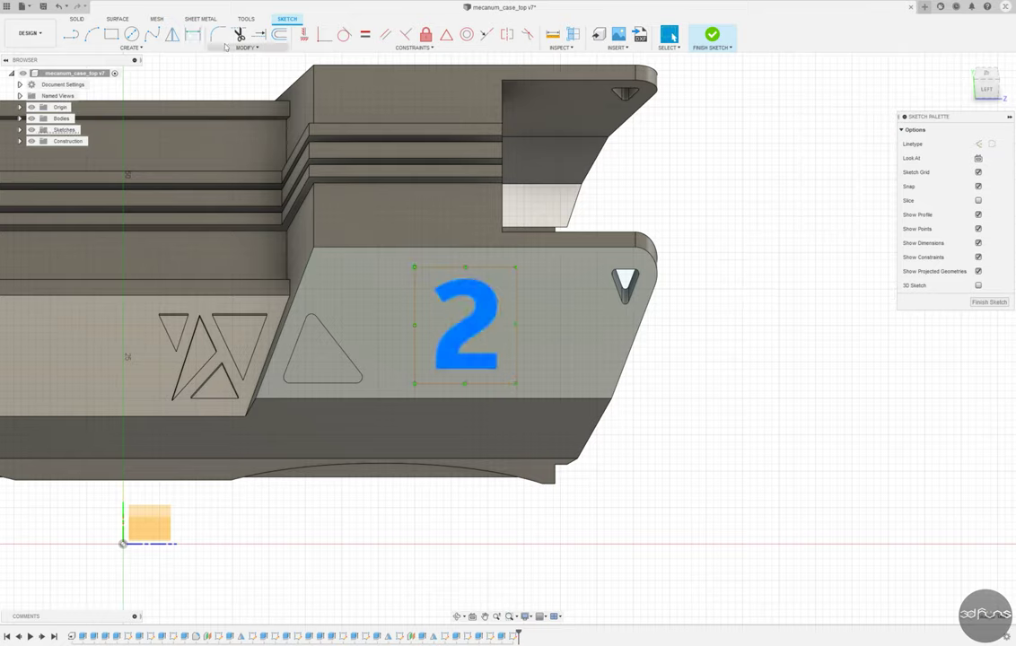
{"action": "left_click", "coordinate": [517, 368]}
{"action": "left_click", "coordinate": [553, 321]}
{"action": "type", "text": "13"}
{"action": "key", "text": "Return"}
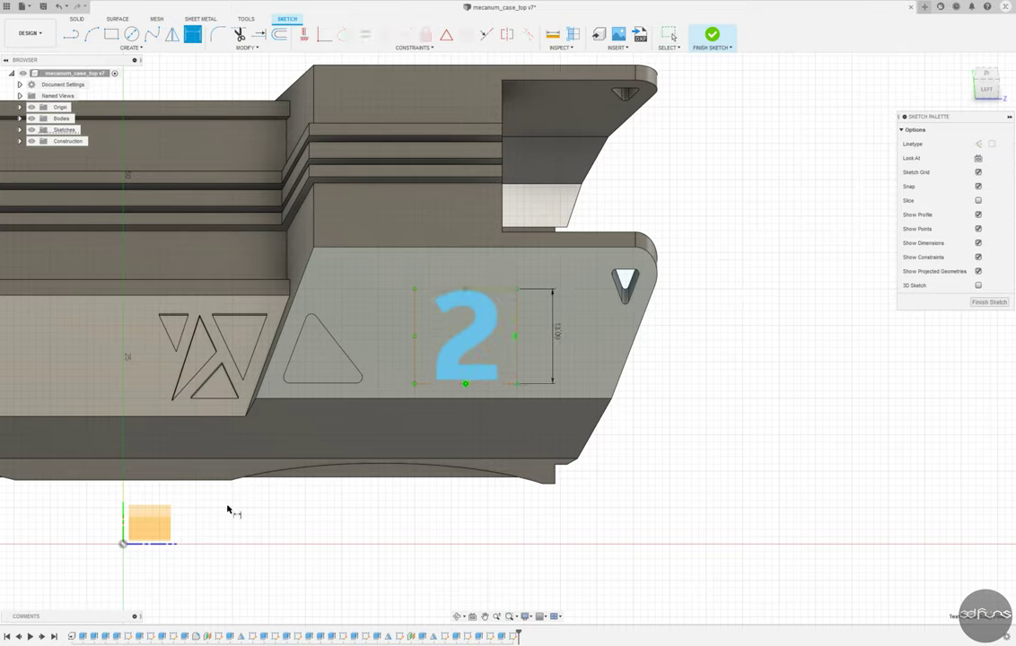
{"action": "left_click", "coordinate": [524, 438]}
{"action": "type", "text": "23"}
{"action": "key", "text": "Return"}
{"action": "left_click", "coordinate": [464, 375]}
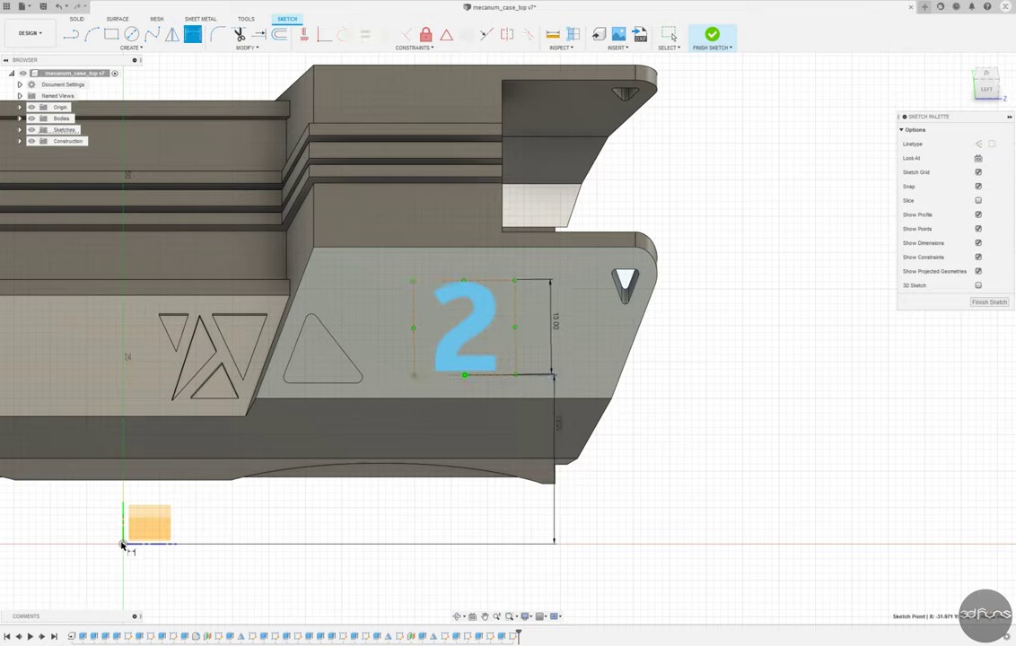
{"action": "left_click", "coordinate": [123, 543]}
{"action": "left_click", "coordinate": [313, 587]}
{"action": "type", "text": "45.7"}
{"action": "key", "text": "Return"}
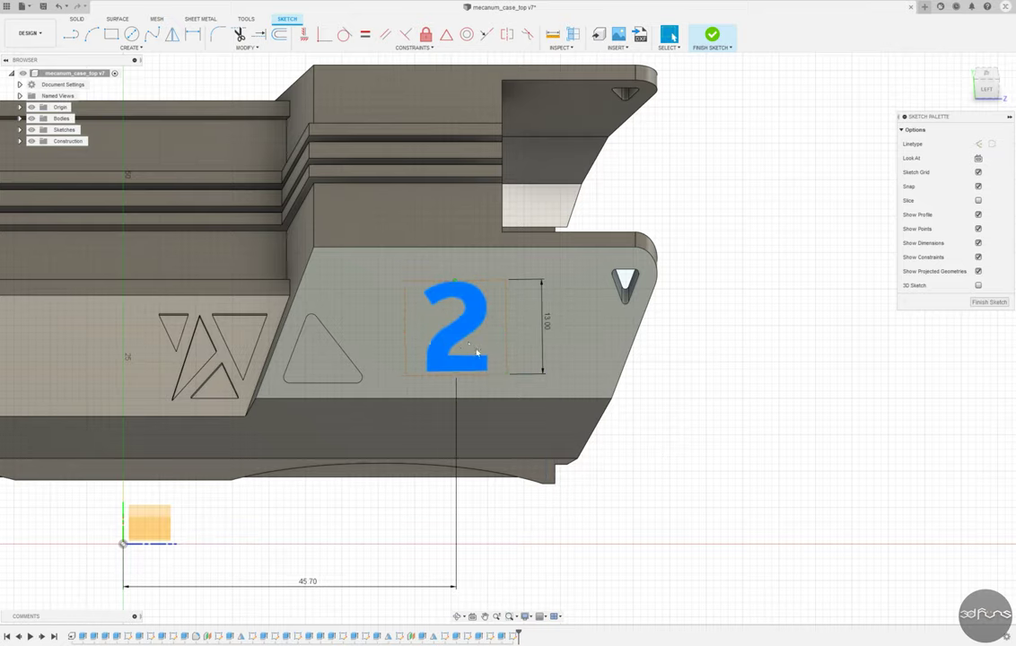
Replace the '2' with a freshly placed '2' text box.
{"action": "double_click", "coordinate": [456, 328]}
{"action": "key", "text": "Return"}
{"action": "key", "text": "d"}
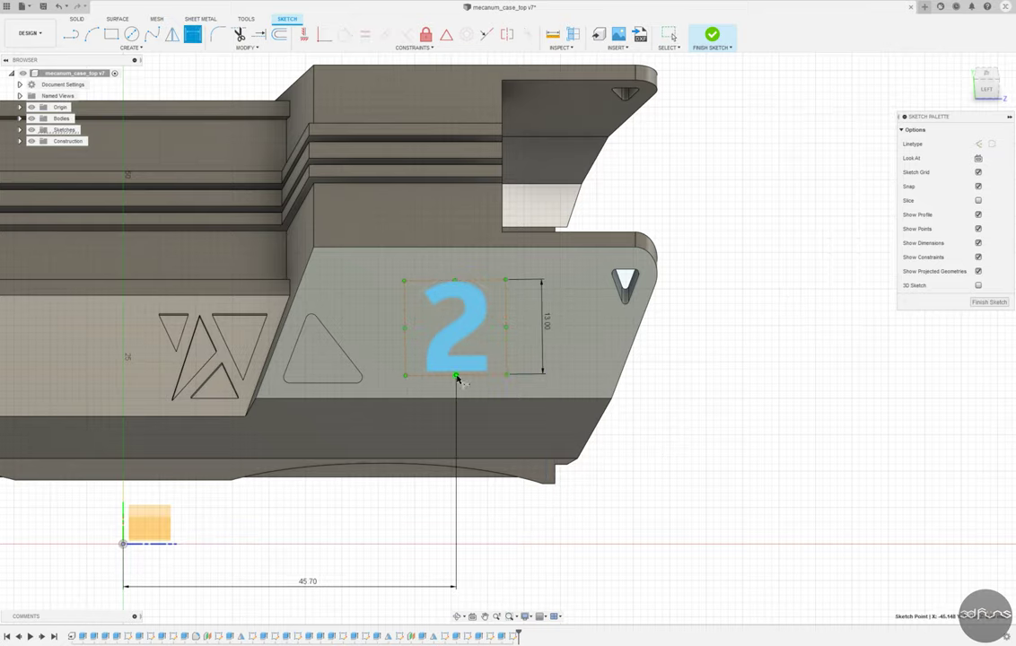
{"action": "left_click", "coordinate": [456, 375]}
{"action": "left_click", "coordinate": [85, 160]}
{"action": "left_click", "coordinate": [420, 374]}
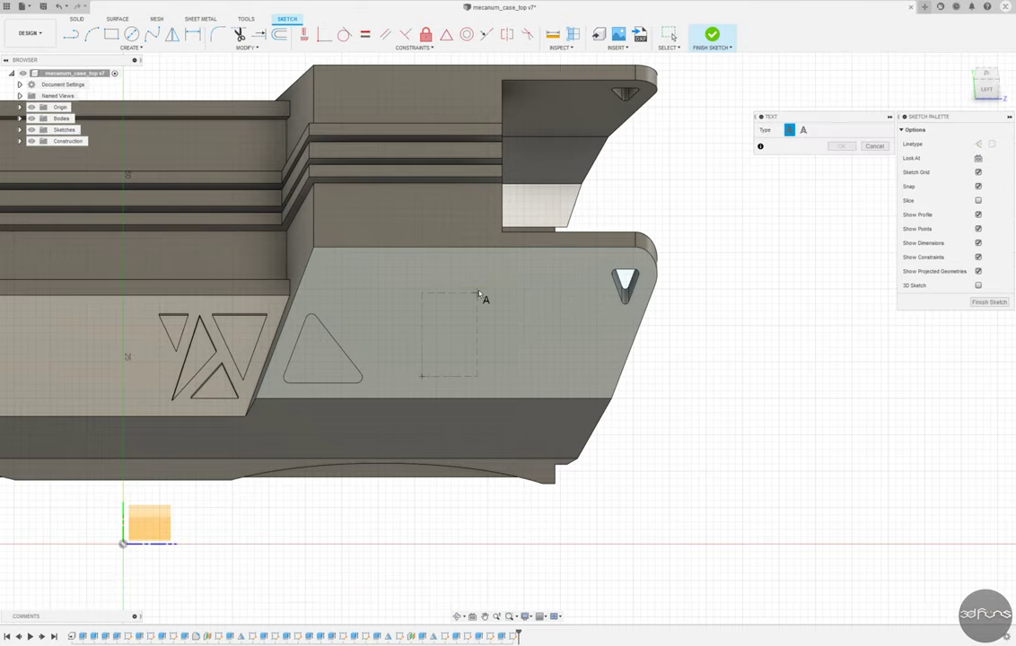
{"action": "left_click", "coordinate": [510, 281]}
{"action": "type", "text": "2"}
{"action": "key", "text": "Return"}
Re-dimension the new '2' with 13 height and its vertical and horizontal offsets from the origin.
{"action": "key", "text": "d"}
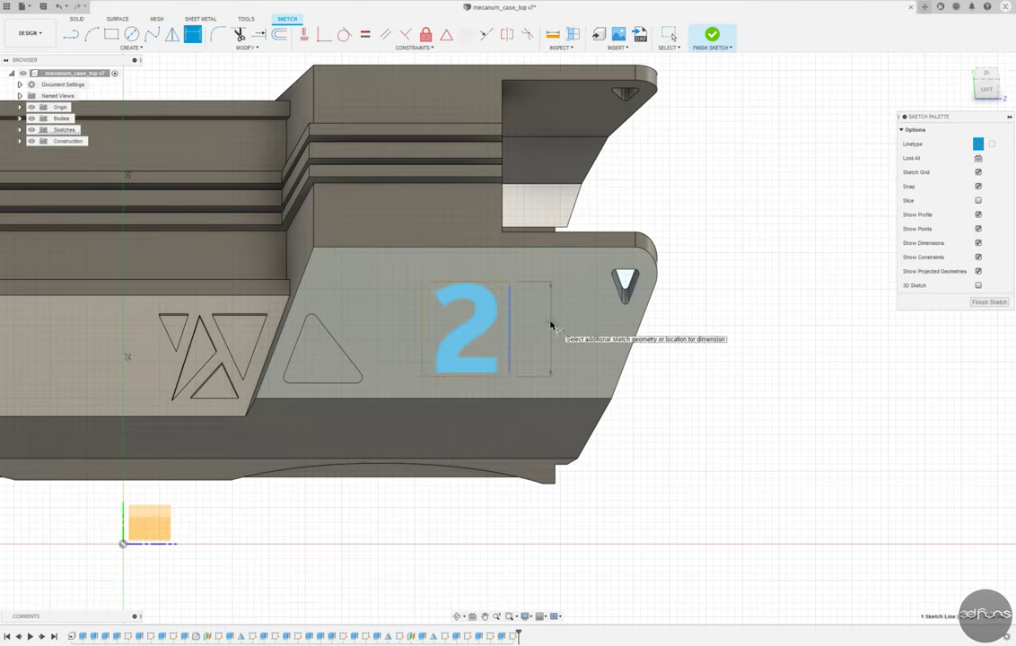
{"action": "left_click", "coordinate": [512, 332]}
{"action": "left_click", "coordinate": [482, 379]}
{"action": "left_click", "coordinate": [120, 543]}
{"action": "left_click", "coordinate": [549, 422]}
{"action": "key", "text": "Return"}
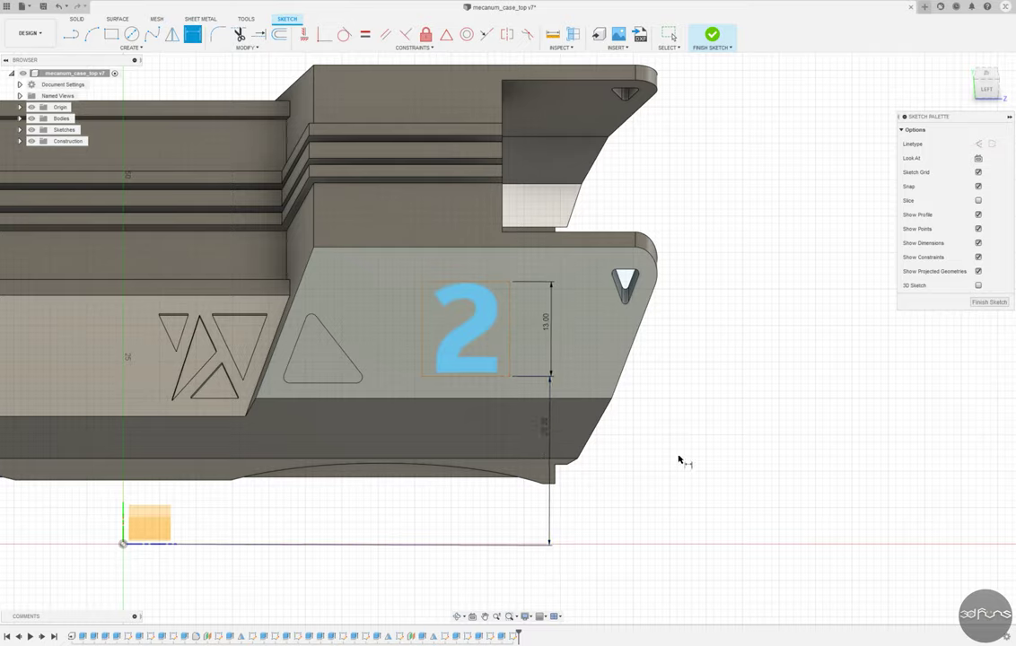
{"action": "left_click", "coordinate": [467, 378]}
{"action": "left_click", "coordinate": [123, 544]}
{"action": "left_click", "coordinate": [306, 584]}
{"action": "key", "text": "Return"}
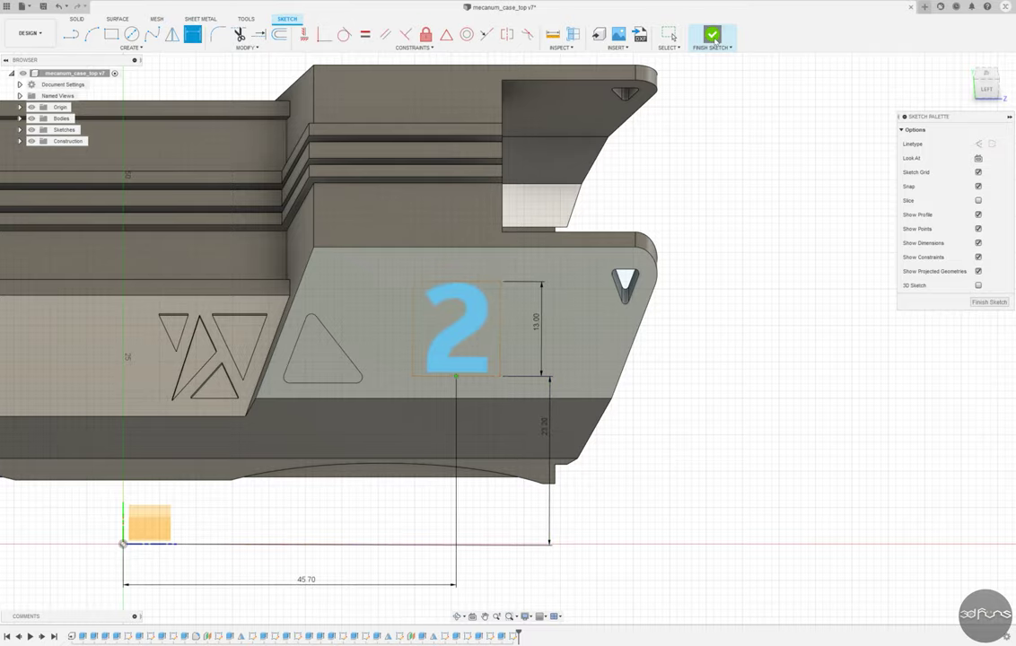
Extrude-cut the '2' profile into the end panel as a recess.
{"action": "key", "text": "e"}
{"action": "scroll", "coordinate": [492, 242], "scroll_direction": "up", "scroll_amount": 3}
{"action": "left_click", "coordinate": [680, 272]}
{"action": "key", "text": "Return"}
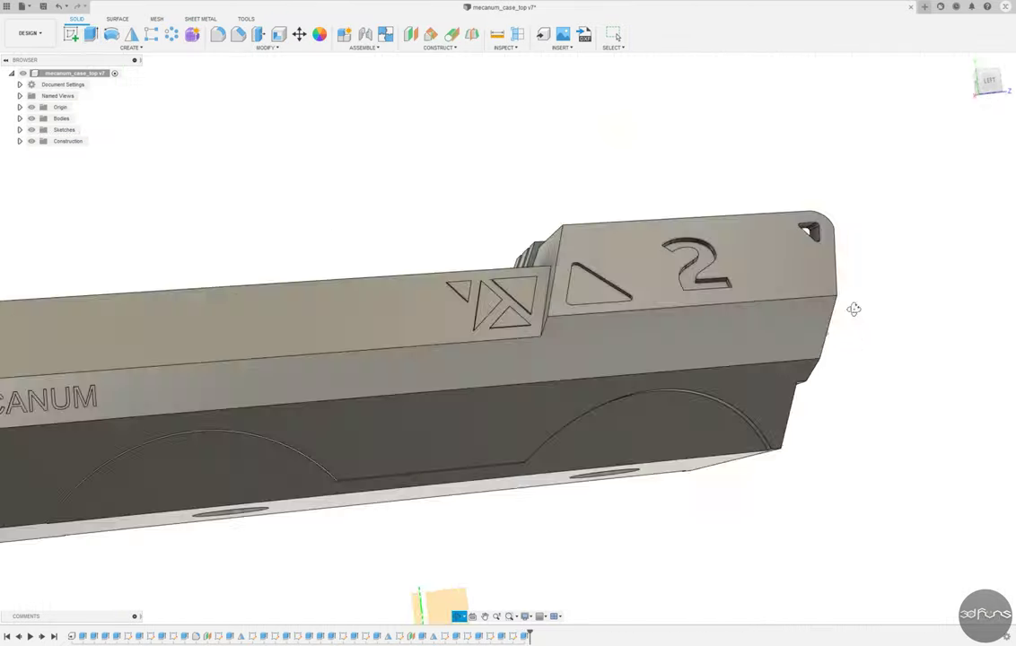
{"action": "mouse_move", "coordinate": [853, 311]}
{"action": "middle_mouse_down", "text": "shift"}
{"action": "mouse_move", "coordinate": [418, 288]}
{"action": "mouse_move", "coordinate": [406, 199]}
{"action": "middle_mouse_up", "text": "shift"}
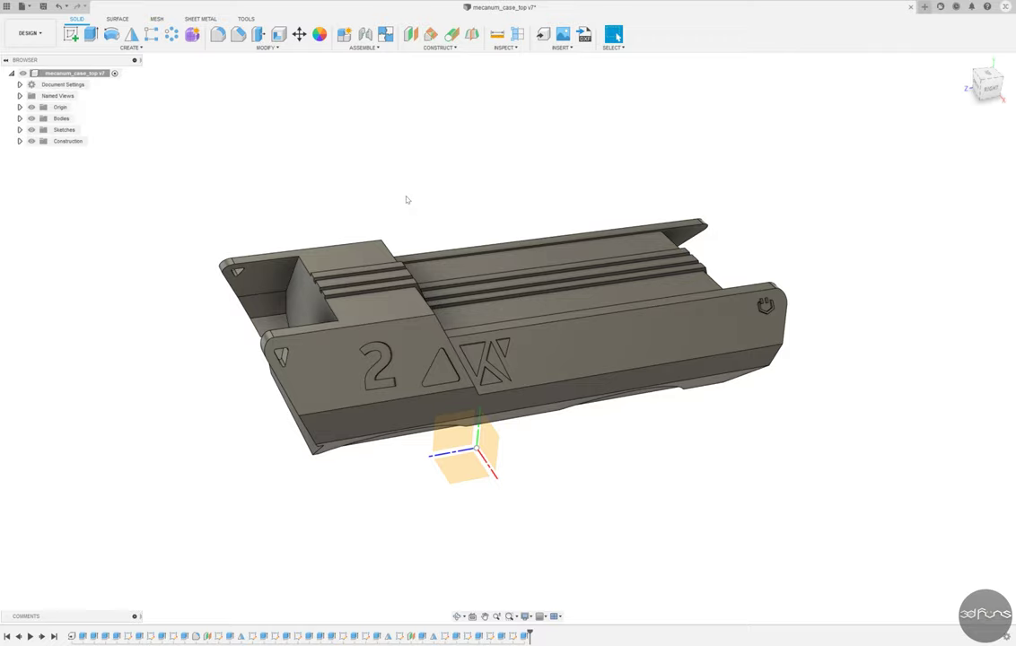
Fillet 10 inner corner edges of the '2' pocket with a 0.5 mm radius.
{"action": "key", "text": "f"}
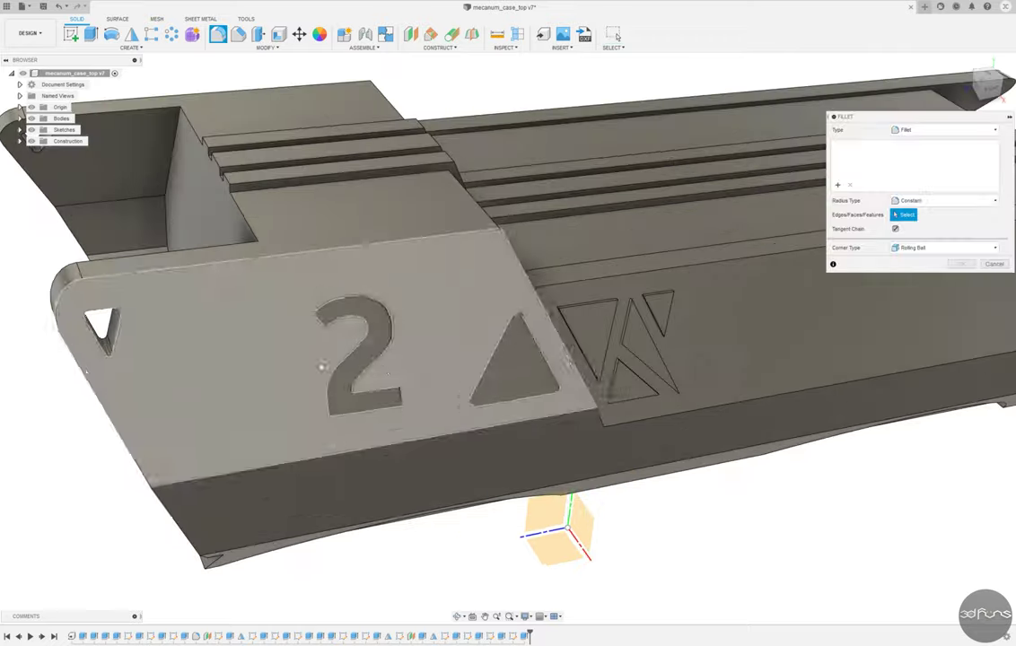
{"action": "scroll", "coordinate": [318, 362], "scroll_direction": "up", "scroll_amount": 5}
{"action": "left_click", "coordinate": [296, 309]}
{"action": "left_click", "coordinate": [439, 492]}
{"action": "left_click", "coordinate": [403, 559]}
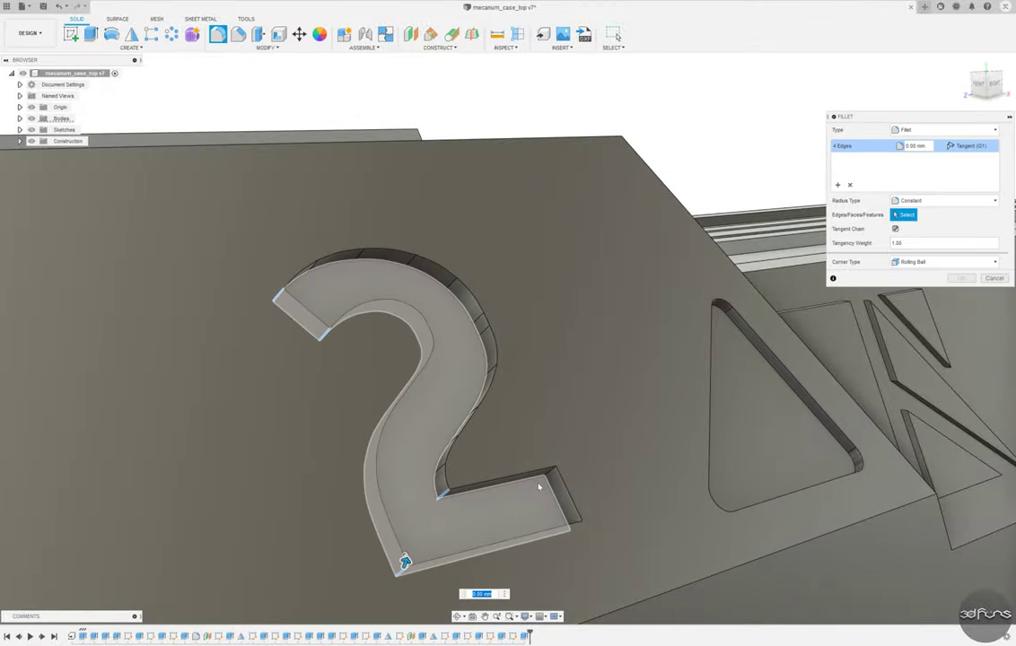
{"action": "left_click", "coordinate": [551, 472]}
{"action": "left_click", "coordinate": [575, 523]}
{"action": "scroll", "coordinate": [644, 469], "scroll_direction": "down", "scroll_amount": 5}
{"action": "middle_click_drag", "start_coordinate": [644, 469], "coordinate": [764, 363], "text": "shift"}
{"action": "scroll", "coordinate": [764, 363], "scroll_direction": "up", "scroll_amount": 5}
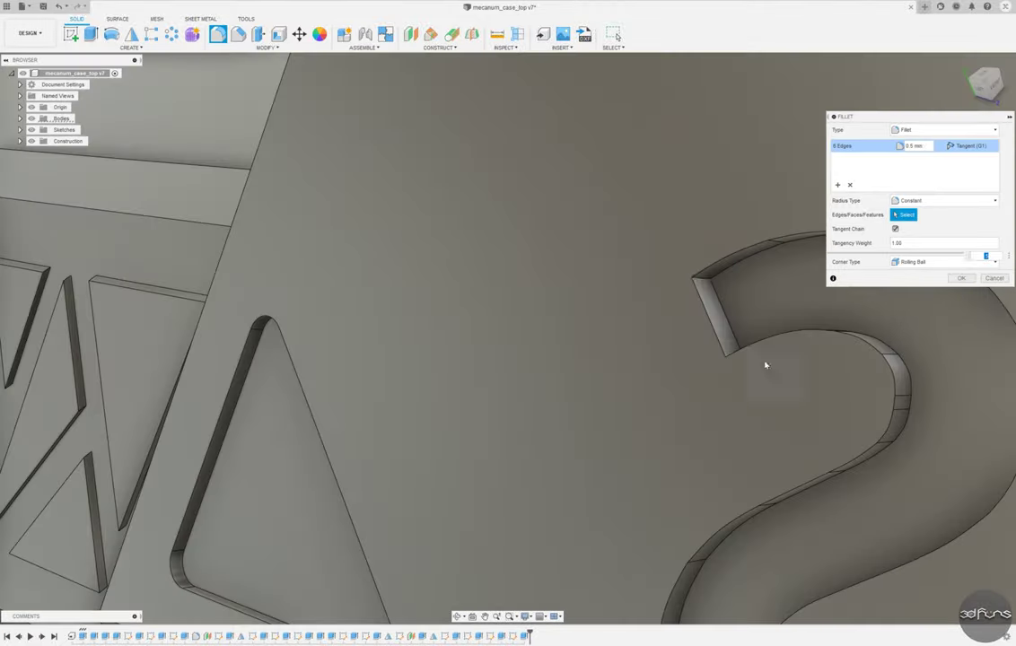
{"action": "scroll", "coordinate": [665, 389], "scroll_direction": "up", "scroll_amount": 3}
{"action": "scroll", "coordinate": [595, 354], "scroll_direction": "down", "scroll_amount": 5}
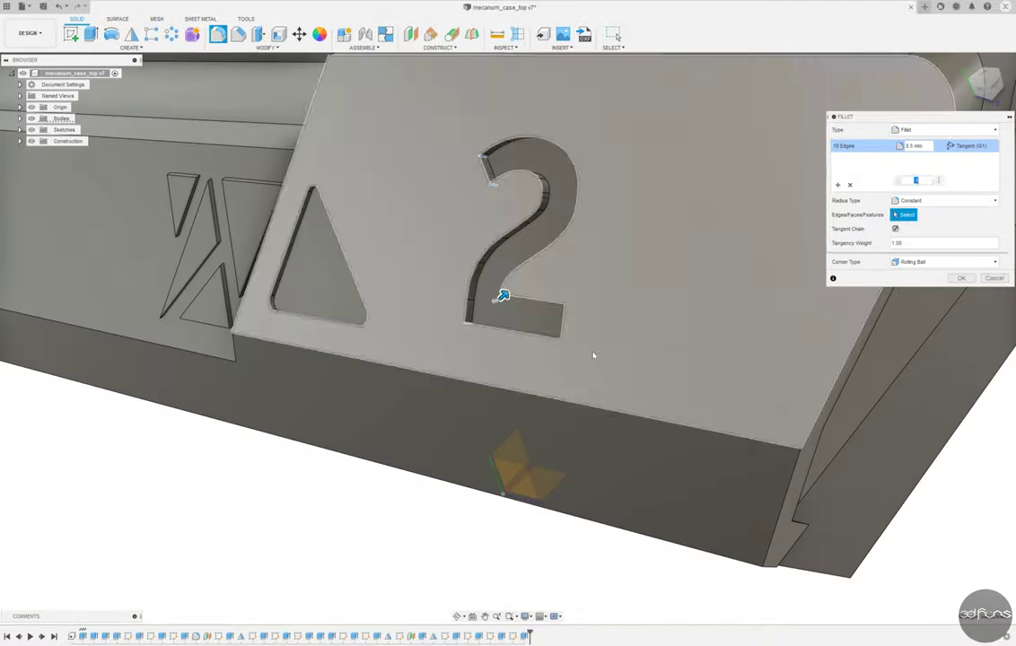
{"action": "key", "text": "Return"}
{"action": "scroll", "coordinate": [669, 488], "scroll_direction": "down", "scroll_amount": 3}
{"action": "middle_click_drag", "start_coordinate": [669, 489], "coordinate": [522, 493], "text": "shift"}
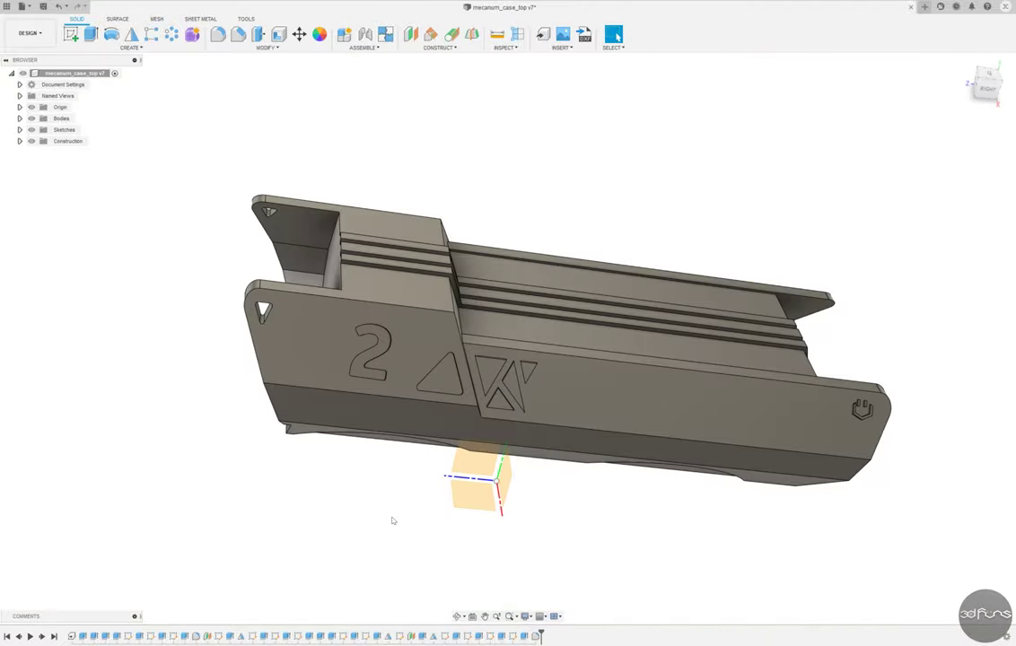
{"action": "middle_click_drag", "start_coordinate": [392, 521], "coordinate": [431, 422], "text": "shift"}
Start a sketch on the back plane and project the angled end edge into it.
{"action": "left_click", "coordinate": [431, 422]}
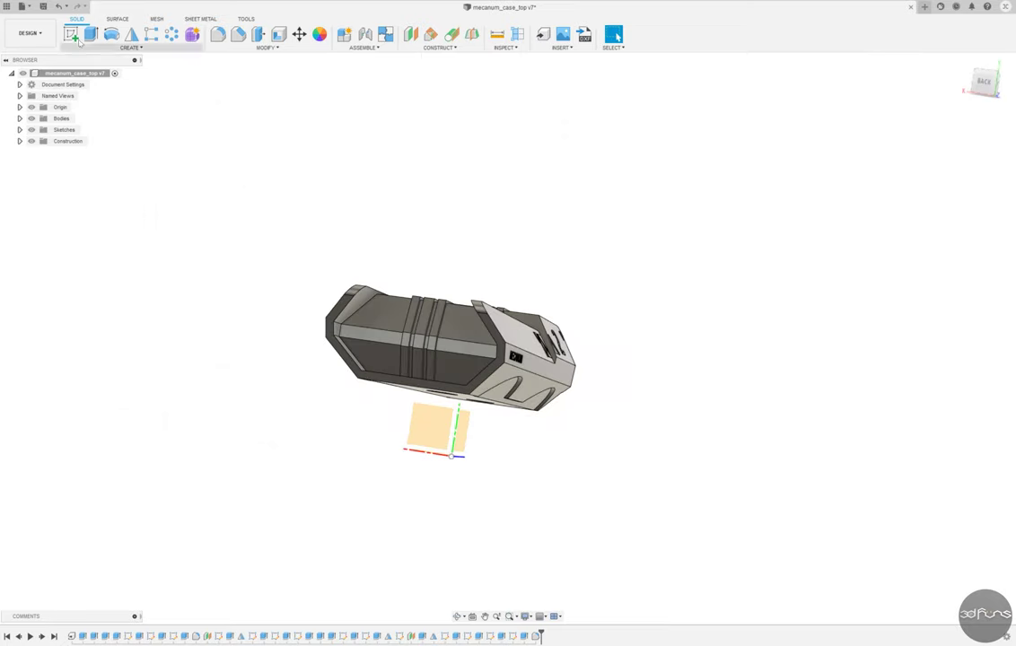
{"action": "scroll", "coordinate": [608, 387], "scroll_direction": "up", "scroll_amount": 5}
{"action": "left_click", "coordinate": [131, 46]}
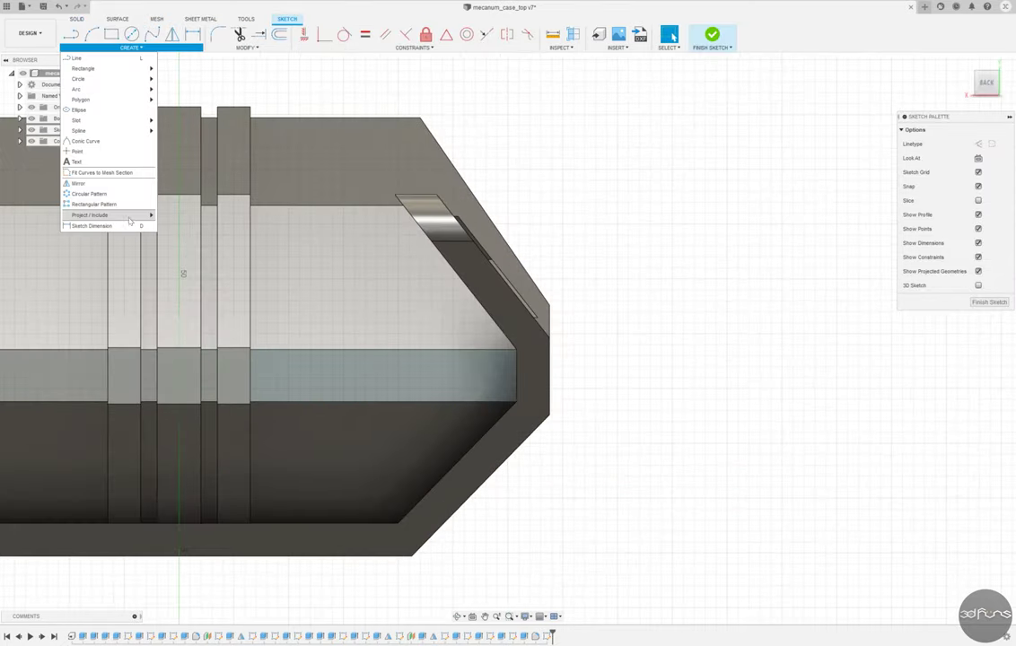
{"action": "left_click", "coordinate": [166, 195]}
{"action": "left_click", "coordinate": [516, 301]}
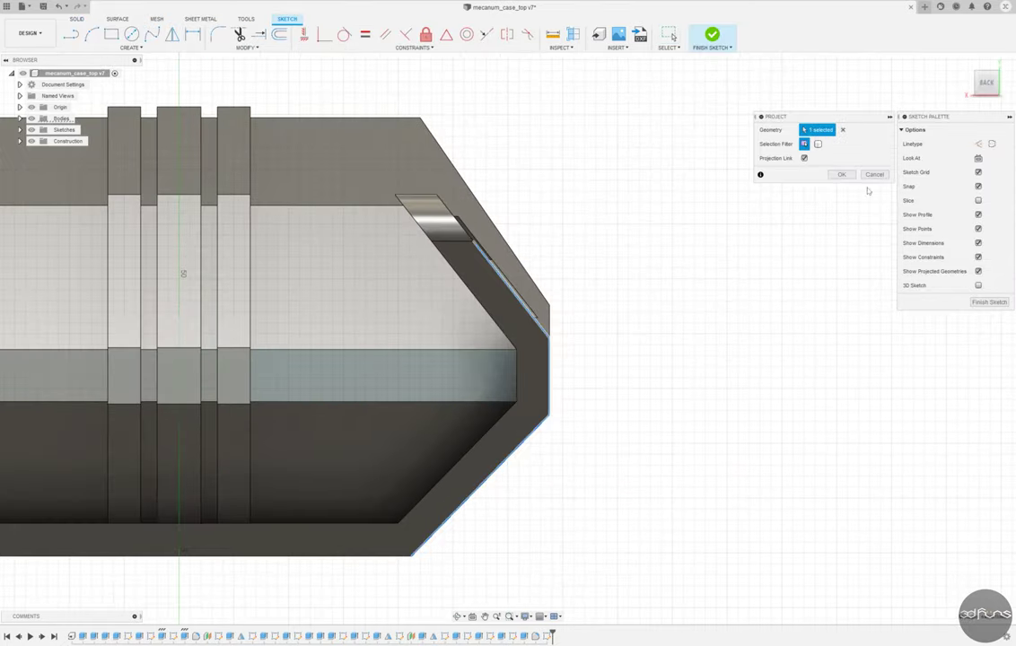
{"action": "left_click", "coordinate": [842, 174]}
Offset the projected edge by 1 mm and draw the connecting chevron lines.
{"action": "left_click", "coordinate": [279, 34]}
{"action": "left_click", "coordinate": [510, 275]}
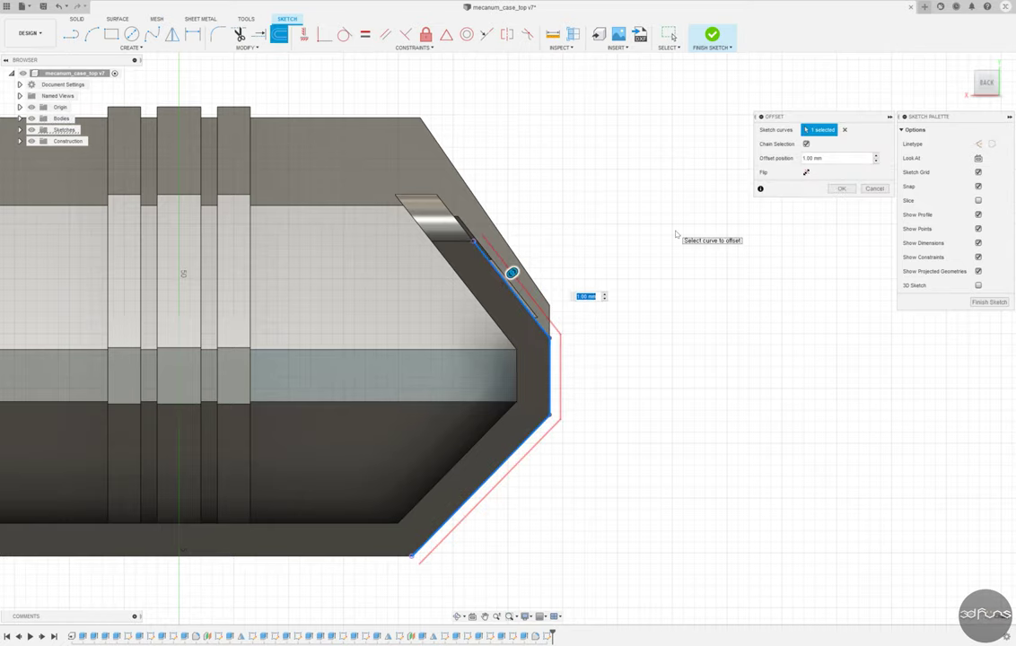
{"action": "type", "text": "1"}
{"action": "key", "text": "Return"}
{"action": "scroll", "coordinate": [507, 323], "scroll_direction": "up", "scroll_amount": 1}
{"action": "scroll", "coordinate": [507, 323], "scroll_direction": "up", "scroll_amount": 1}
{"action": "key", "text": "l"}
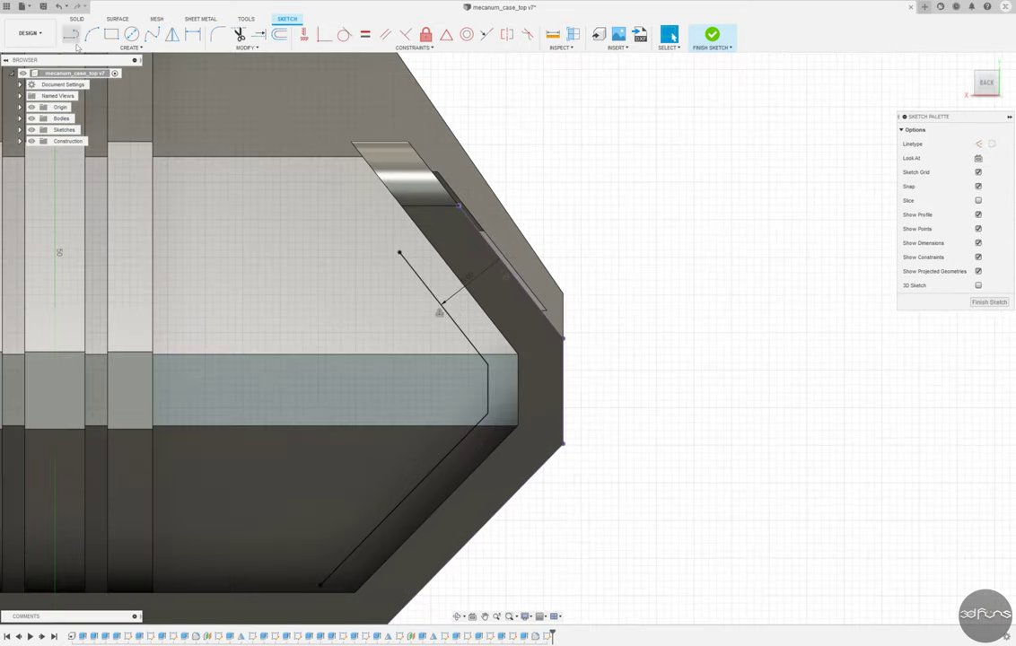
{"action": "left_click", "coordinate": [399, 253]}
{"action": "left_click", "coordinate": [348, 271]}
{"action": "left_click", "coordinate": [356, 481]}
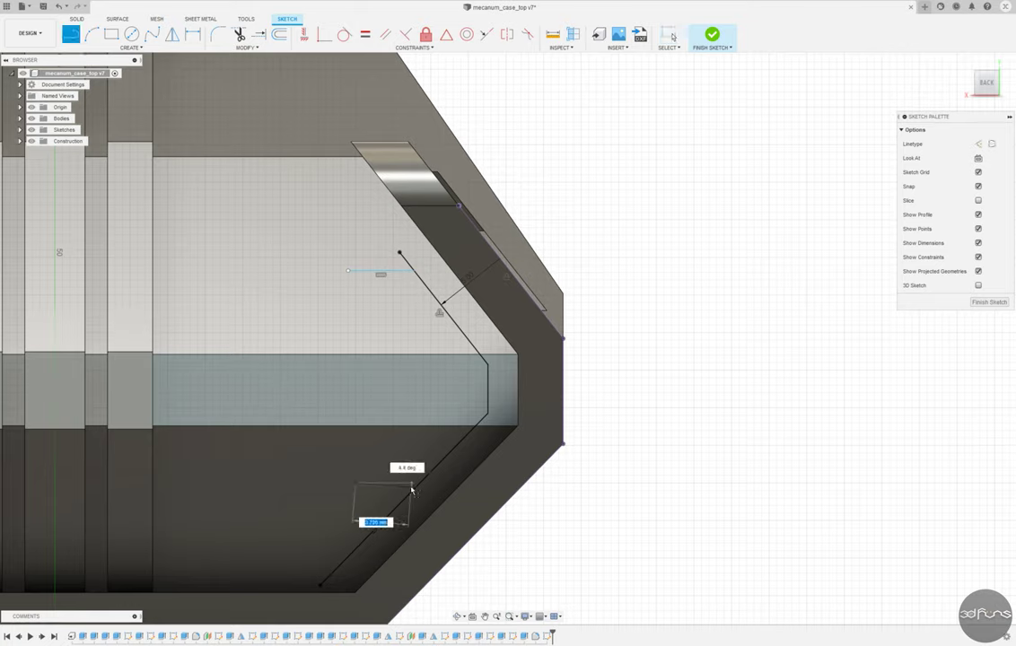
{"action": "left_click", "coordinate": [418, 483]}
Offset the inner line chain and trim away the excess line segments.
{"action": "left_click", "coordinate": [279, 34]}
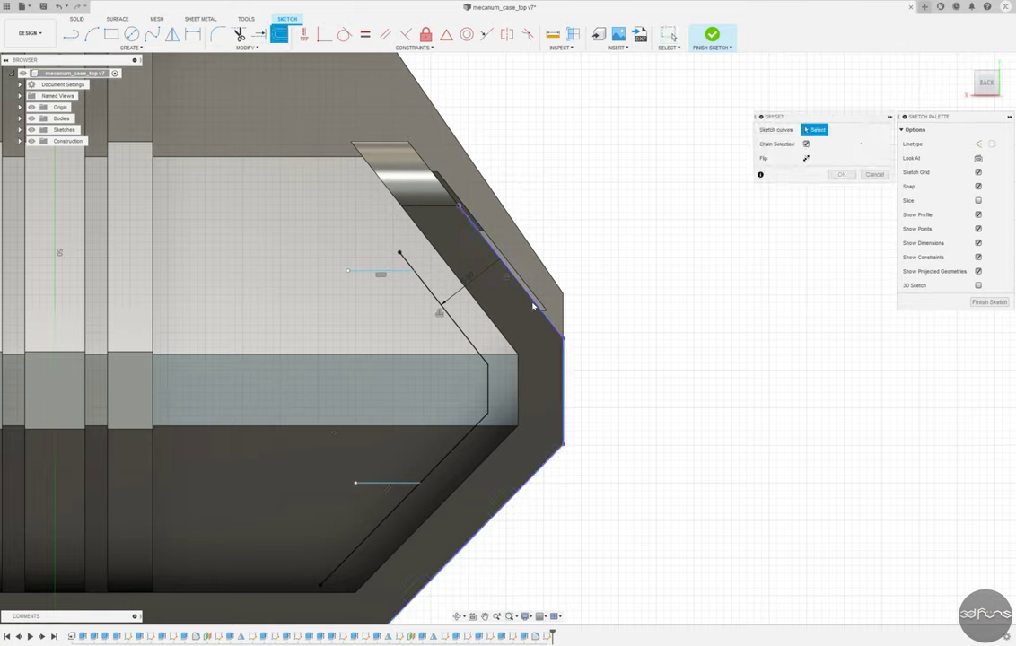
{"action": "left_click", "coordinate": [536, 303]}
{"action": "left_click", "coordinate": [473, 345]}
{"action": "key", "text": "Return"}
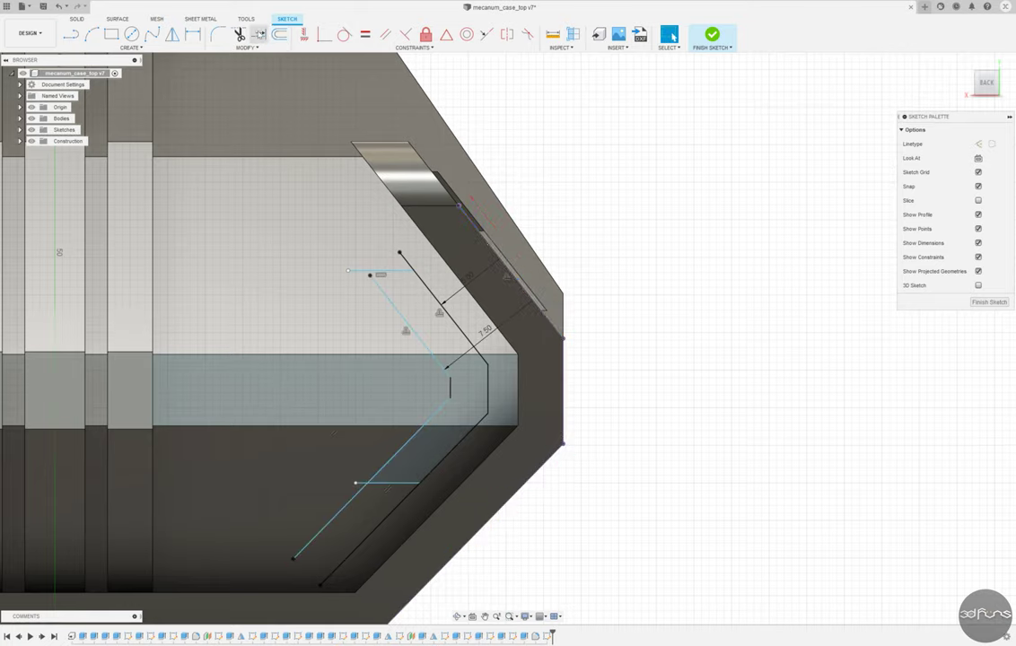
{"action": "key", "text": "t"}
{"action": "left_click", "coordinate": [435, 289]}
{"action": "left_click", "coordinate": [352, 492]}
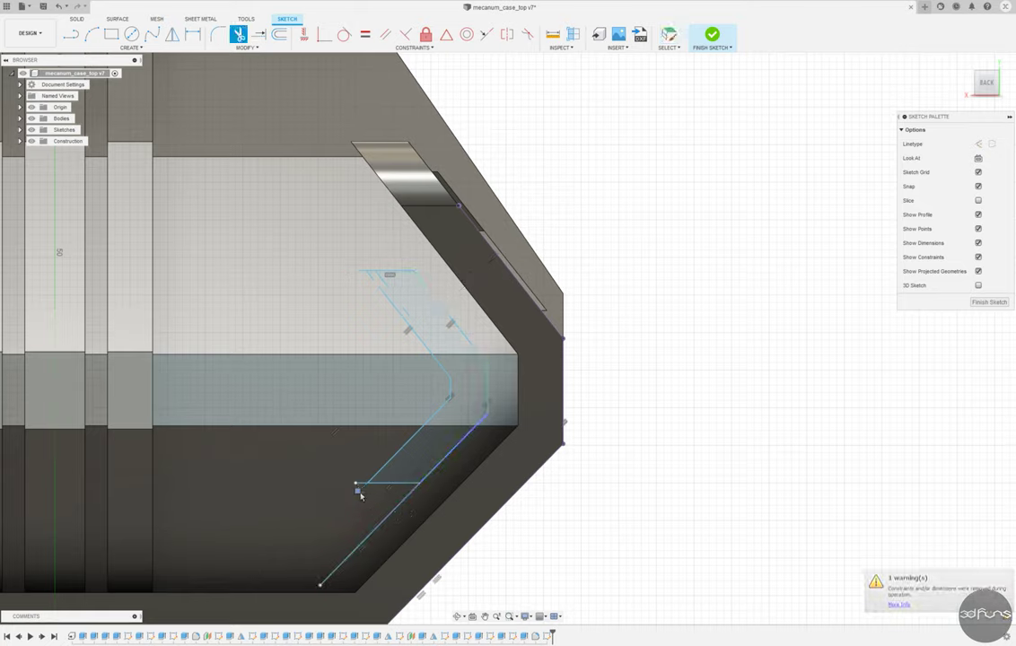
{"action": "left_click", "coordinate": [358, 485]}
{"action": "left_click", "coordinate": [197, 35]}
Dimension the chevron 5 mm from the edge, 2.5 mm wide, and 5 mm horizontally.
{"action": "left_click", "coordinate": [453, 323]}
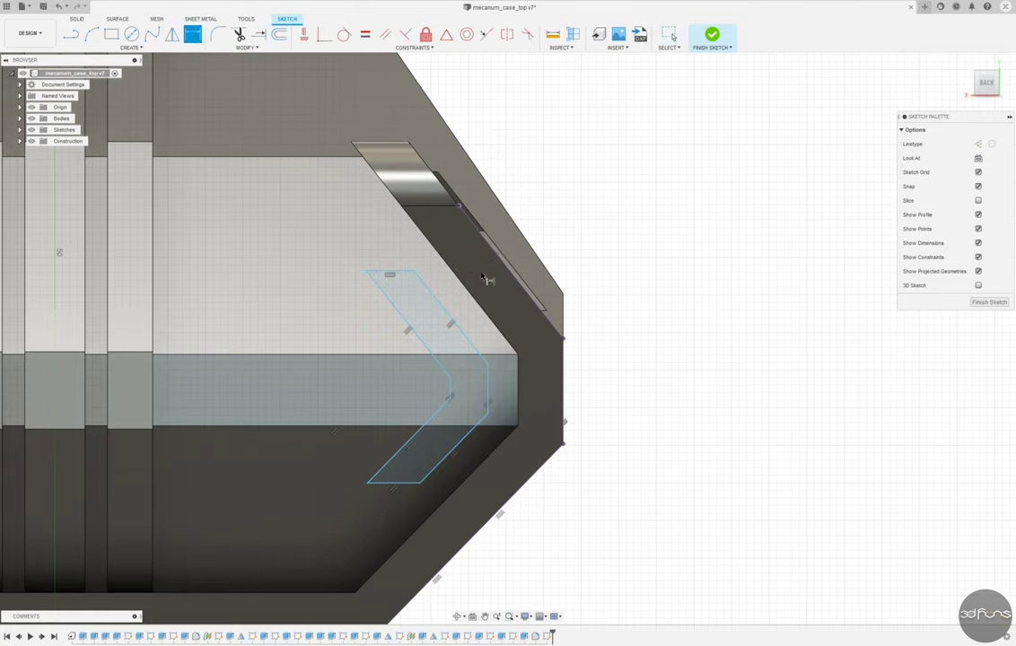
{"action": "left_click", "coordinate": [471, 232]}
{"action": "left_click", "coordinate": [368, 192]}
{"action": "type", "text": "5"}
{"action": "key", "text": "Return"}
{"action": "left_click", "coordinate": [434, 296]}
{"action": "left_click", "coordinate": [409, 330]}
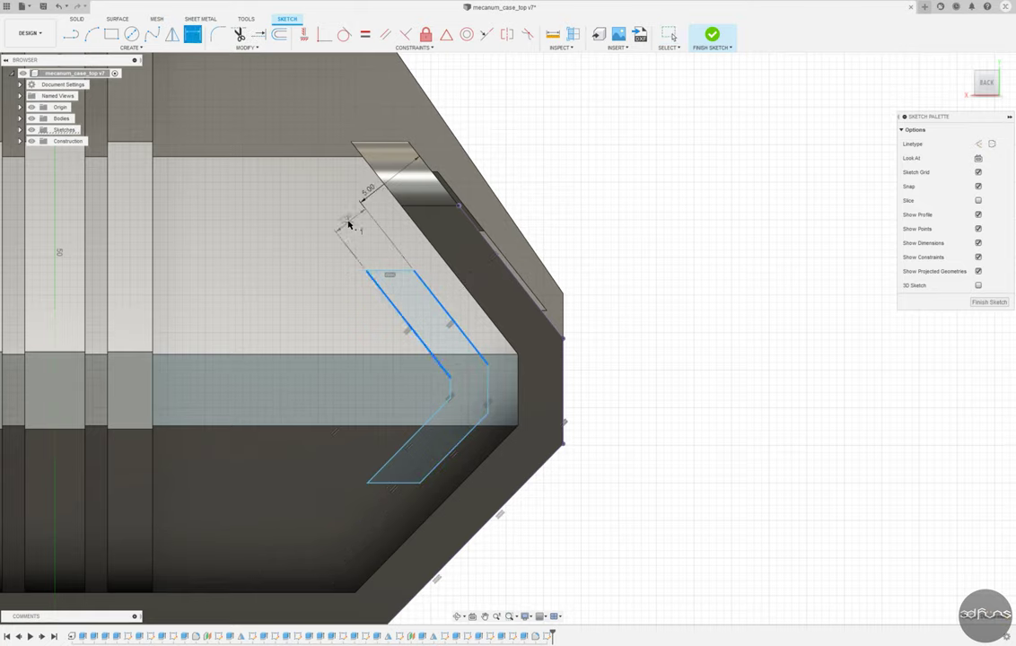
{"action": "left_click", "coordinate": [347, 220]}
{"action": "type", "text": "2.5"}
{"action": "key", "text": "Return"}
{"action": "left_click", "coordinate": [563, 386]}
{"action": "left_click", "coordinate": [528, 542]}
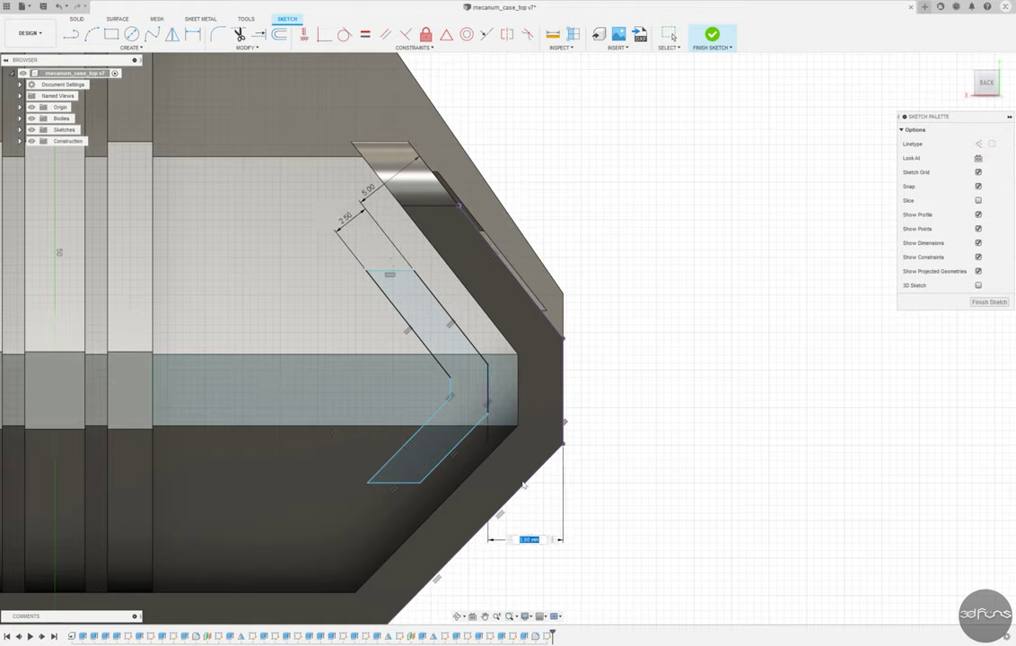
{"action": "key", "text": "Return"}
Add the 2.5 mm lower width, 10.75 mm height and 35.6 mm height above the origin.
{"action": "left_click", "coordinate": [431, 417]}
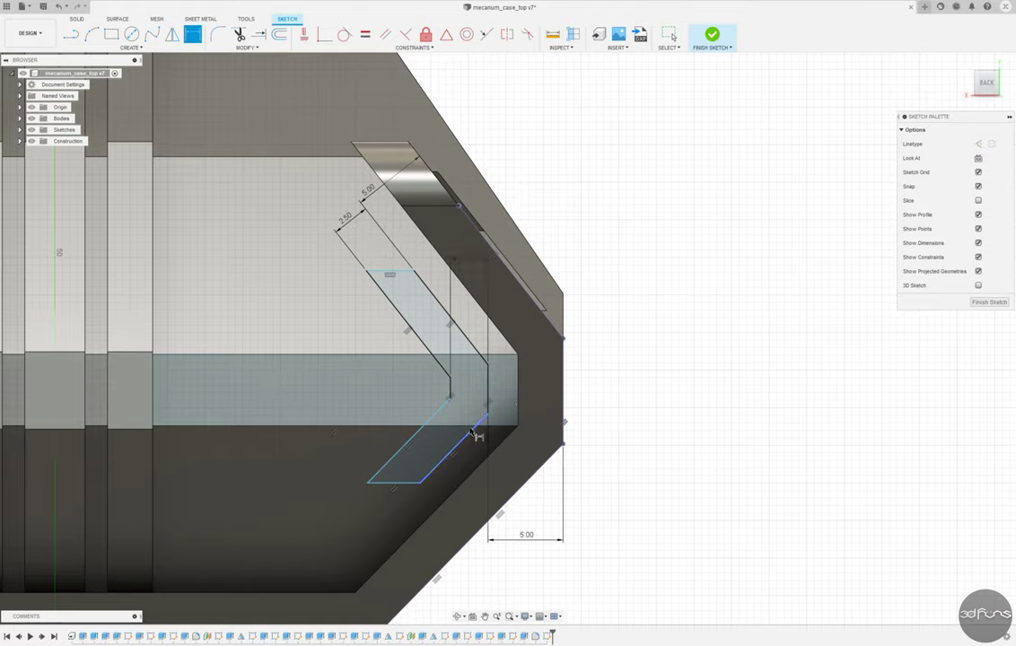
{"action": "left_click", "coordinate": [362, 520]}
{"action": "left_click", "coordinate": [399, 556]}
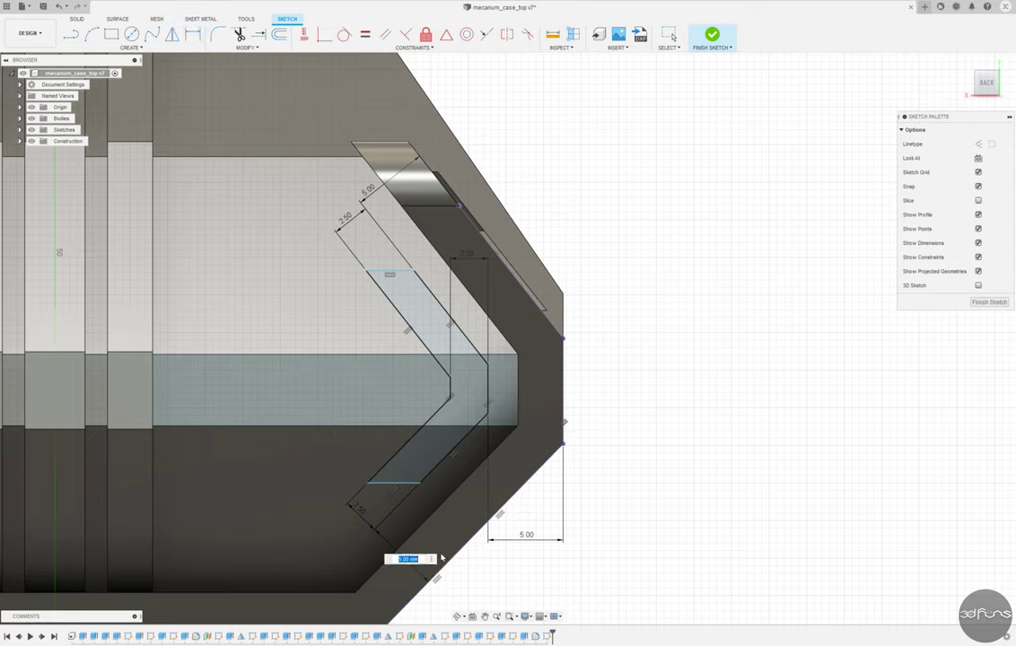
{"action": "key", "text": "Return"}
{"action": "left_click", "coordinate": [389, 272]}
{"action": "left_click", "coordinate": [408, 483]}
{"action": "left_click", "coordinate": [292, 359]}
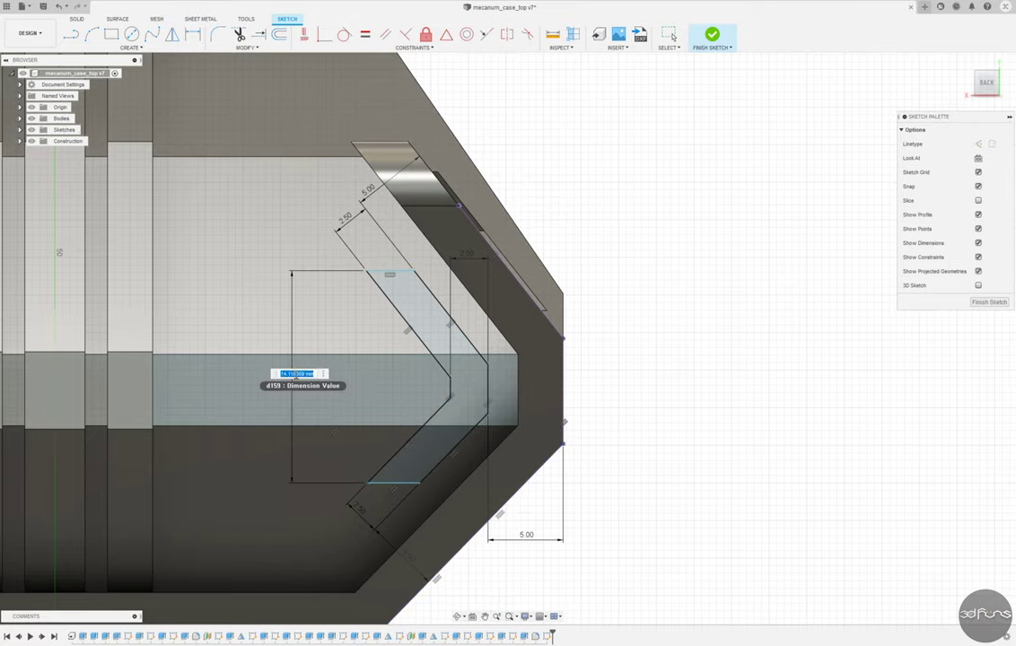
{"action": "type", "text": "10.75"}
{"action": "key", "text": "Return"}
{"action": "scroll", "coordinate": [359, 372], "scroll_direction": "down", "scroll_amount": 3}
{"action": "scroll", "coordinate": [428, 341], "scroll_direction": "down", "scroll_amount": 3}
{"action": "scroll", "coordinate": [223, 585], "scroll_direction": "down", "scroll_amount": 2}
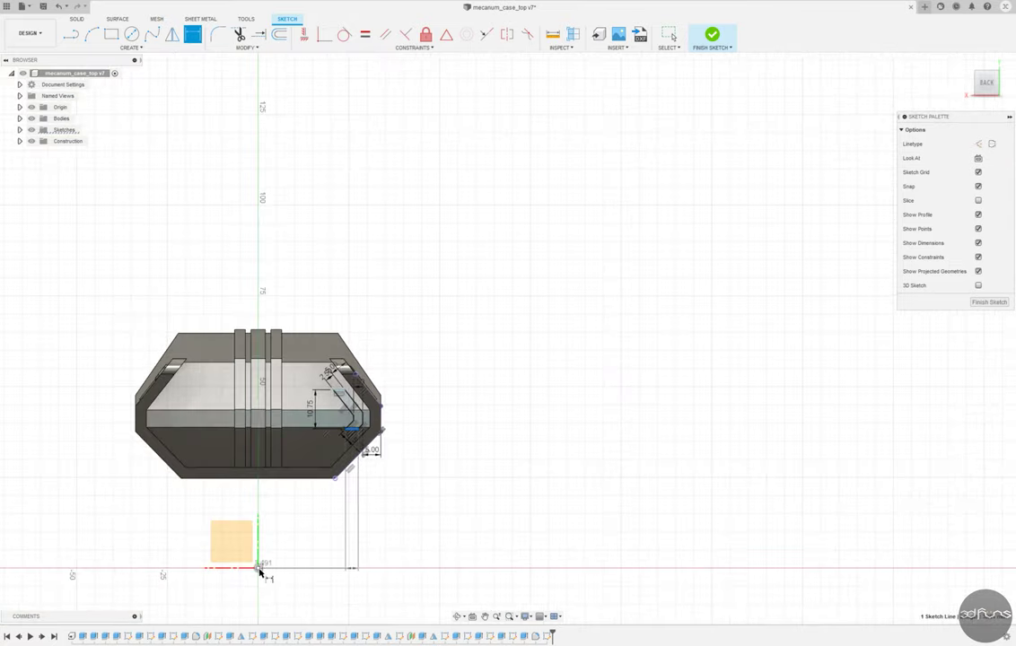
{"action": "left_click", "coordinate": [259, 567]}
{"action": "left_click", "coordinate": [409, 489]}
{"action": "type", "text": "35.6"}
{"action": "key", "text": "Return"}
Mirror the chevron to the far end and finish the sketch.
{"action": "scroll", "coordinate": [410, 490], "scroll_direction": "up", "scroll_amount": 3}
{"action": "scroll", "coordinate": [341, 386], "scroll_direction": "up", "scroll_amount": 2}
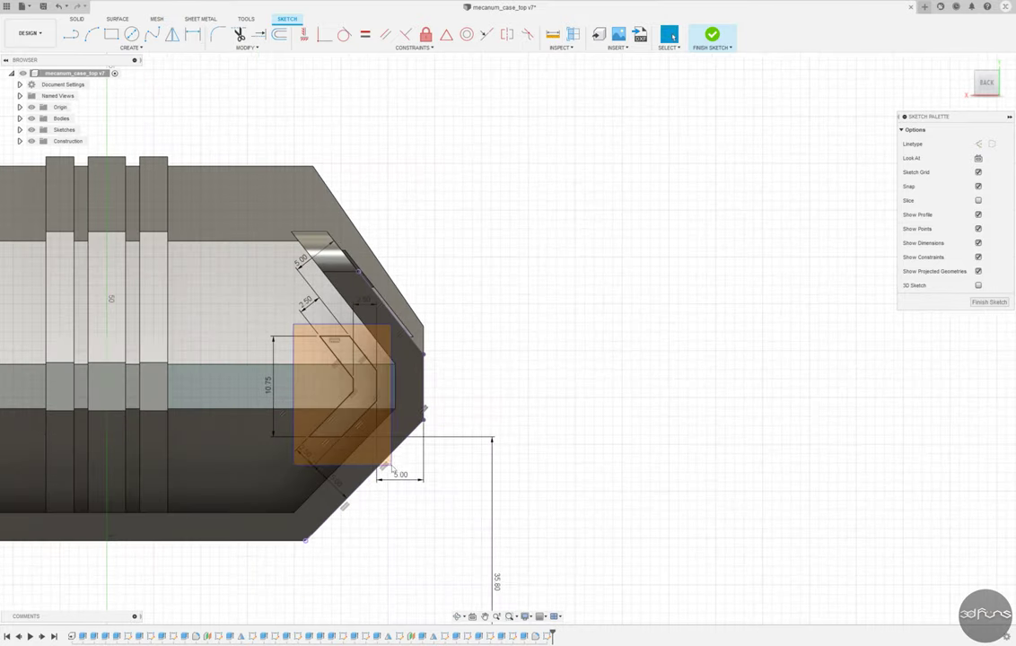
{"action": "left_click", "coordinate": [364, 381]}
{"action": "left_click", "coordinate": [172, 34]}
{"action": "scroll", "coordinate": [320, 558], "scroll_direction": "down", "scroll_amount": 2}
{"action": "key", "text": "Return"}
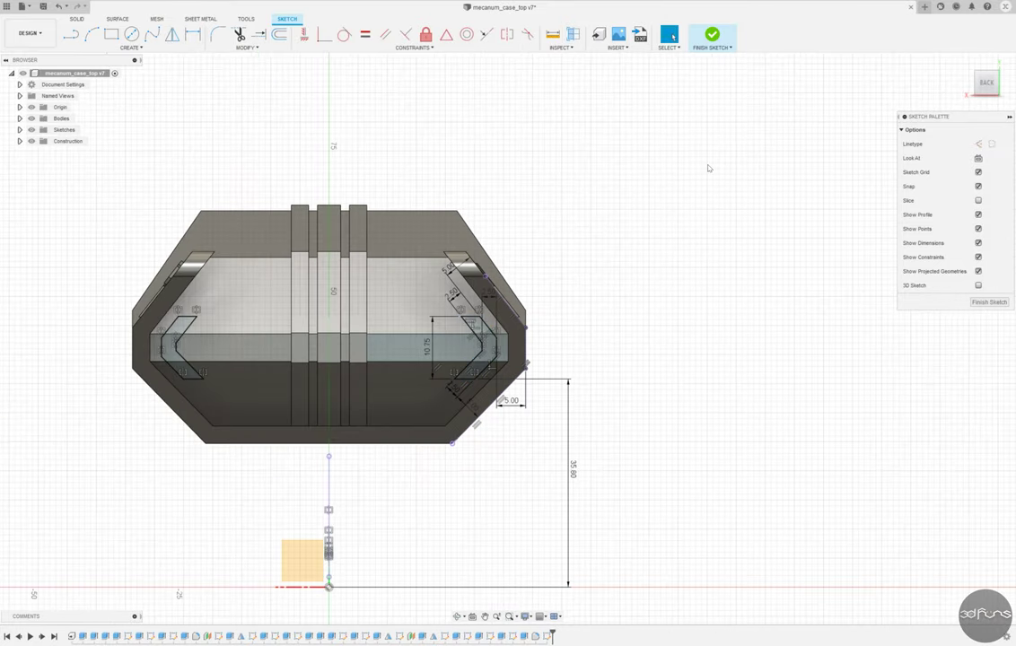
{"action": "left_click", "coordinate": [712, 36]}
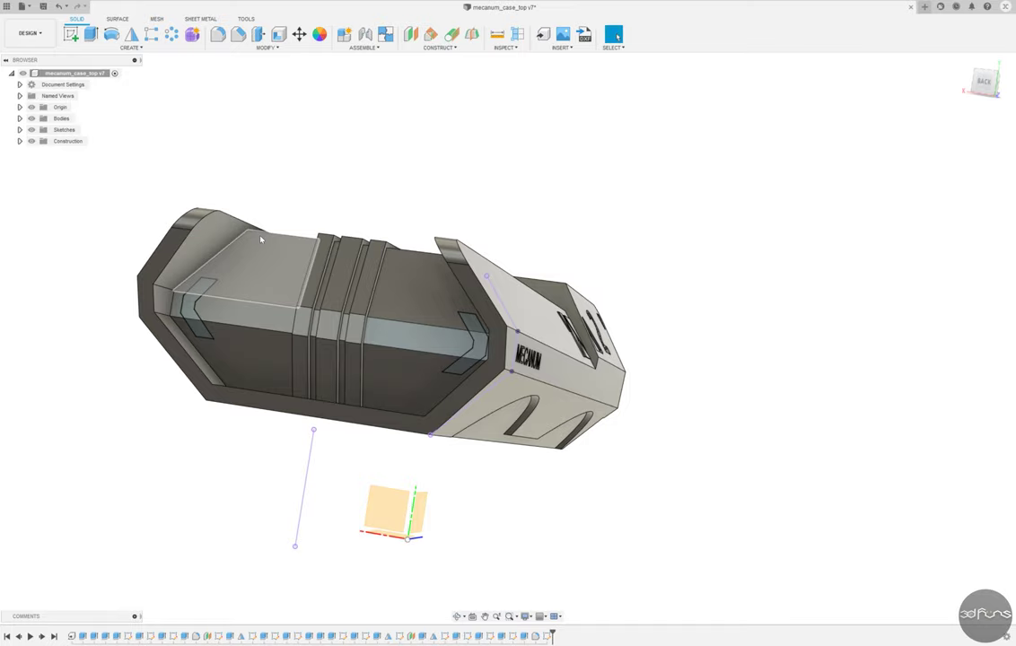
Extrude-cut the chevron profiles 7 mm into both ends of the case top.
{"action": "left_click", "coordinate": [91, 34]}
{"action": "scroll", "coordinate": [543, 404], "scroll_direction": "up", "scroll_amount": 2}
{"action": "left_click", "coordinate": [427, 301]}
{"action": "left_click", "coordinate": [63, 267]}
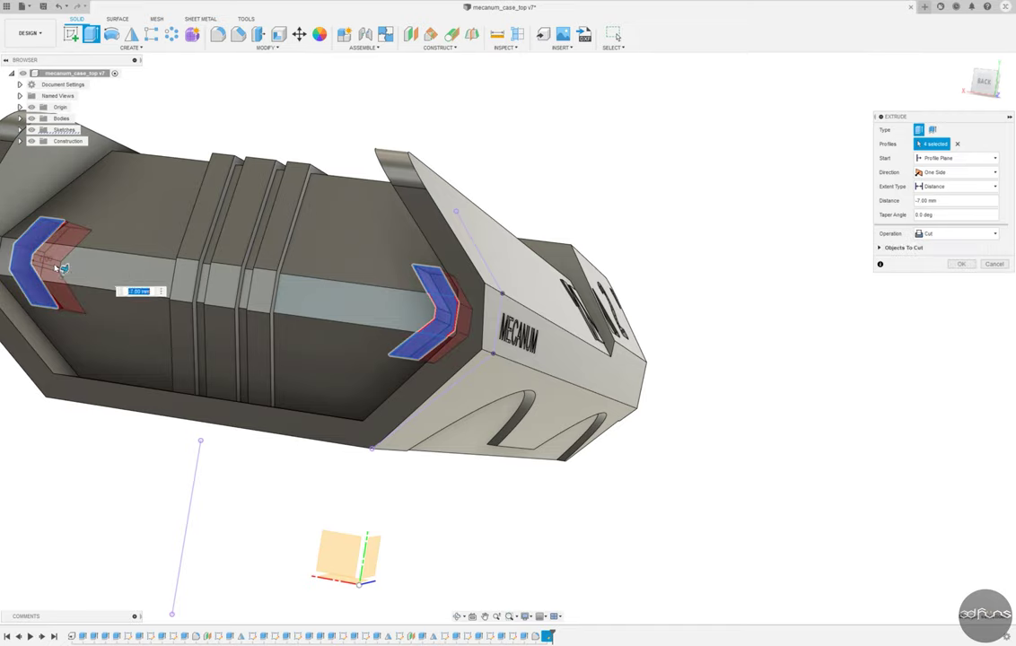
{"action": "key", "text": "Return"}
{"action": "mouse_move", "coordinate": [827, 306]}
{"action": "middle_mouse_down", "text": "shift"}
{"action": "mouse_move", "coordinate": [817, 363]}
{"action": "mouse_move", "coordinate": [864, 373]}
{"action": "middle_mouse_up", "text": "shift"}
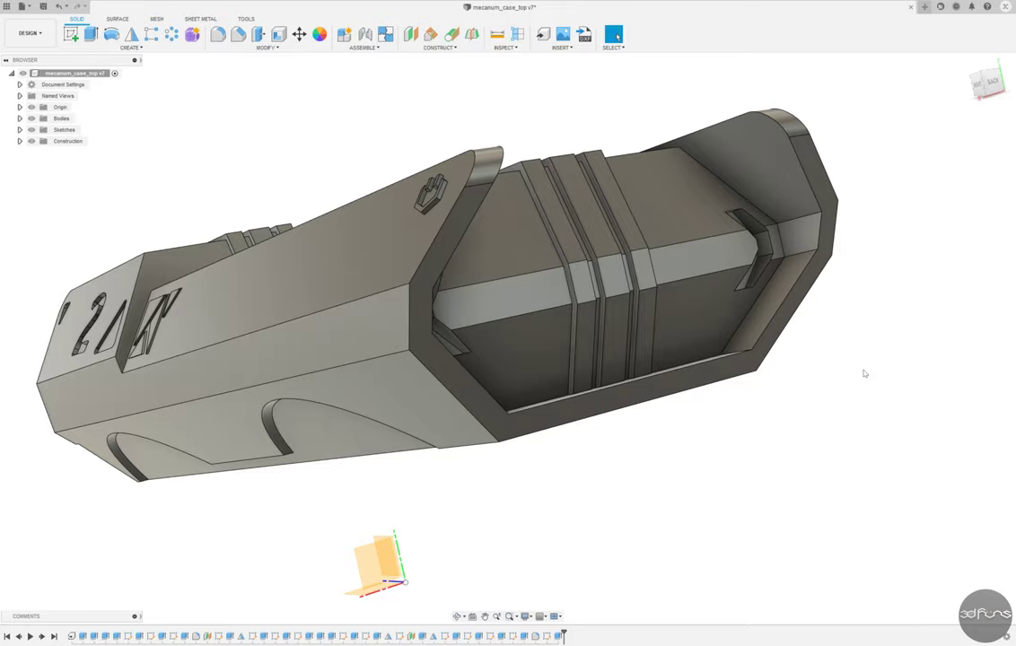
Begin filleting edges at both ends of the case, then cancel the fillet.
{"action": "key", "text": "f"}
{"action": "left_click", "coordinate": [718, 226]}
{"action": "mouse_move", "coordinate": [731, 290]}
{"action": "middle_mouse_down", "text": "shift"}
{"action": "mouse_move", "coordinate": [357, 437]}
{"action": "mouse_move", "coordinate": [284, 234]}
{"action": "middle_mouse_up", "text": "shift"}
{"action": "left_click", "coordinate": [243, 345]}
{"action": "key", "text": "Escape"}
{"action": "middle_click_drag", "start_coordinate": [242, 344], "coordinate": [237, 325], "text": "shift"}
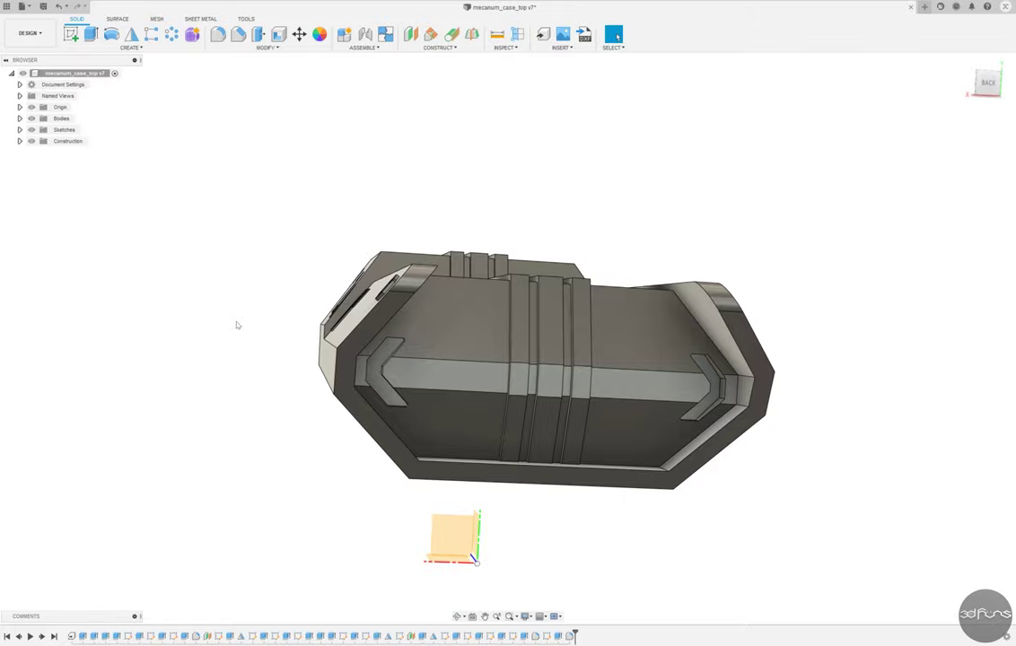
Fillet the chevron slot edges, selecting them from both sides of the slot.
{"action": "key", "text": "f"}
{"action": "scroll", "coordinate": [359, 341], "scroll_direction": "up", "scroll_amount": 5}
{"action": "left_click", "coordinate": [341, 221]}
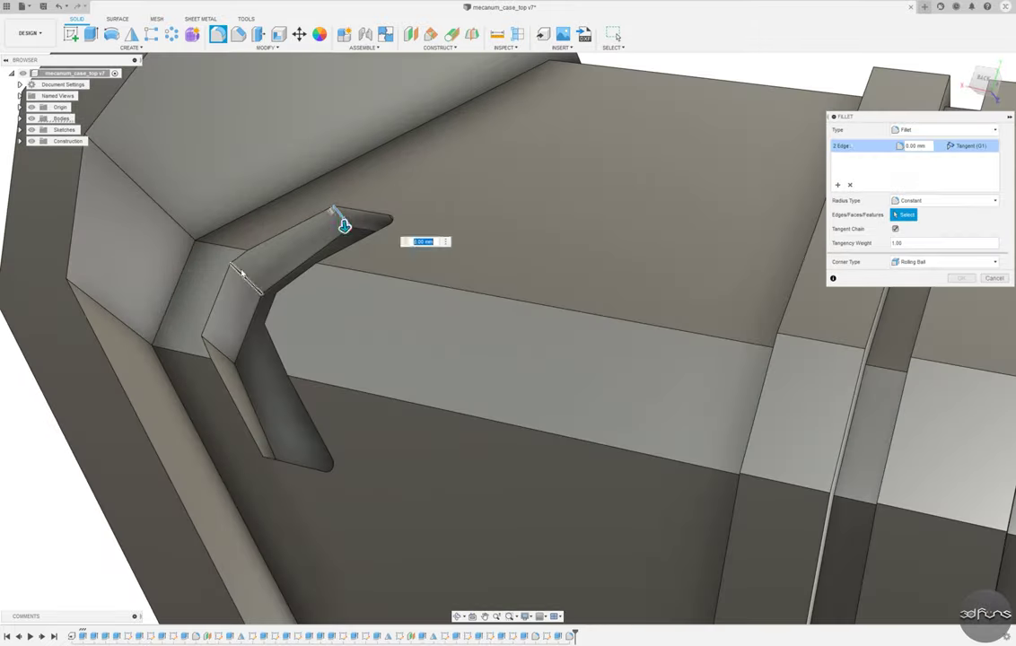
{"action": "left_click", "coordinate": [218, 349]}
{"action": "left_click", "coordinate": [229, 381]}
{"action": "middle_click_drag", "start_coordinate": [229, 382], "coordinate": [431, 346], "text": "shift"}
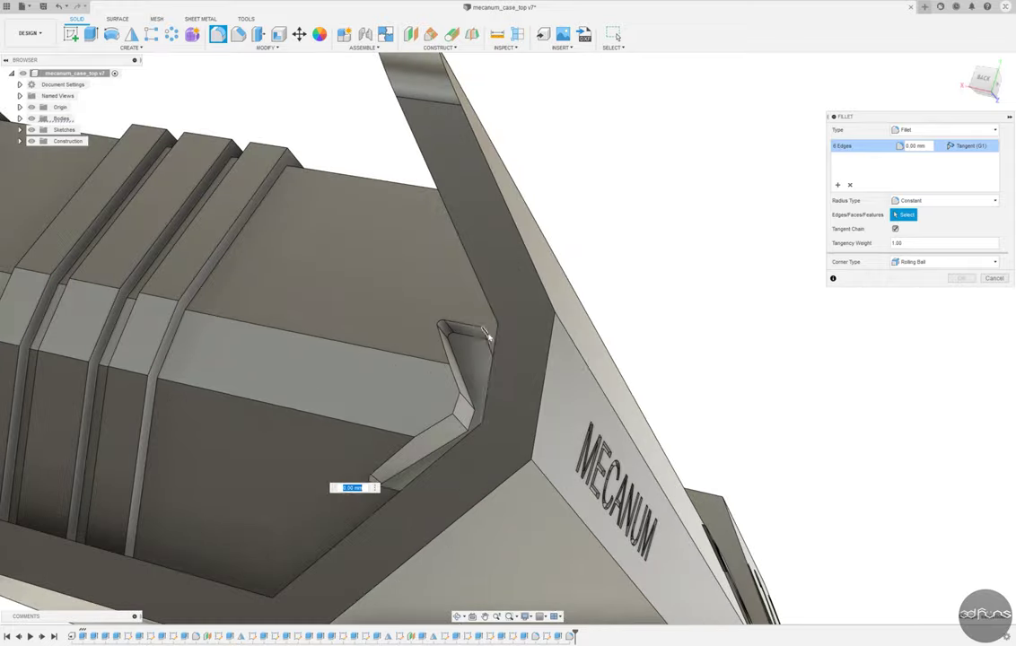
{"action": "left_click", "coordinate": [435, 346]}
{"action": "left_click", "coordinate": [471, 397]}
{"action": "middle_click_drag", "start_coordinate": [472, 397], "coordinate": [431, 376], "text": "shift"}
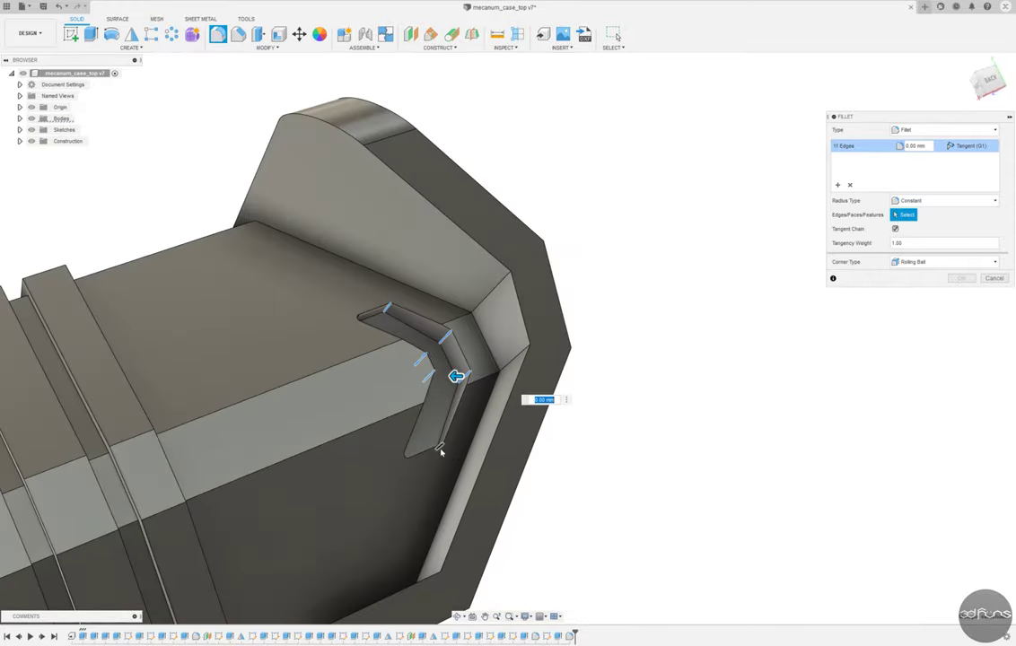
{"action": "type", "text": ".5"}
{"action": "key", "text": "Return"}
{"action": "scroll", "coordinate": [742, 331], "scroll_direction": "down", "scroll_amount": 10}
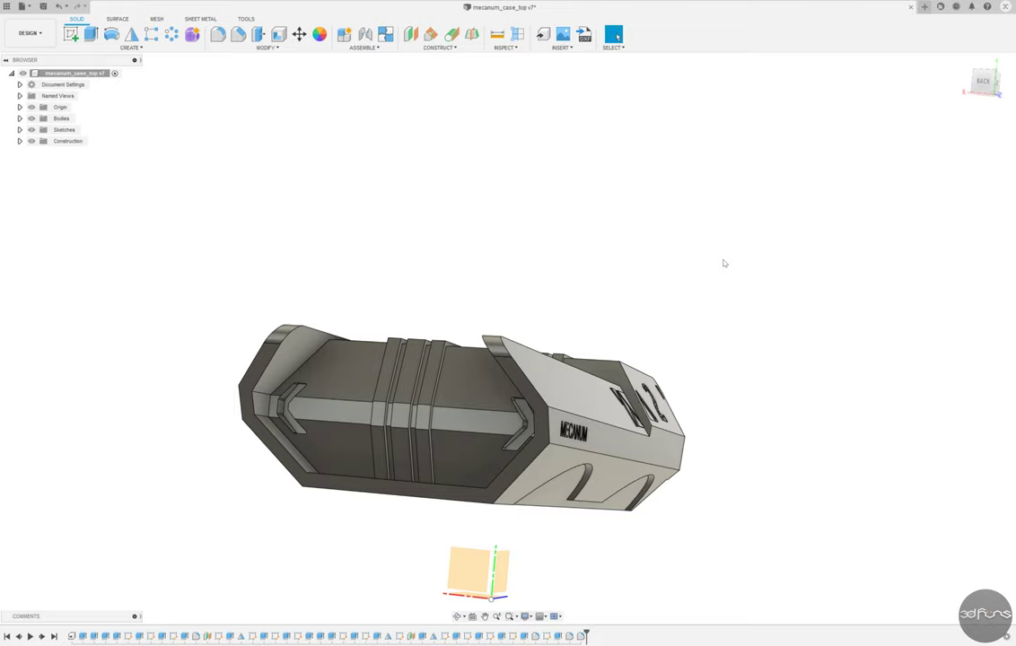
Begin a fillet on an outer case edge, cancel it, and tilt to a lower view.
{"action": "key", "text": "f"}
{"action": "left_click", "coordinate": [377, 330]}
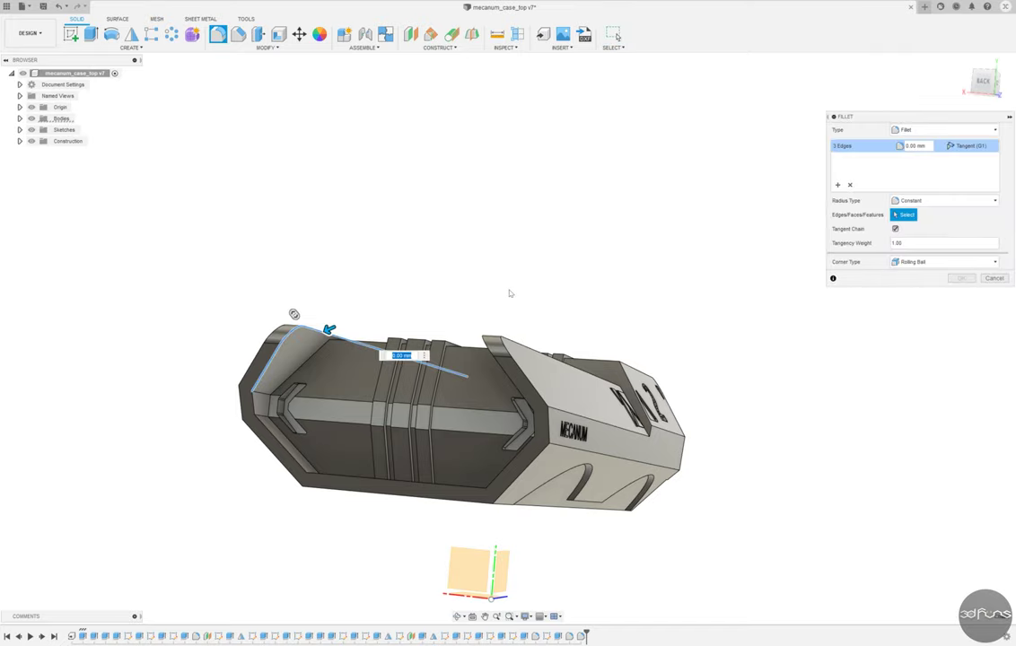
{"action": "middle_click_drag", "start_coordinate": [508, 290], "coordinate": [535, 420], "text": "shift"}
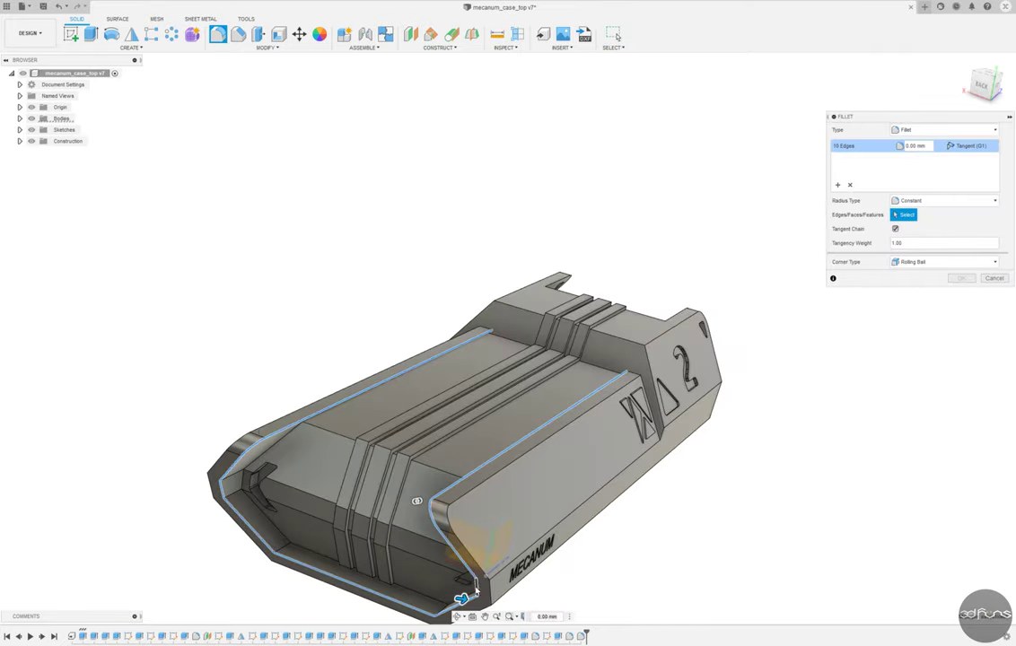
{"action": "scroll", "coordinate": [408, 579], "scroll_direction": "down", "scroll_amount": 4}
{"action": "key", "text": "Escape"}
{"action": "scroll", "coordinate": [402, 581], "scroll_direction": "up", "scroll_amount": 5}
{"action": "middle_click_drag", "start_coordinate": [402, 580], "coordinate": [280, 456], "text": "shift"}
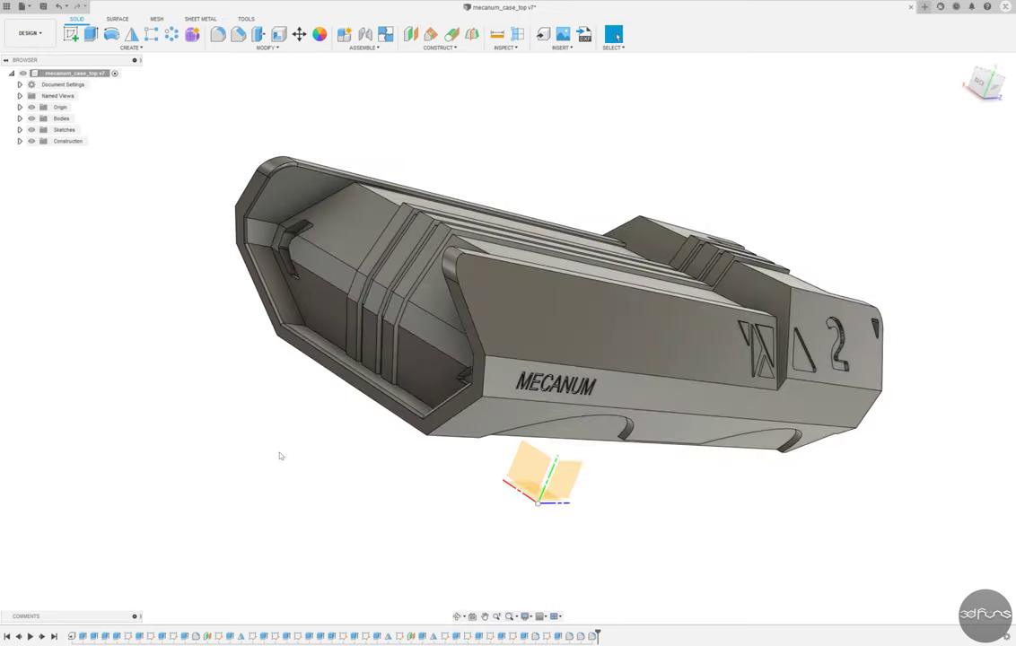
Fillet the case top's outer panel edges, 21 edges around the perimeter.
{"action": "key", "text": "f"}
{"action": "left_click", "coordinate": [539, 271]}
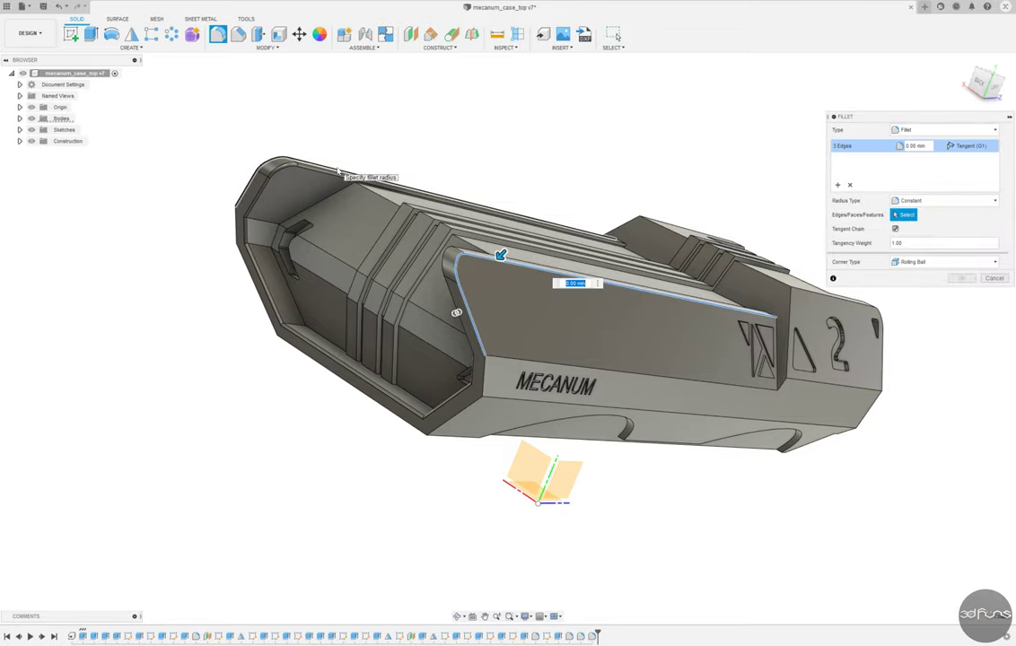
{"action": "left_click", "coordinate": [422, 427]}
{"action": "mouse_move", "coordinate": [574, 458]}
{"action": "middle_mouse_down", "text": "shift"}
{"action": "mouse_move", "coordinate": [586, 492]}
{"action": "mouse_move", "coordinate": [301, 446]}
{"action": "mouse_move", "coordinate": [644, 527]}
{"action": "mouse_move", "coordinate": [669, 481]}
{"action": "middle_mouse_up", "text": "shift"}
{"action": "left_click", "coordinate": [301, 446]}
{"action": "left_click", "coordinate": [309, 458]}
{"action": "left_click_drag", "start_coordinate": [644, 482], "coordinate": [638, 473]}
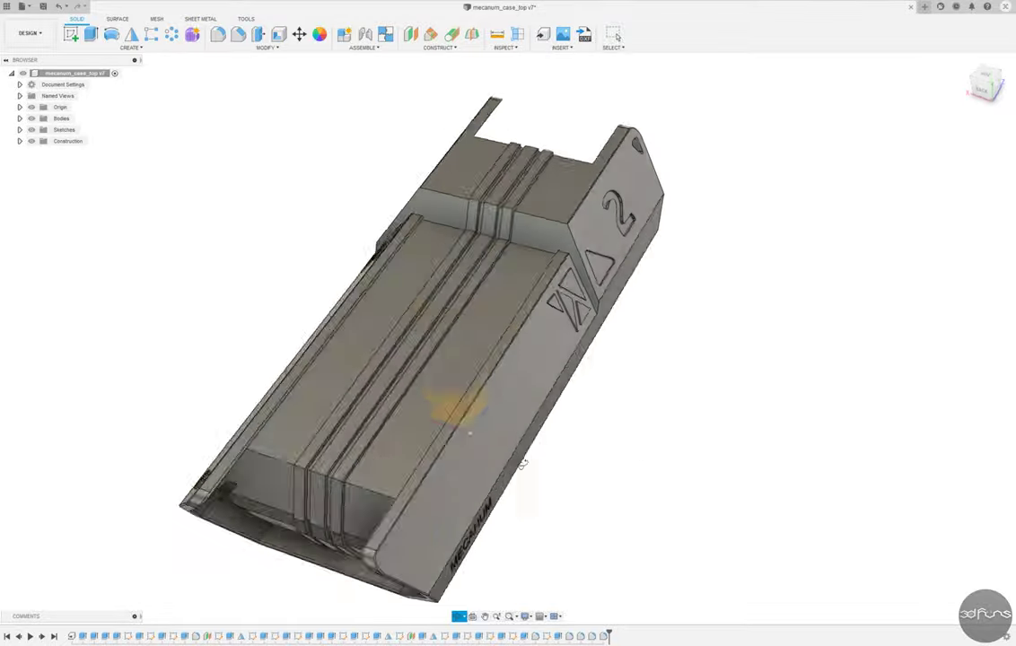
{"action": "key", "text": "Escape"}
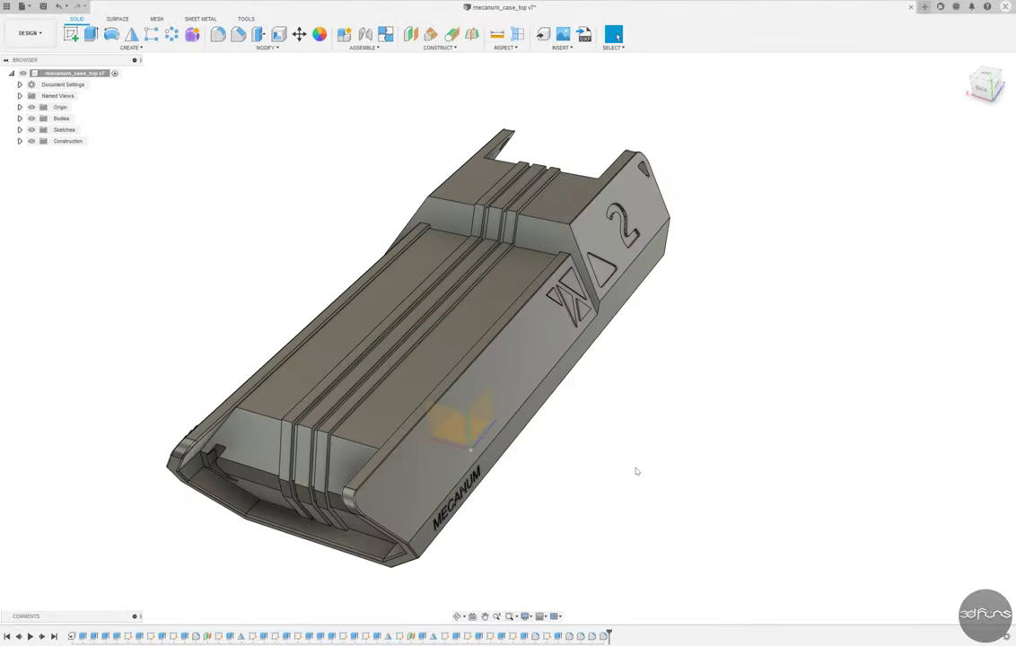
{"action": "middle_click_drag", "start_coordinate": [636, 471], "coordinate": [494, 419], "text": "shift"}
Try a fillet on an underside edge, then abandon it.
{"action": "key", "text": "f"}
{"action": "left_click", "coordinate": [323, 258]}
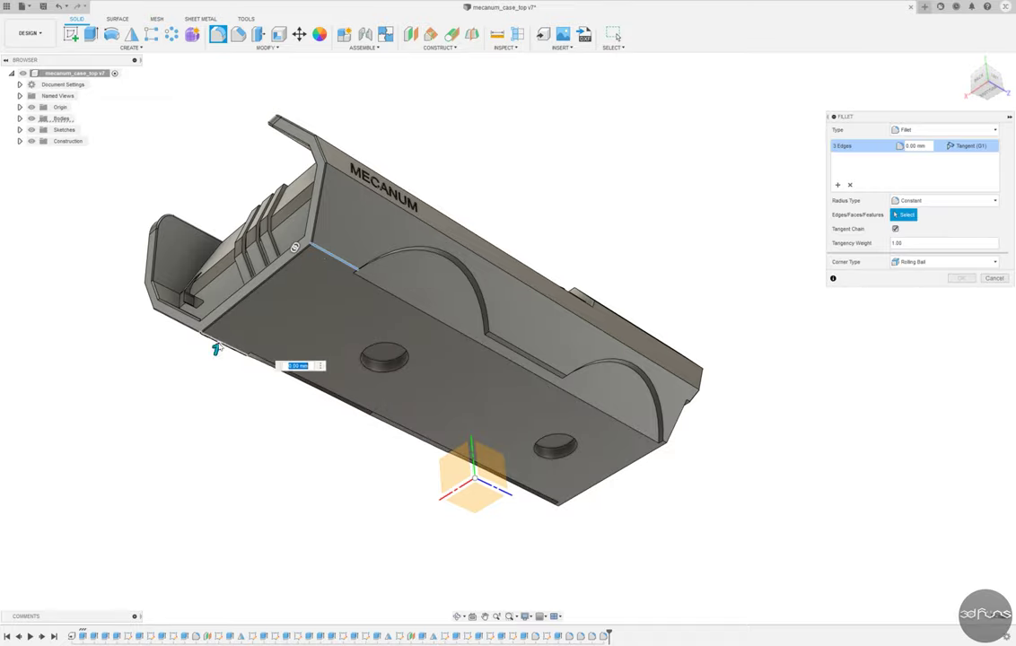
{"action": "key", "text": "Escape"}
{"action": "middle_click_drag", "start_coordinate": [215, 348], "coordinate": [472, 248], "text": "shift"}
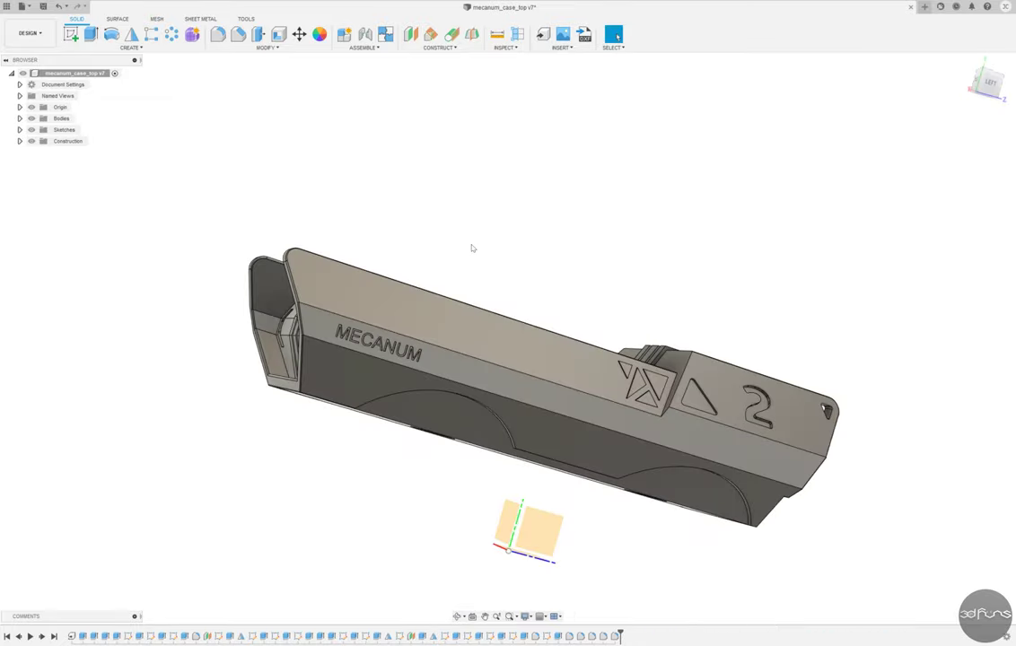
Fillet the case's long side and bottom edges.
{"action": "key", "text": "f"}
{"action": "left_click", "coordinate": [472, 312]}
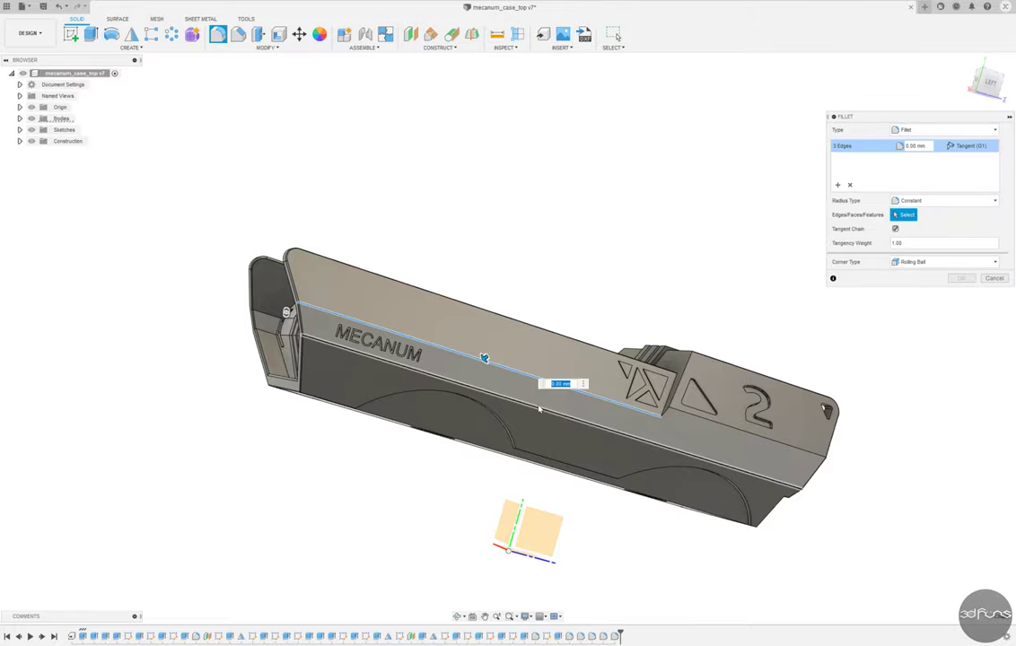
{"action": "middle_click_drag", "start_coordinate": [503, 341], "coordinate": [647, 368], "text": "shift"}
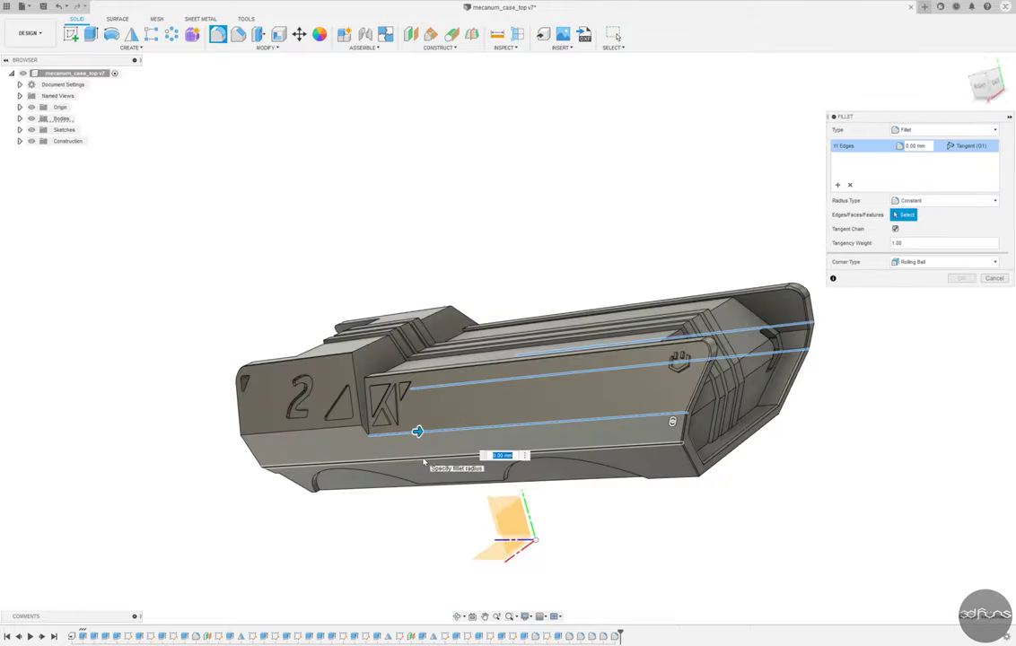
{"action": "left_click", "coordinate": [425, 463]}
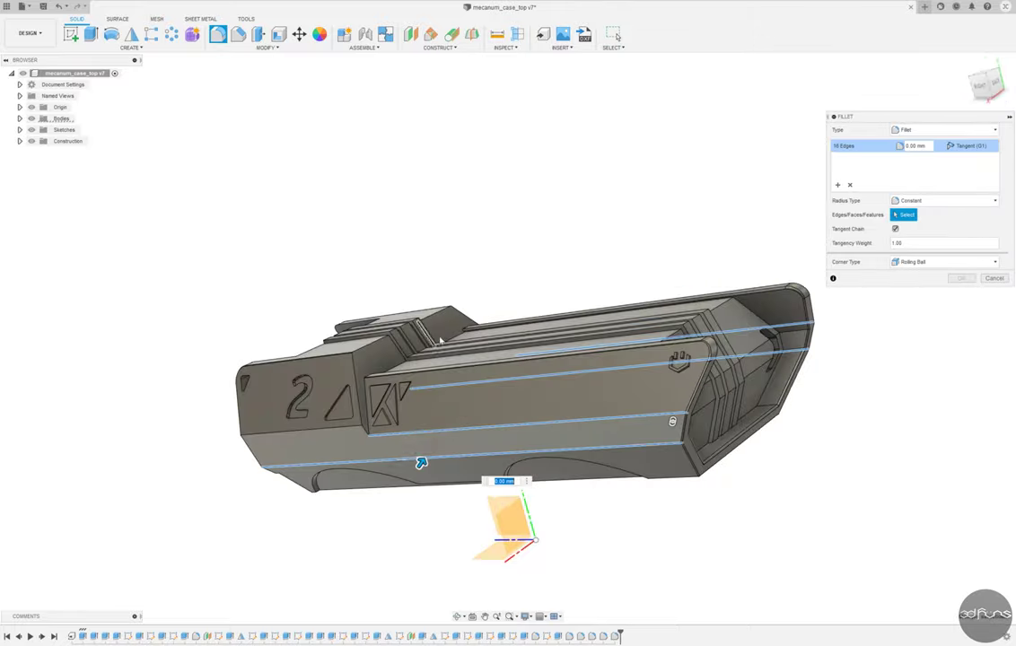
{"action": "middle_click_drag", "start_coordinate": [420, 460], "coordinate": [312, 396], "text": "shift"}
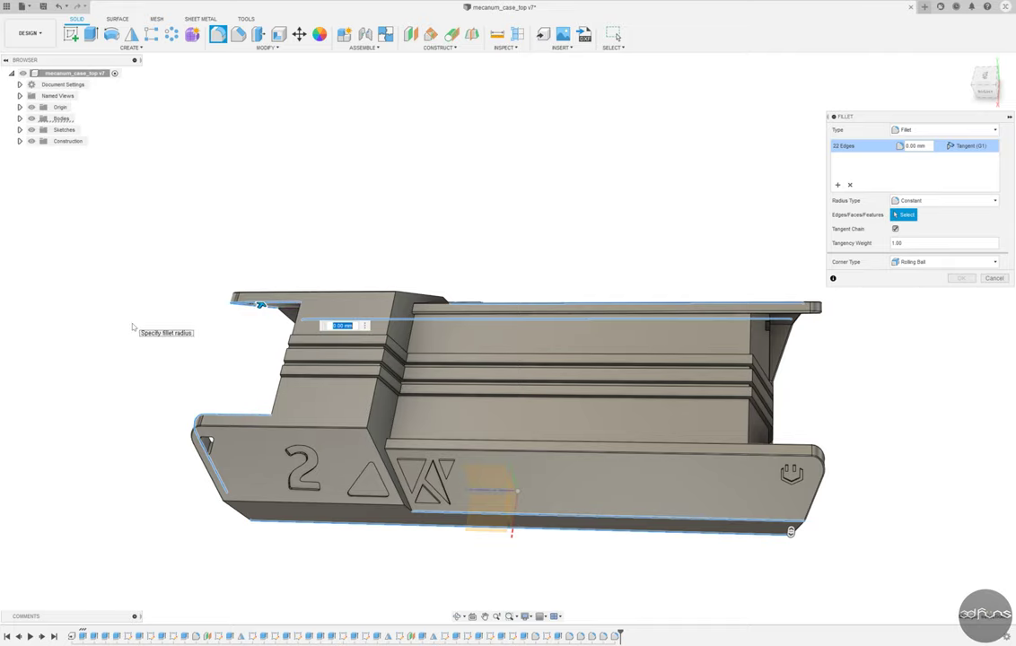
{"action": "middle_click_drag", "start_coordinate": [133, 328], "coordinate": [312, 526], "text": "shift"}
{"action": "type", "text": "5"}
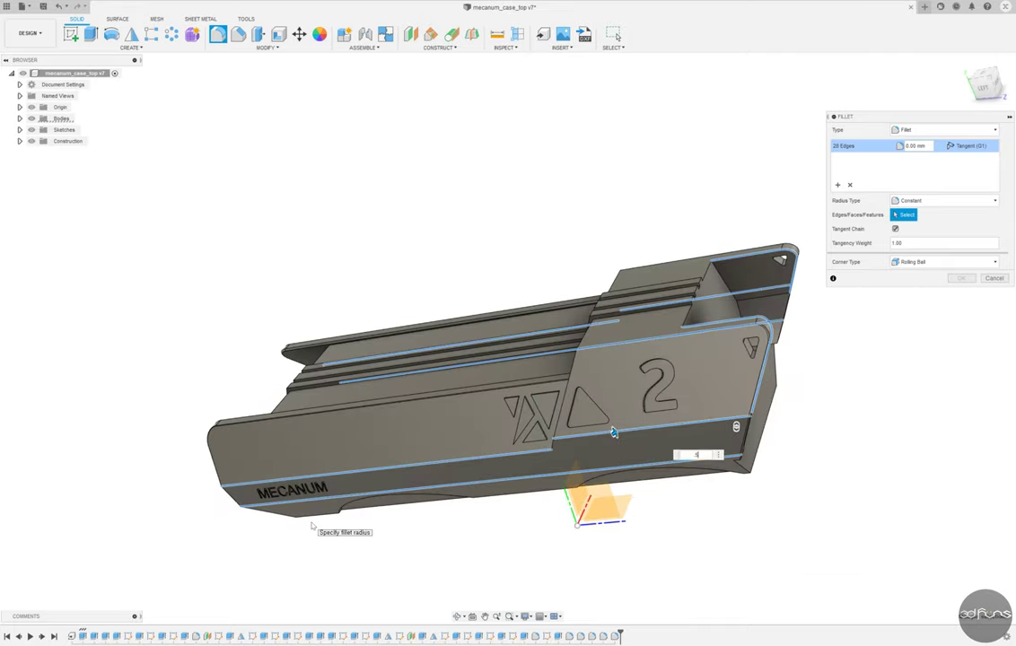
{"action": "key", "text": "Return"}
{"action": "middle_click_drag", "start_coordinate": [533, 449], "coordinate": [202, 259], "text": "shift"}
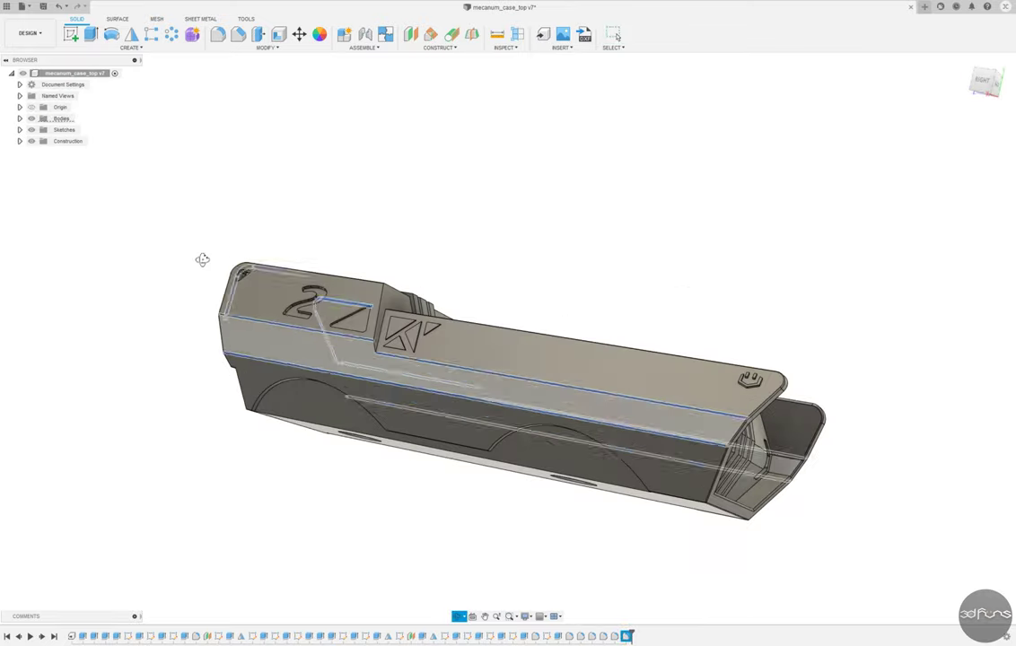
{"action": "key", "text": "Escape"}
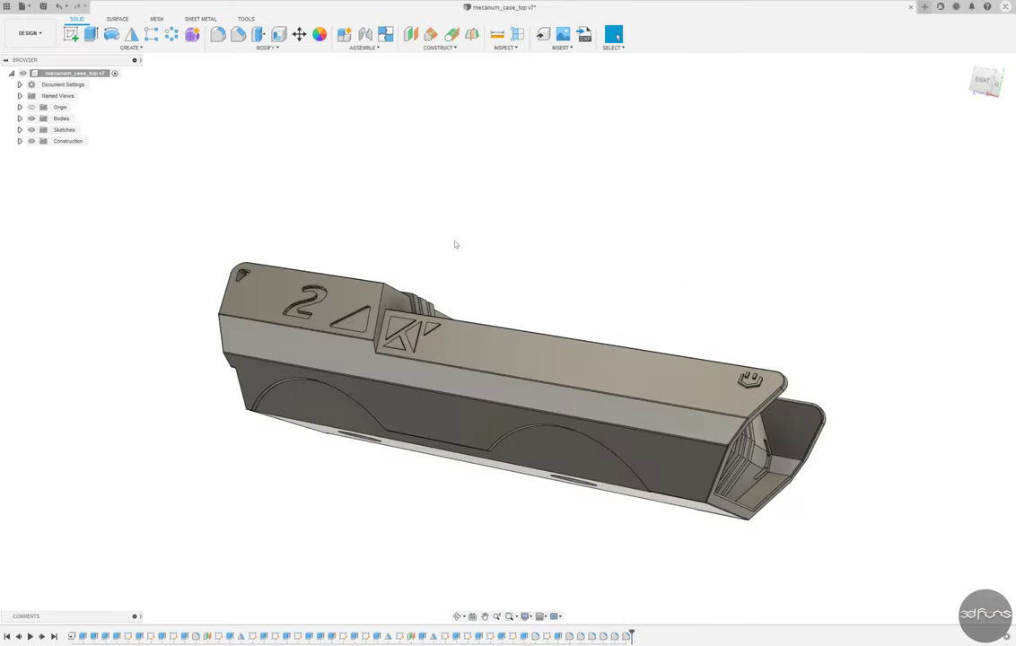
Fillet the bottom edge at the far end of the case.
{"action": "middle_click_drag", "start_coordinate": [455, 244], "coordinate": [352, 367], "text": "shift"}
{"action": "scroll", "coordinate": [352, 368], "scroll_direction": "up", "scroll_amount": 5}
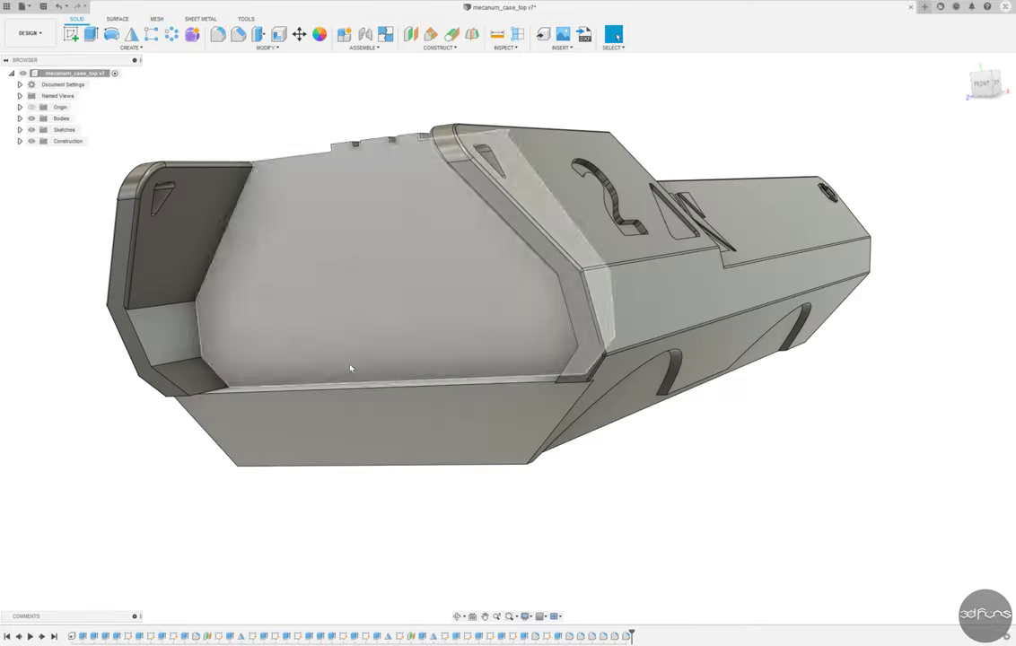
{"action": "left_click", "coordinate": [218, 36]}
{"action": "middle_click_drag", "start_coordinate": [224, 48], "coordinate": [220, 465], "text": "shift"}
{"action": "left_click", "coordinate": [220, 465]}
{"action": "scroll", "coordinate": [880, 554], "scroll_direction": "up", "scroll_amount": 5}
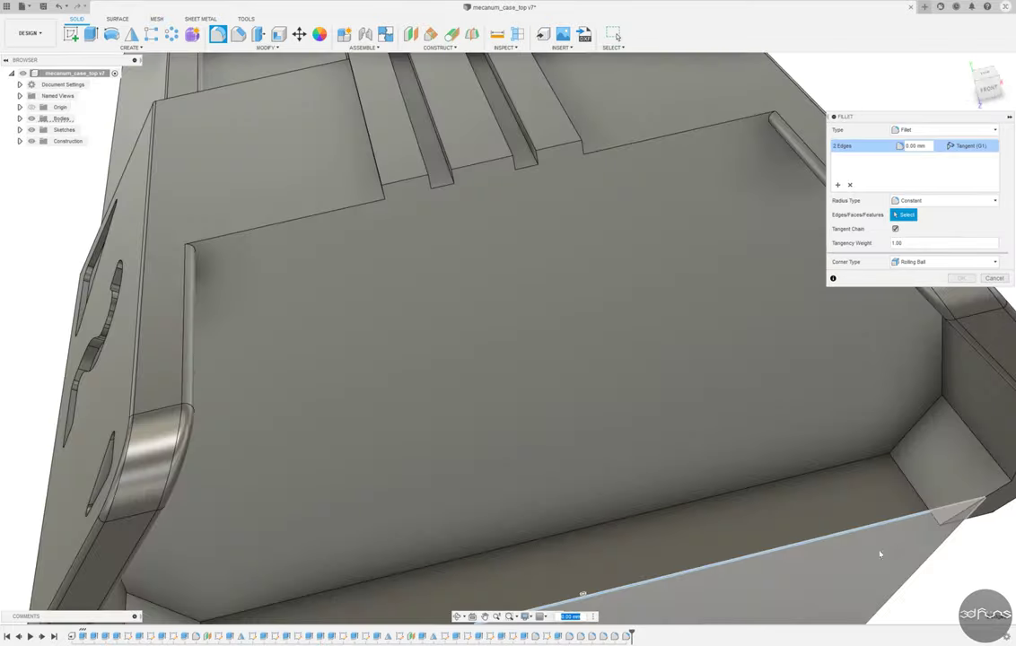
{"action": "scroll", "coordinate": [874, 535], "scroll_direction": "down", "scroll_amount": 5}
{"action": "middle_click_drag", "start_coordinate": [874, 535], "coordinate": [915, 377], "text": "shift"}
{"action": "left_click", "coordinate": [961, 278]}
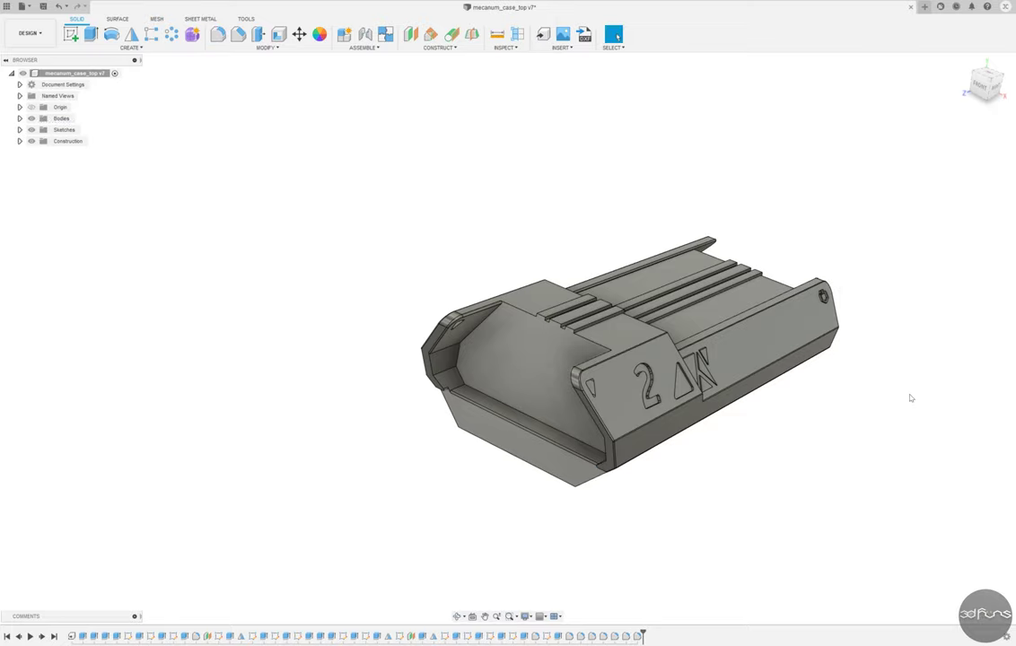
Fillet the end's top edge chain and groove edges at 0.5 mm, plus the short groove edges.
{"action": "key", "text": "f"}
{"action": "mouse_move", "coordinate": [306, 309]}
{"action": "middle_mouse_down", "text": "shift"}
{"action": "mouse_move", "coordinate": [249, 261]}
{"action": "mouse_move", "coordinate": [359, 270]}
{"action": "middle_mouse_up", "text": "shift"}
{"action": "scroll", "coordinate": [448, 270], "scroll_direction": "up", "scroll_amount": 5}
{"action": "left_click", "coordinate": [432, 247]}
{"action": "middle_click_drag", "start_coordinate": [510, 260], "coordinate": [467, 296], "text": "shift"}
{"action": "left_click", "coordinate": [462, 298]}
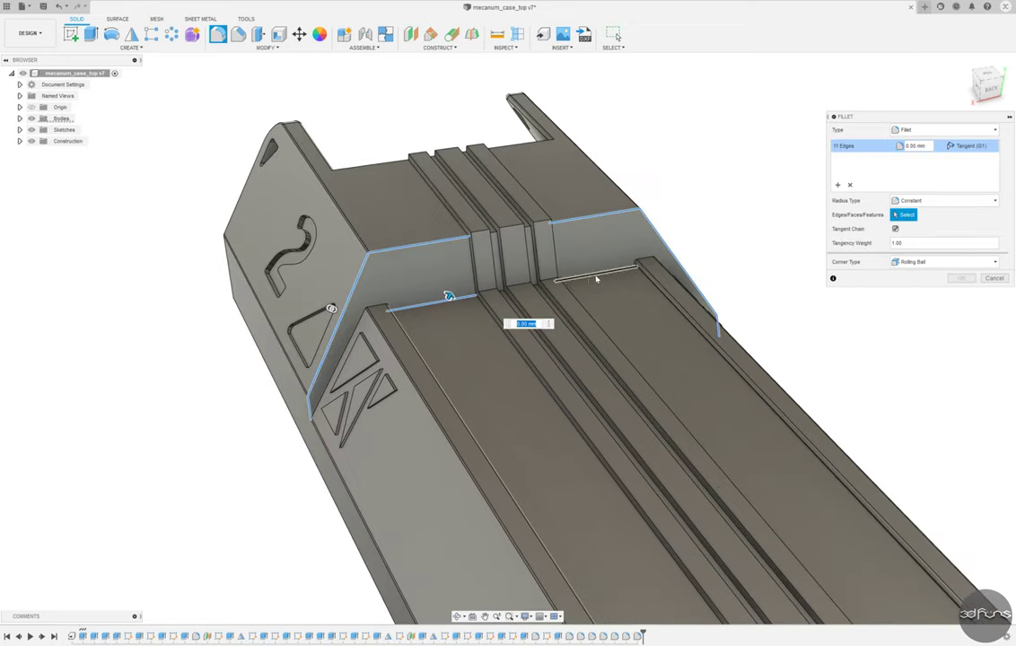
{"action": "left_click", "coordinate": [505, 239]}
{"action": "mouse_move", "coordinate": [499, 333]}
{"action": "middle_mouse_down", "text": "shift"}
{"action": "mouse_move", "coordinate": [556, 318]}
{"action": "mouse_move", "coordinate": [592, 438]}
{"action": "middle_mouse_up", "text": "shift"}
{"action": "scroll", "coordinate": [566, 528], "scroll_direction": "up", "scroll_amount": 5}
{"action": "left_click", "coordinate": [354, 517]}
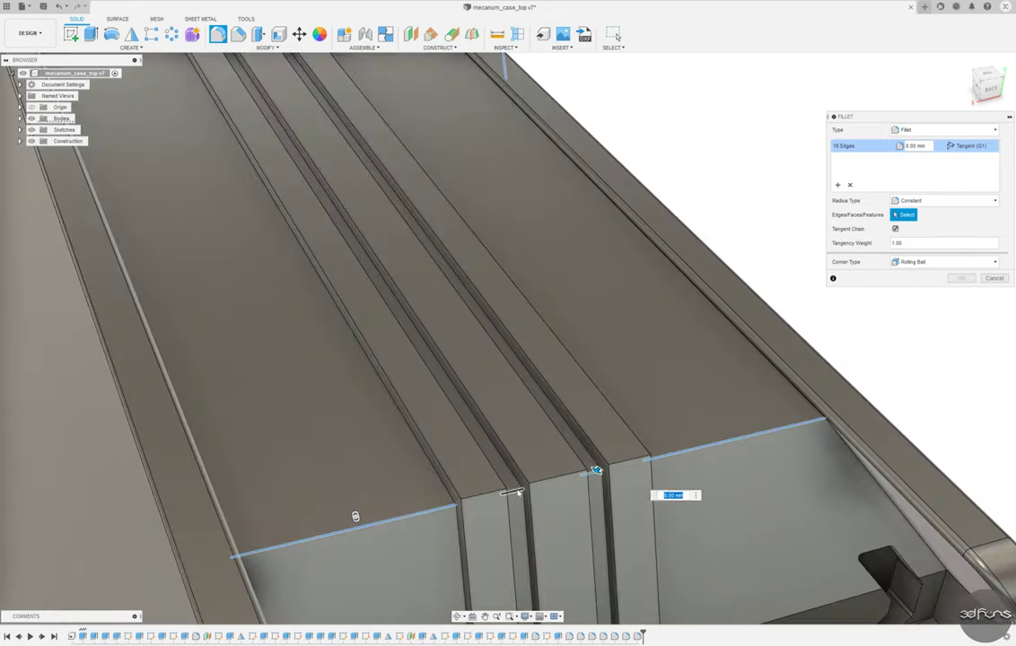
{"action": "left_click", "coordinate": [573, 447]}
{"action": "scroll", "coordinate": [573, 447], "scroll_direction": "down", "scroll_amount": 5}
{"action": "type", "text": "0.5"}
{"action": "left_click", "coordinate": [956, 278]}
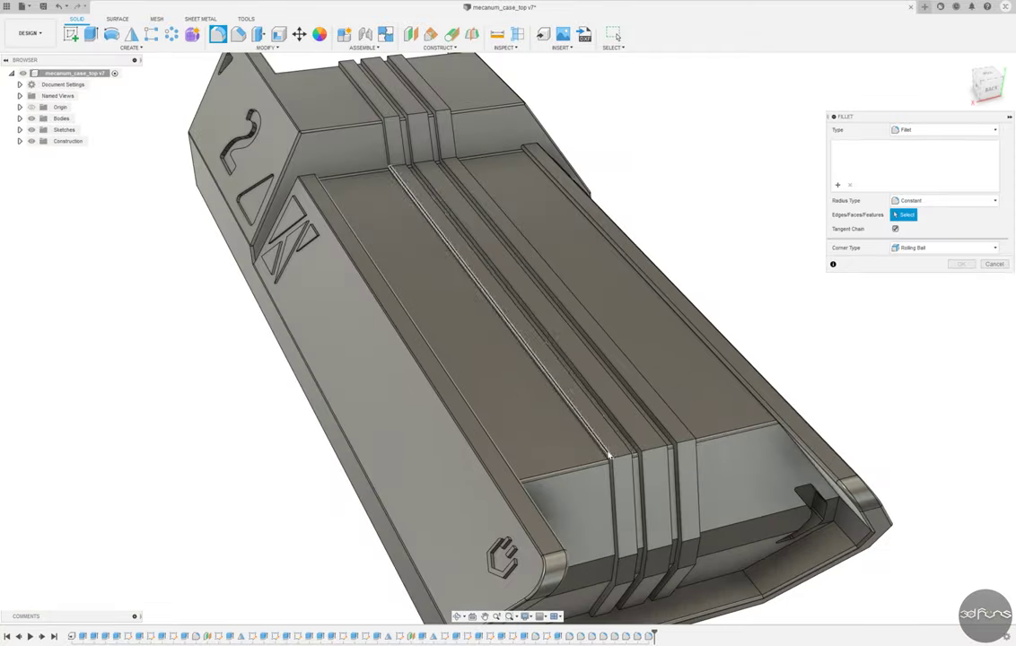
{"action": "left_click", "coordinate": [655, 453]}
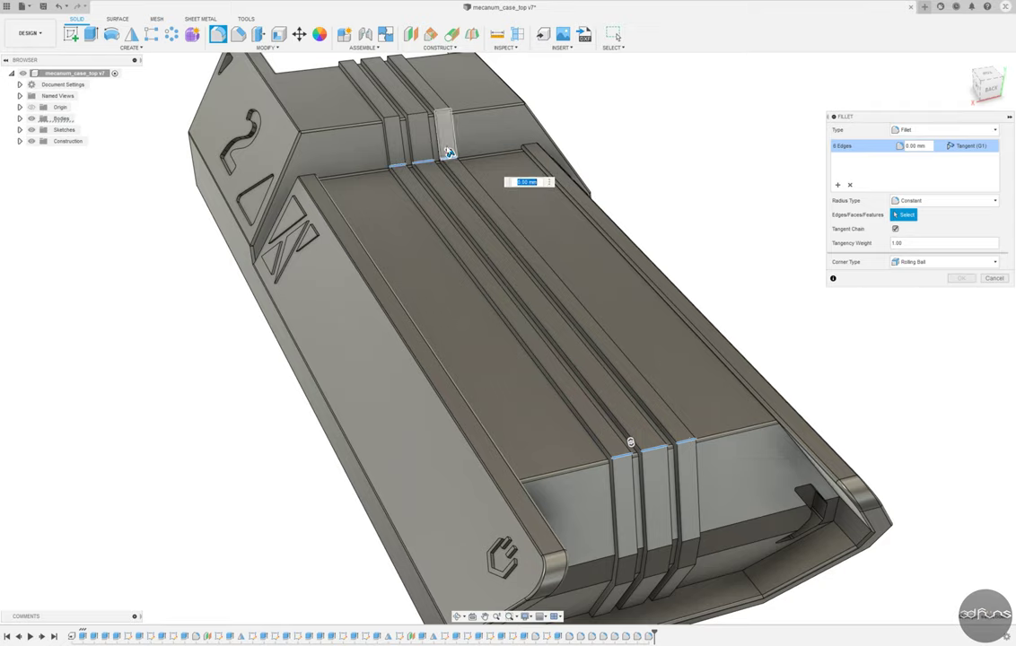
{"action": "left_click", "coordinate": [961, 278]}
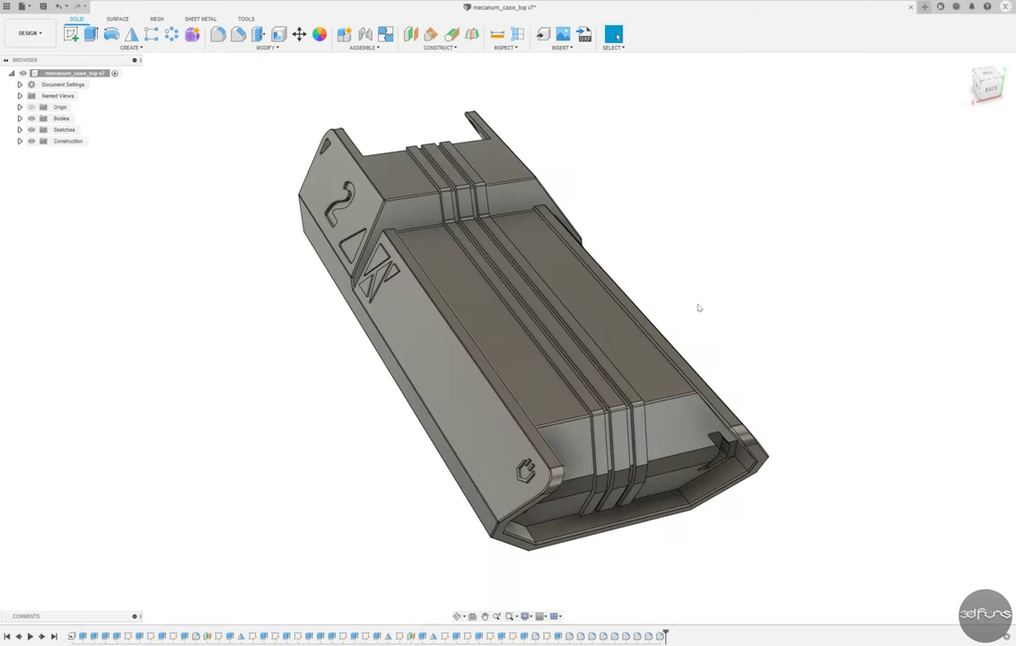
Chamfer the underside hole edges and the logo pocket edges.
{"action": "middle_click_drag", "start_coordinate": [699, 308], "coordinate": [520, 332], "text": "shift"}
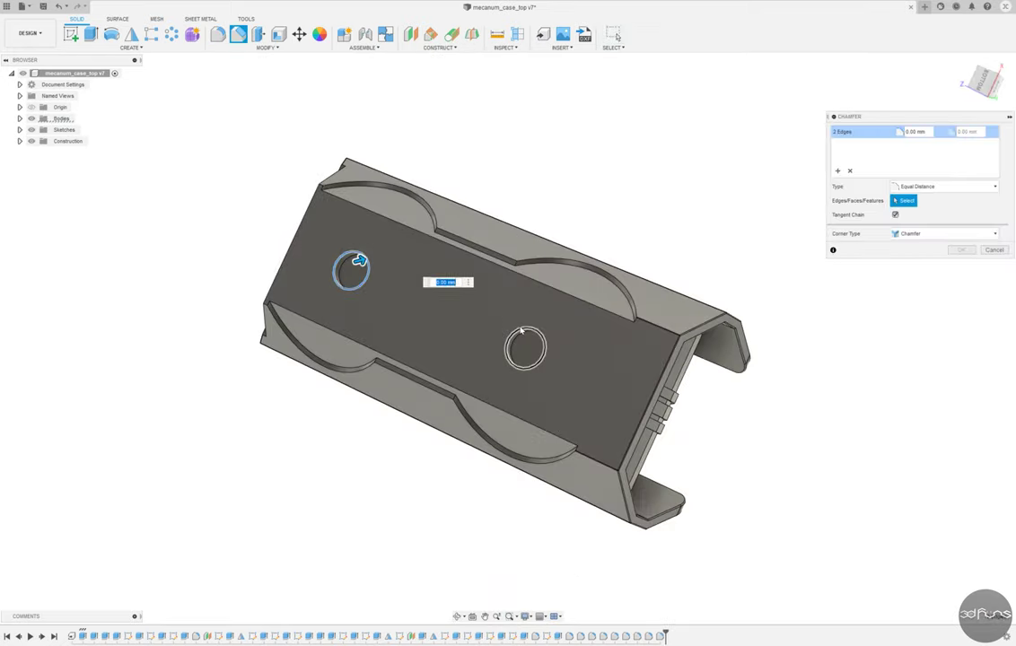
{"action": "key", "text": "Return"}
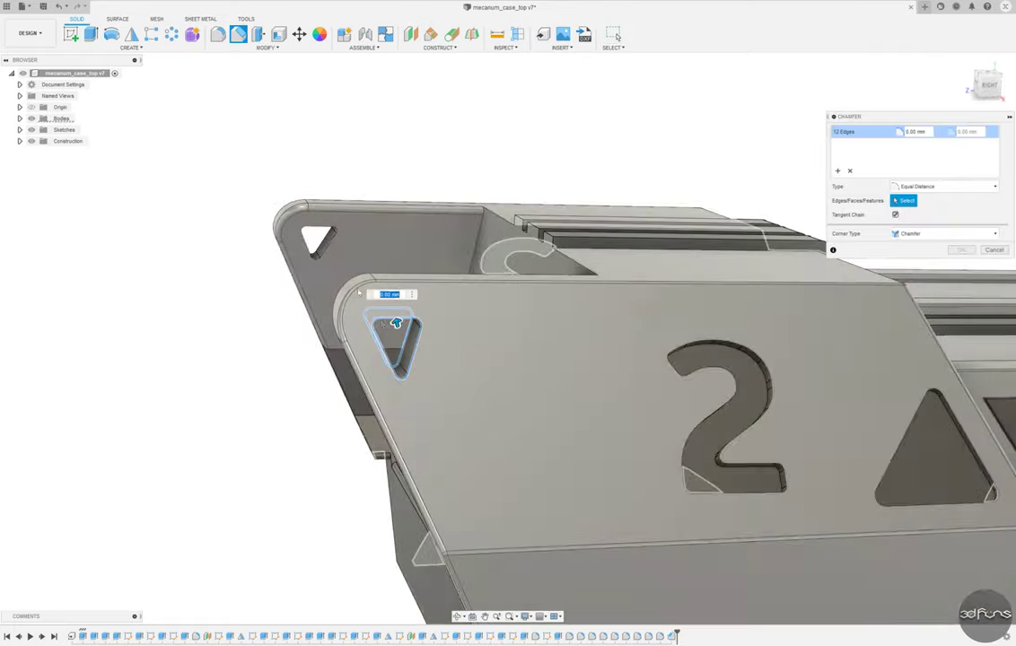
{"action": "key", "text": "Return"}
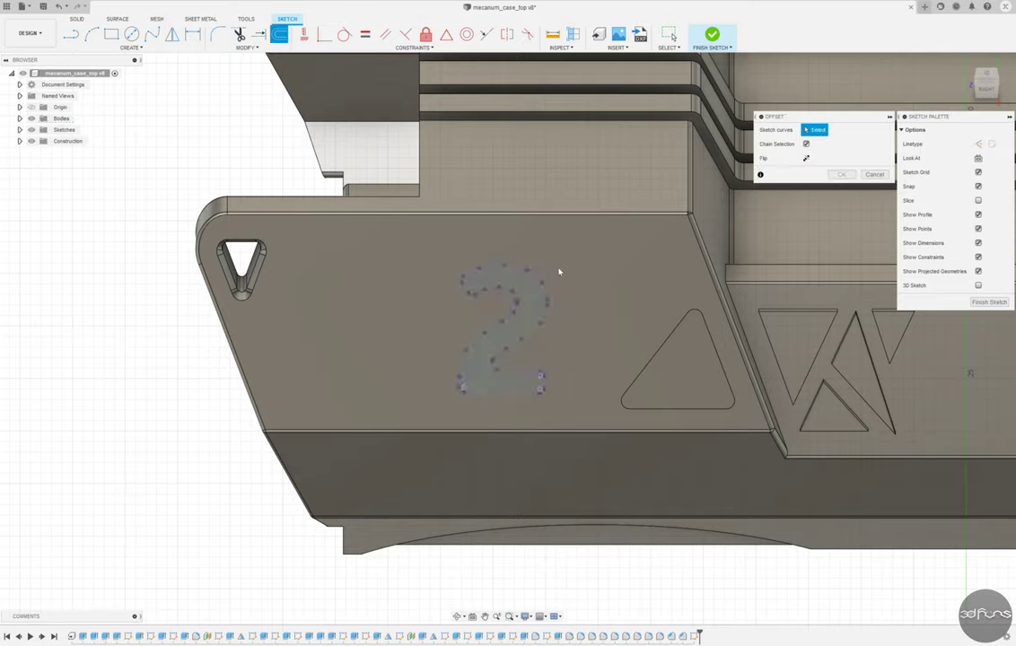
Offset the '2' outline and extrude it 0.8 mm as a separate body, Body2.
{"action": "left_click", "coordinate": [537, 281]}
{"action": "left_click", "coordinate": [841, 189]}
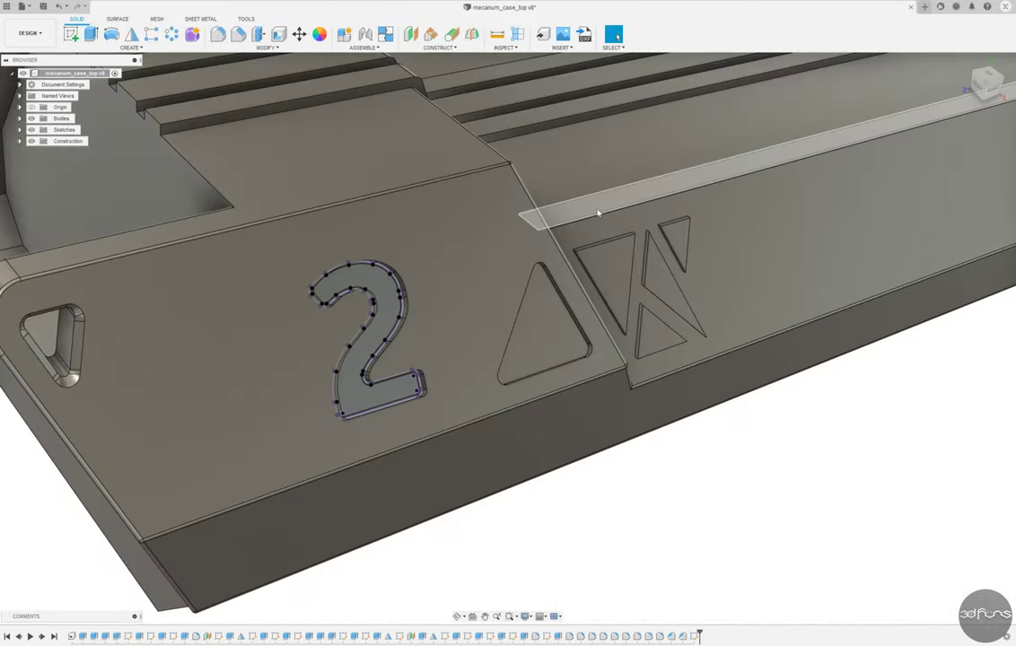
{"action": "left_click", "coordinate": [91, 33]}
{"action": "left_click", "coordinate": [377, 377]}
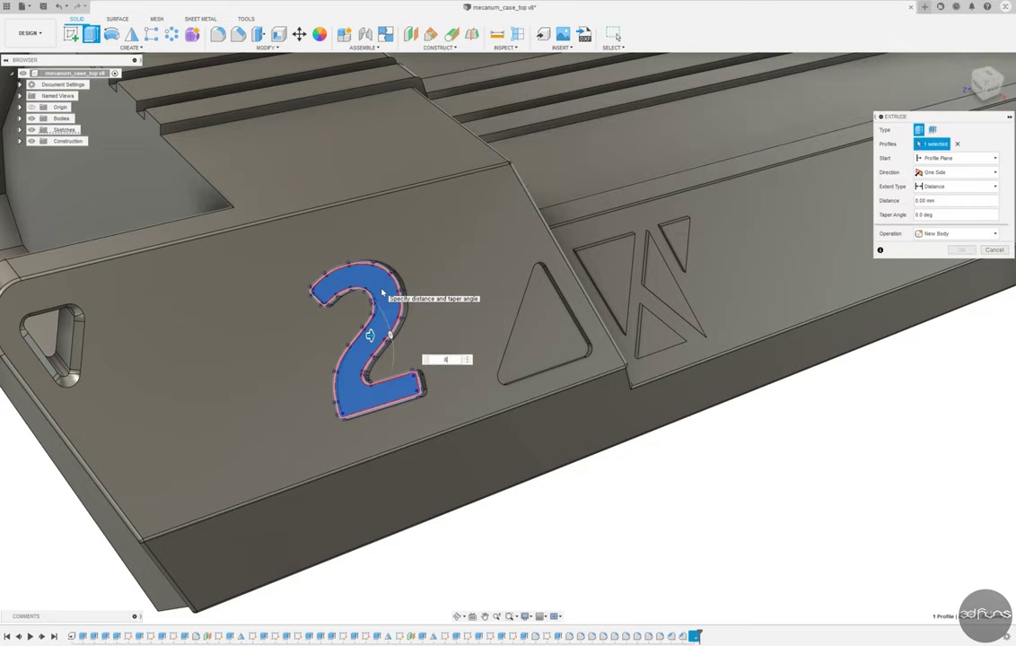
{"action": "mouse_move", "coordinate": [377, 377]}
{"action": "middle_mouse_down", "text": "shift"}
{"action": "mouse_move", "coordinate": [408, 257]}
{"action": "mouse_move", "coordinate": [671, 277]}
{"action": "mouse_move", "coordinate": [717, 243]}
{"action": "middle_mouse_up", "text": "shift"}
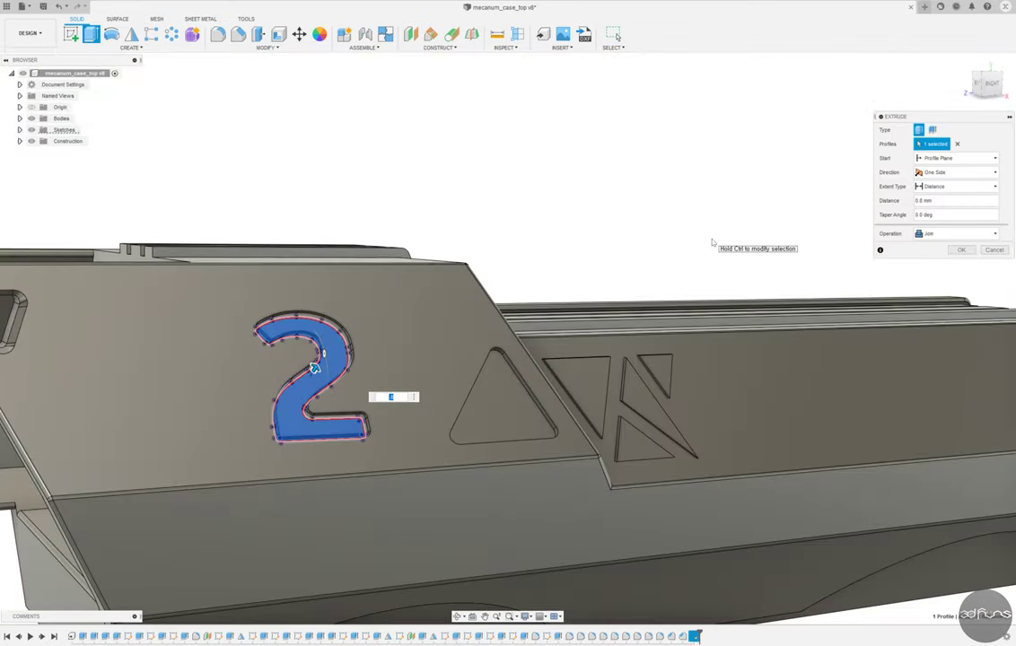
{"action": "left_click", "coordinate": [955, 233]}
{"action": "left_click", "coordinate": [930, 245]}
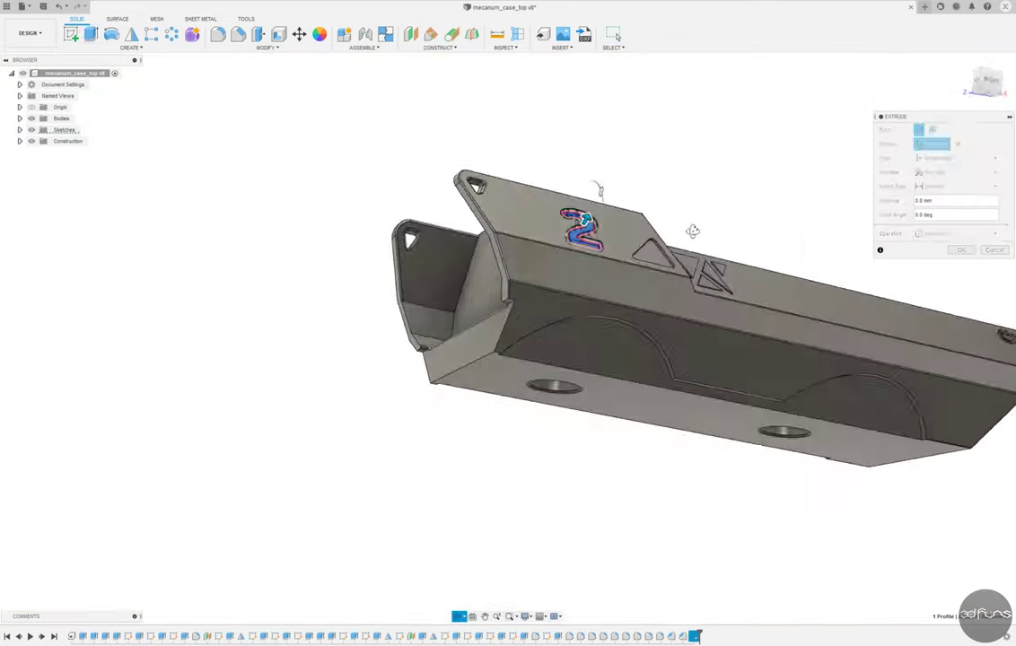
{"action": "left_click", "coordinate": [961, 249]}
Expand the Bodies list and bring up Body2's context menu, then dismiss it.
{"action": "left_click", "coordinate": [20, 118]}
{"action": "scroll", "coordinate": [302, 152], "scroll_direction": "down", "scroll_amount": 10}
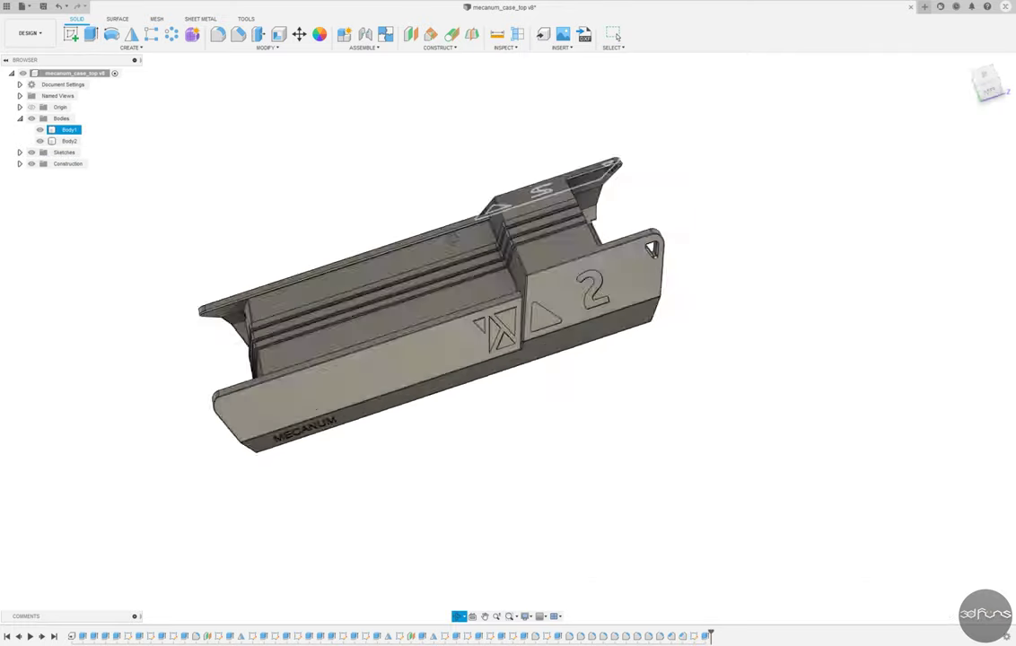
{"action": "mouse_move", "coordinate": [302, 151]}
{"action": "middle_mouse_down", "text": "shift"}
{"action": "mouse_move", "coordinate": [489, 177]}
{"action": "mouse_move", "coordinate": [651, 262]}
{"action": "mouse_move", "coordinate": [97, 164]}
{"action": "middle_mouse_up", "text": "shift"}
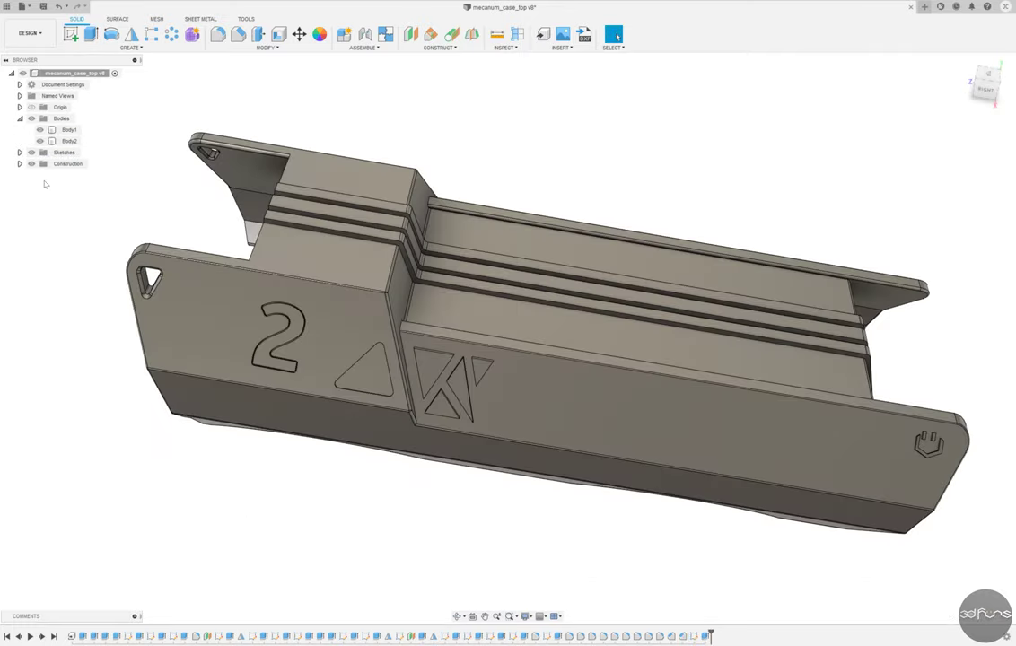
{"action": "right_click", "coordinate": [68, 141]}
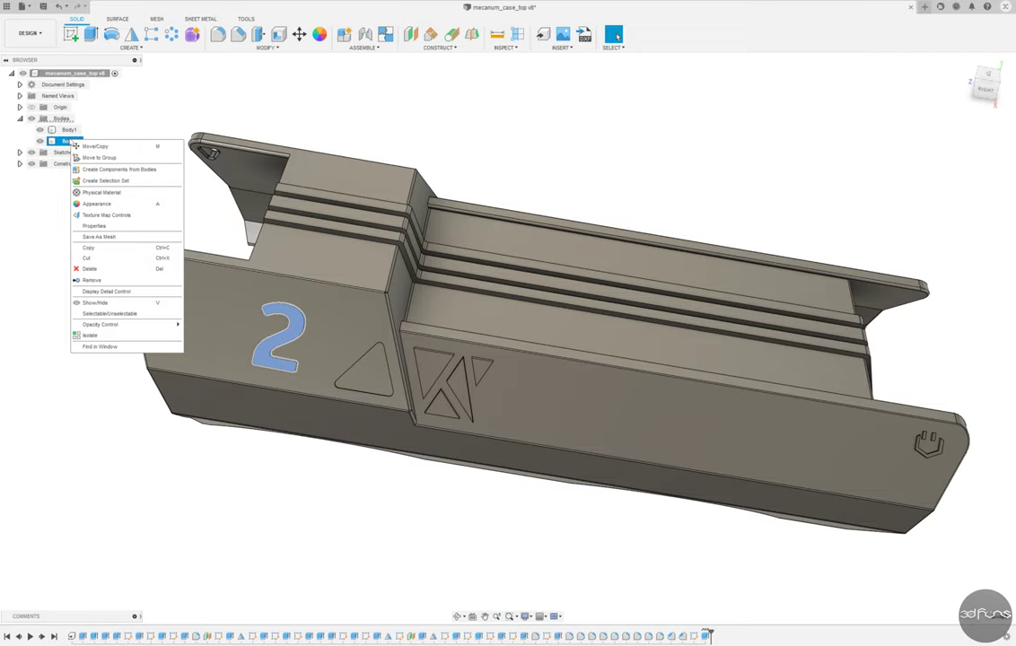
{"action": "key", "text": "Escape"}
Create a component from Body2.
{"action": "right_click", "coordinate": [72, 142]}
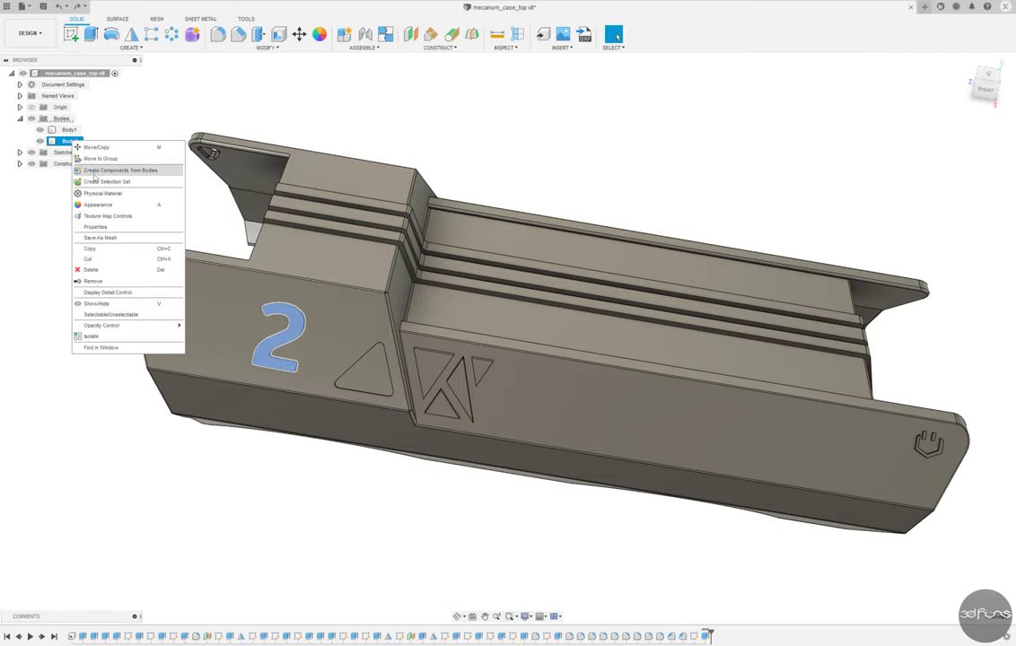
{"action": "left_click", "coordinate": [63, 168]}
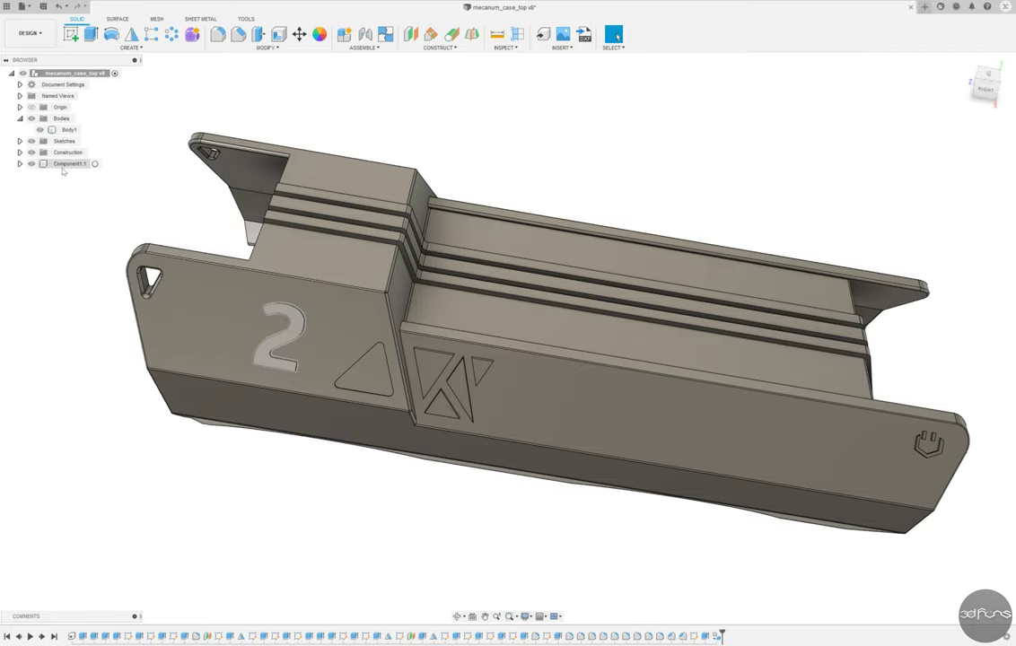
{"action": "mouse_move", "coordinate": [31, 170]}
{"action": "middle_mouse_down", "text": "shift"}
{"action": "mouse_move", "coordinate": [95, 285]}
{"action": "mouse_move", "coordinate": [79, 355]}
{"action": "middle_mouse_up", "text": "shift"}
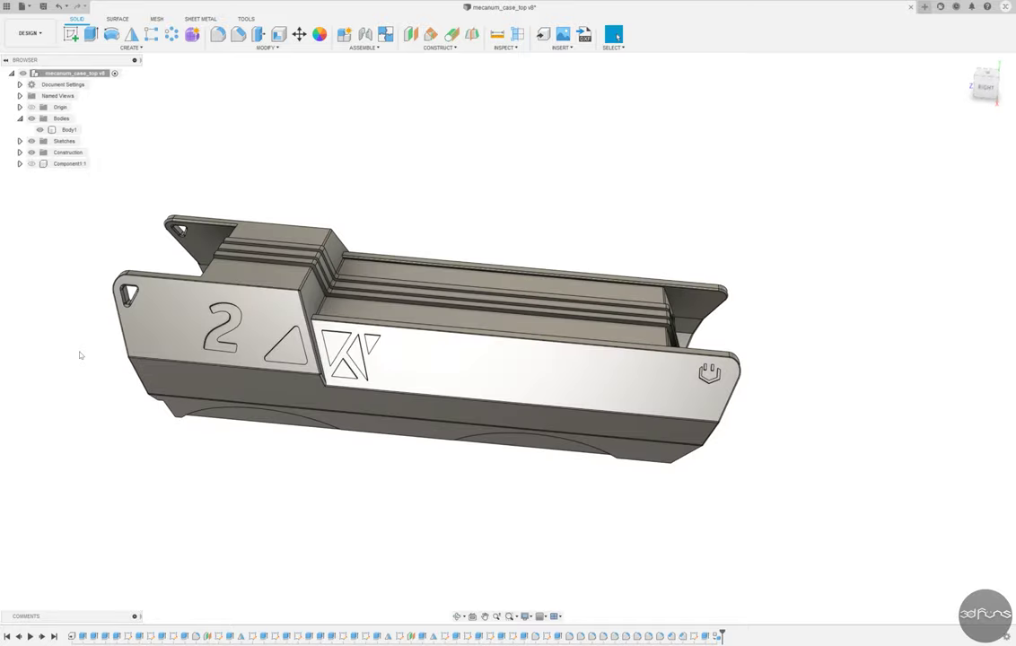
Start a chamfer on the '2' pocket, trying edge and face selections before clearing them.
{"action": "left_click", "coordinate": [238, 35]}
{"action": "scroll", "coordinate": [236, 309], "scroll_direction": "up", "scroll_amount": 5}
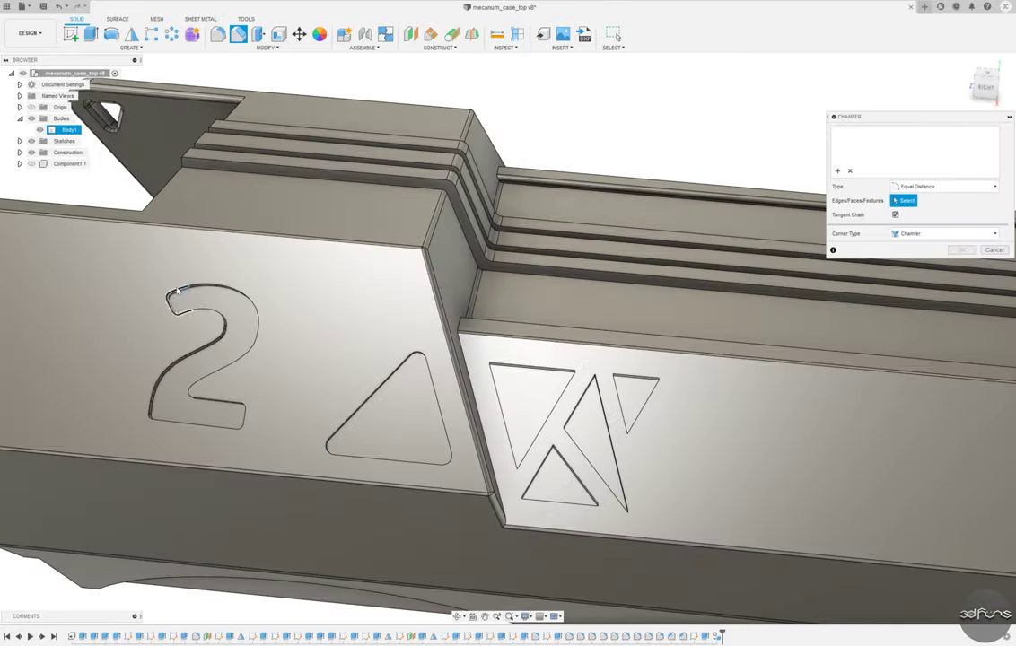
{"action": "left_click", "coordinate": [205, 289]}
{"action": "scroll", "coordinate": [204, 289], "scroll_direction": "up", "scroll_amount": 3}
{"action": "scroll", "coordinate": [334, 308], "scroll_direction": "down", "scroll_amount": 5}
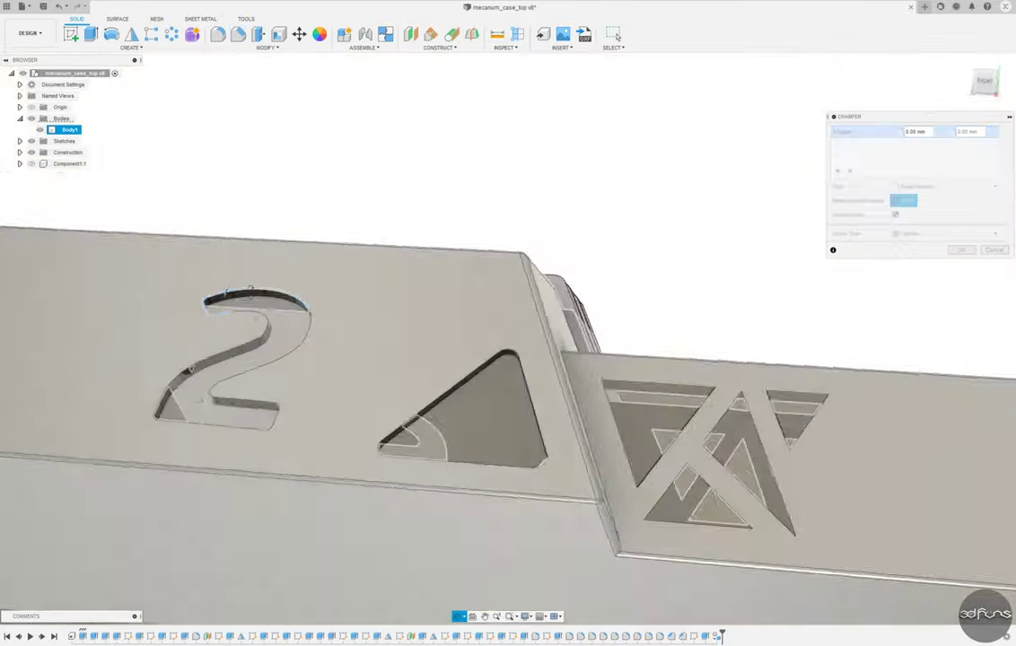
{"action": "middle_click_drag", "start_coordinate": [334, 309], "coordinate": [247, 388], "text": "shift"}
{"action": "left_click", "coordinate": [248, 387]}
{"action": "scroll", "coordinate": [248, 388], "scroll_direction": "up", "scroll_amount": 4}
{"action": "left_click", "coordinate": [248, 388]}
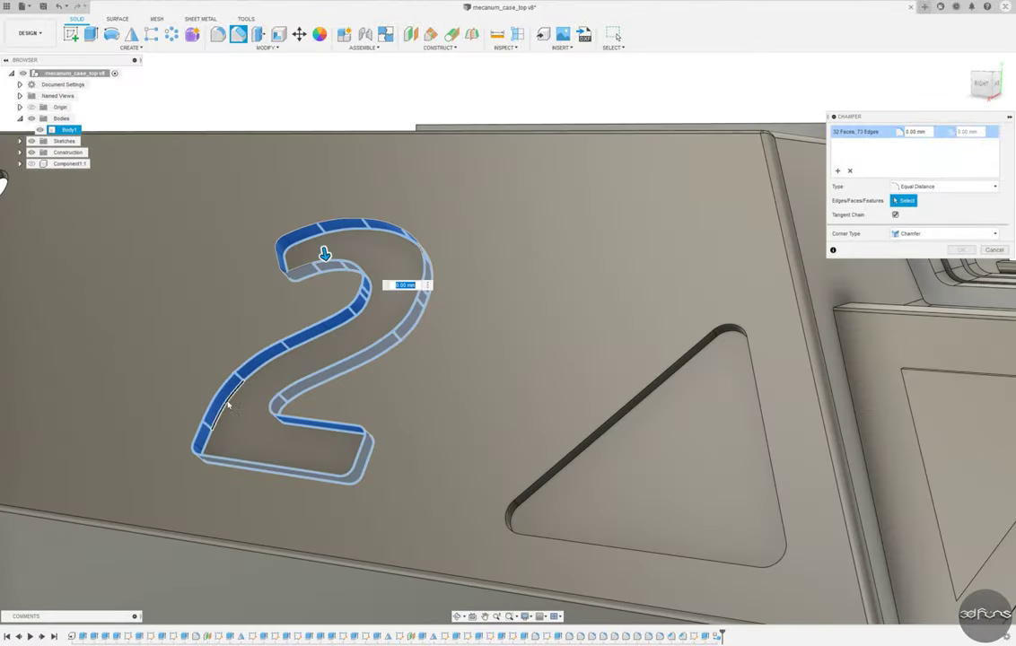
{"action": "left_click", "coordinate": [260, 368]}
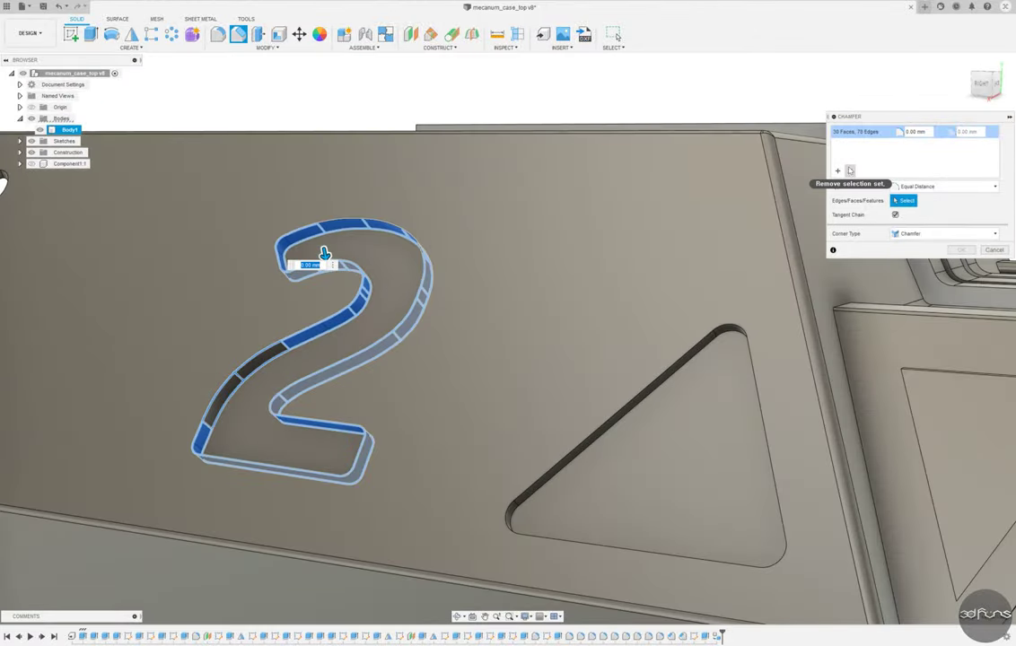
{"action": "left_click", "coordinate": [850, 170]}
Chamfer the '2' pocket outline and inner edges by 0.2 mm.
{"action": "left_click", "coordinate": [310, 227]}
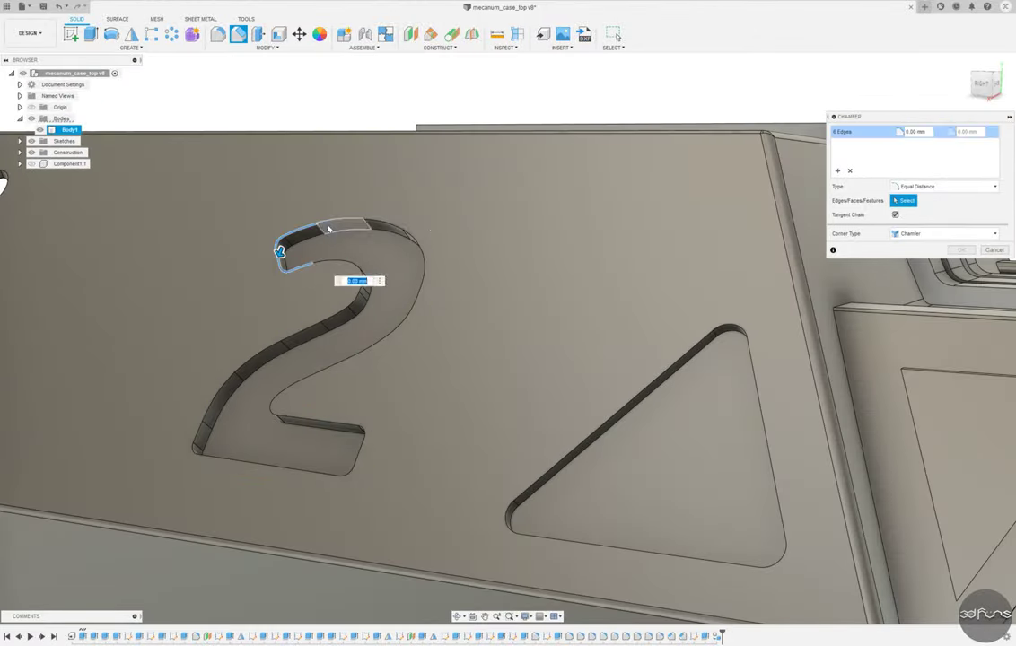
{"action": "left_click", "coordinate": [411, 237]}
{"action": "type", "text": ".2"}
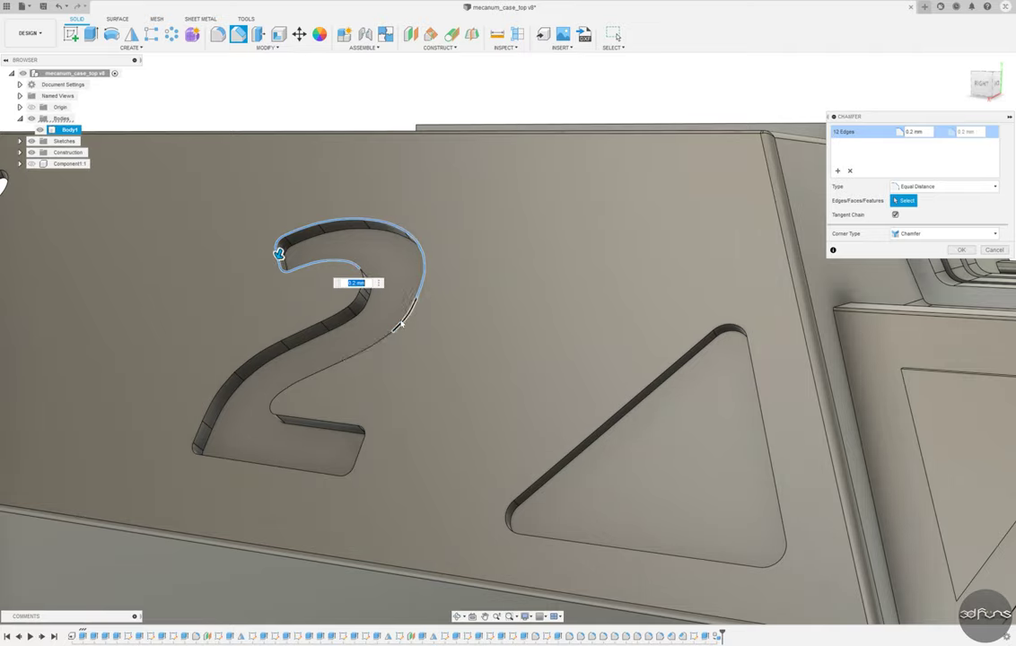
{"action": "left_click", "coordinate": [401, 325]}
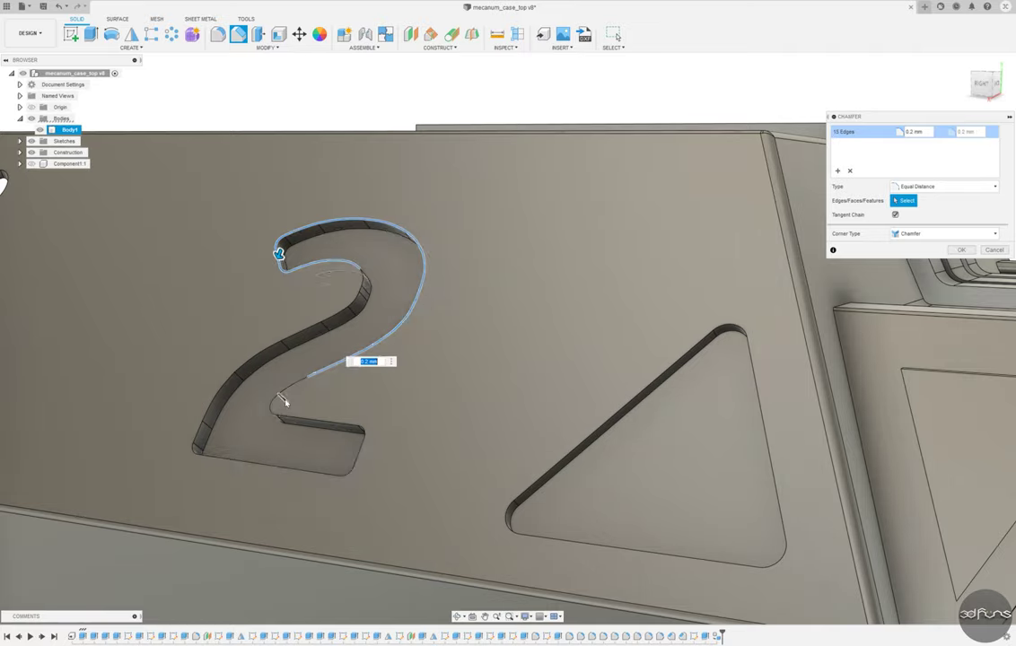
{"action": "left_click", "coordinate": [352, 303]}
{"action": "middle_click_drag", "start_coordinate": [376, 381], "coordinate": [535, 413], "text": "shift"}
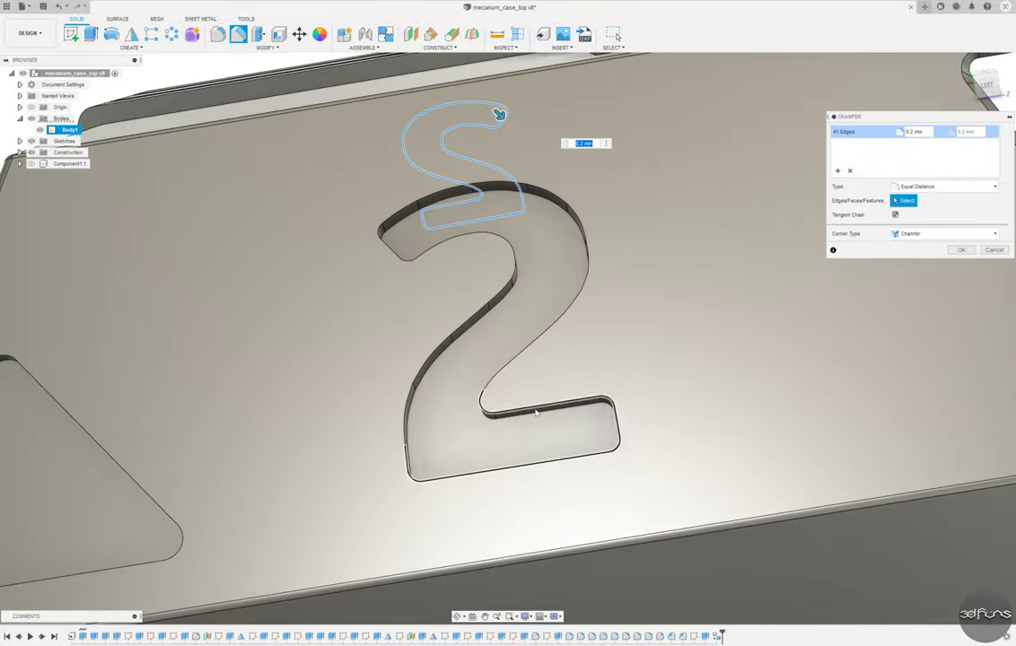
{"action": "left_click", "coordinate": [536, 413]}
{"action": "left_click", "coordinate": [512, 262]}
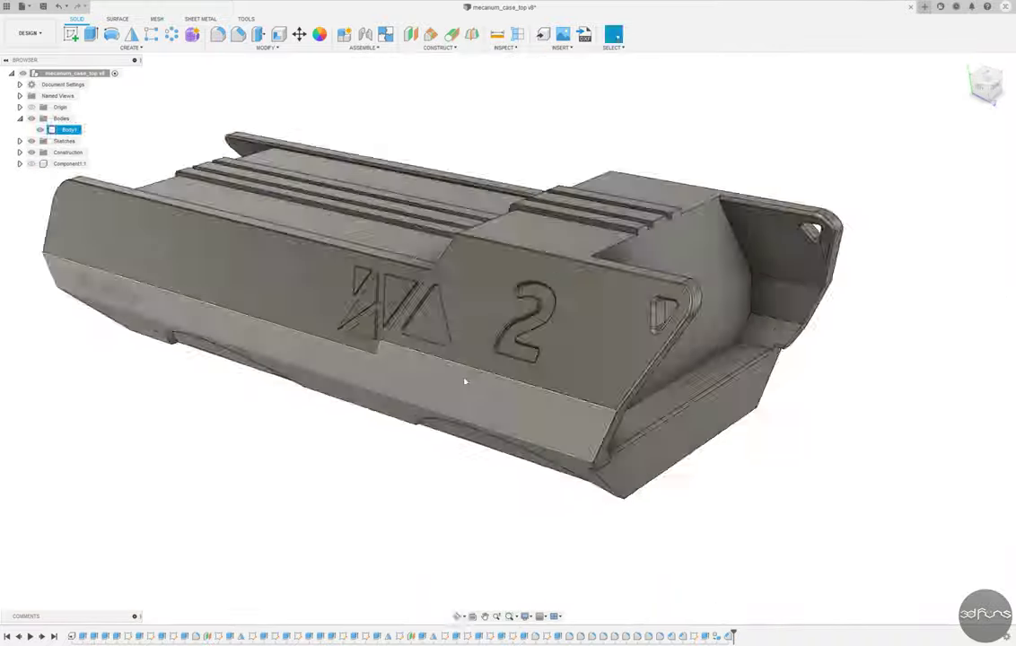
{"action": "mouse_move", "coordinate": [465, 382]}
{"action": "middle_mouse_down", "text": "shift"}
{"action": "mouse_move", "coordinate": [628, 322]}
{"action": "mouse_move", "coordinate": [658, 345]}
{"action": "mouse_move", "coordinate": [395, 253]}
{"action": "middle_mouse_up", "text": "shift"}
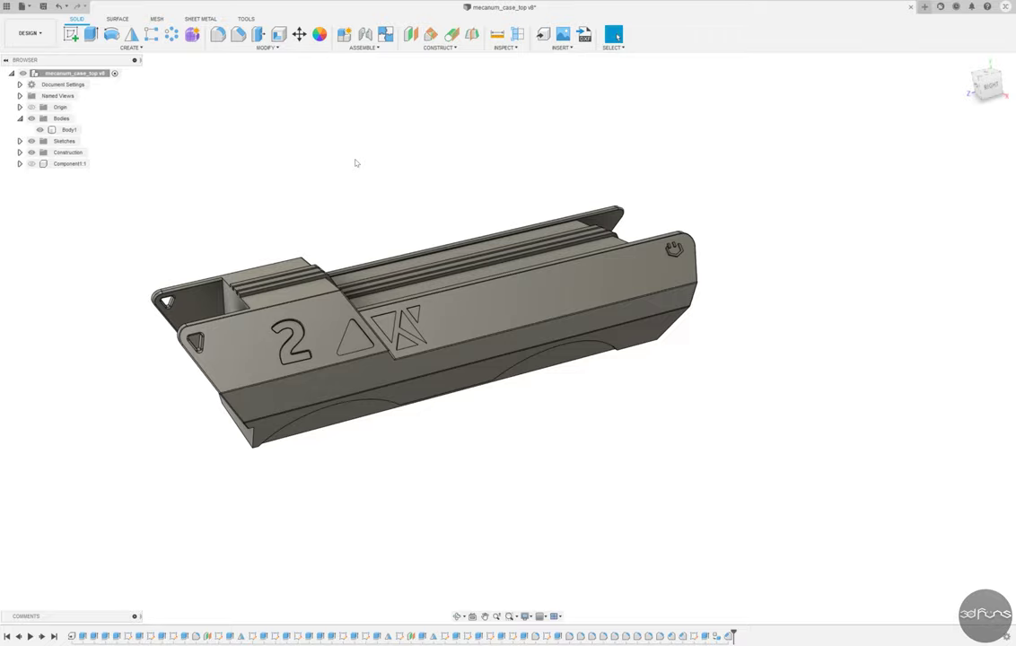
Sketch an offset of the chevron outline on the chevron face and finish the sketch.
{"action": "middle_click_drag", "start_coordinate": [356, 162], "coordinate": [503, 297], "text": "shift"}
{"action": "scroll", "coordinate": [502, 297], "scroll_direction": "up", "scroll_amount": 5}
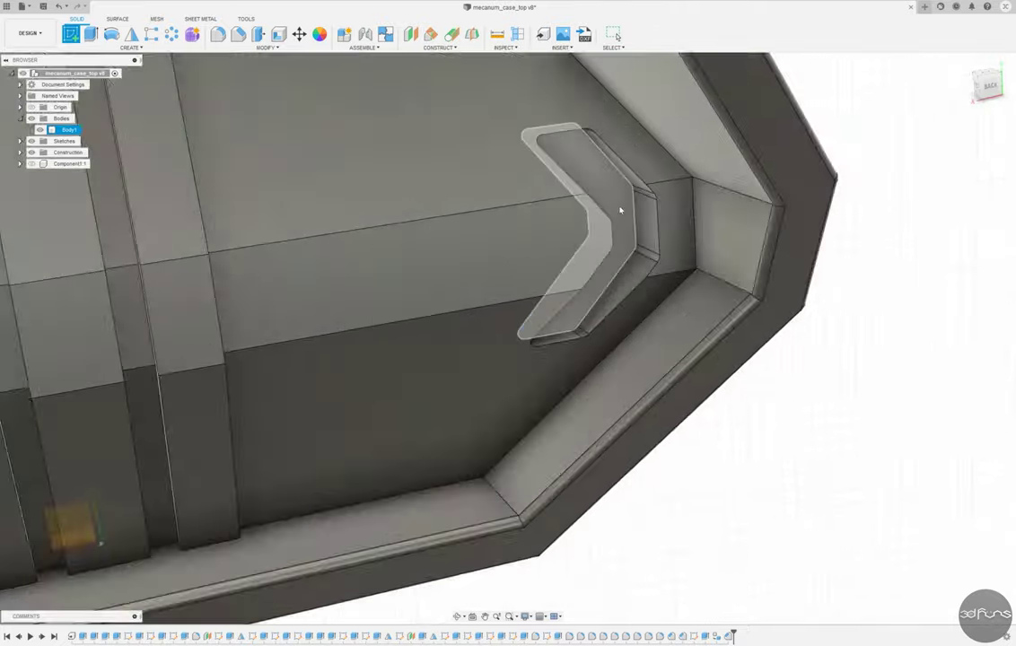
{"action": "left_click", "coordinate": [619, 210]}
{"action": "left_click", "coordinate": [131, 46]}
{"action": "left_click", "coordinate": [89, 170]}
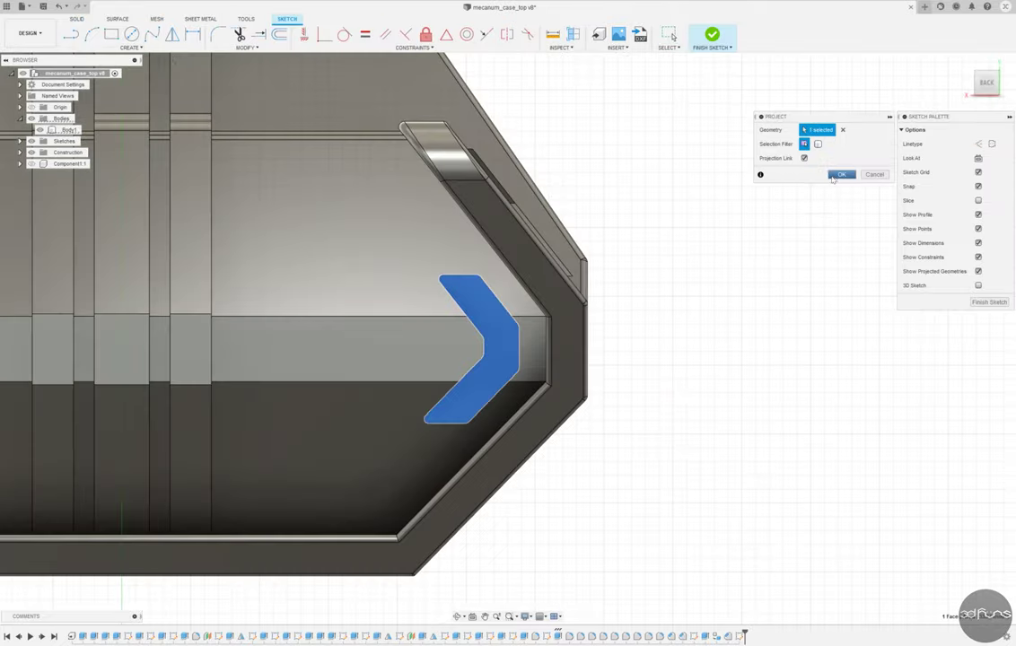
{"action": "left_click", "coordinate": [479, 281]}
{"action": "scroll", "coordinate": [503, 287], "scroll_direction": "up", "scroll_amount": 2}
{"action": "key", "text": "Return"}
{"action": "scroll", "coordinate": [548, 251], "scroll_direction": "down", "scroll_amount": 4}
{"action": "mouse_move", "coordinate": [766, 286]}
{"action": "middle_mouse_down", "text": "shift"}
{"action": "mouse_move", "coordinate": [690, 217]}
{"action": "mouse_move", "coordinate": [680, 227]}
{"action": "middle_mouse_up", "text": "shift"}
{"action": "left_click", "coordinate": [711, 34]}
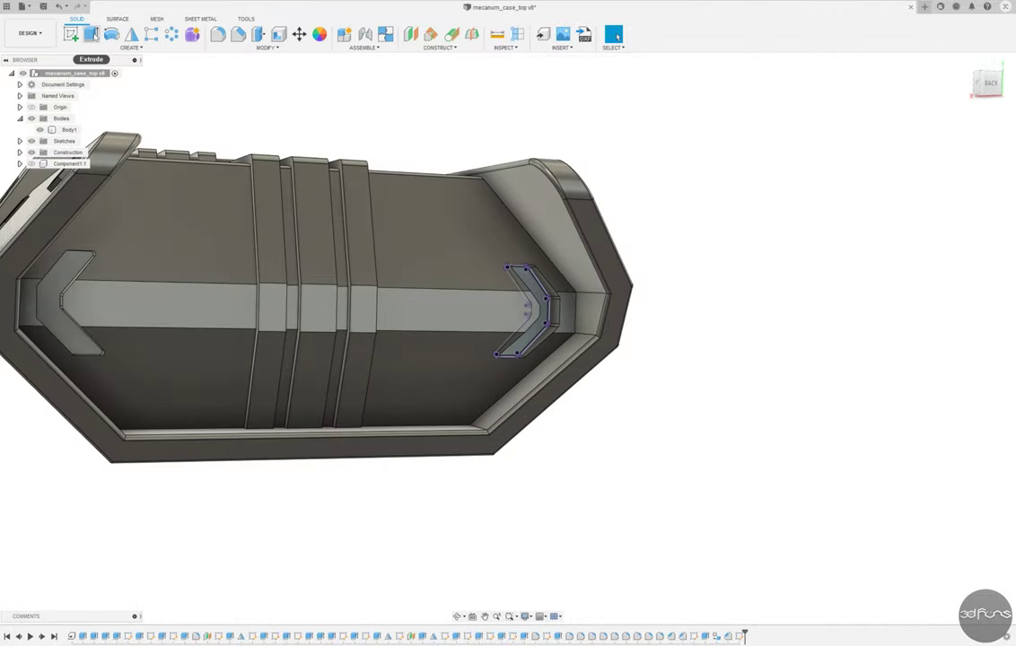
Extrude the chevron profile to the slot face as a new component, Component2:1.
{"action": "left_click", "coordinate": [91, 34]}
{"action": "scroll", "coordinate": [529, 296], "scroll_direction": "up", "scroll_amount": 3}
{"action": "left_click", "coordinate": [933, 208]}
{"action": "left_click", "coordinate": [208, 280]}
{"action": "left_click", "coordinate": [956, 261]}
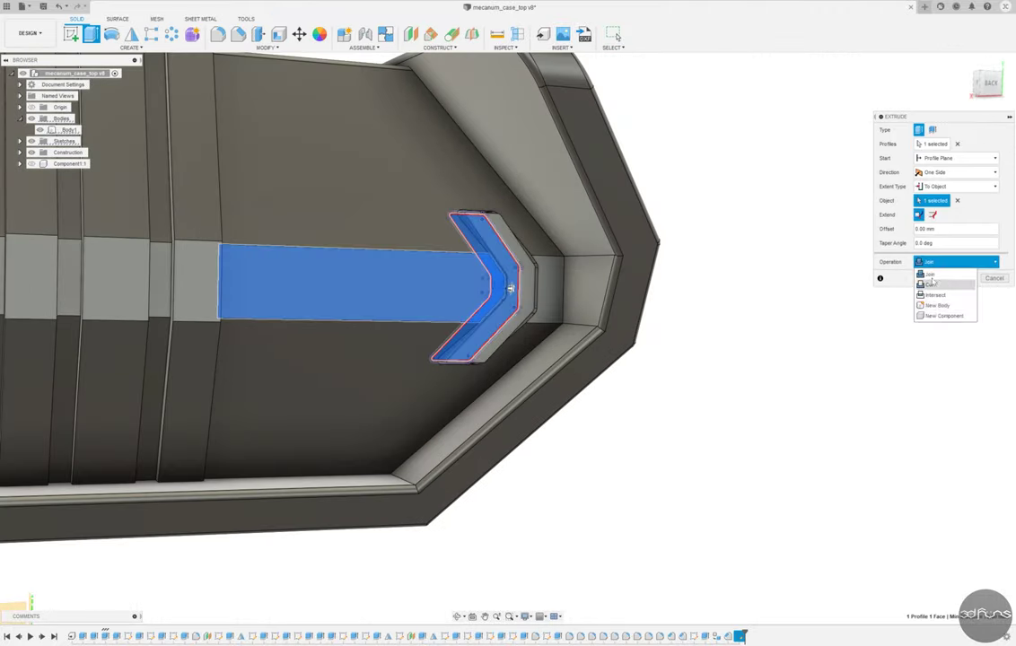
{"action": "left_click", "coordinate": [938, 306]}
{"action": "middle_click_drag", "start_coordinate": [818, 331], "coordinate": [864, 322], "text": "shift"}
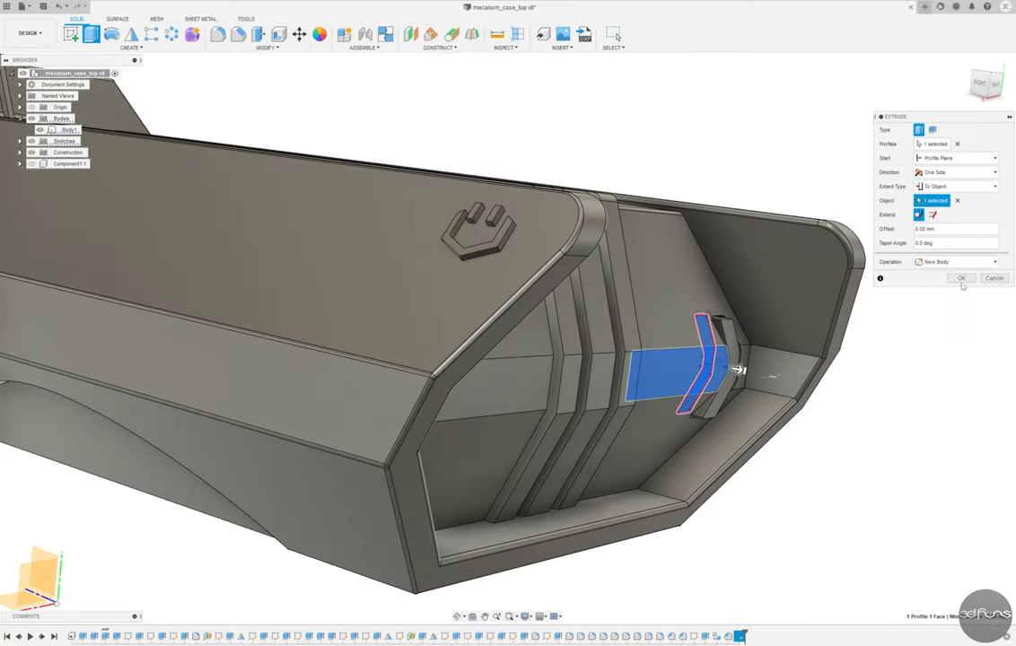
{"action": "left_click", "coordinate": [937, 263]}
{"action": "left_click", "coordinate": [944, 316]}
{"action": "key", "text": "Return"}
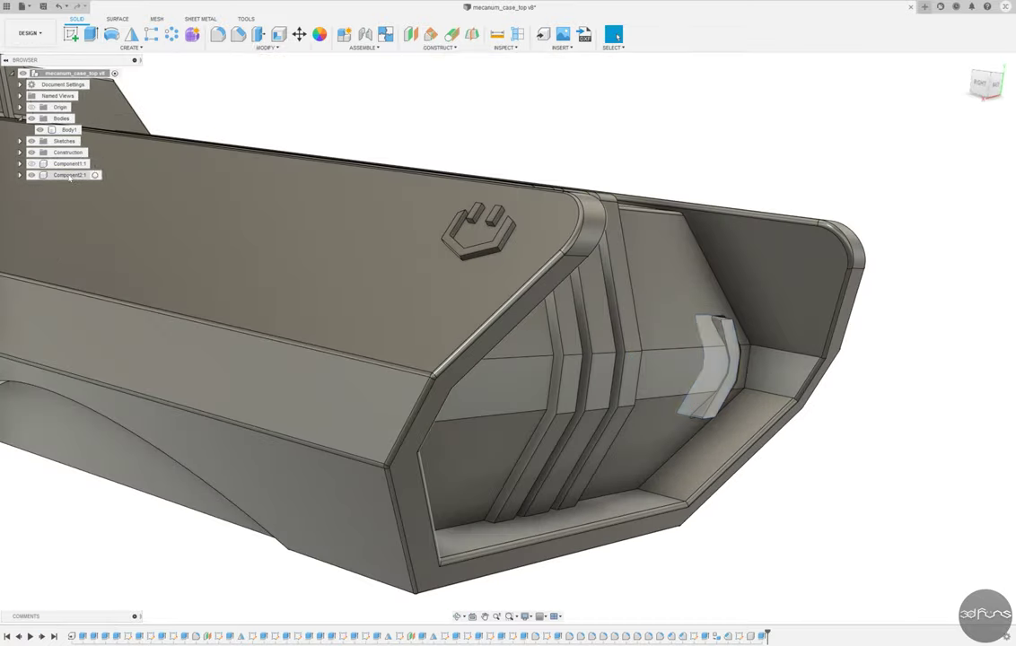
{"action": "middle_click_drag", "start_coordinate": [790, 431], "coordinate": [849, 465], "text": "shift"}
{"action": "left_click", "coordinate": [71, 34]}
Create a sketch with the chevron face outline projected into it, then finish the sketch.
{"action": "left_click", "coordinate": [718, 395]}
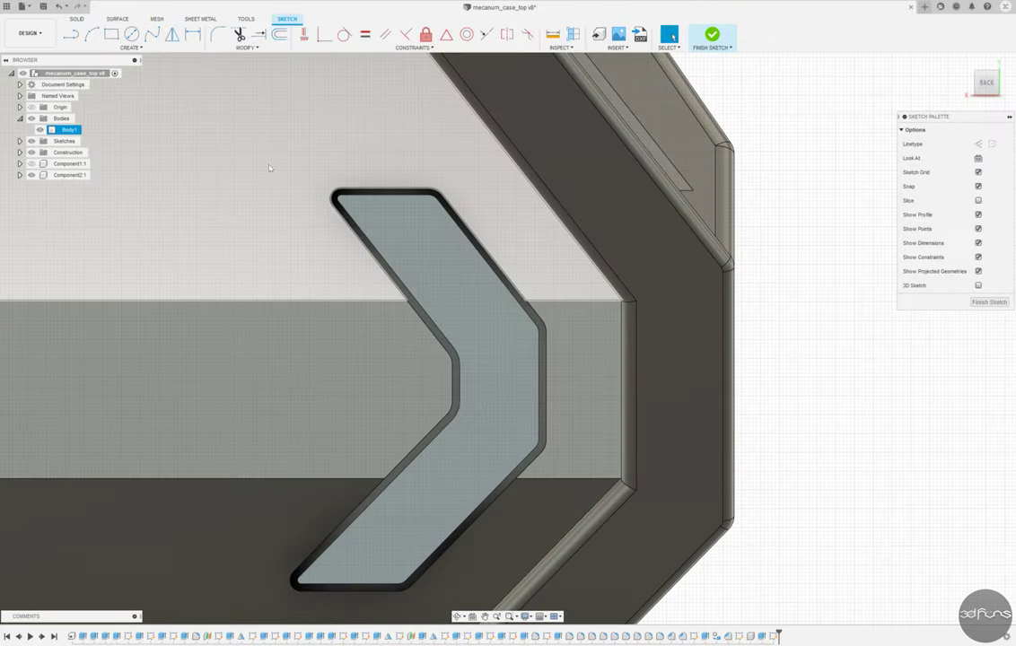
{"action": "left_click", "coordinate": [131, 47]}
{"action": "left_click", "coordinate": [180, 192]}
{"action": "left_click", "coordinate": [391, 231]}
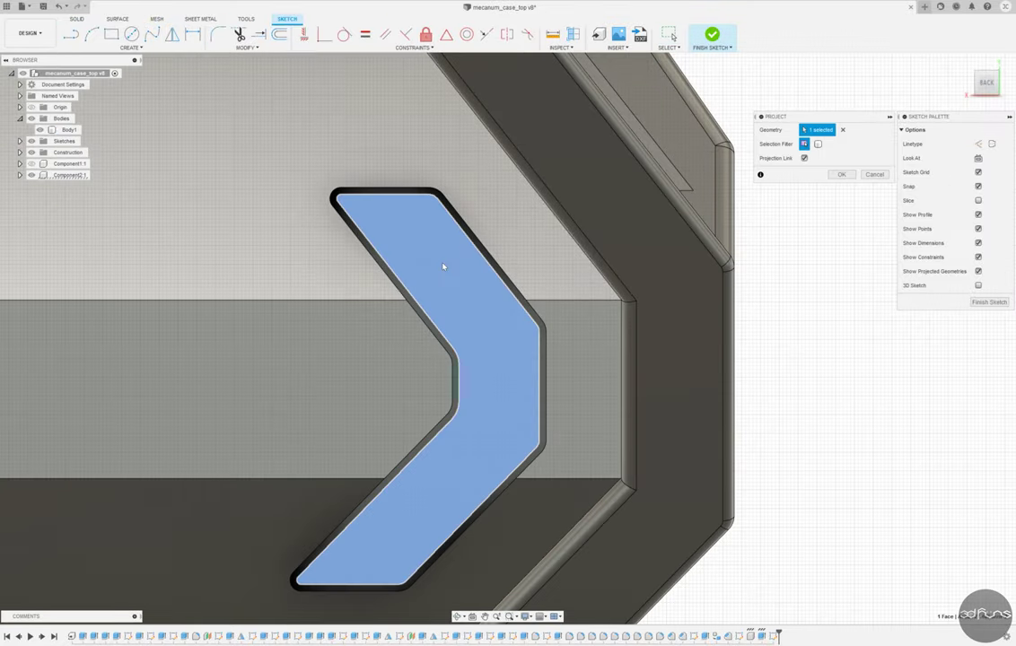
{"action": "key", "text": "Return"}
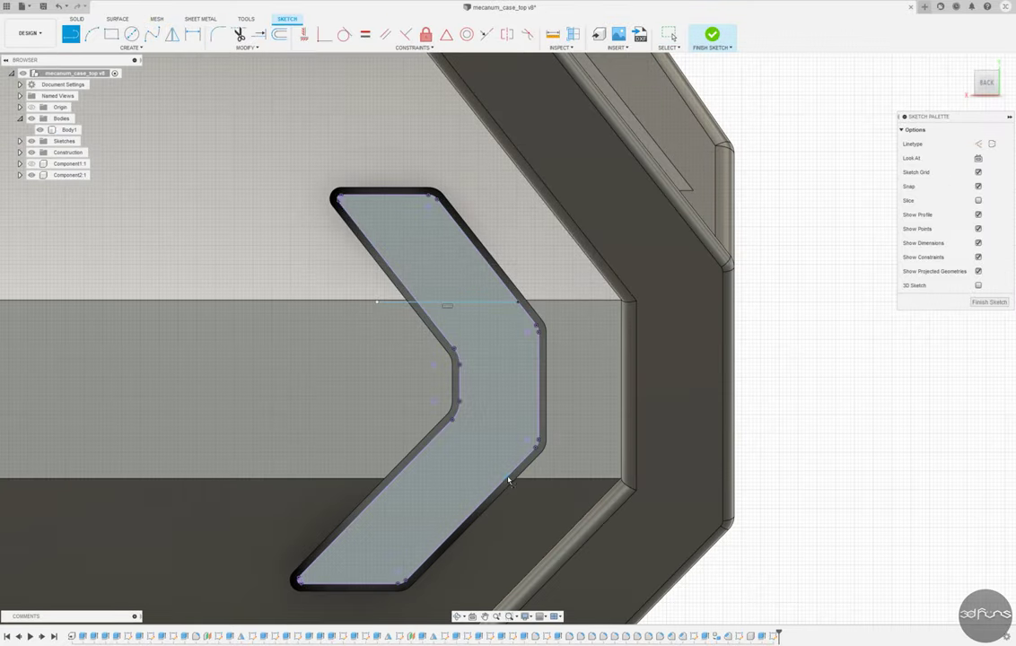
{"action": "left_click", "coordinate": [304, 34]}
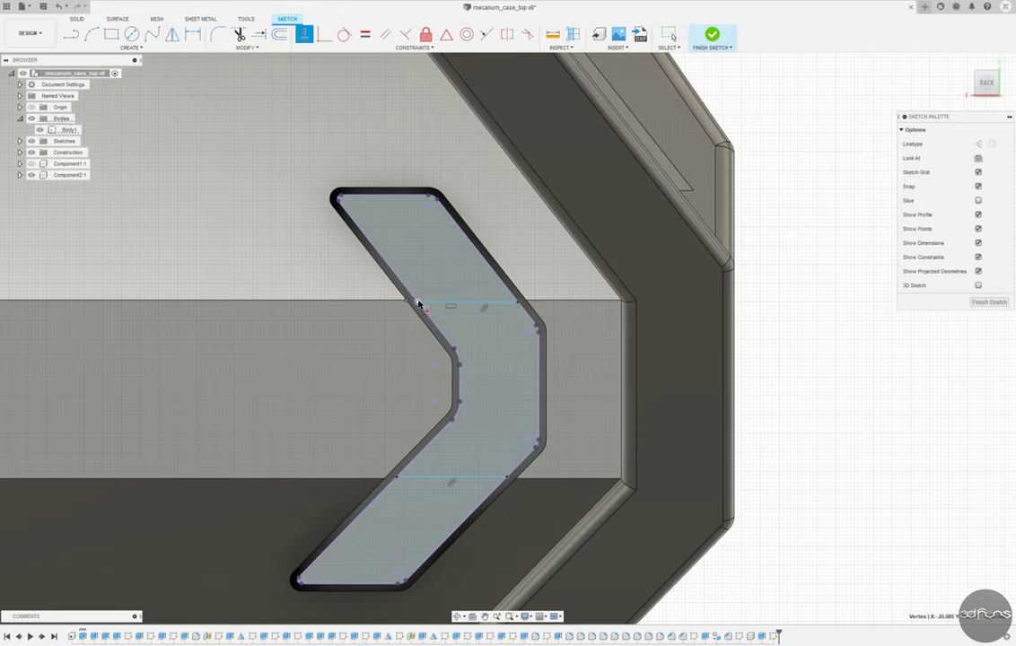
{"action": "left_click", "coordinate": [712, 36]}
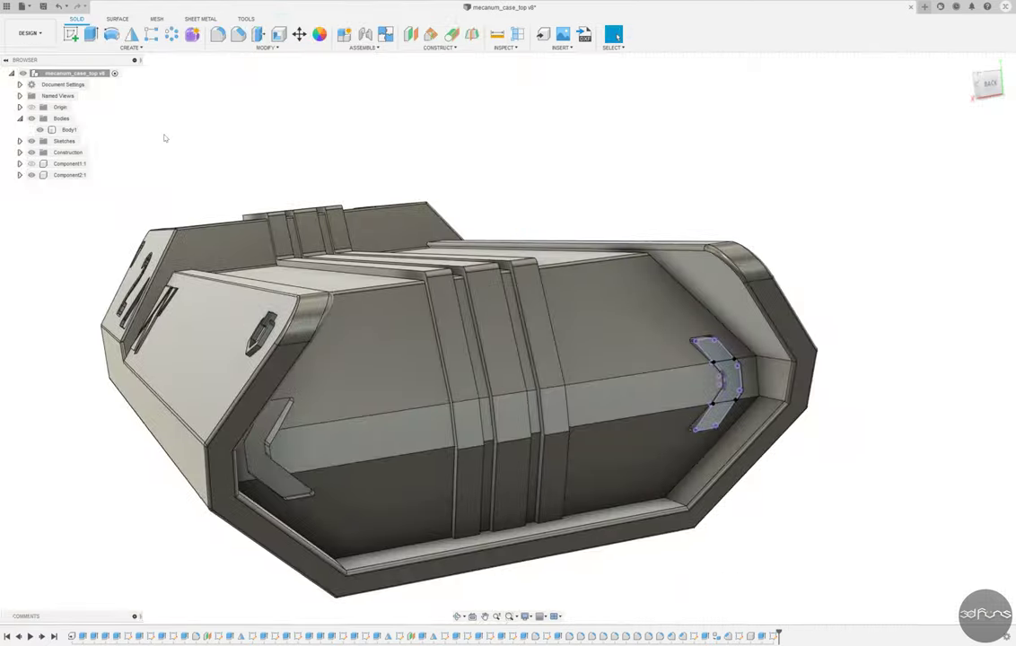
Try extruding the chevron profile, then cancel the extrude without applying it.
{"action": "key", "text": "e"}
{"action": "left_click", "coordinate": [633, 475]}
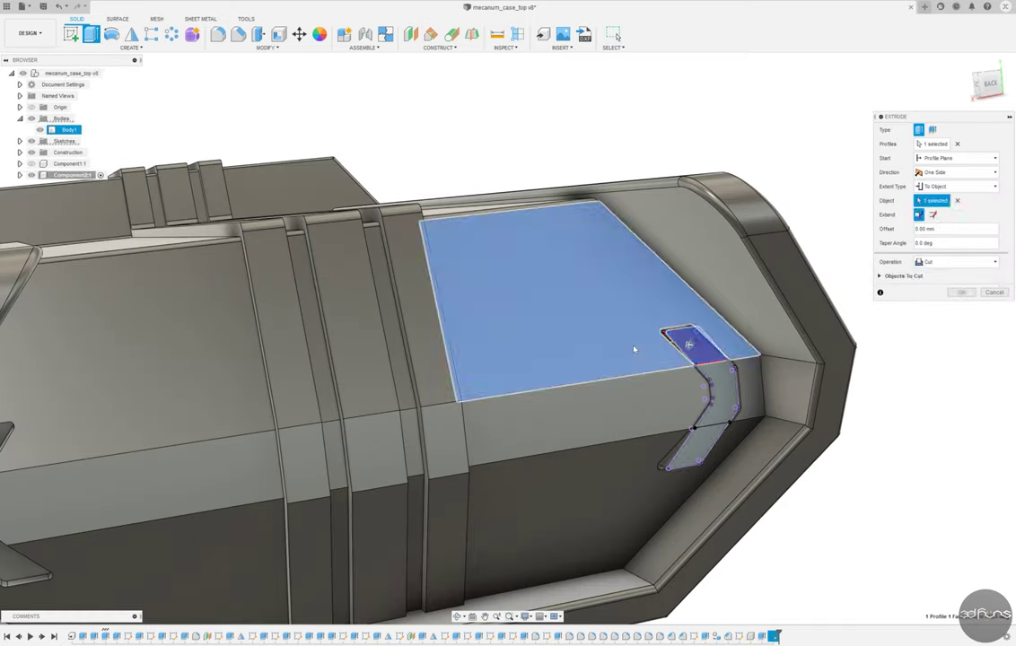
{"action": "key", "text": "Escape"}
{"action": "key", "text": "e"}
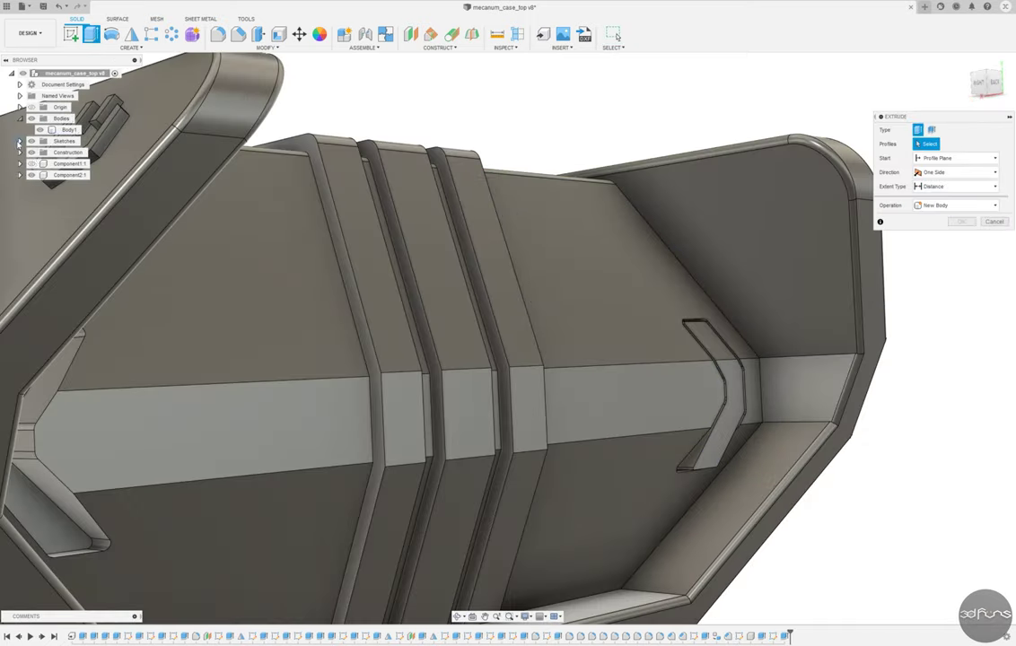
{"action": "left_click", "coordinate": [19, 141]}
{"action": "left_click", "coordinate": [715, 447]}
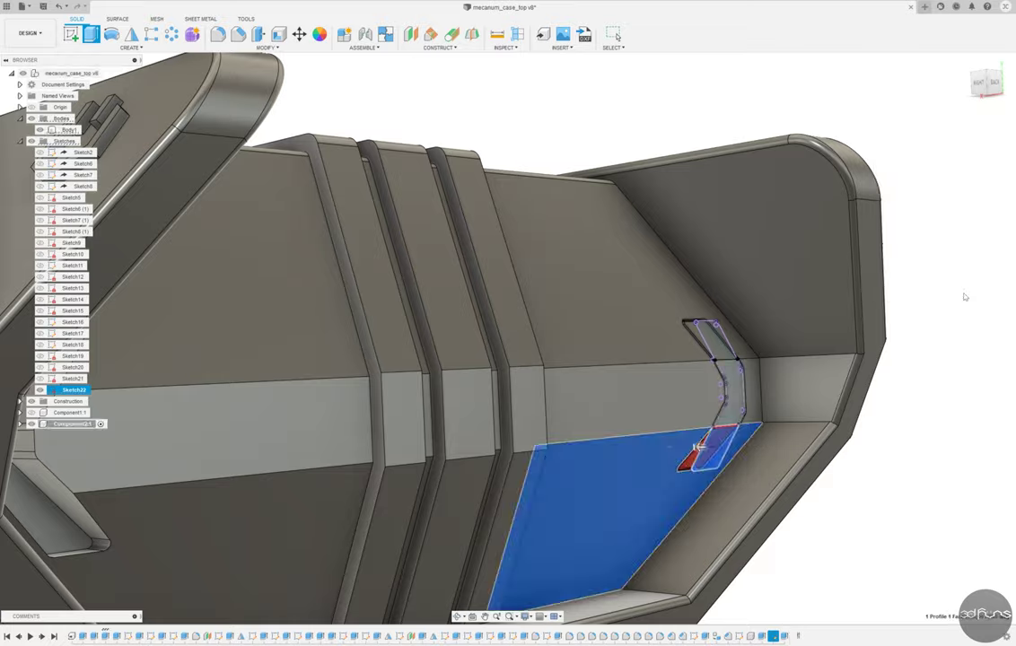
{"action": "key", "text": "Escape"}
{"action": "middle_click_drag", "start_coordinate": [692, 454], "coordinate": [122, 406], "text": "shift"}
{"action": "scroll", "coordinate": [826, 453], "scroll_direction": "down", "scroll_amount": 5}
{"action": "mouse_move", "coordinate": [825, 453]}
{"action": "middle_mouse_down", "text": "shift"}
{"action": "mouse_move", "coordinate": [799, 444]}
{"action": "mouse_move", "coordinate": [810, 437]}
{"action": "middle_mouse_up", "text": "shift"}
Mirror the chevron Component2 across the mid plane to the case's opposite end.
{"action": "left_click", "coordinate": [131, 34]}
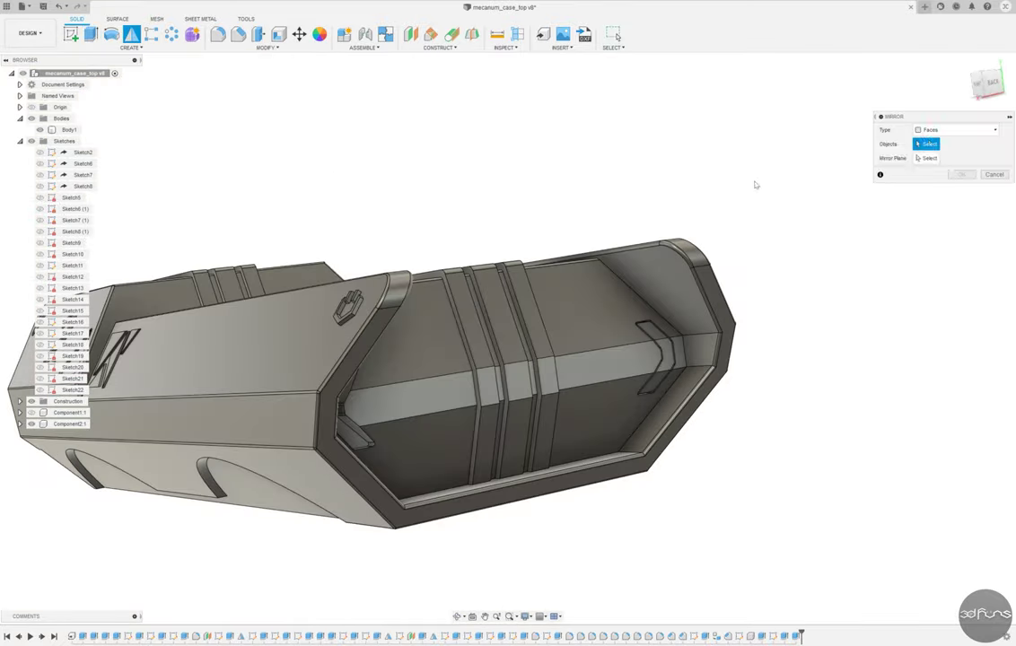
{"action": "left_click", "coordinate": [956, 130]}
{"action": "left_click", "coordinate": [934, 163]}
{"action": "left_click", "coordinate": [651, 359]}
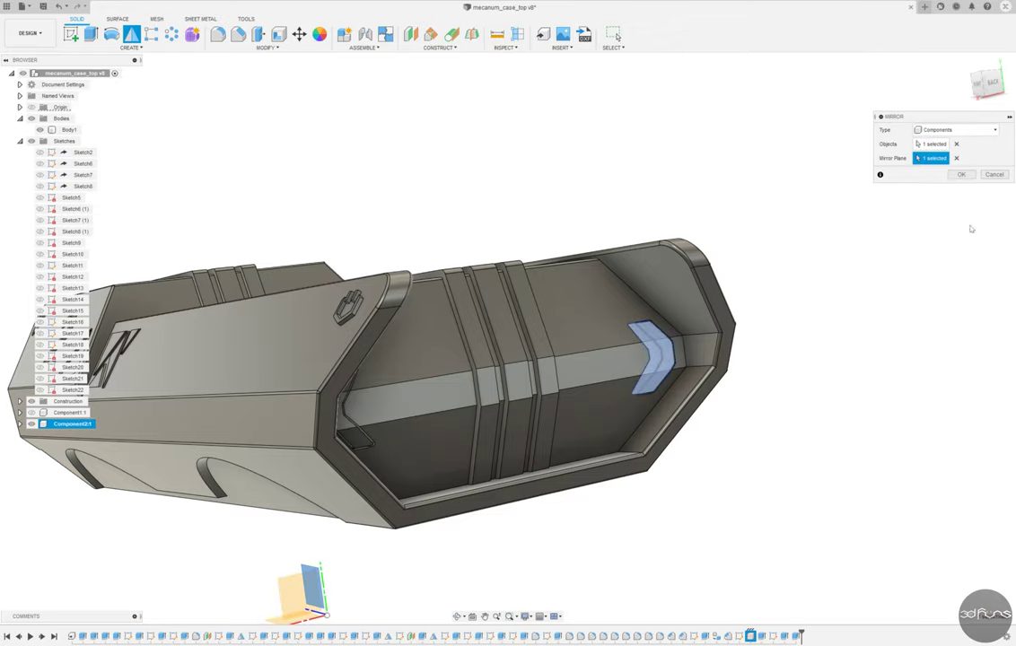
{"action": "key", "text": "Return"}
{"action": "mouse_move", "coordinate": [970, 229]}
{"action": "middle_mouse_down", "text": "shift"}
{"action": "mouse_move", "coordinate": [823, 322]}
{"action": "mouse_move", "coordinate": [191, 495]}
{"action": "mouse_move", "coordinate": [235, 536]}
{"action": "mouse_move", "coordinate": [270, 533]}
{"action": "middle_mouse_up", "text": "shift"}
{"action": "left_click", "coordinate": [72, 411]}
{"action": "left_click", "coordinate": [131, 34]}
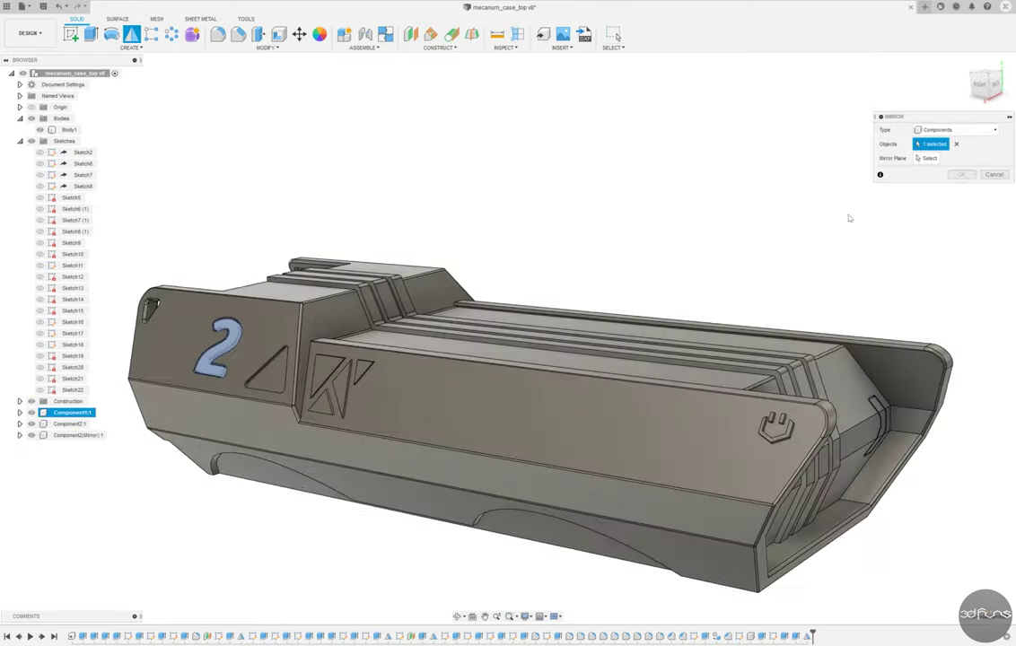
{"action": "mouse_move", "coordinate": [850, 218]}
{"action": "middle_mouse_down", "text": "shift"}
{"action": "mouse_move", "coordinate": [559, 426]}
{"action": "mouse_move", "coordinate": [447, 492]}
{"action": "mouse_move", "coordinate": [447, 529]}
{"action": "mouse_move", "coordinate": [336, 514]}
{"action": "mouse_move", "coordinate": [914, 186]}
{"action": "mouse_move", "coordinate": [508, 251]}
{"action": "mouse_move", "coordinate": [304, 307]}
{"action": "middle_mouse_up", "text": "shift"}
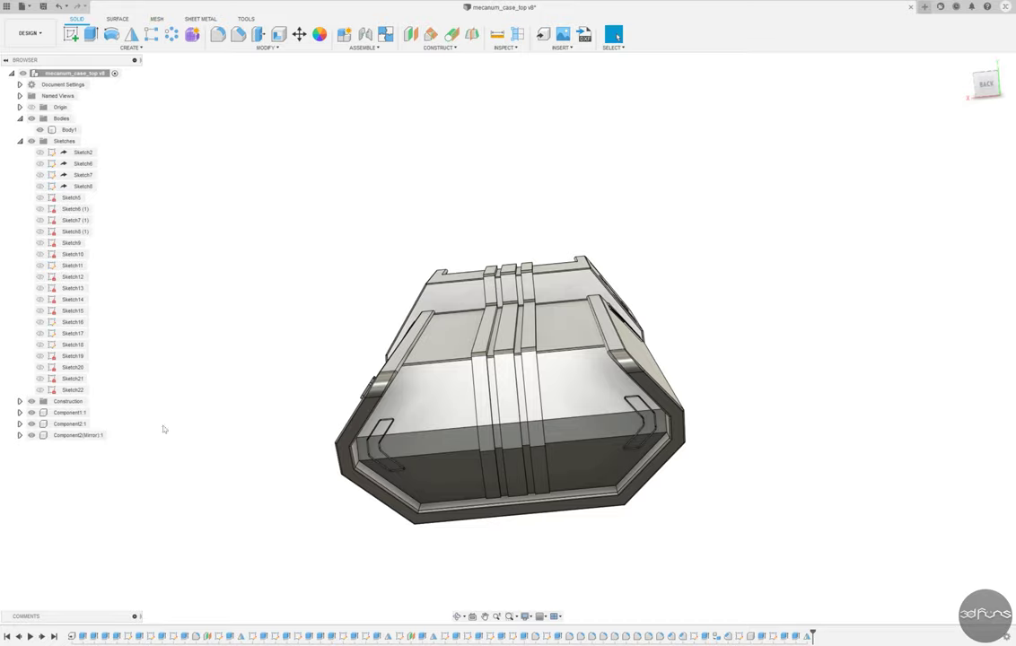
Start a chamfer on both chevron pockets' edges, then cancel it.
{"action": "left_click", "coordinate": [238, 34]}
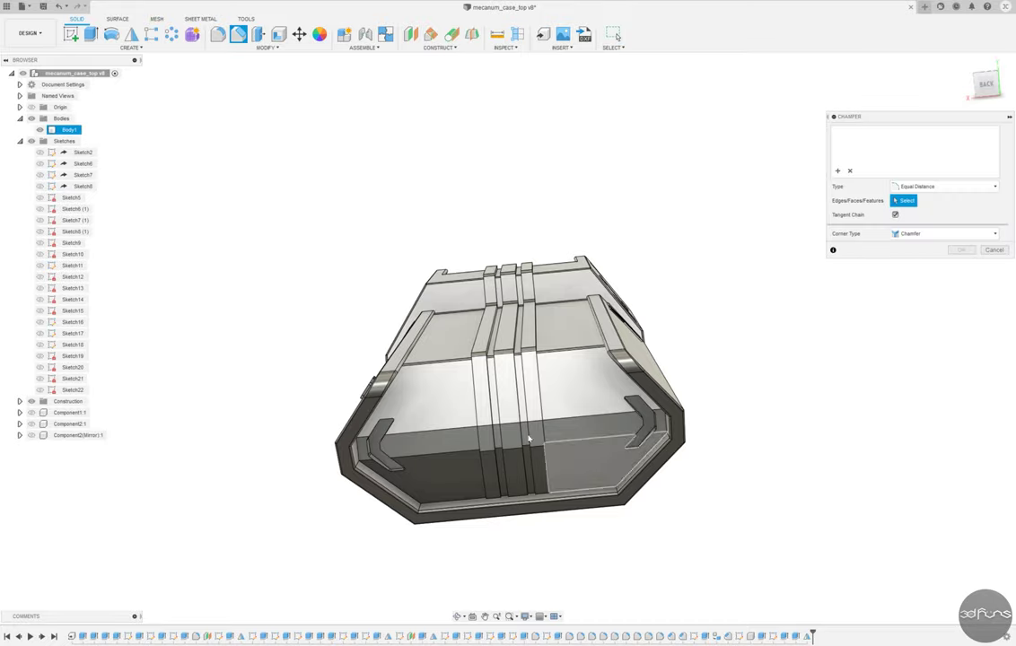
{"action": "scroll", "coordinate": [539, 377], "scroll_direction": "up", "scroll_amount": 5}
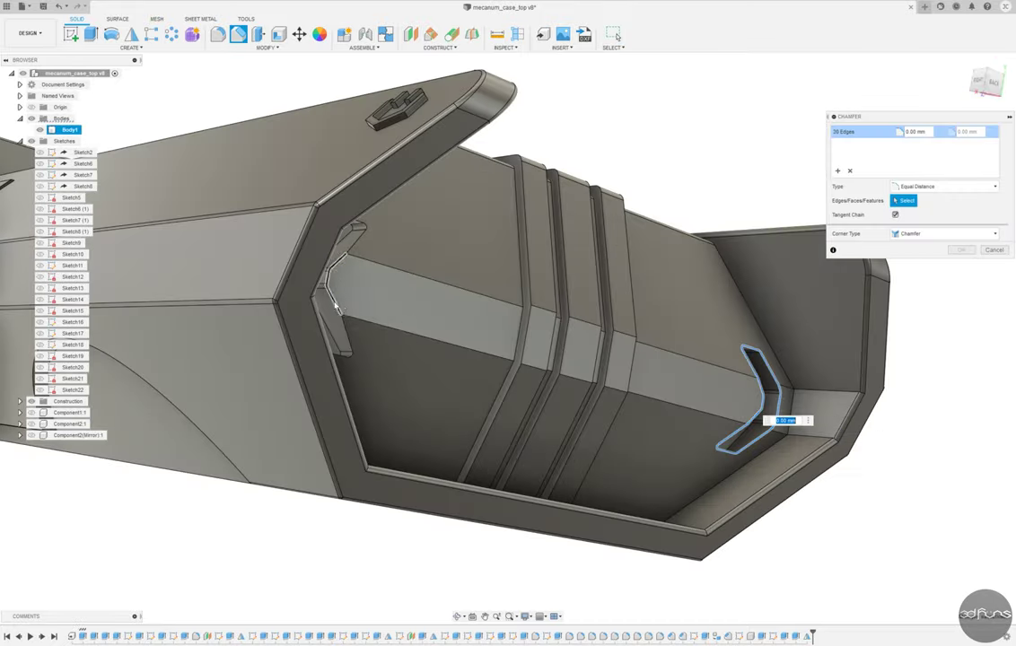
{"action": "middle_click_drag", "start_coordinate": [749, 419], "coordinate": [289, 381], "text": "shift"}
{"action": "left_click", "coordinate": [290, 382]}
{"action": "key", "text": "Escape"}
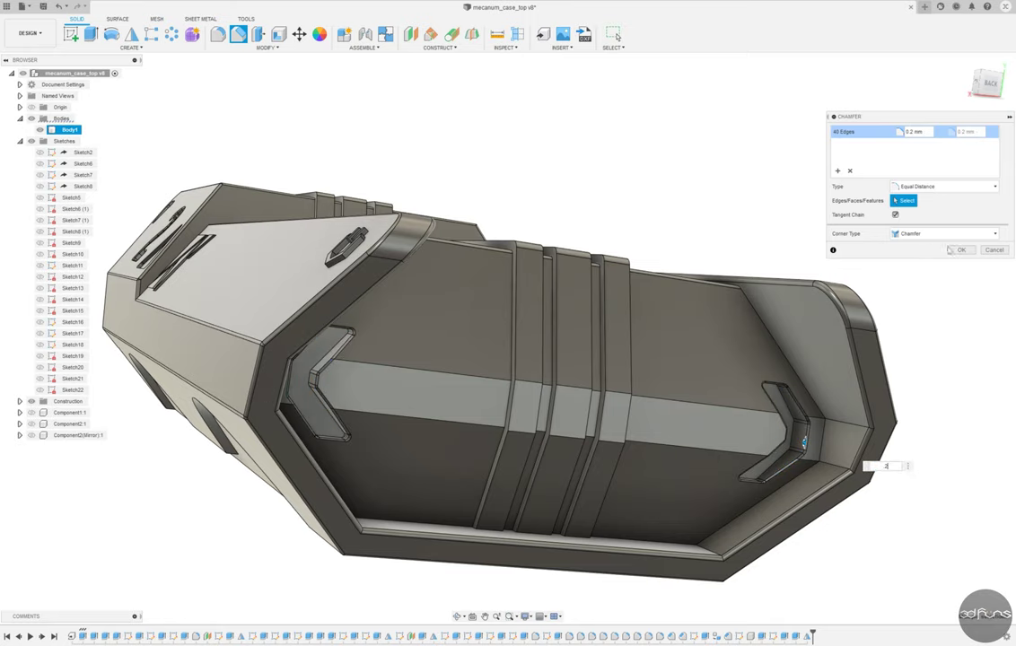
{"action": "mouse_move", "coordinate": [895, 469]}
{"action": "middle_mouse_down", "text": "shift"}
{"action": "mouse_move", "coordinate": [878, 268]}
{"action": "mouse_move", "coordinate": [841, 254]}
{"action": "mouse_move", "coordinate": [839, 272]}
{"action": "middle_mouse_up", "text": "shift"}
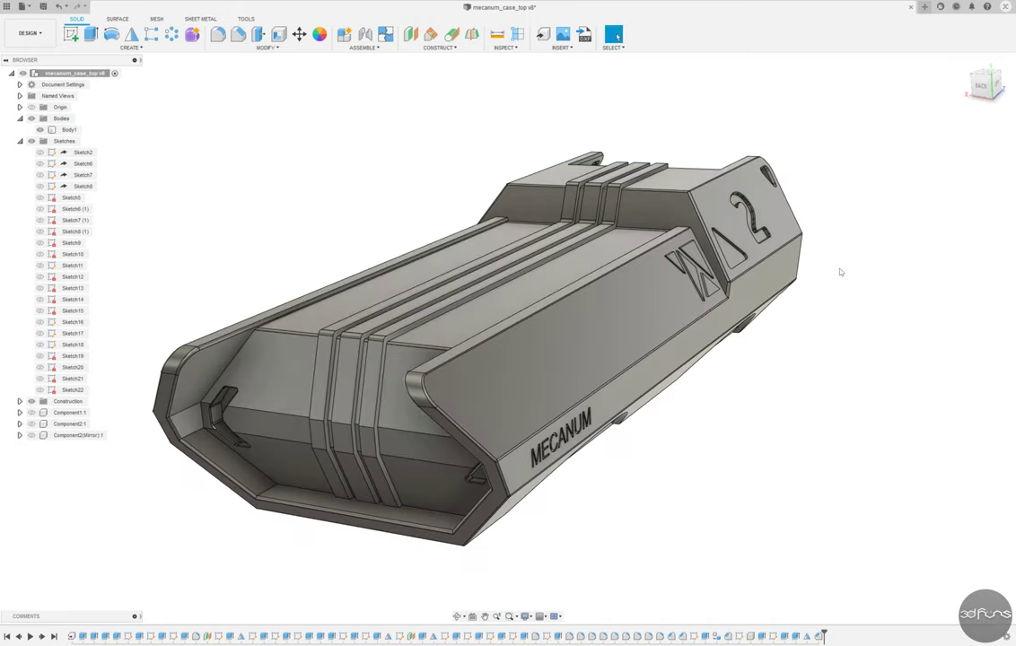
{"action": "scroll", "coordinate": [683, 256], "scroll_direction": "up", "scroll_amount": 4}
Roll the timeline back before the inlays and begin filleting the triangle logo pocket edges.
{"action": "right_click", "coordinate": [440, 637]}
{"action": "left_click", "coordinate": [467, 565]}
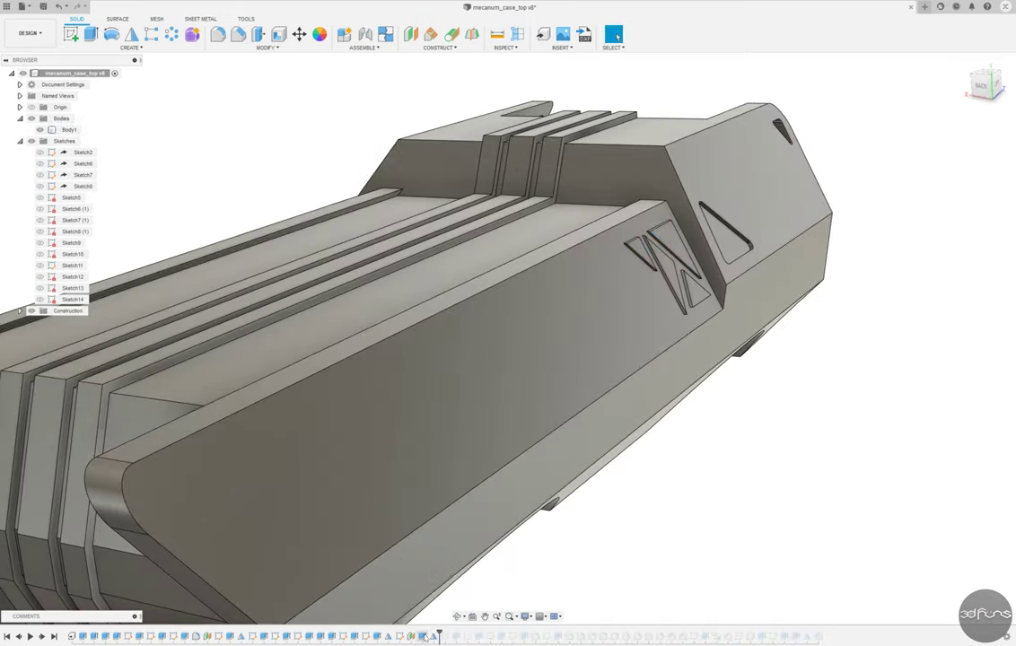
{"action": "mouse_move", "coordinate": [466, 565]}
{"action": "middle_mouse_down", "text": "shift"}
{"action": "mouse_move", "coordinate": [579, 476]}
{"action": "mouse_move", "coordinate": [218, 86]}
{"action": "middle_mouse_up", "text": "shift"}
{"action": "key", "text": "f"}
{"action": "scroll", "coordinate": [314, 296], "scroll_direction": "up", "scroll_amount": 5}
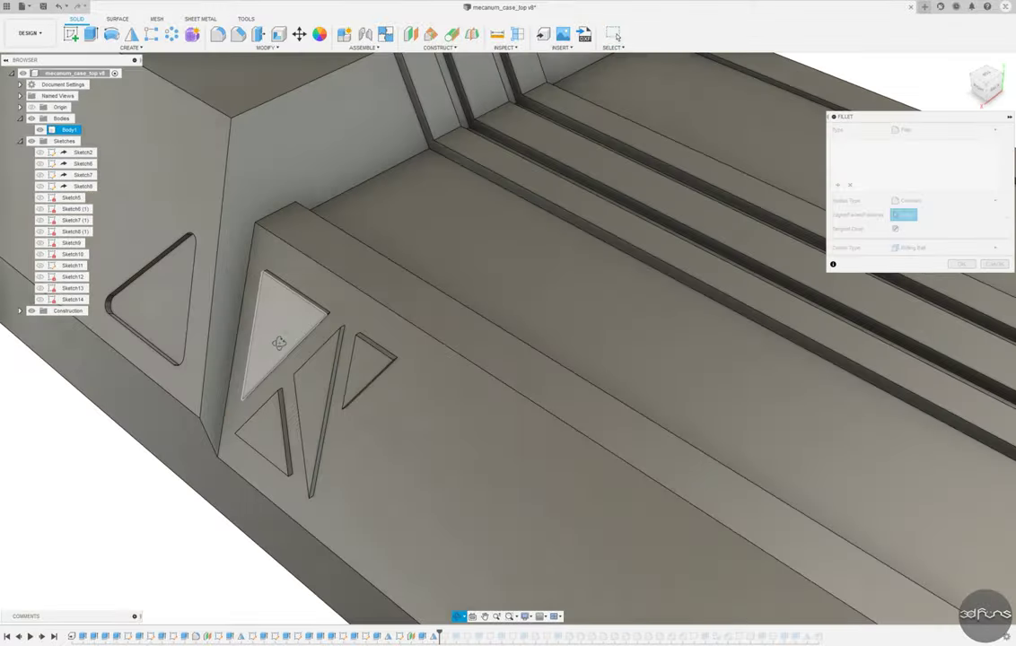
{"action": "left_click", "coordinate": [314, 309]}
{"action": "left_click", "coordinate": [266, 422]}
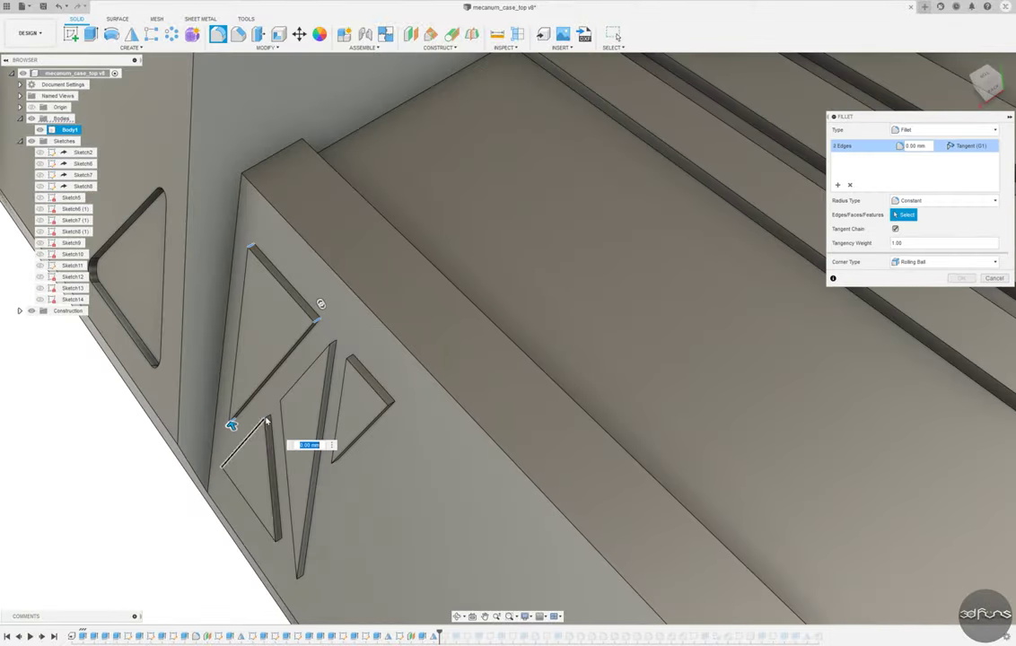
{"action": "left_click", "coordinate": [329, 359]}
{"action": "left_click", "coordinate": [368, 382]}
{"action": "left_click", "coordinate": [301, 566]}
{"action": "left_click", "coordinate": [280, 539]}
{"action": "left_click", "coordinate": [337, 463]}
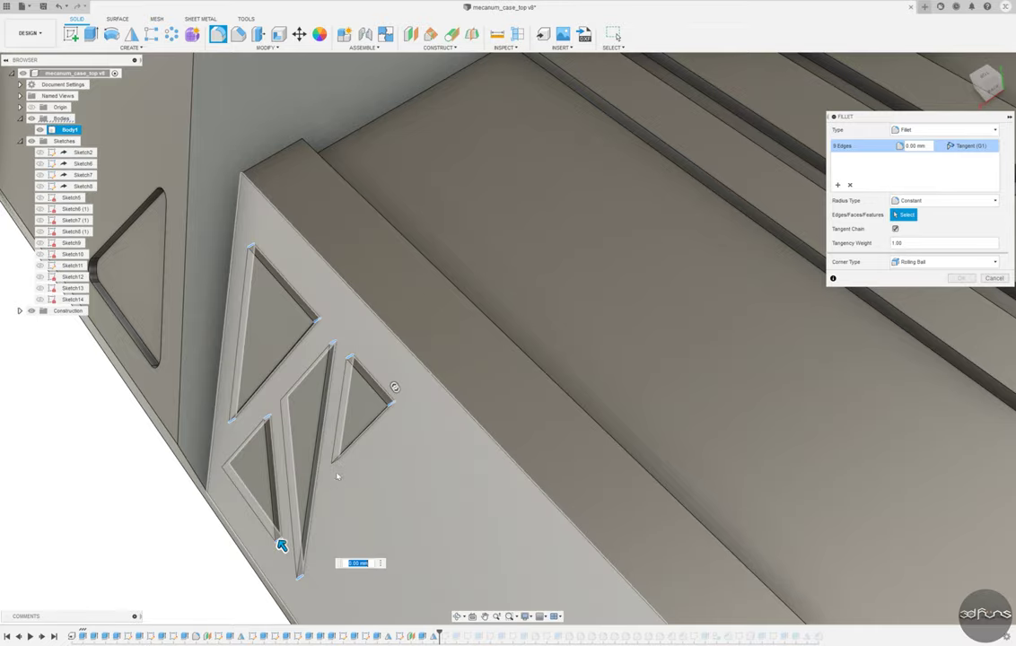
Add the remaining triangle pocket edges and apply a 0.5 mm fillet.
{"action": "mouse_move", "coordinate": [281, 545]}
{"action": "middle_mouse_down", "text": "shift"}
{"action": "mouse_move", "coordinate": [305, 574]}
{"action": "mouse_move", "coordinate": [341, 476]}
{"action": "middle_mouse_up", "text": "shift"}
{"action": "left_click", "coordinate": [345, 481]}
{"action": "left_click", "coordinate": [310, 427]}
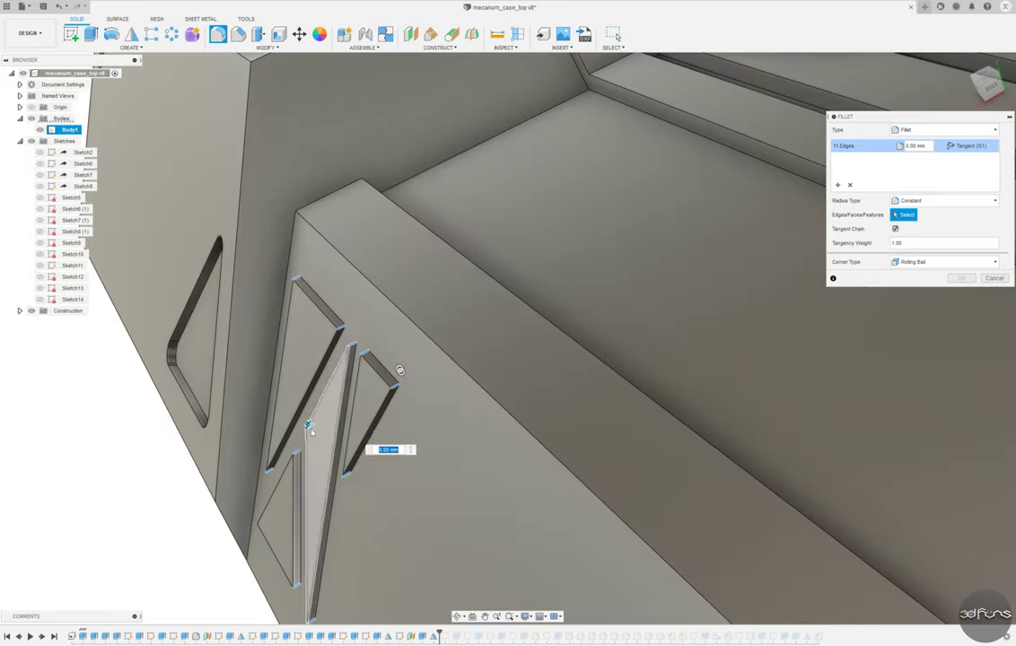
{"action": "type", "text": "0.5"}
{"action": "mouse_move", "coordinate": [306, 425]}
{"action": "middle_mouse_down", "text": "shift"}
{"action": "mouse_move", "coordinate": [472, 392]}
{"action": "mouse_move", "coordinate": [472, 451]}
{"action": "mouse_move", "coordinate": [252, 392]}
{"action": "mouse_move", "coordinate": [203, 340]}
{"action": "middle_mouse_up", "text": "shift"}
{"action": "scroll", "coordinate": [242, 335], "scroll_direction": "up", "scroll_amount": 5}
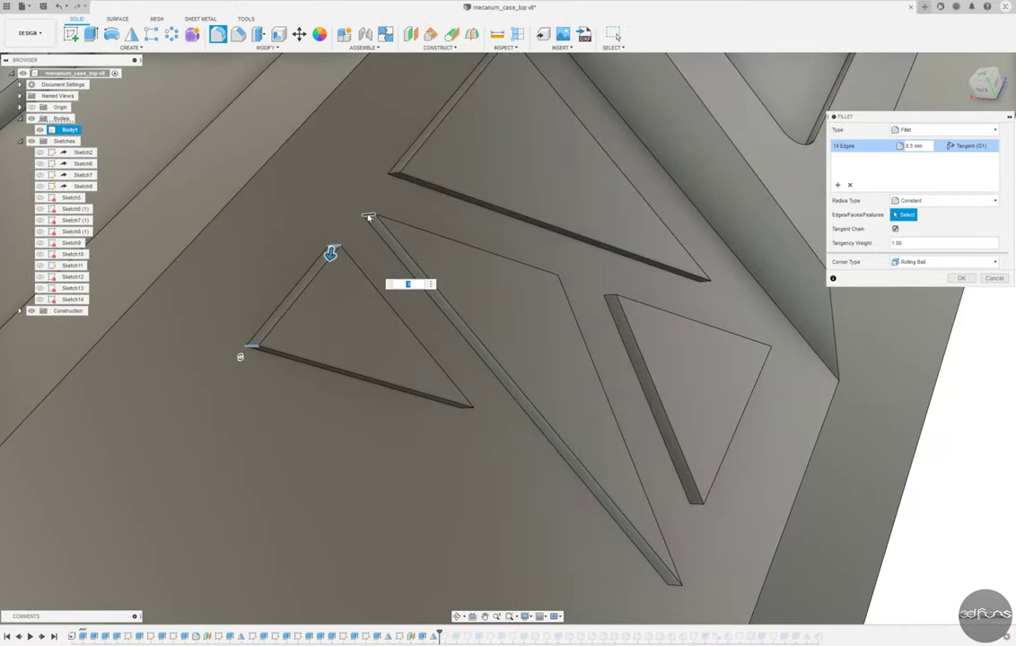
{"action": "left_click", "coordinate": [396, 177]}
{"action": "left_click", "coordinate": [549, 282]}
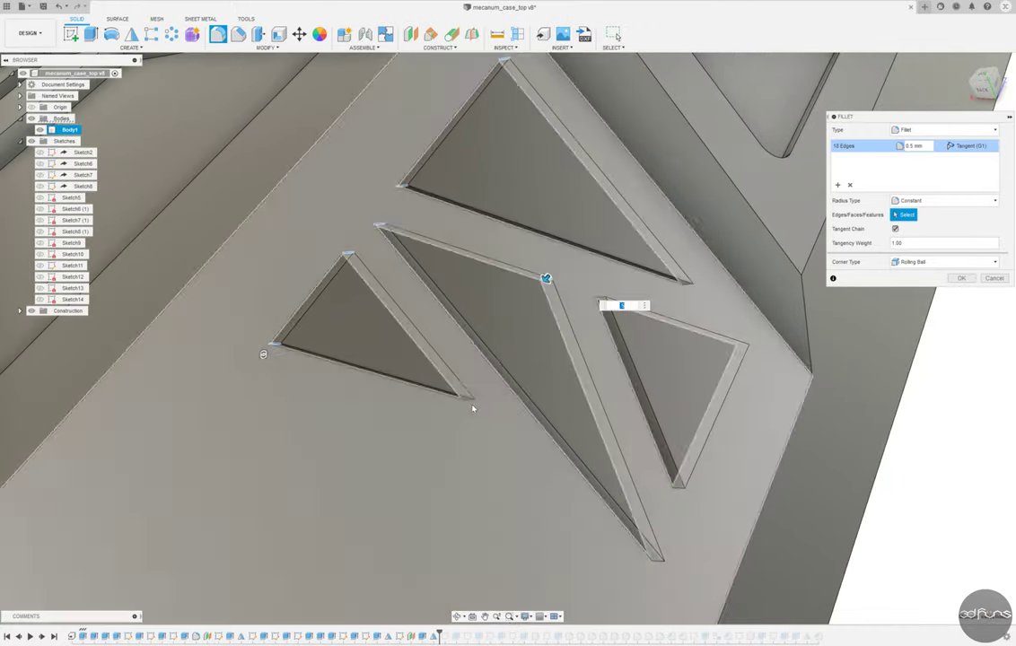
{"action": "left_click", "coordinate": [468, 407]}
{"action": "left_click", "coordinate": [750, 349]}
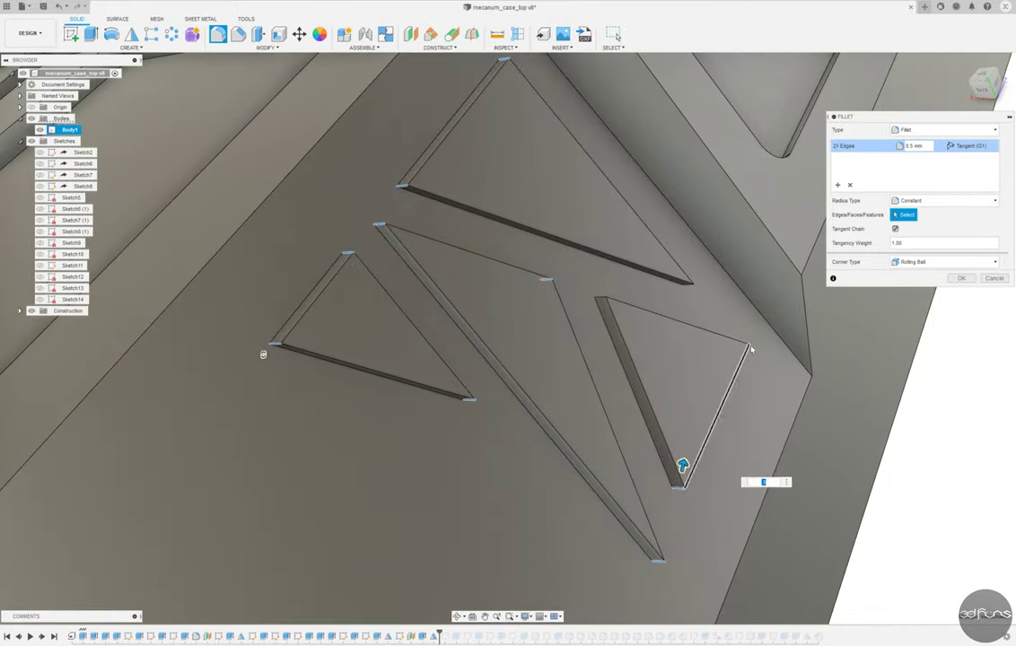
{"action": "key", "text": "Return"}
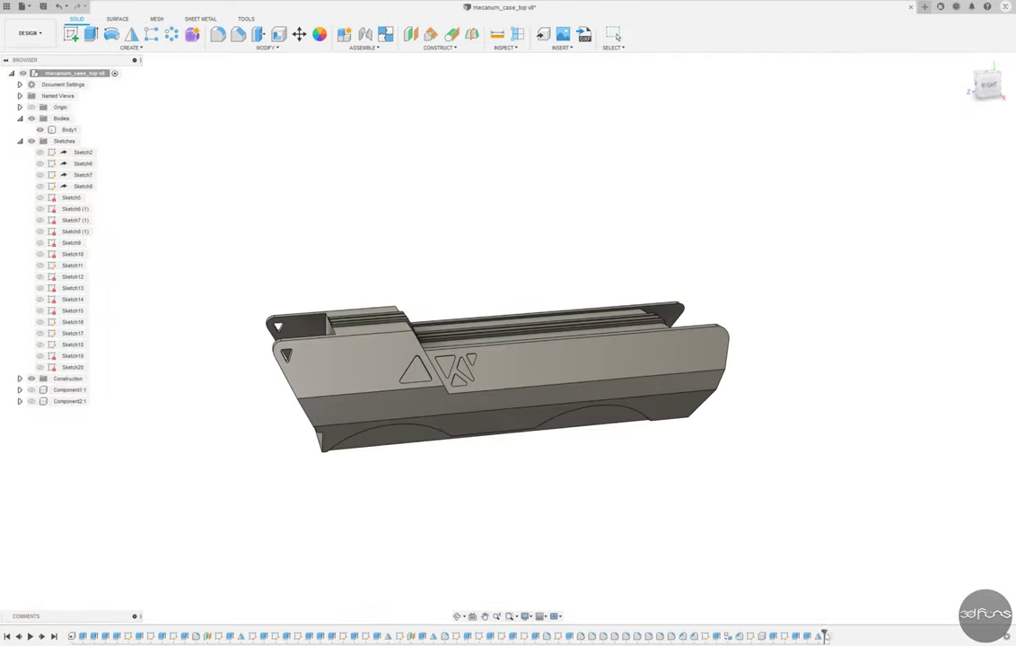
Inspect the '2' pocket, then drag the timeline marker back before the inlay bodies.
{"action": "middle_click_drag", "start_coordinate": [686, 609], "coordinate": [176, 396], "text": "shift"}
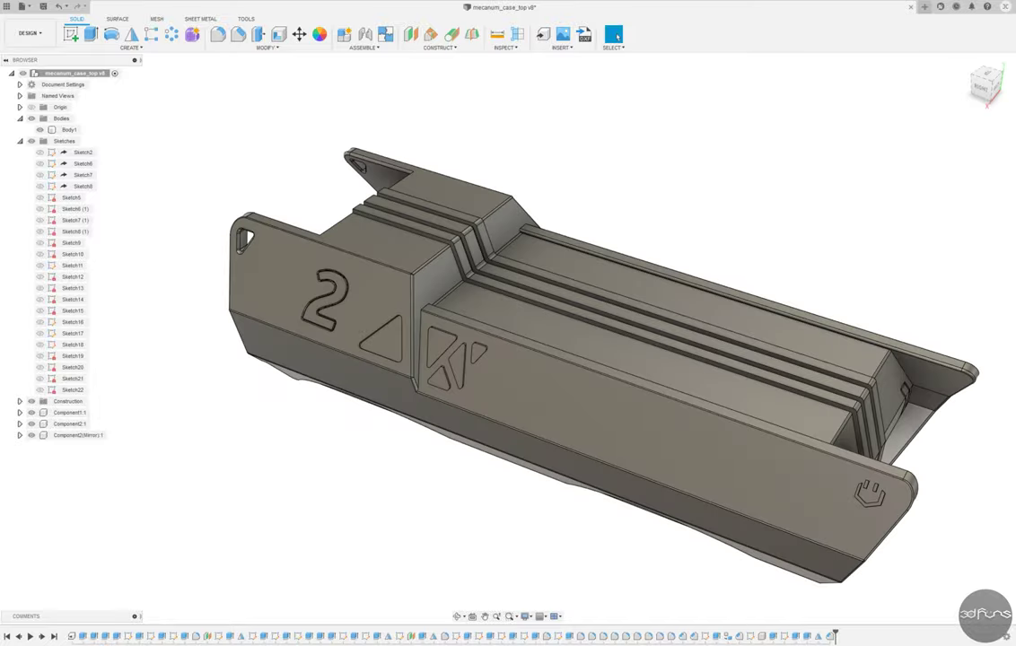
{"action": "mouse_move", "coordinate": [368, 526]}
{"action": "middle_mouse_down", "text": "shift"}
{"action": "mouse_move", "coordinate": [501, 546]}
{"action": "mouse_move", "coordinate": [358, 540]}
{"action": "mouse_move", "coordinate": [564, 603]}
{"action": "mouse_move", "coordinate": [521, 527]}
{"action": "mouse_move", "coordinate": [676, 542]}
{"action": "middle_mouse_up", "text": "shift"}
{"action": "scroll", "coordinate": [640, 431], "scroll_direction": "up", "scroll_amount": 5}
{"action": "scroll", "coordinate": [526, 351], "scroll_direction": "up", "scroll_amount": 5}
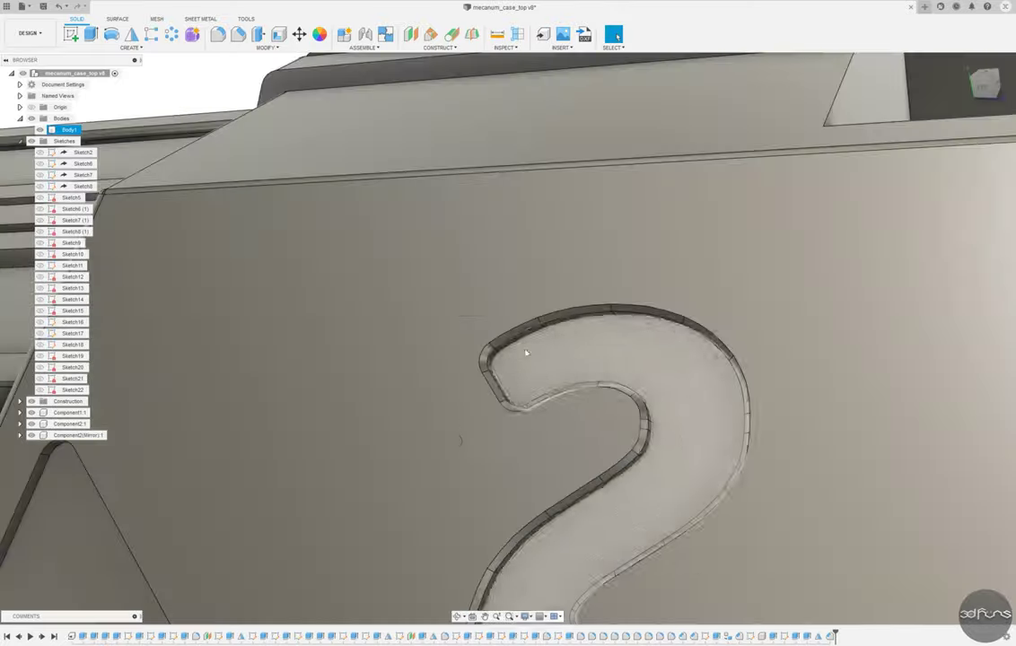
{"action": "left_click", "coordinate": [505, 341]}
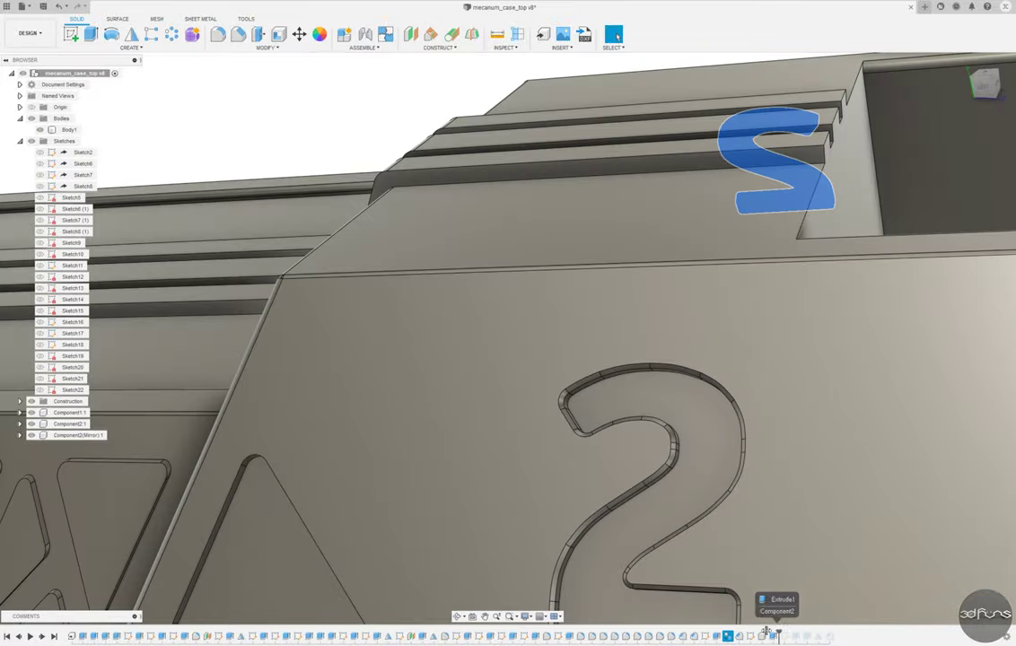
{"action": "left_click_drag", "start_coordinate": [771, 635], "coordinate": [731, 635]}
{"action": "middle_click_drag", "start_coordinate": [617, 37], "coordinate": [654, 440], "text": "shift"}
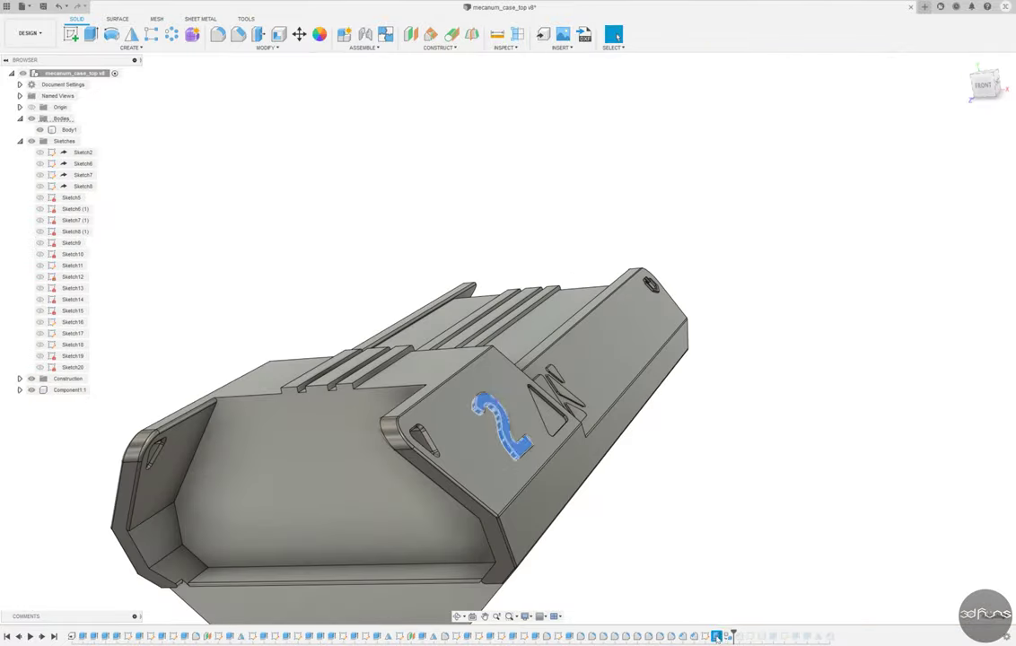
Switch the '2' extrude to New Body and delete the stray Component2:1.
{"action": "double_click", "coordinate": [706, 635]}
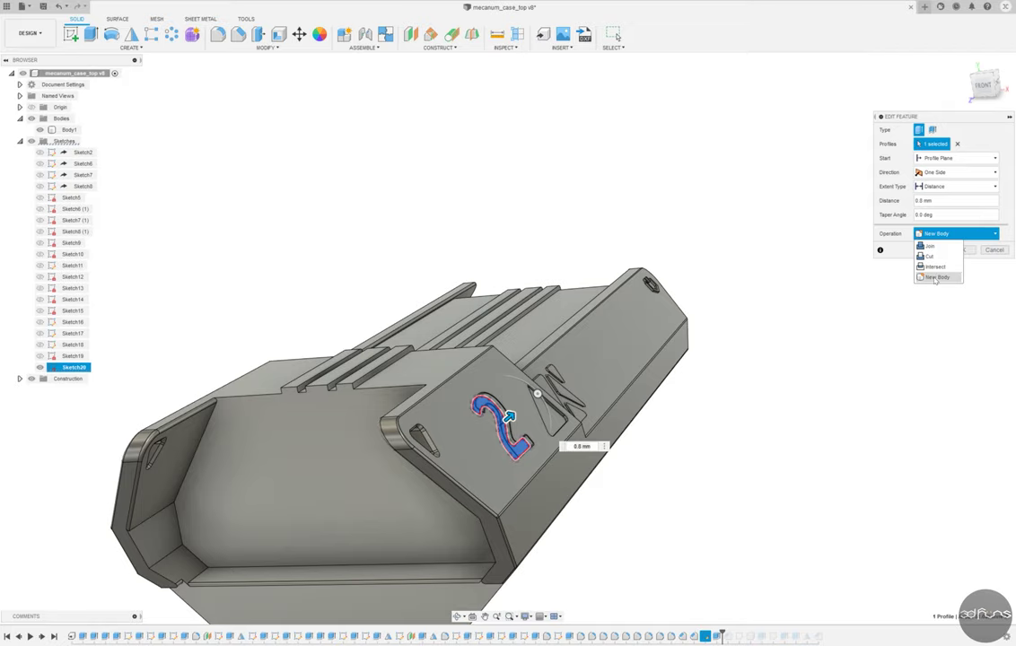
{"action": "left_click", "coordinate": [960, 249]}
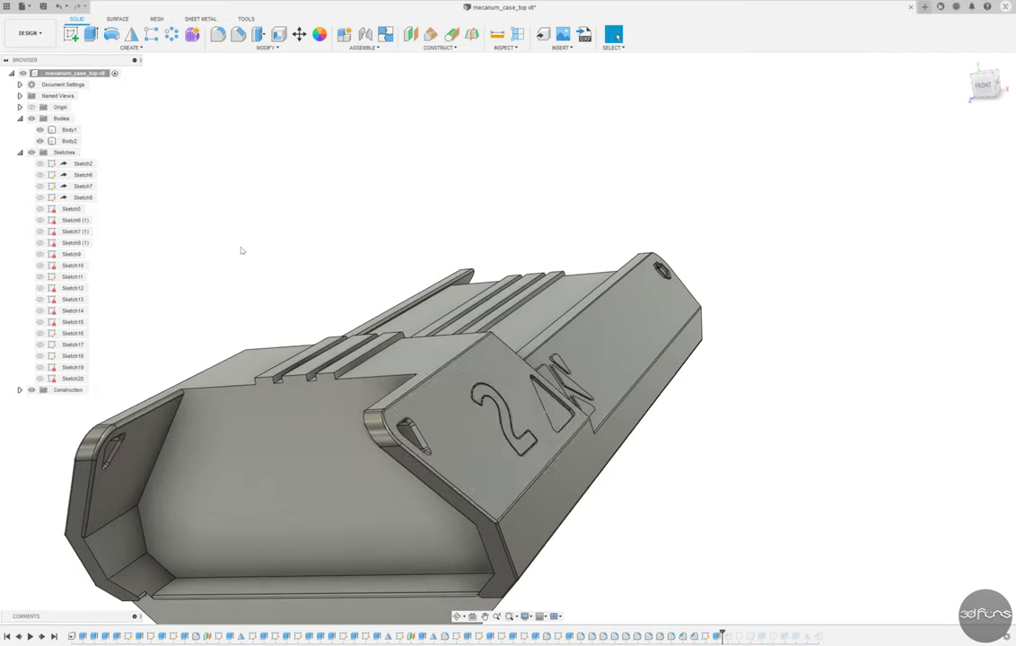
{"action": "middle_click_drag", "start_coordinate": [242, 249], "coordinate": [72, 269], "text": "shift"}
{"action": "left_click", "coordinate": [20, 152]}
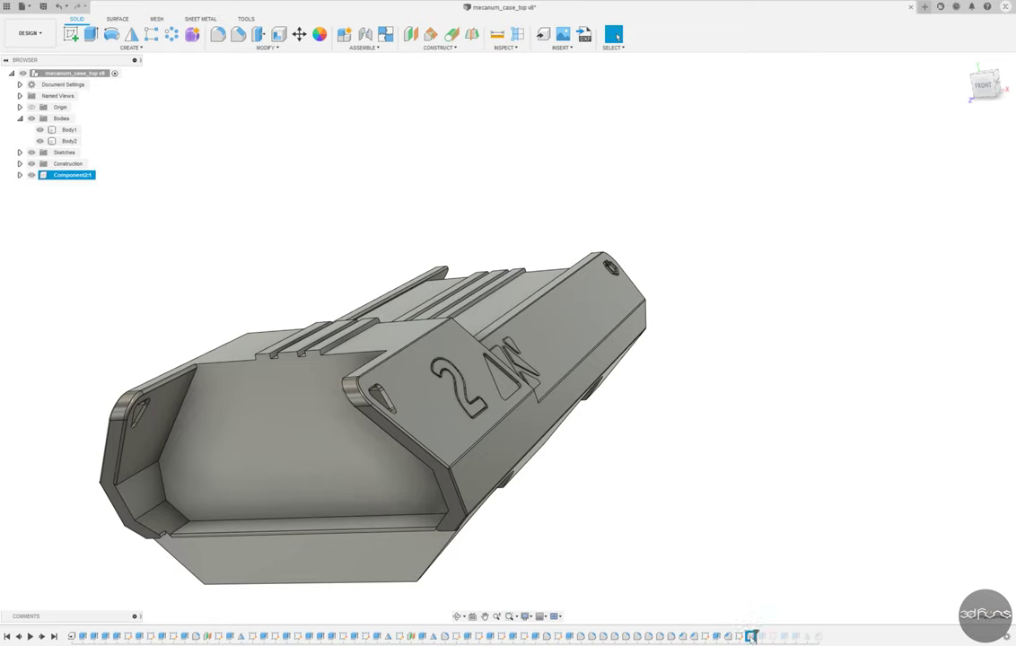
{"action": "middle_click_drag", "start_coordinate": [431, 336], "coordinate": [750, 613], "text": "shift"}
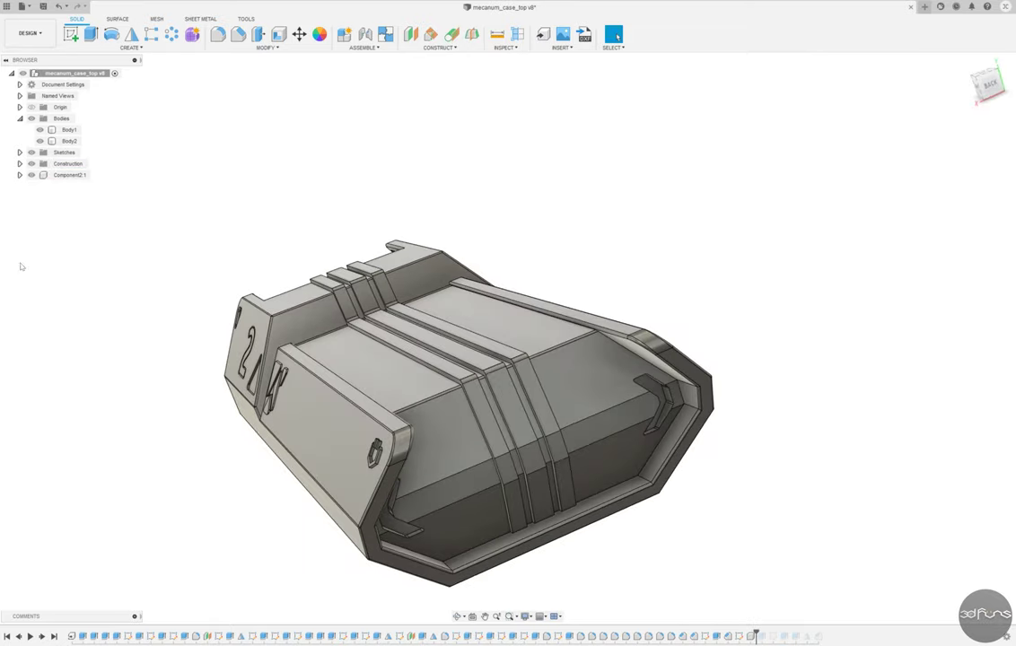
{"action": "key", "text": "Delete"}
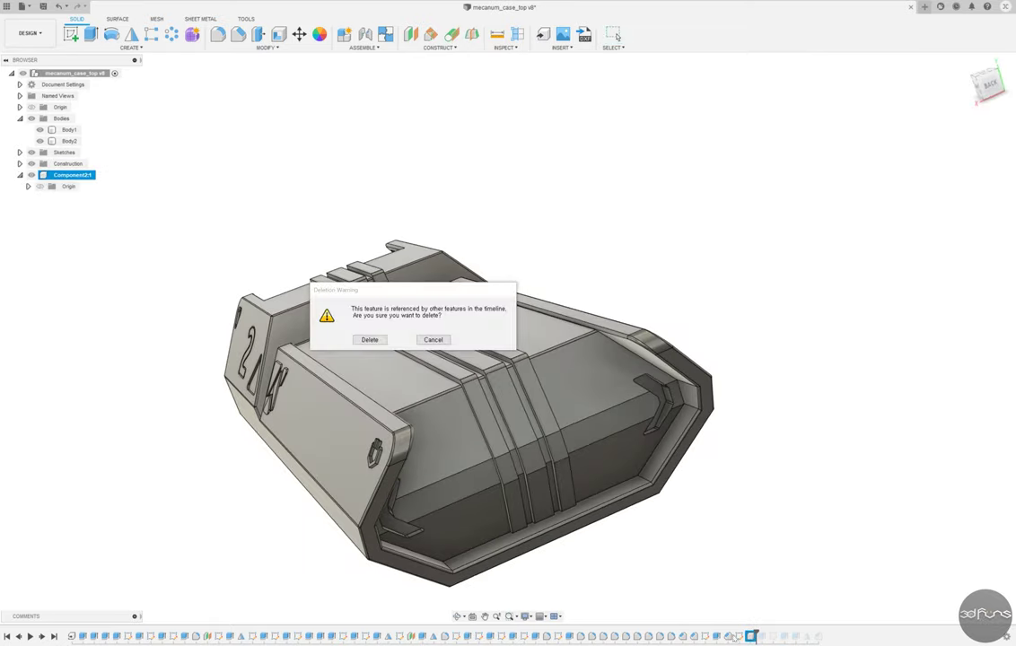
{"action": "key", "text": "Return"}
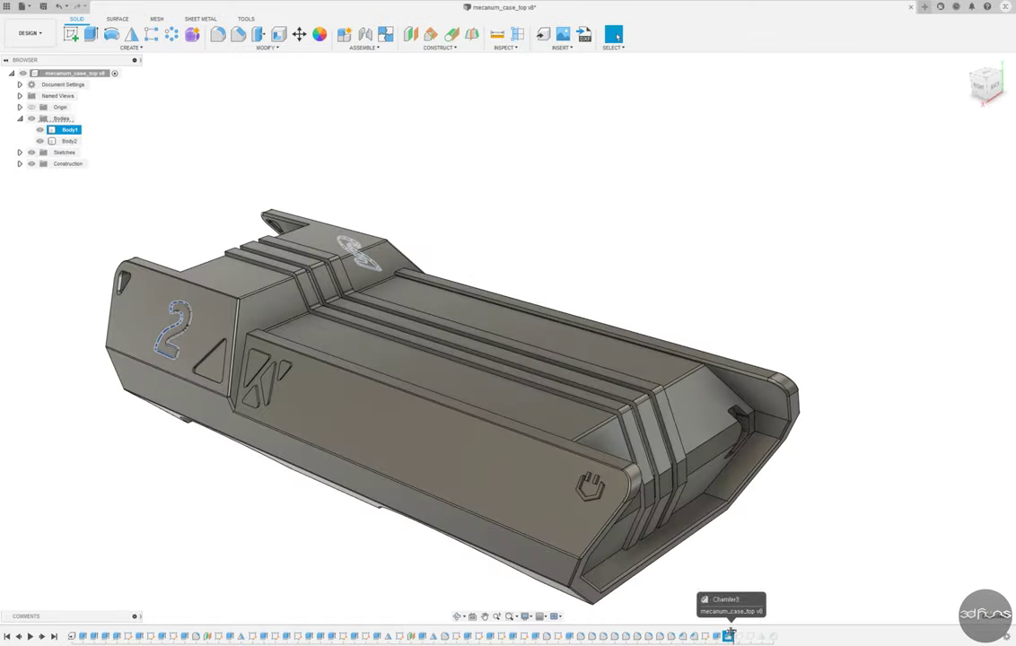
Sketch on the case side, project the '2' face, and extrude it as a new body.
{"action": "middle_click_drag", "start_coordinate": [628, 467], "coordinate": [669, 491], "text": "shift"}
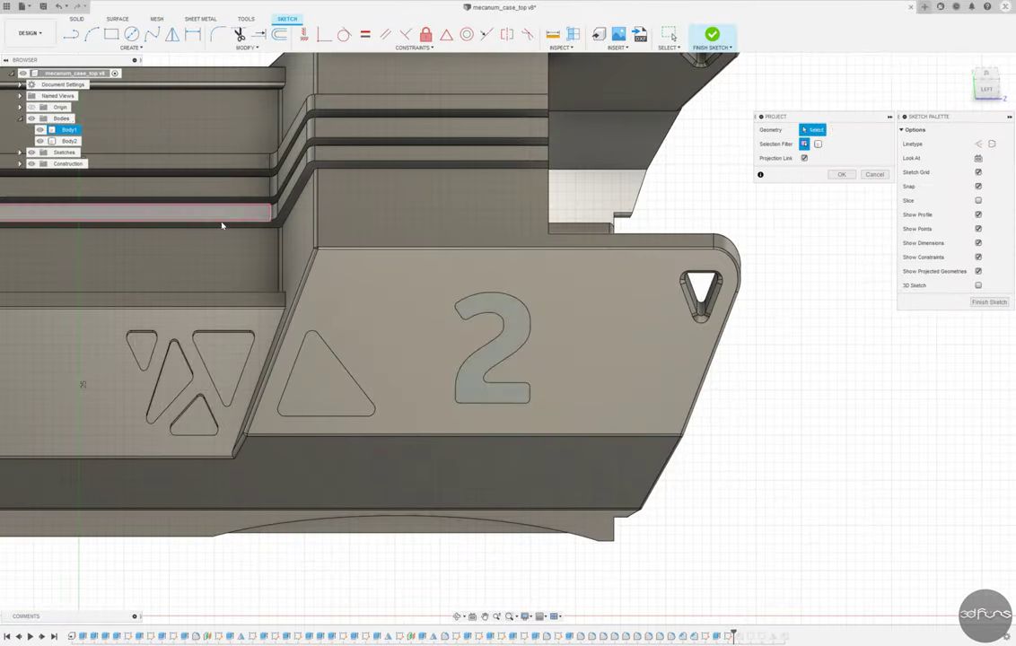
{"action": "left_click", "coordinate": [485, 354]}
{"action": "key", "text": "Return"}
{"action": "key", "text": "o"}
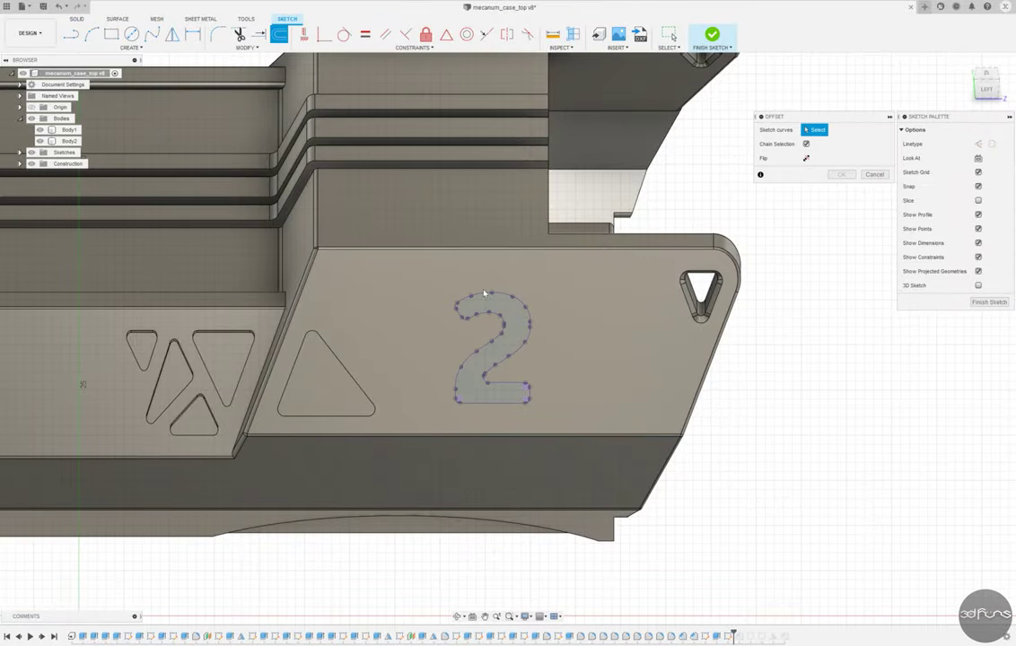
{"action": "left_click", "coordinate": [463, 296]}
{"action": "key", "text": "Escape"}
{"action": "key", "text": "e"}
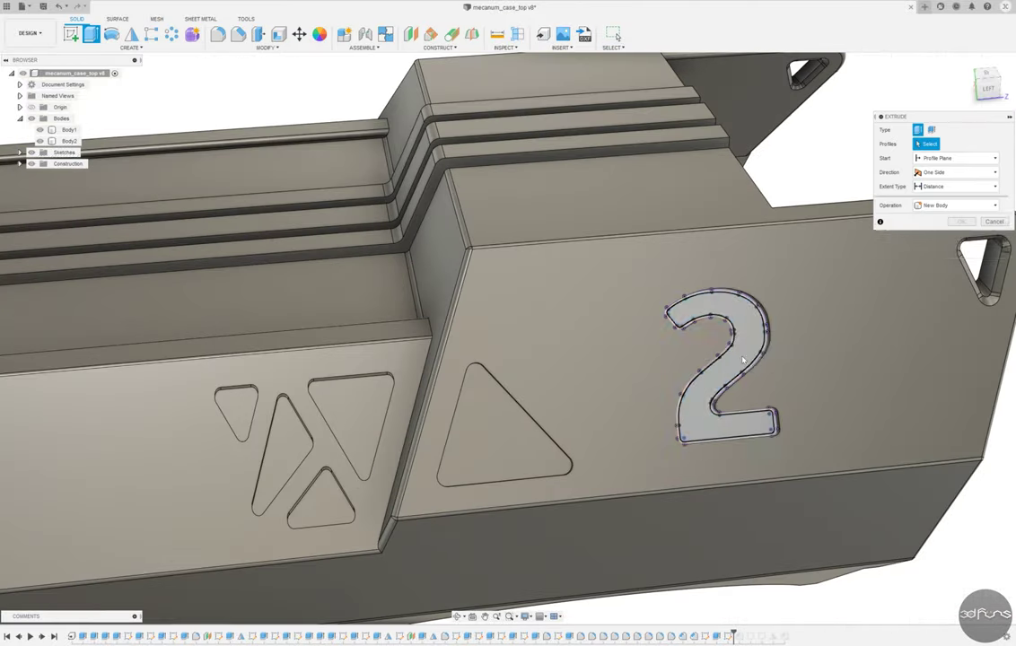
{"action": "left_click", "coordinate": [723, 359]}
{"action": "left_click", "coordinate": [951, 233]}
{"action": "left_click", "coordinate": [937, 276]}
{"action": "key", "text": "Return"}
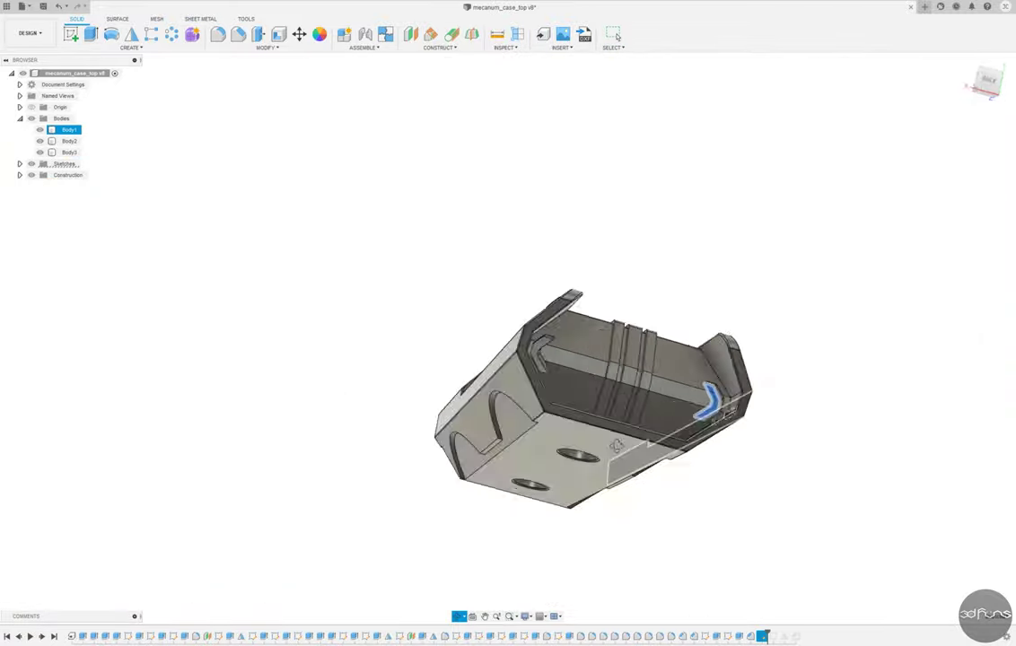
Extrude the chevron profile To Object, ending at the inner end wall face.
{"action": "key", "text": "e"}
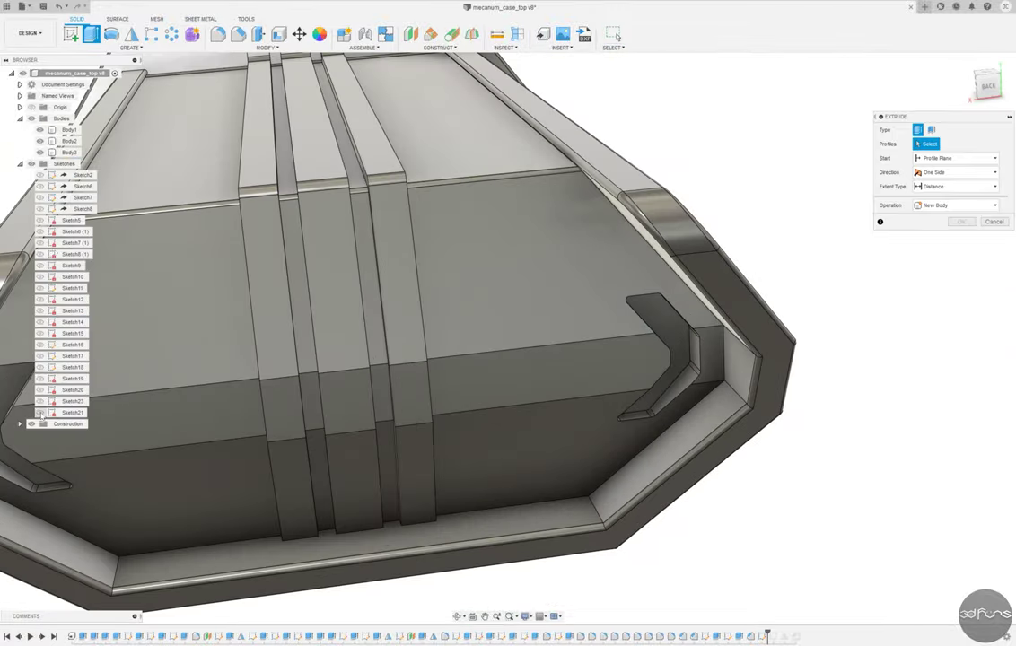
{"action": "left_click", "coordinate": [675, 342]}
{"action": "left_click", "coordinate": [937, 208]}
{"action": "left_click", "coordinate": [578, 362]}
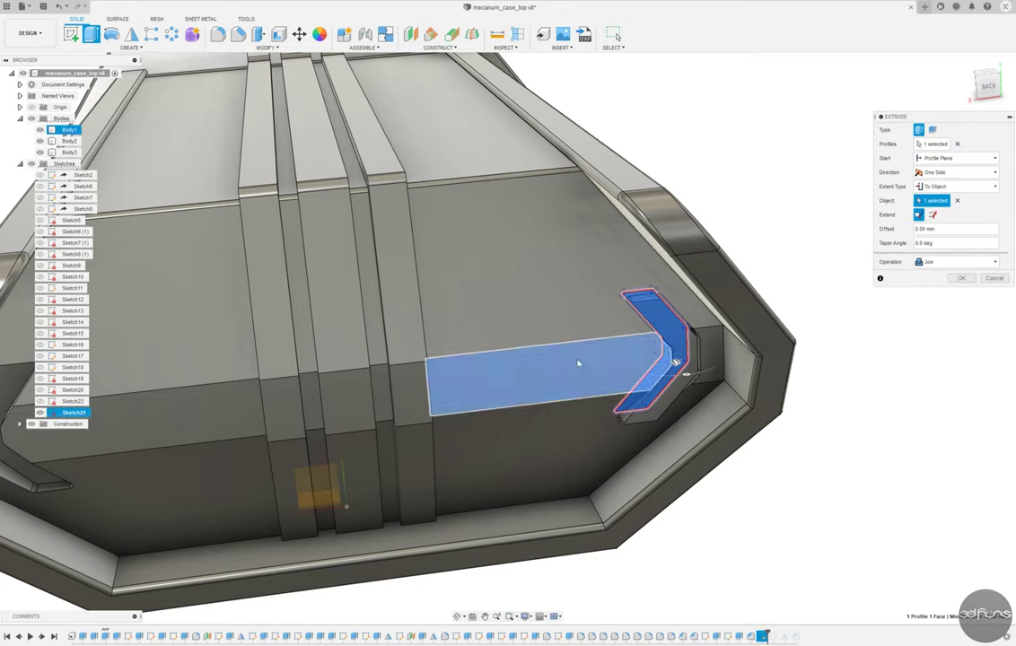
{"action": "key", "text": "Return"}
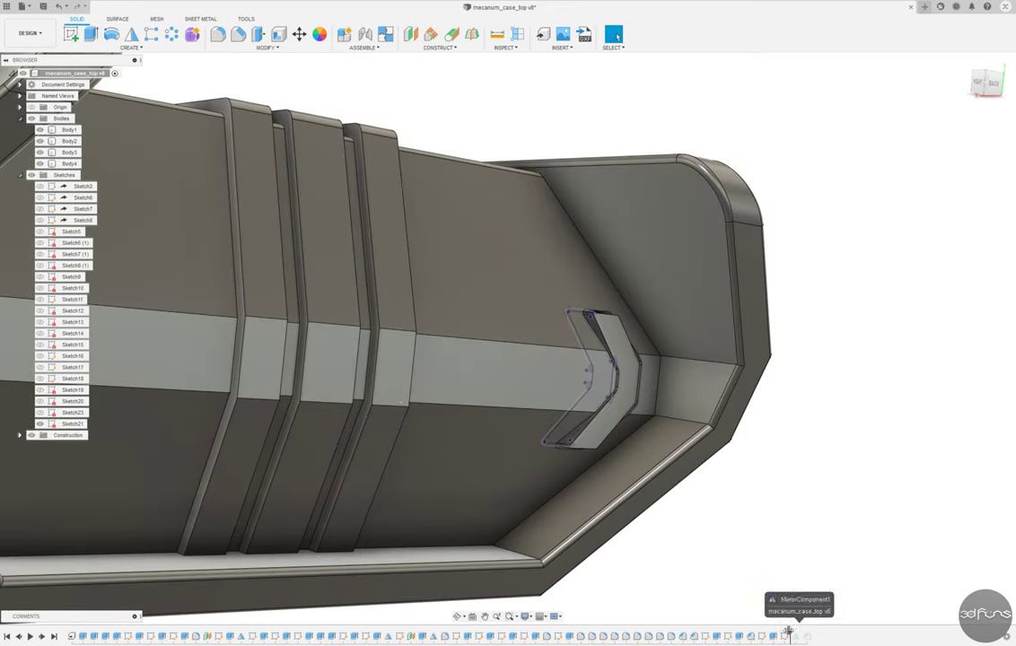
Create Sketch22 on the chevron face and project the chevron outline into it.
{"action": "right_click", "coordinate": [788, 632]}
{"action": "left_click", "coordinate": [799, 538]}
{"action": "left_click", "coordinate": [959, 145]}
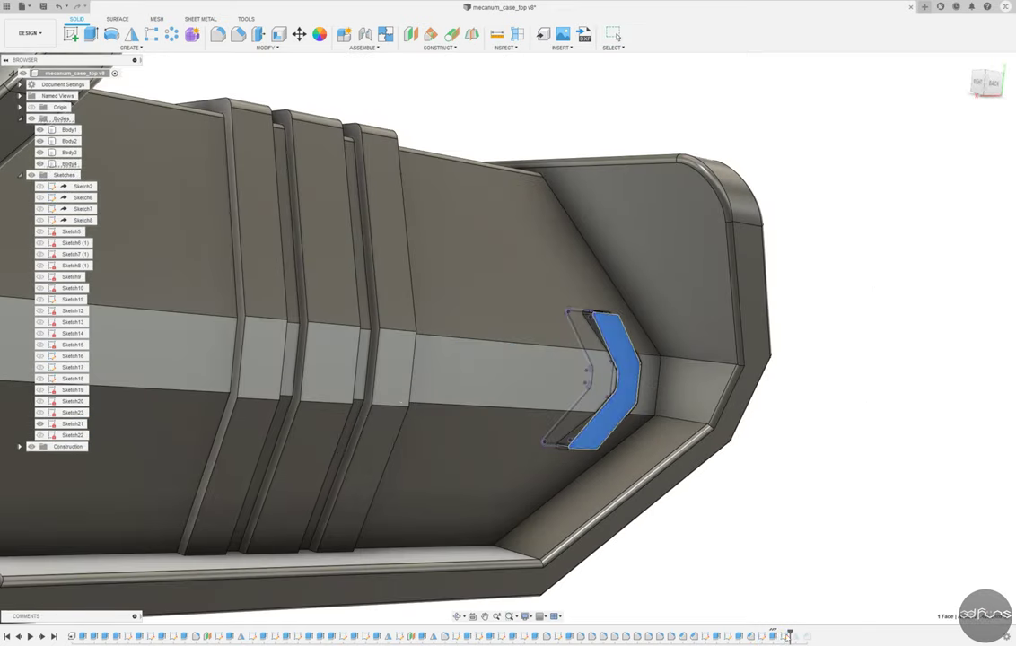
{"action": "middle_click_drag", "start_coordinate": [637, 401], "coordinate": [97, 406], "text": "shift"}
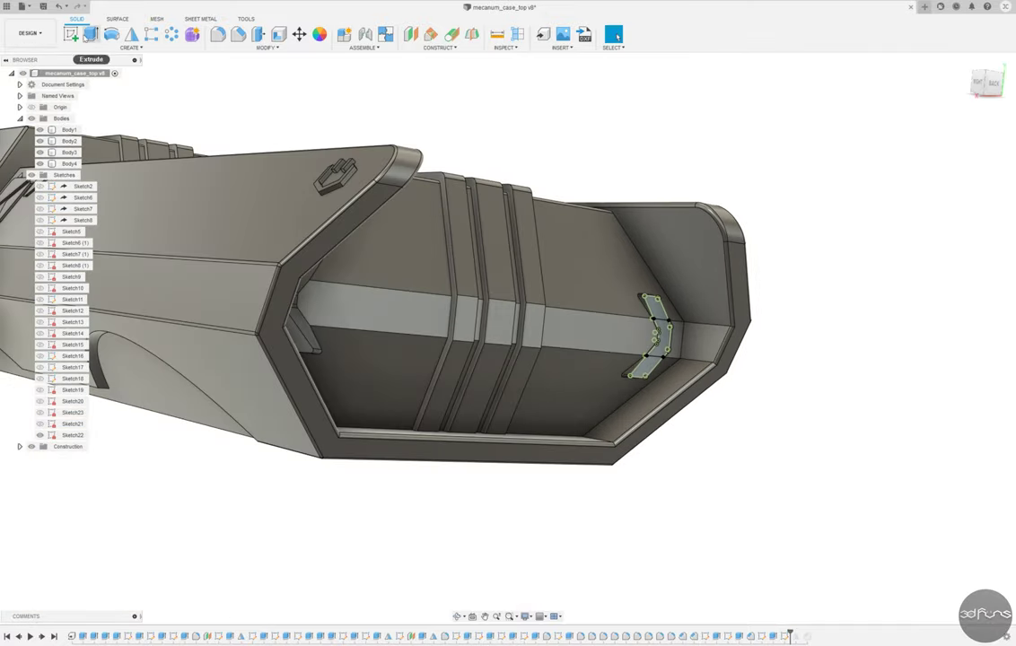
{"action": "right_click", "coordinate": [788, 631]}
{"action": "left_click", "coordinate": [804, 536]}
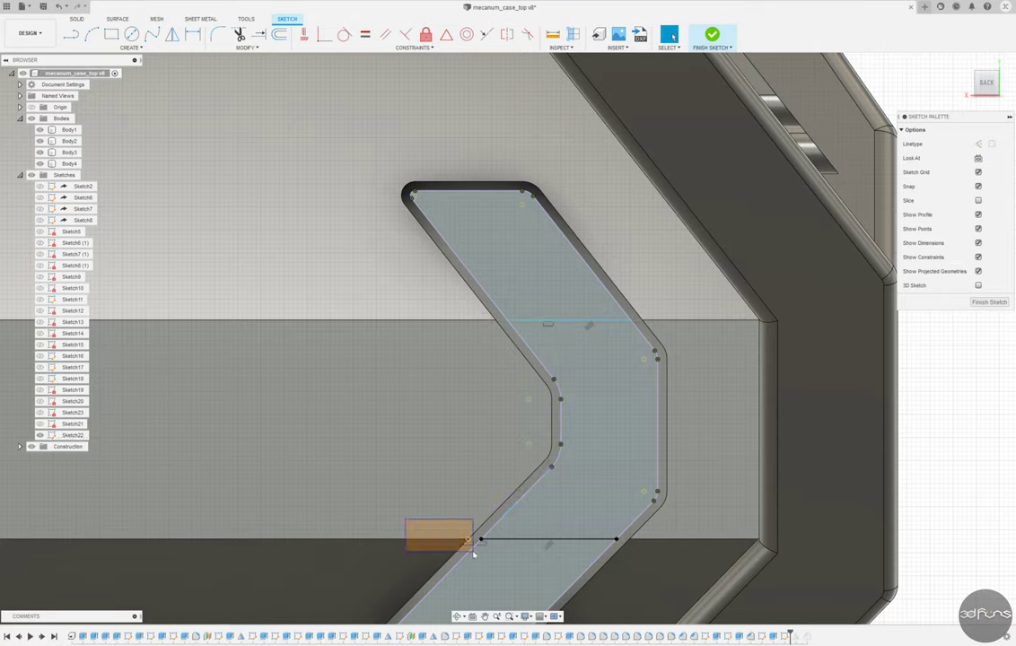
{"action": "key", "text": "ctrl+z"}
{"action": "left_click", "coordinate": [130, 47]}
{"action": "left_click", "coordinate": [172, 214]}
{"action": "left_click", "coordinate": [575, 377]}
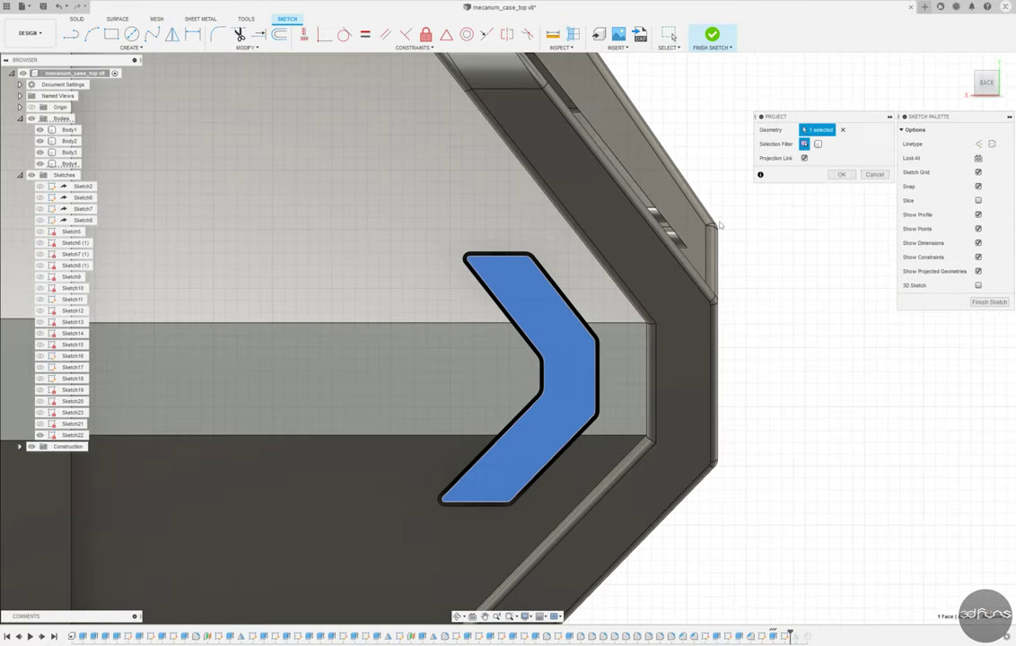
{"action": "key", "text": "Return"}
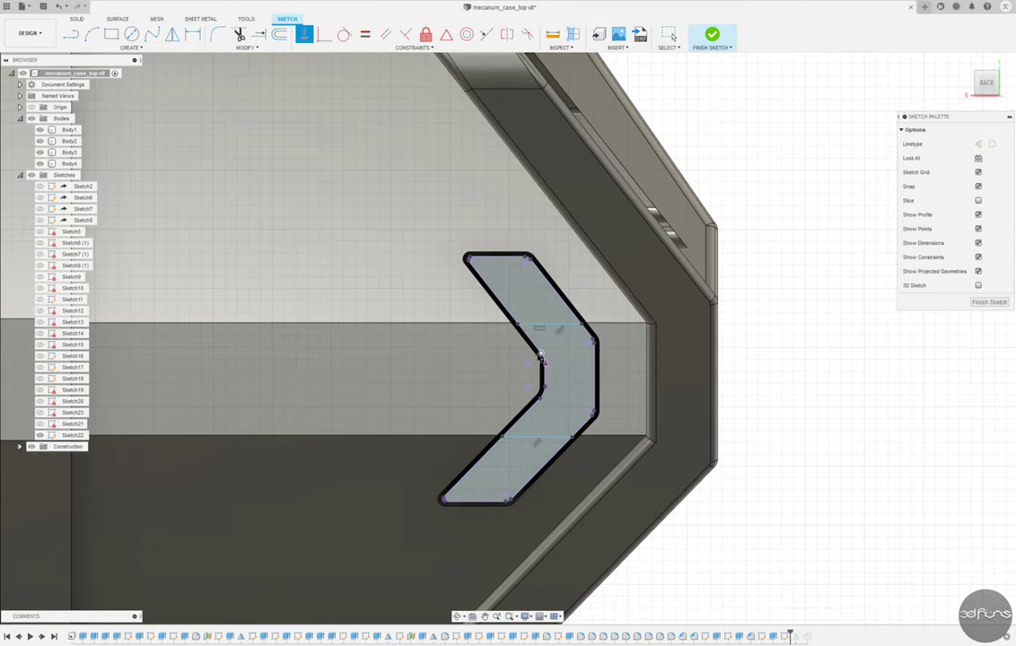
Try extruding the chevron profiles To Object the wall face, then cancel.
{"action": "key", "text": "e"}
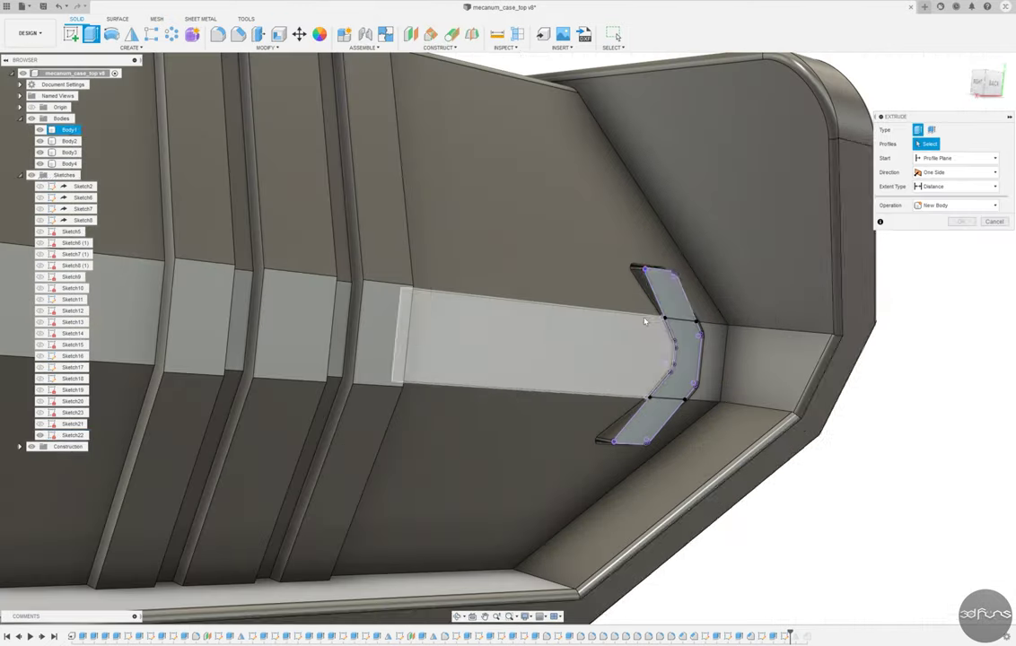
{"action": "left_click", "coordinate": [956, 185]}
{"action": "left_click", "coordinate": [934, 197]}
{"action": "left_click", "coordinate": [700, 287]}
{"action": "key", "text": "Escape"}
{"action": "key", "text": "e"}
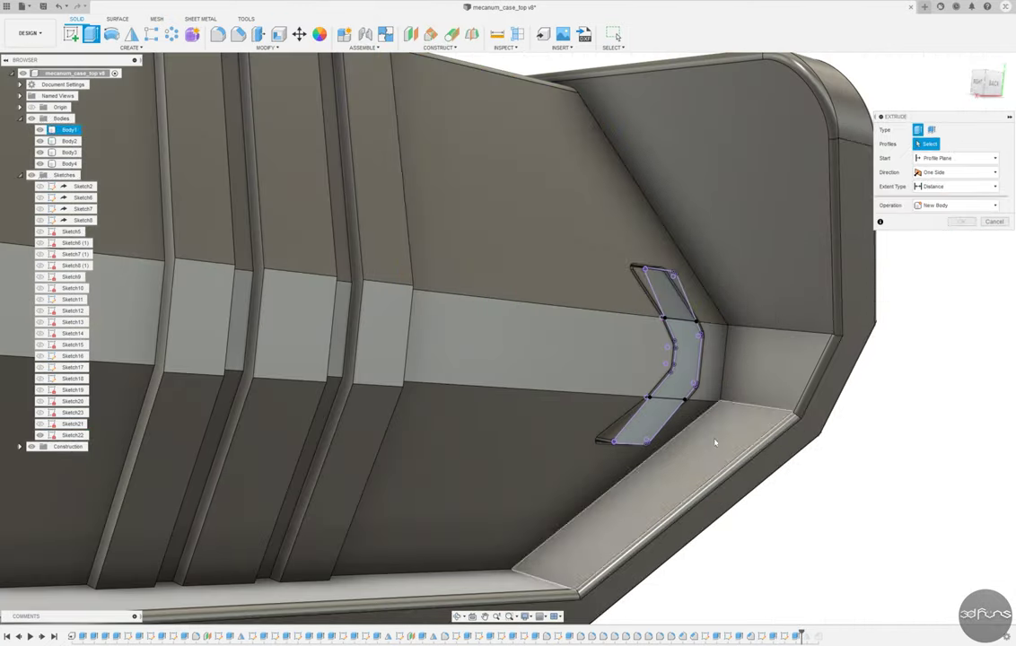
{"action": "left_click", "coordinate": [658, 420]}
{"action": "left_click", "coordinate": [956, 185]}
{"action": "left_click", "coordinate": [934, 197]}
{"action": "key", "text": "Escape"}
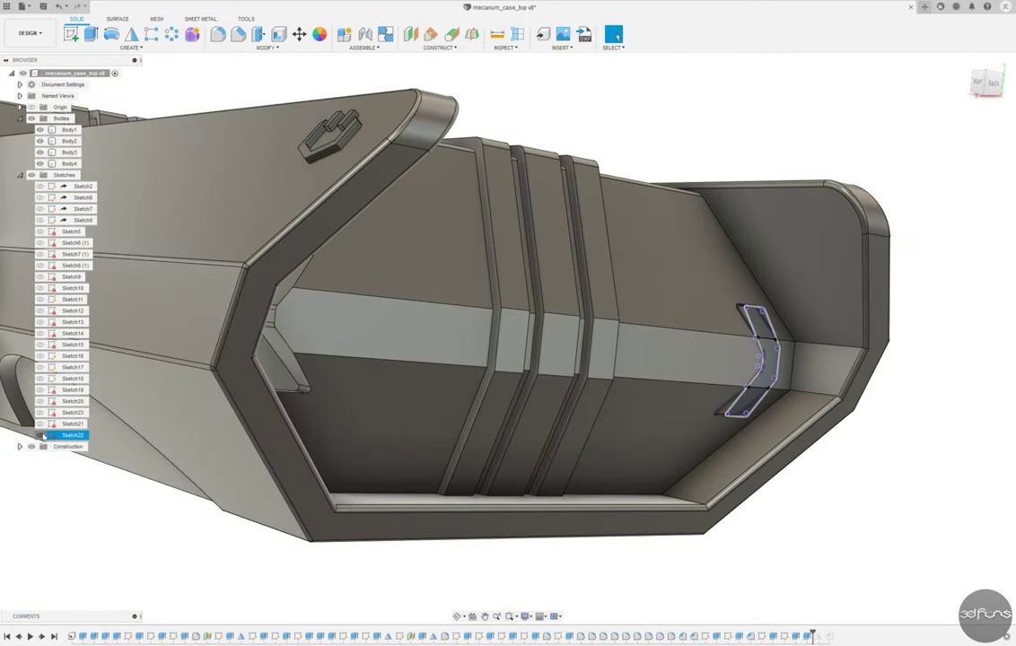
{"action": "middle_click_drag", "start_coordinate": [819, 638], "coordinate": [811, 531], "text": "shift"}
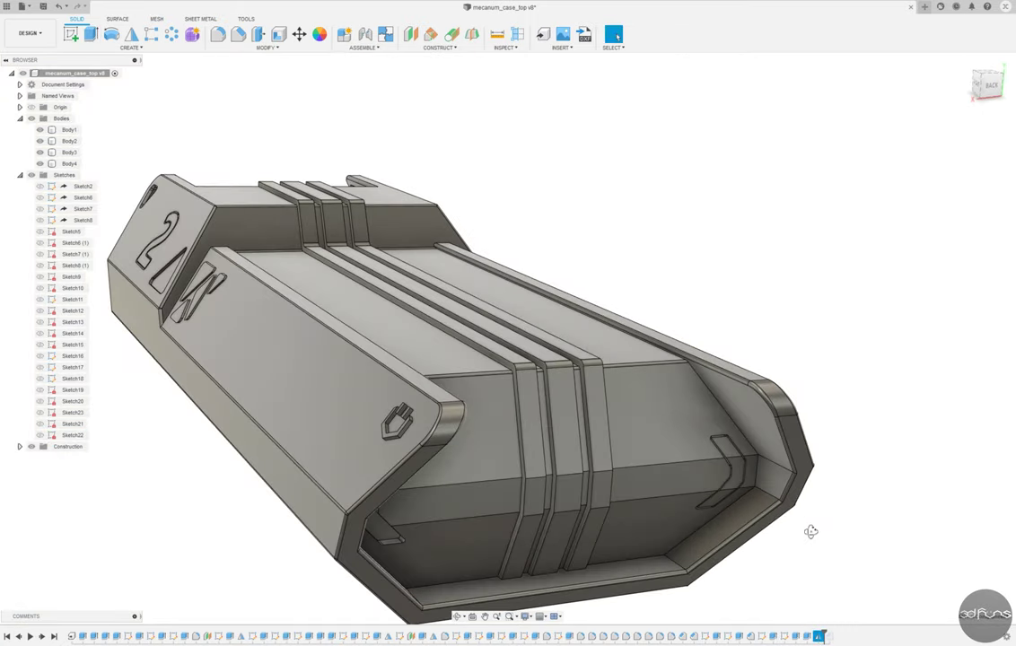
Review the existing mirror feature's type options and close it unchanged.
{"action": "double_click", "coordinate": [818, 637]}
{"action": "left_click", "coordinate": [944, 130]}
{"action": "scroll", "coordinate": [772, 419], "scroll_direction": "up", "scroll_amount": 5}
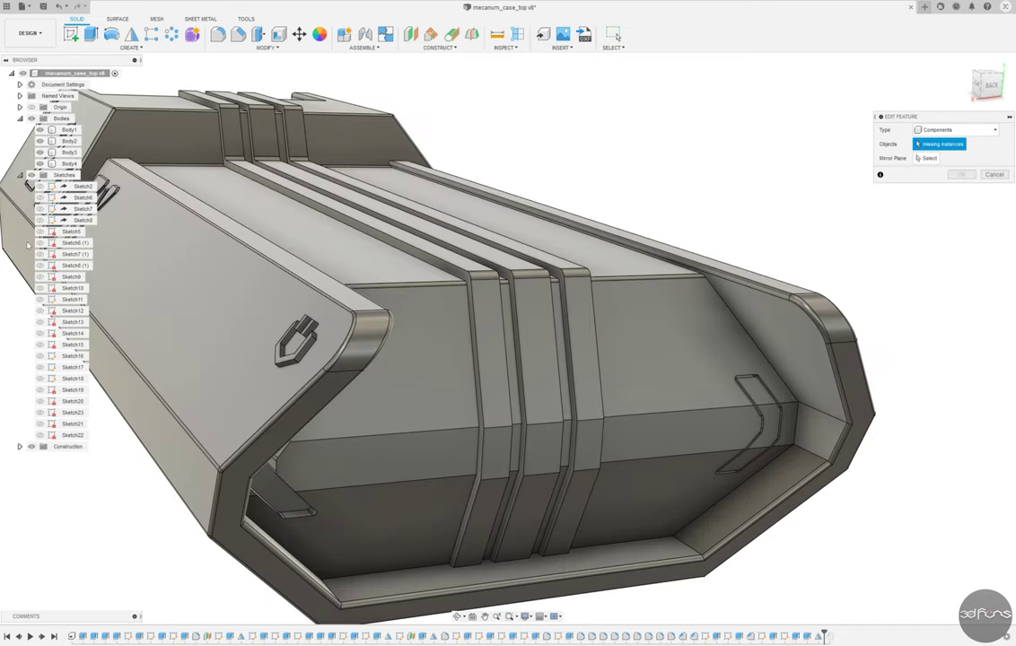
{"action": "key", "text": "Escape"}
Mirror Body4 across the mid plane as Body5, then save the design.
{"action": "left_click", "coordinate": [131, 33]}
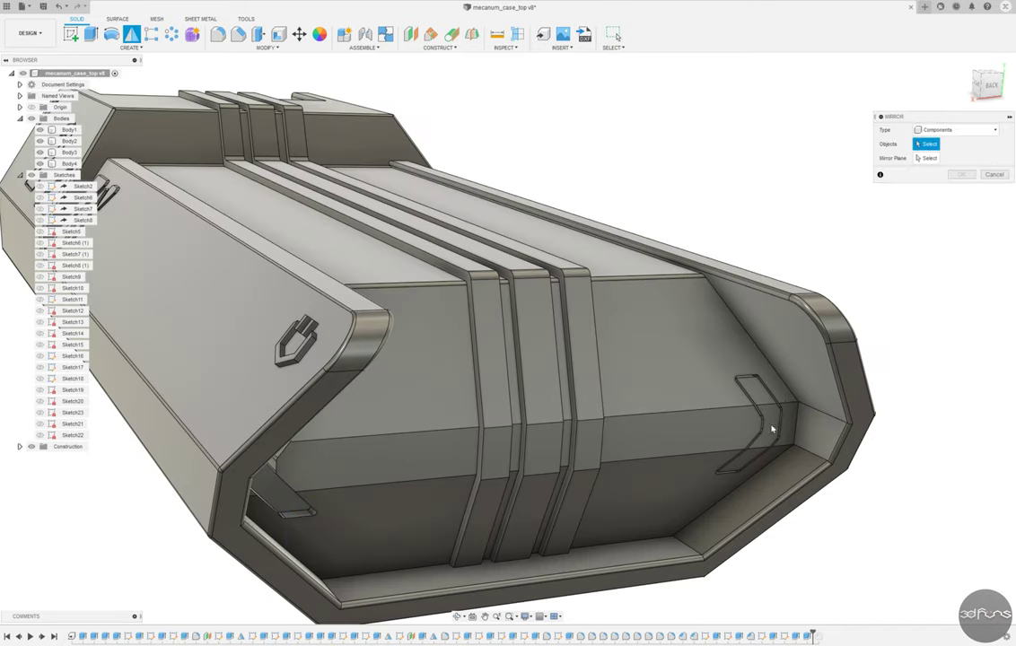
{"action": "left_click", "coordinate": [956, 130]}
{"action": "left_click", "coordinate": [924, 154]}
{"action": "left_click", "coordinate": [749, 418]}
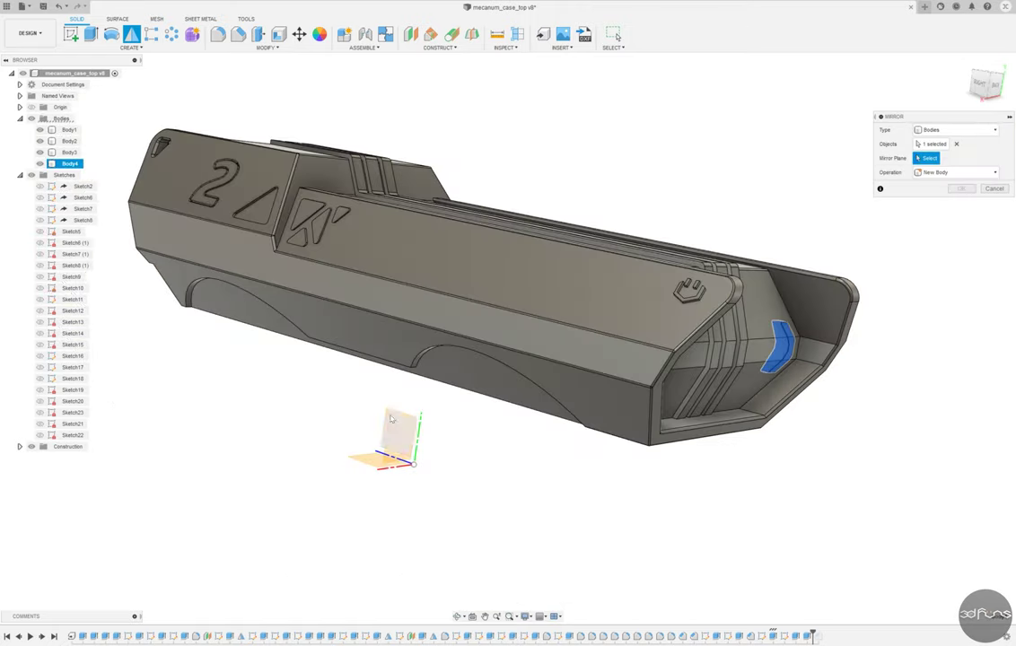
{"action": "left_click", "coordinate": [70, 163]}
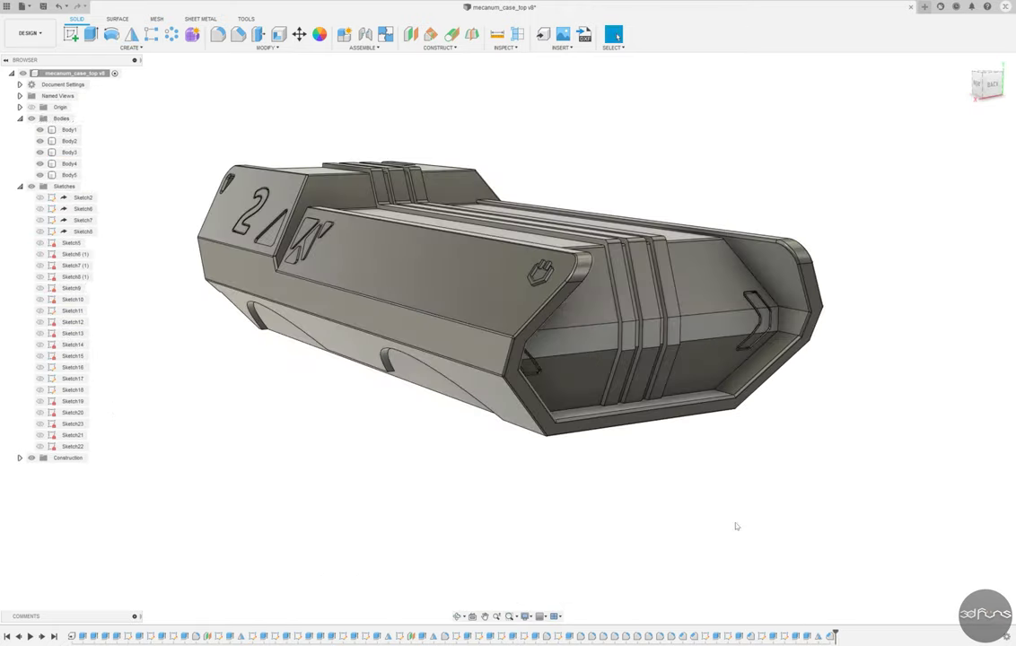
{"action": "key", "text": "ctrl+s"}
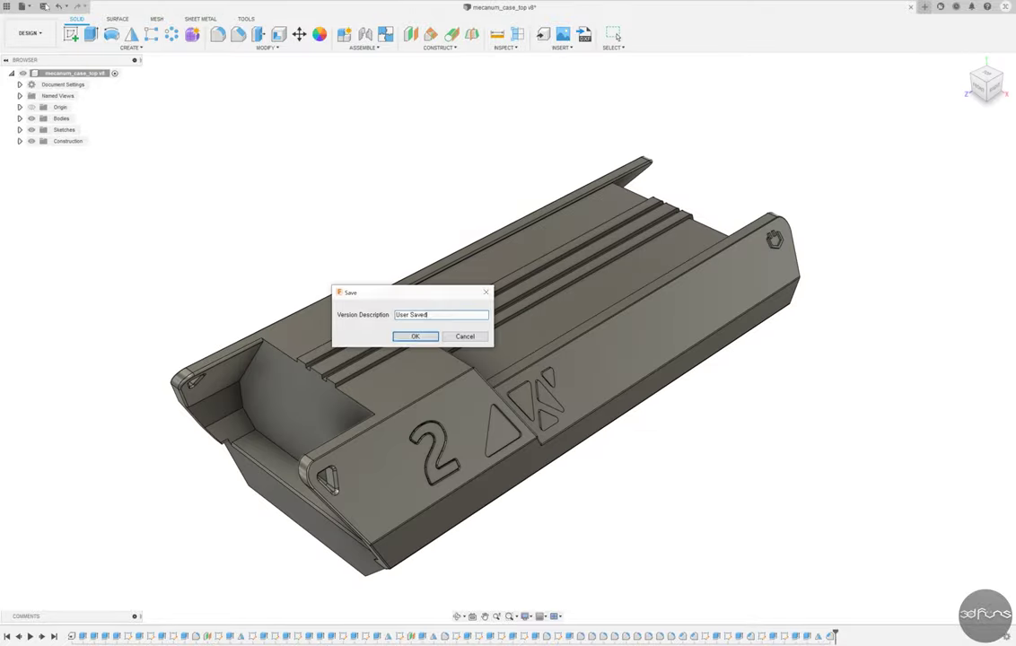
{"action": "key", "text": "Return"}
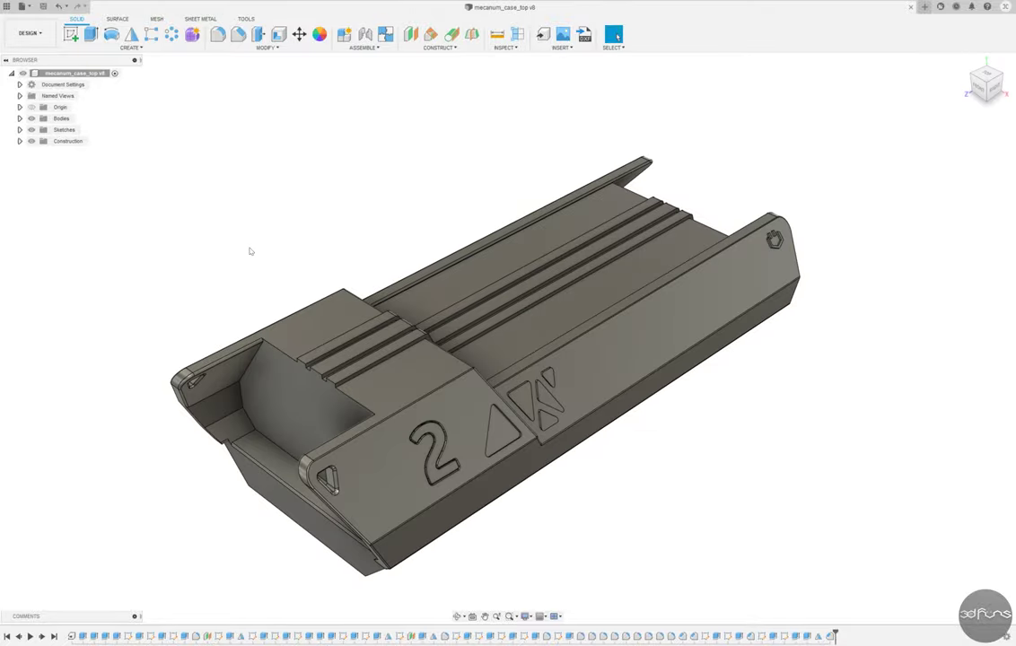